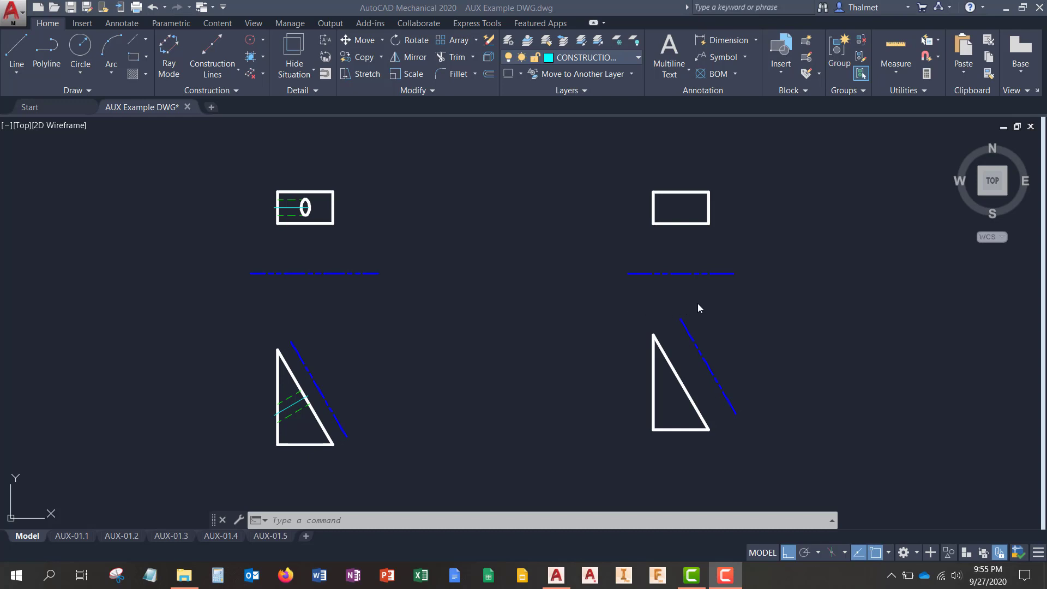
# Examine the wedge without the hole by highlighting its inclined edge in the front view and the top view's four edges
pyautogui.moveTo(696, 304); pyautogui.dragTo(646, 289, button='middle')
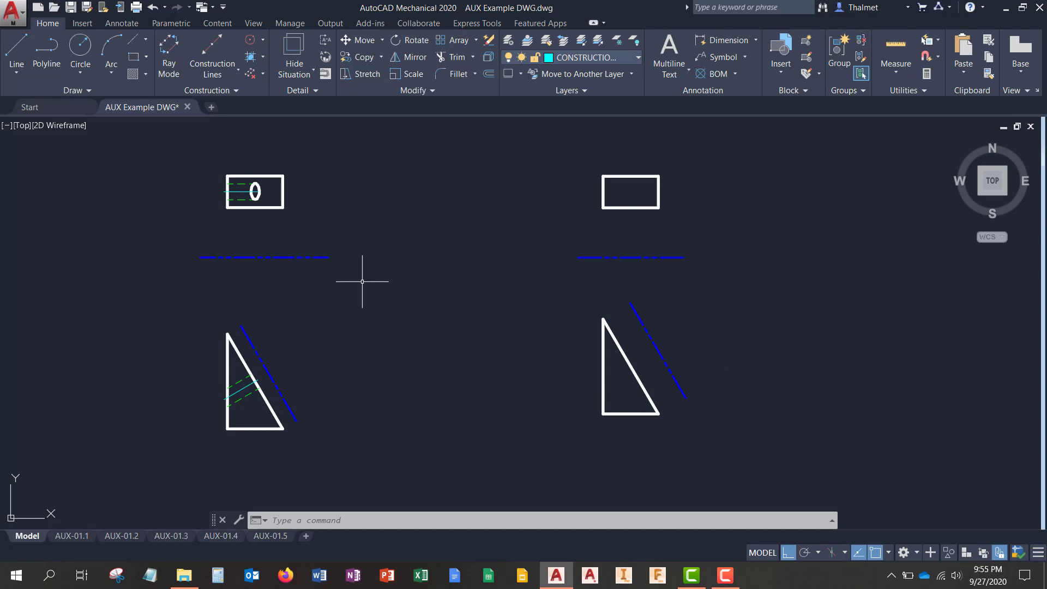
pyautogui.moveTo(688, 336); pyautogui.dragTo(639, 339, button='middle')
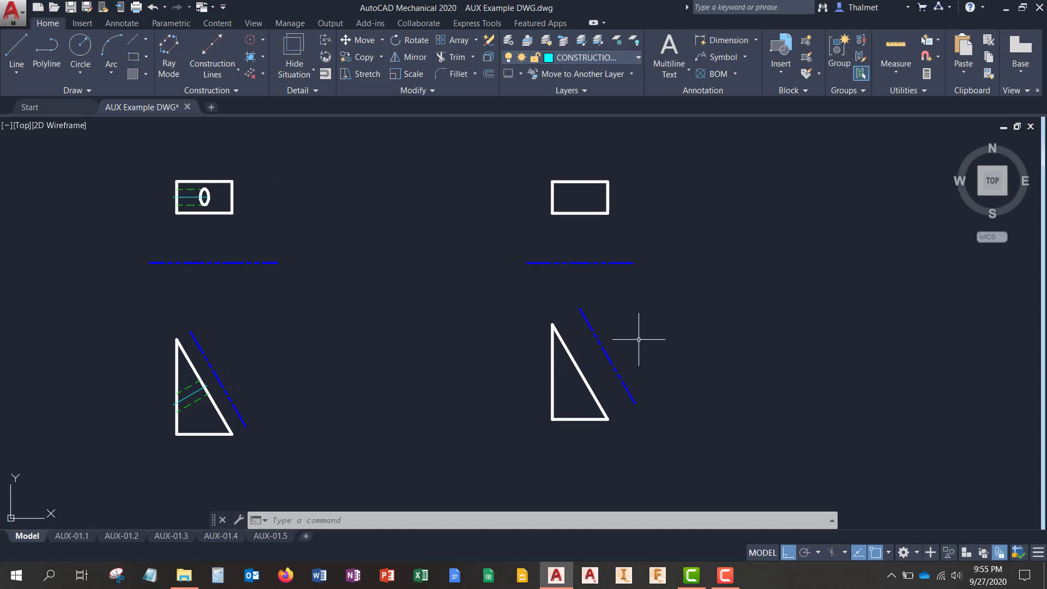
pyautogui.scroll(2, 612, 341)
pyautogui.moveTo(628, 313); pyautogui.dragTo(625, 353, button='middle')
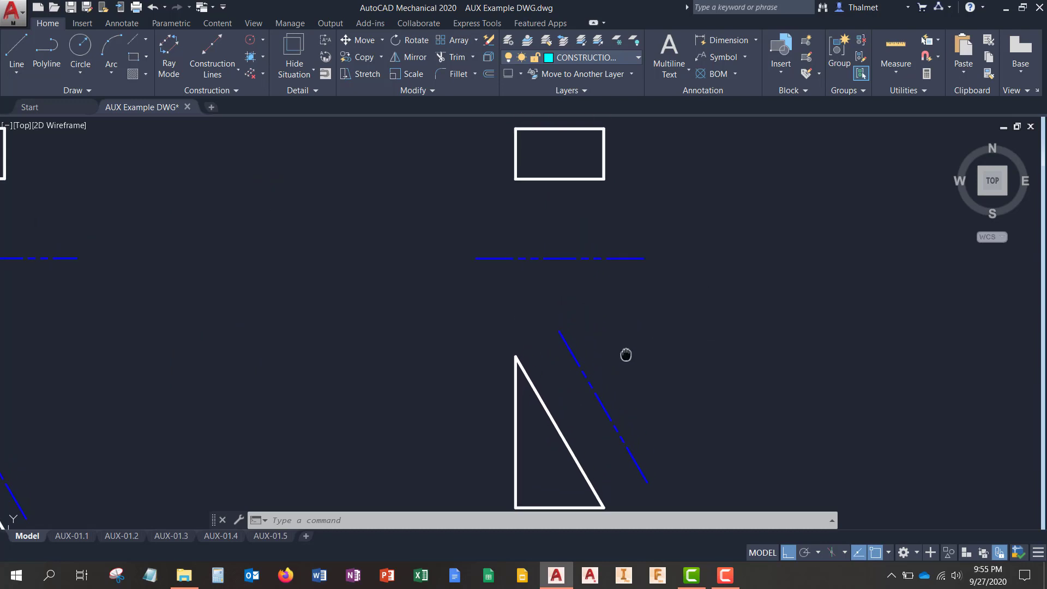
pyautogui.click(535, 392)
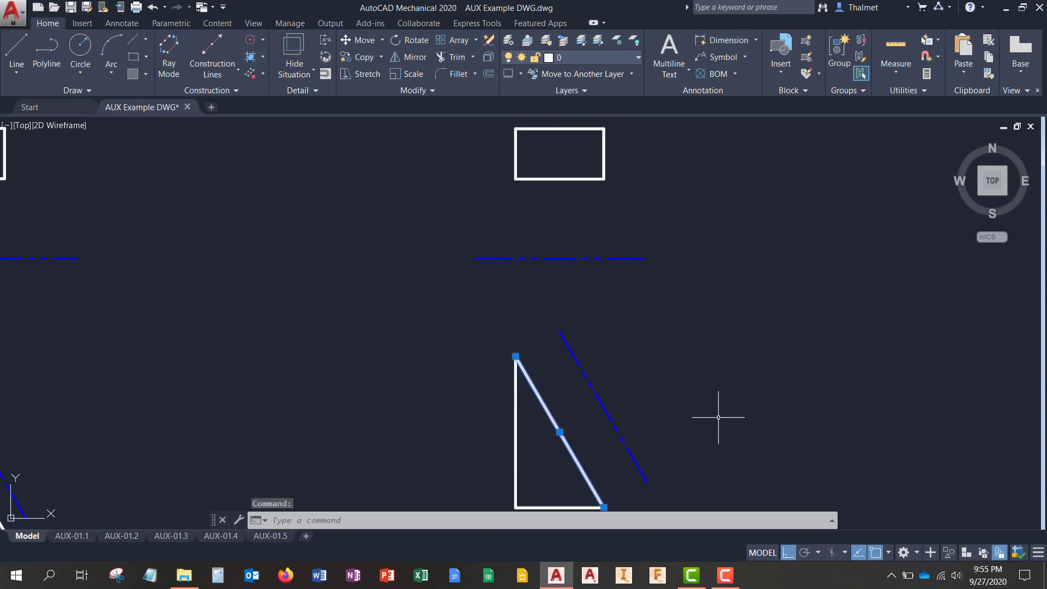
pyautogui.click(539, 129)
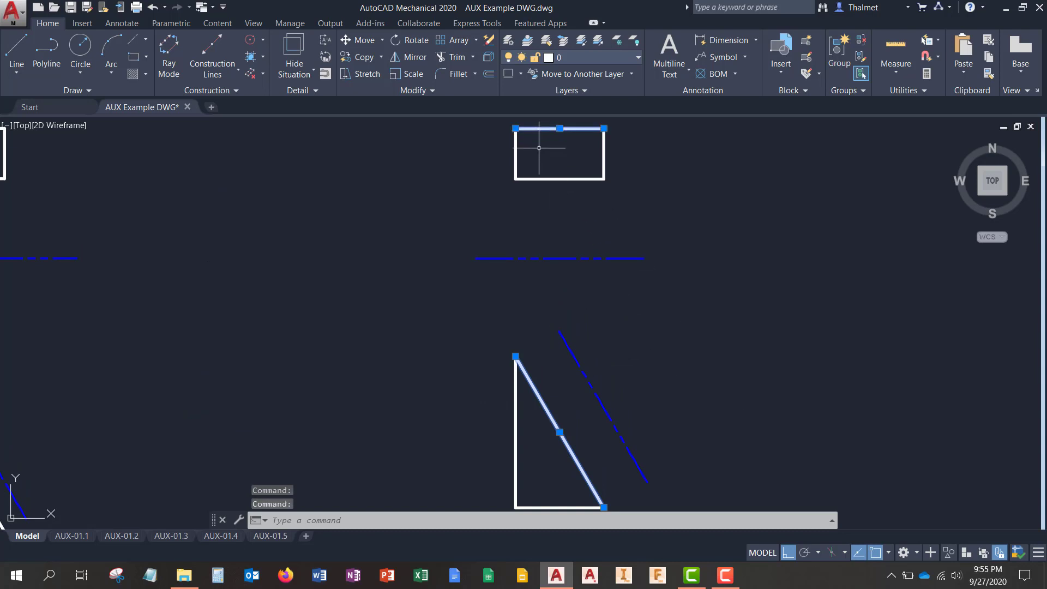
pyautogui.click(548, 178)
pyautogui.click(515, 158)
pyautogui.click(604, 151)
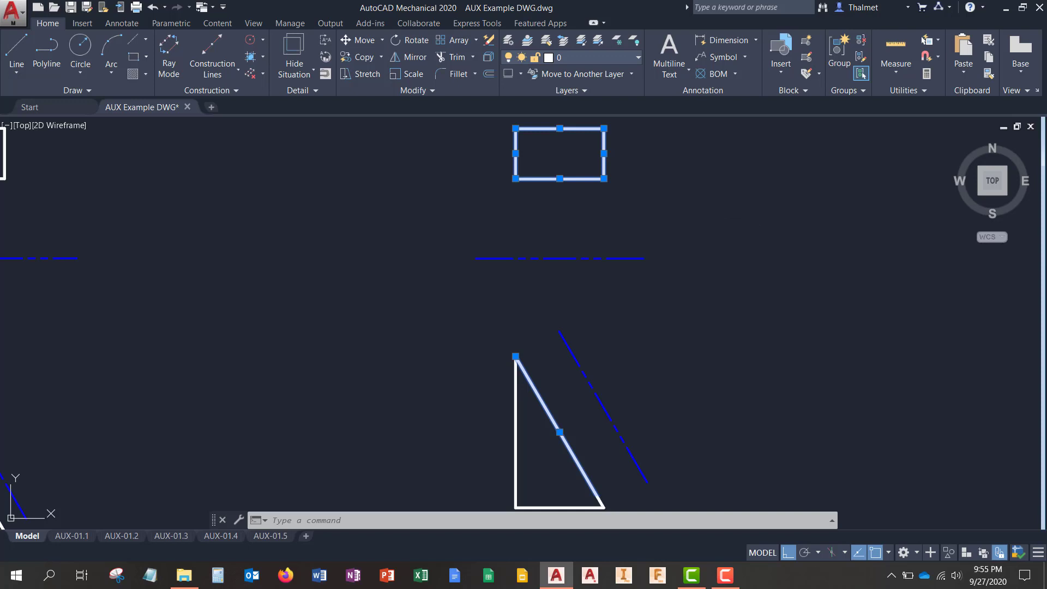
pyautogui.press('Escape')
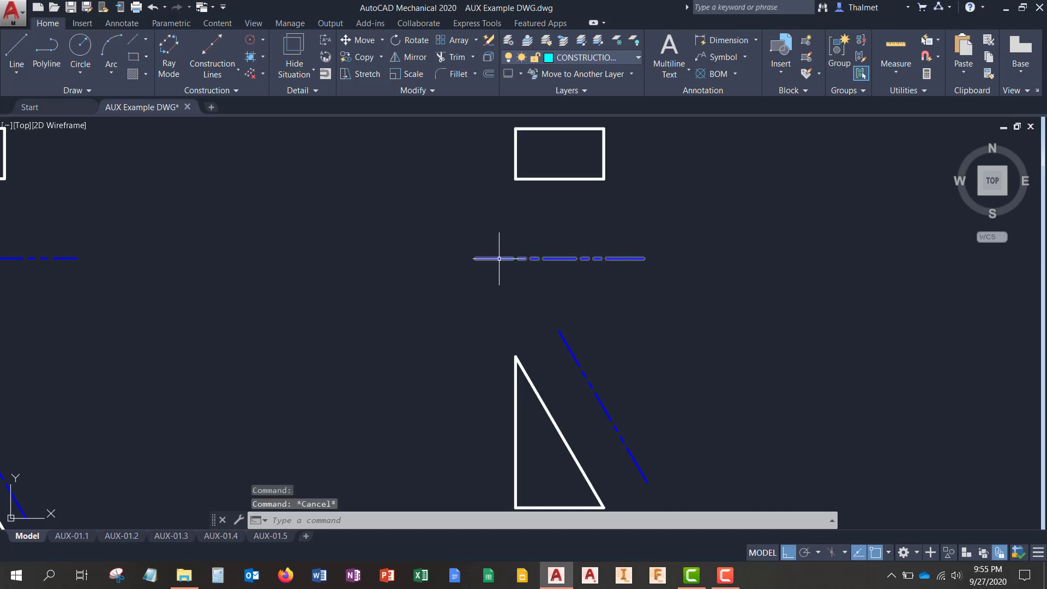
pyautogui.scroll(-2, 691, 237)
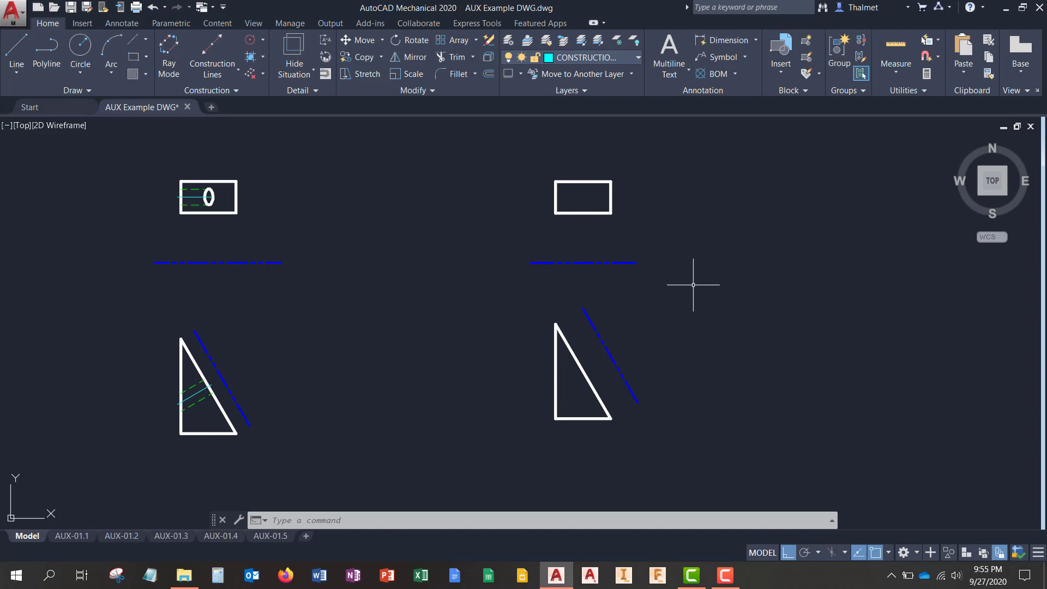
# Examine the fold lines between the wedge's views and highlight the front view's inclined edge beside its parallel fold line
pyautogui.scroll(2, 602, 254)
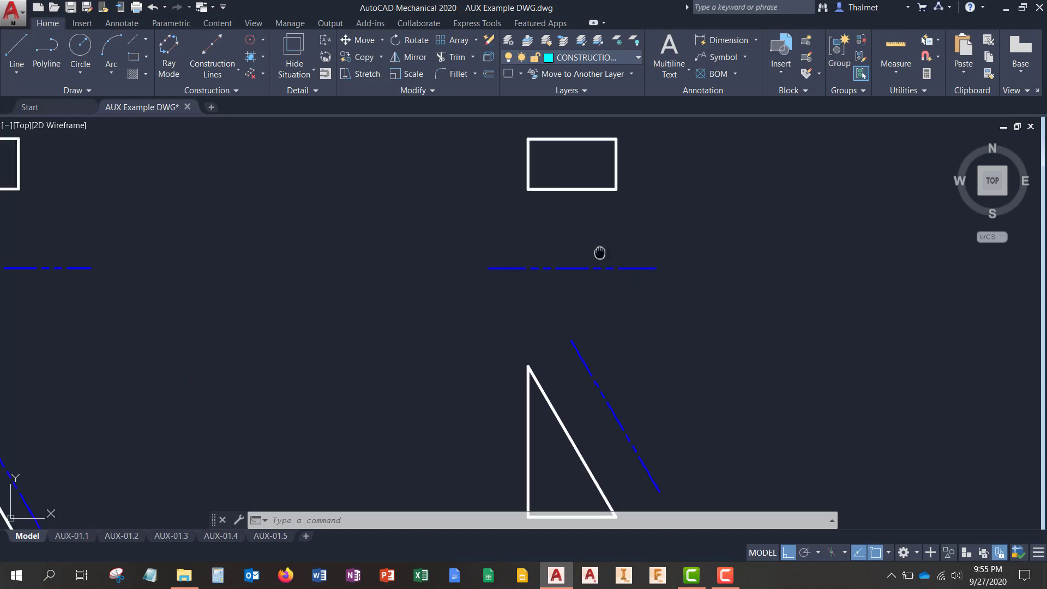
pyautogui.moveTo(600, 252)
pyautogui.mouseDown(button='middle')
pyautogui.moveTo(554, 231)
pyautogui.moveTo(567, 213)
pyautogui.mouseUp(button='middle')
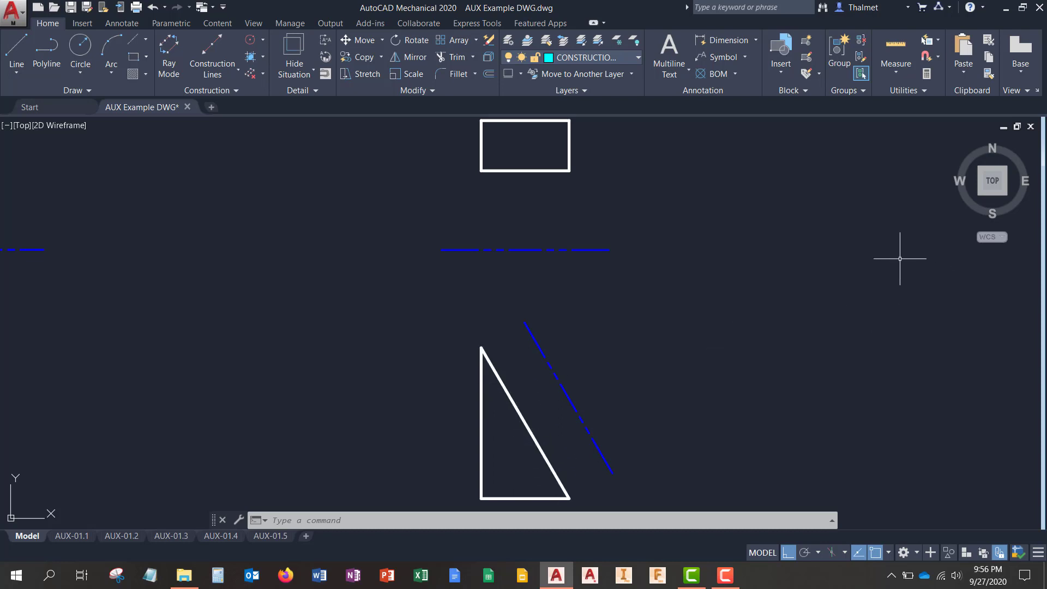
pyautogui.moveTo(643, 177); pyautogui.dragTo(647, 227, button='middle')
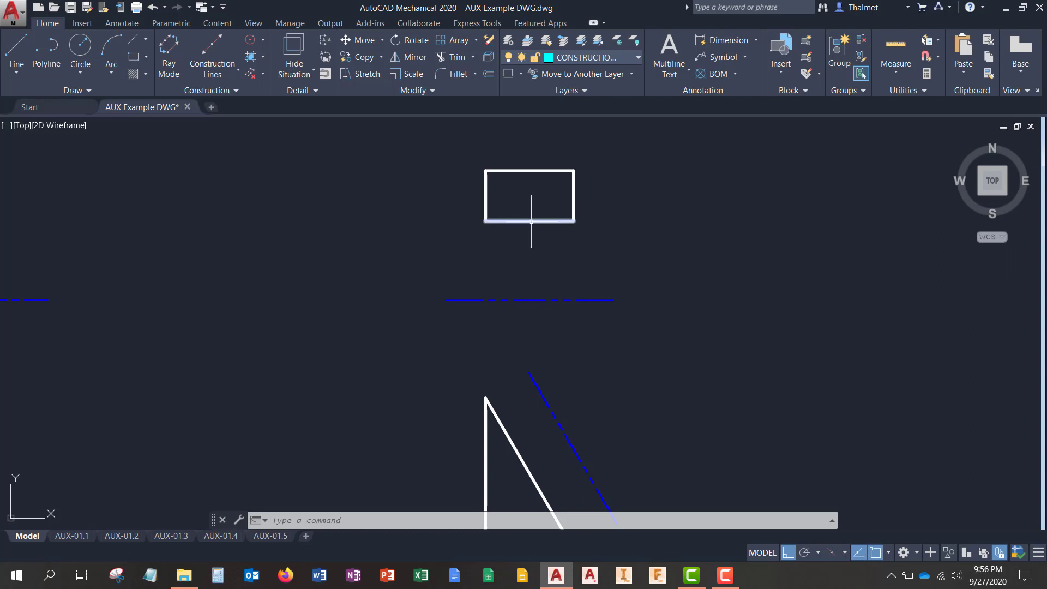
pyautogui.scroll(2, 536, 203)
pyautogui.scroll(-5, 510, 215)
pyautogui.moveTo(513, 266); pyautogui.dragTo(490, 259, button='middle')
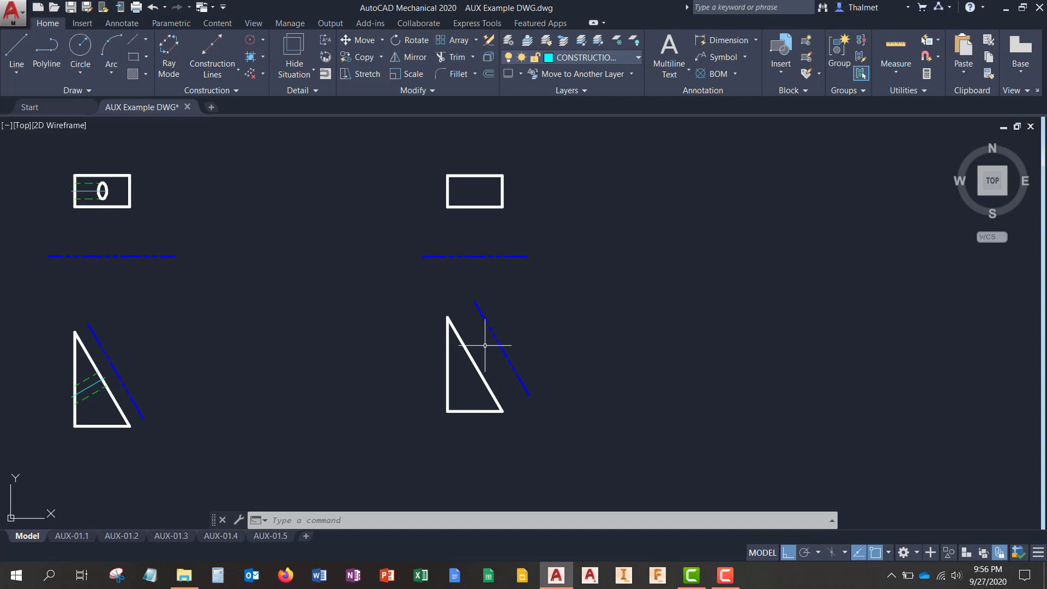
pyautogui.scroll(2, 485, 345)
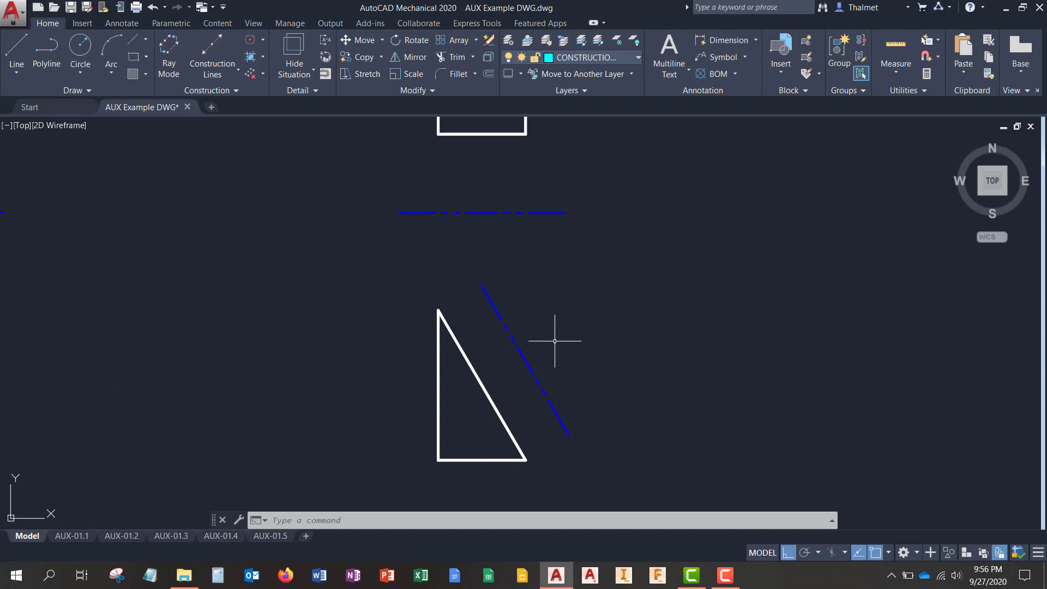
pyautogui.click(472, 366)
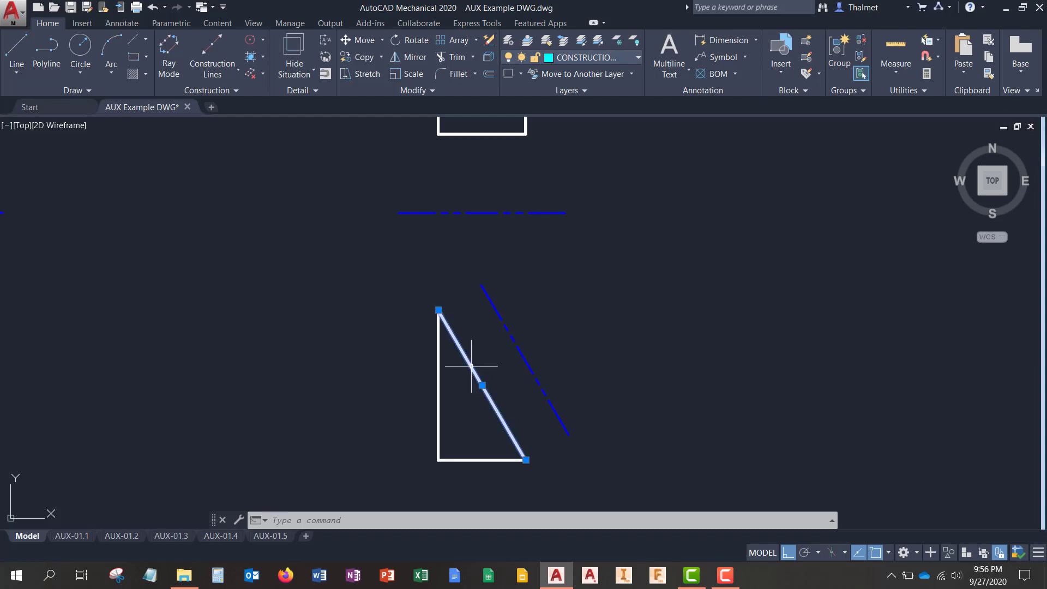
pyautogui.moveTo(503, 386); pyautogui.dragTo(508, 401, button='middle')
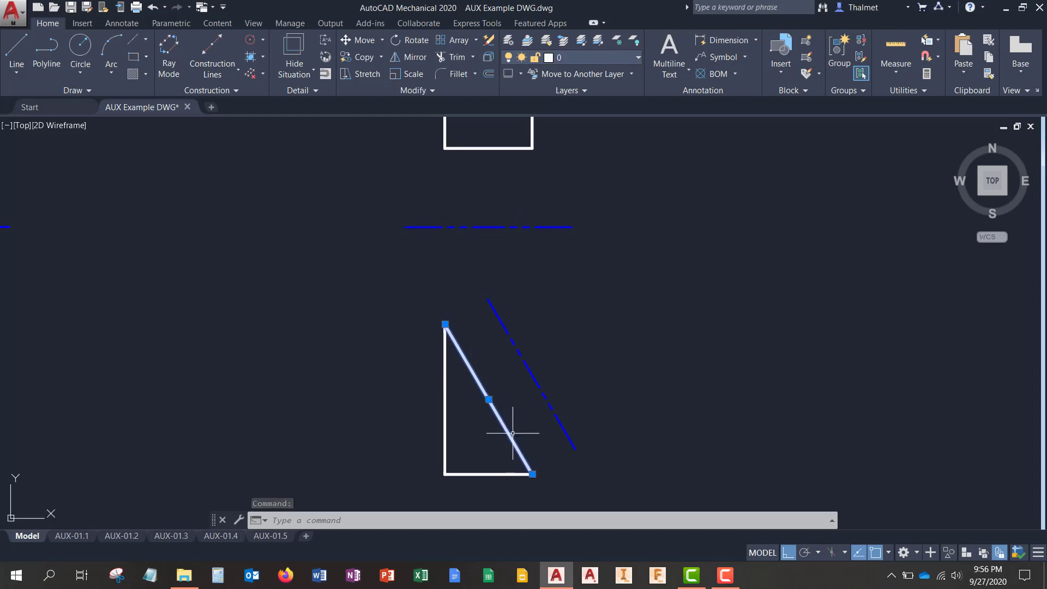
pyautogui.press('Escape')
pyautogui.press('Escape')
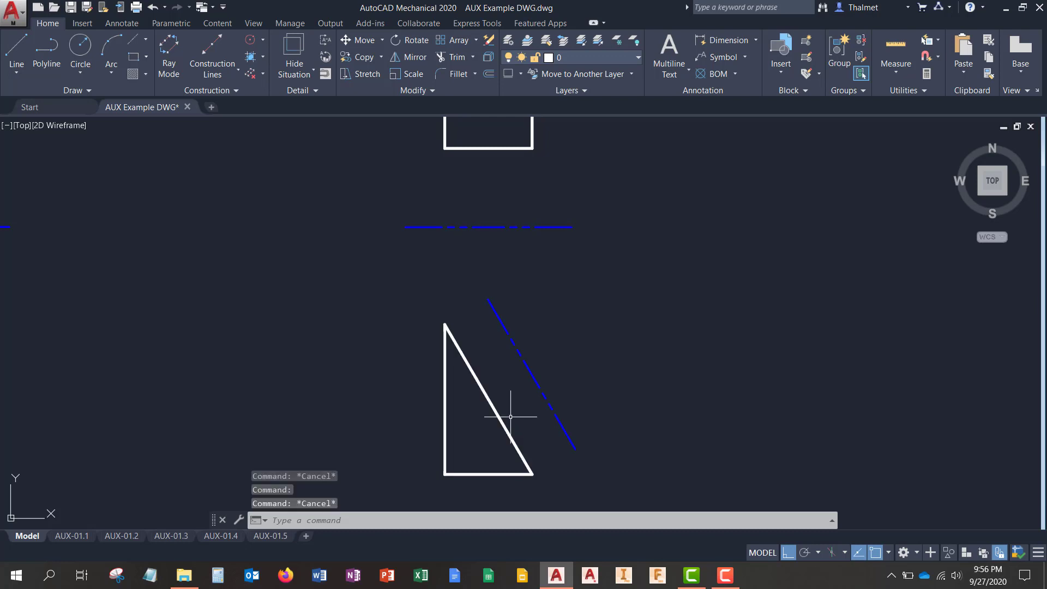
# Draw a vertical projection line from the top view's lower-left corner down to the triangle's vertical edge
pyautogui.moveTo(542, 289); pyautogui.dragTo(540, 305, button='middle')
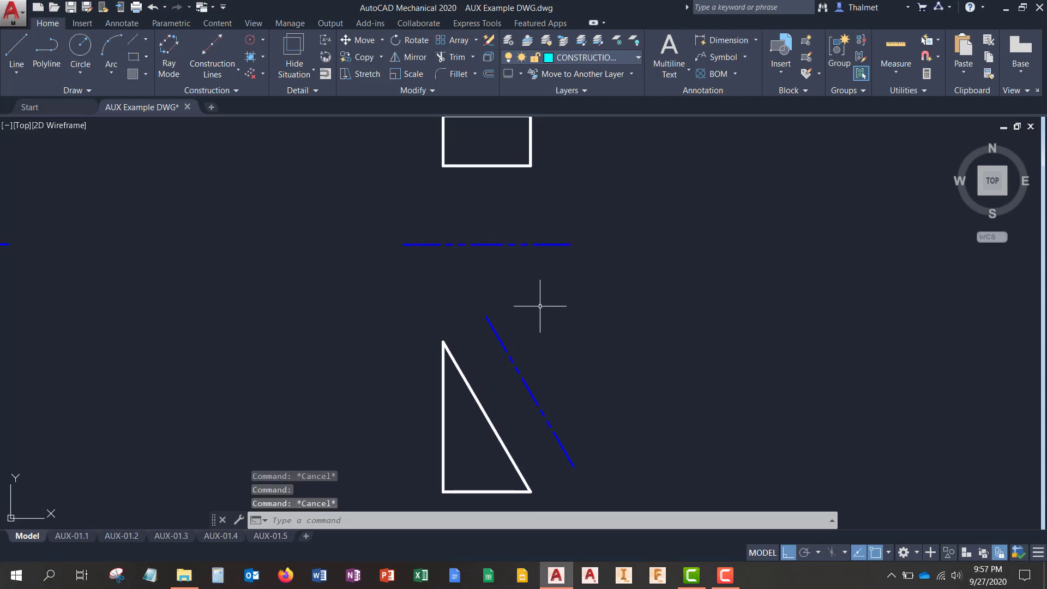
pyautogui.write('l')
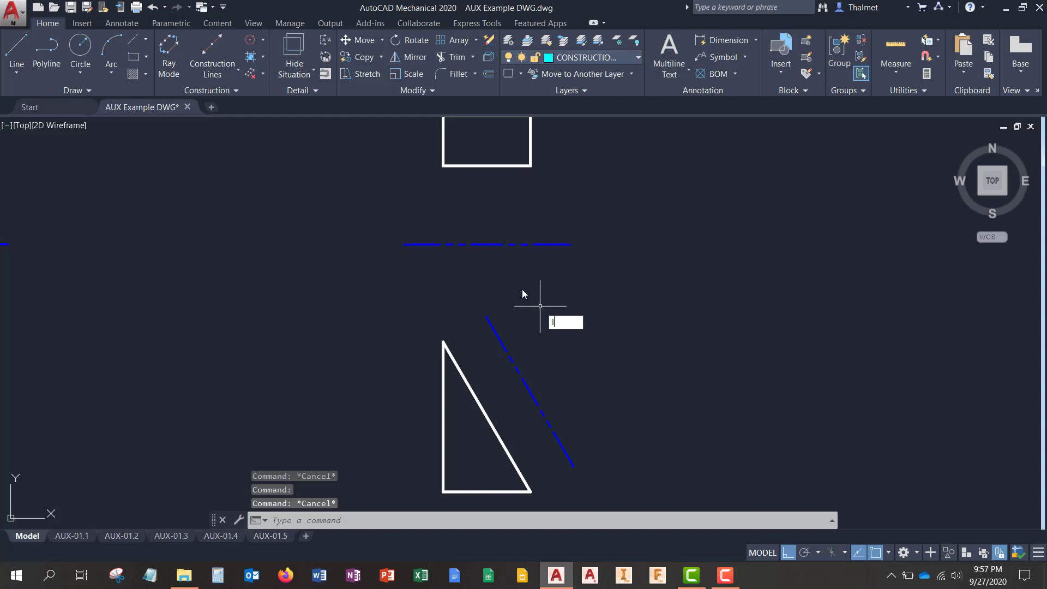
pyautogui.press('Return')
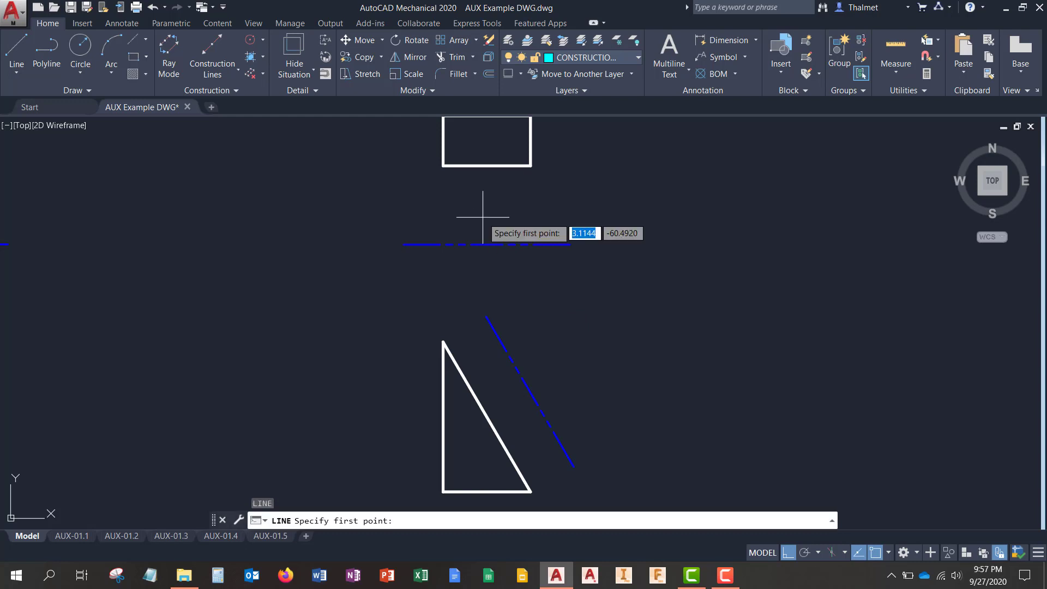
pyautogui.click(443, 165)
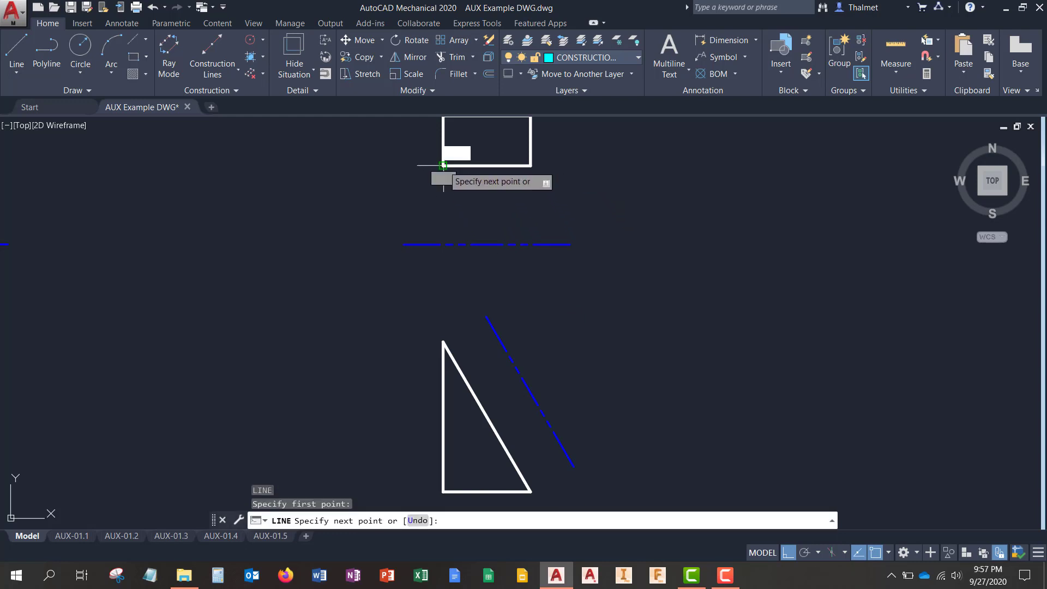
pyautogui.click(439, 372)
pyautogui.press('Return')
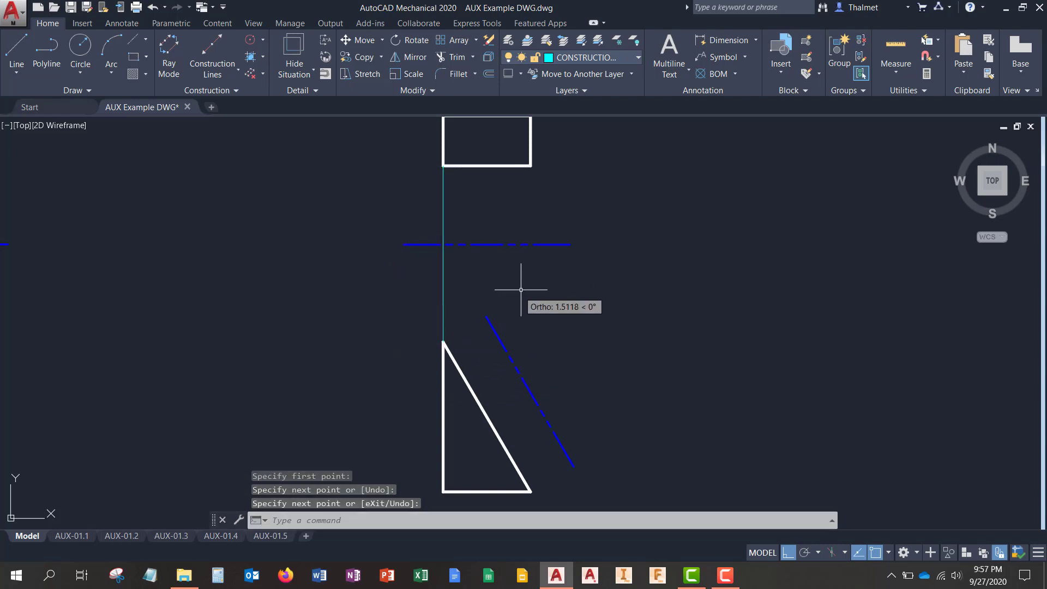
# Draw a vertical projection line from the top view's lower-right corner down to just past the triangle's lower-right vertex
pyautogui.press('Return')
pyautogui.click(530, 166)
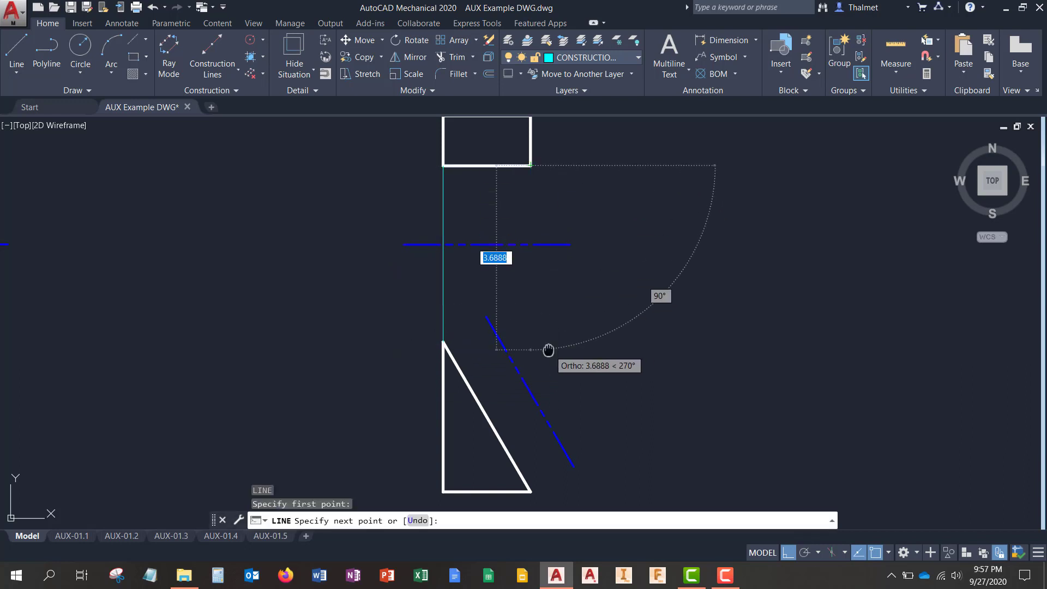
pyautogui.moveTo(549, 351); pyautogui.dragTo(546, 270, button='middle')
pyautogui.click(532, 428)
pyautogui.press('Return')
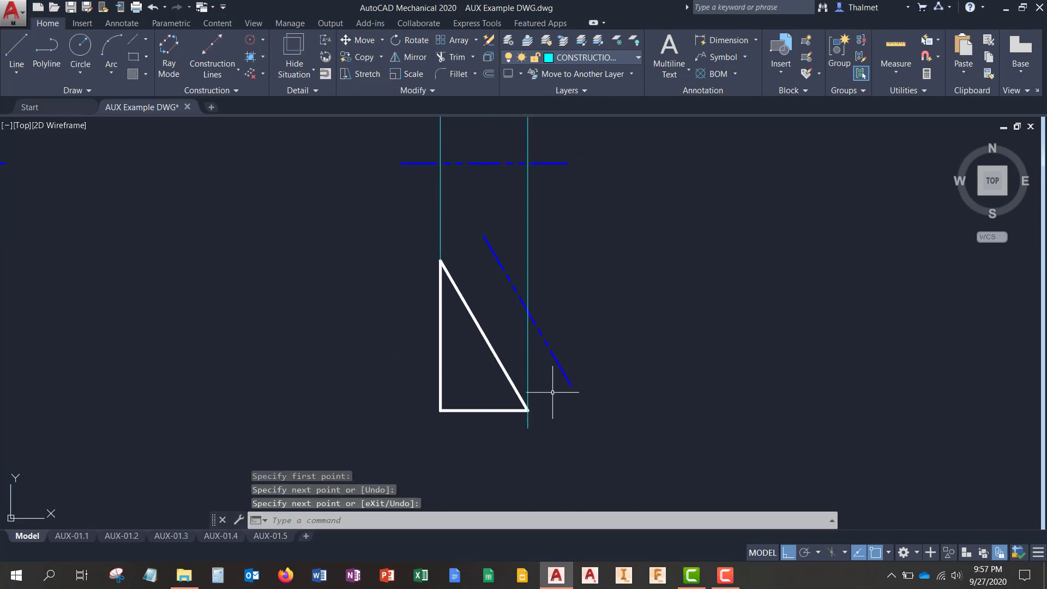
pyautogui.scroll(5, 538, 409)
pyautogui.scroll(-5, 530, 418)
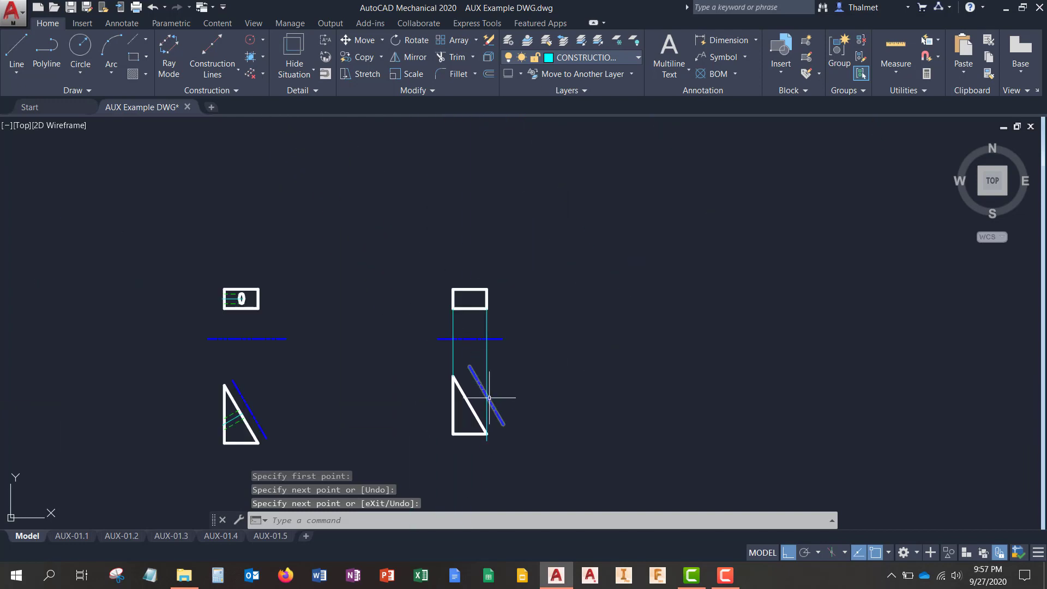
pyautogui.moveTo(485, 378); pyautogui.dragTo(568, 380, button='middle')
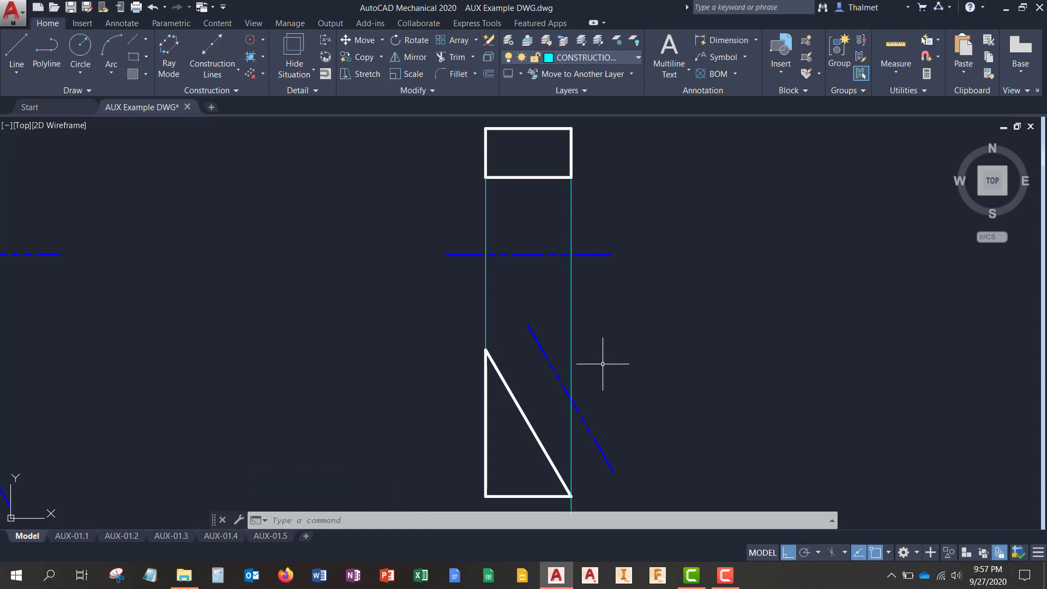
# On the CONSTRUCTION-2 layer, draw a projection line from the triangle's top vertex to the upper end of the inclined fold line
pyautogui.moveTo(602, 364); pyautogui.dragTo(643, 389, button='middle')
pyautogui.moveTo(656, 346); pyautogui.dragTo(634, 297, button='middle')
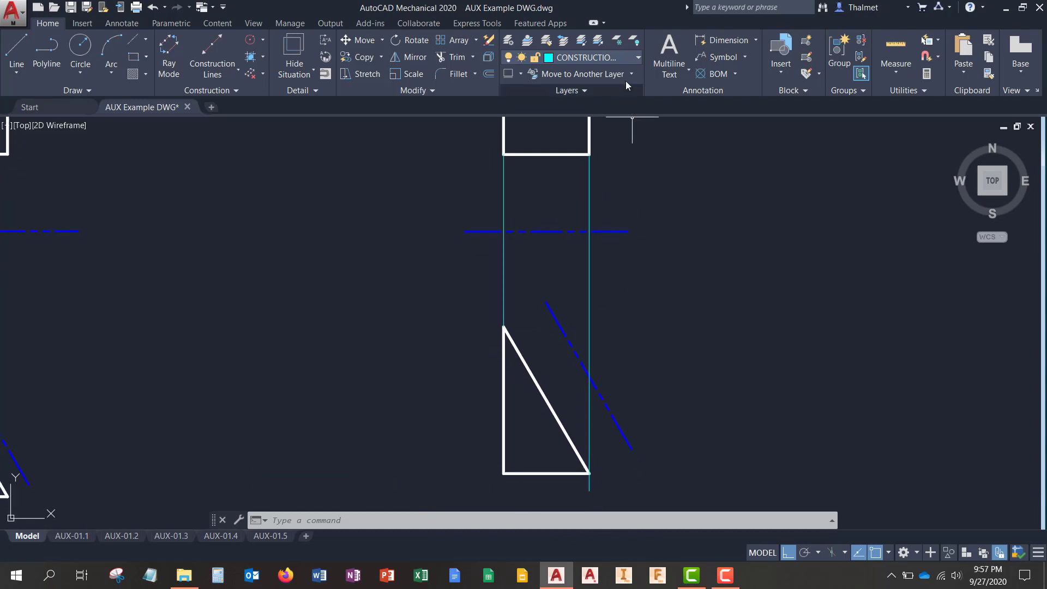
pyautogui.click(624, 58)
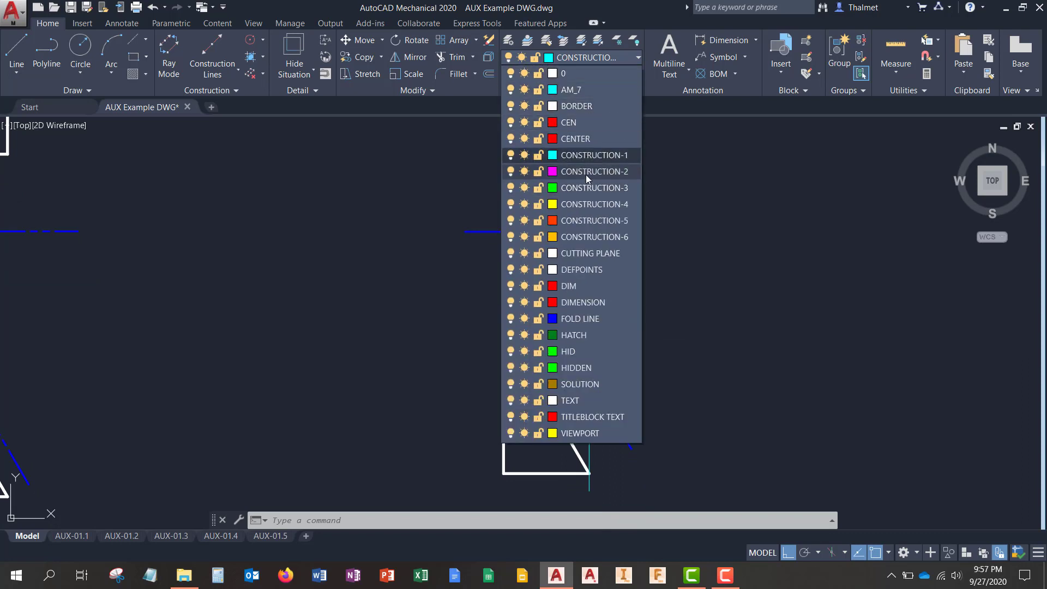
pyautogui.click(587, 173)
pyautogui.moveTo(687, 271); pyautogui.dragTo(653, 242, button='middle')
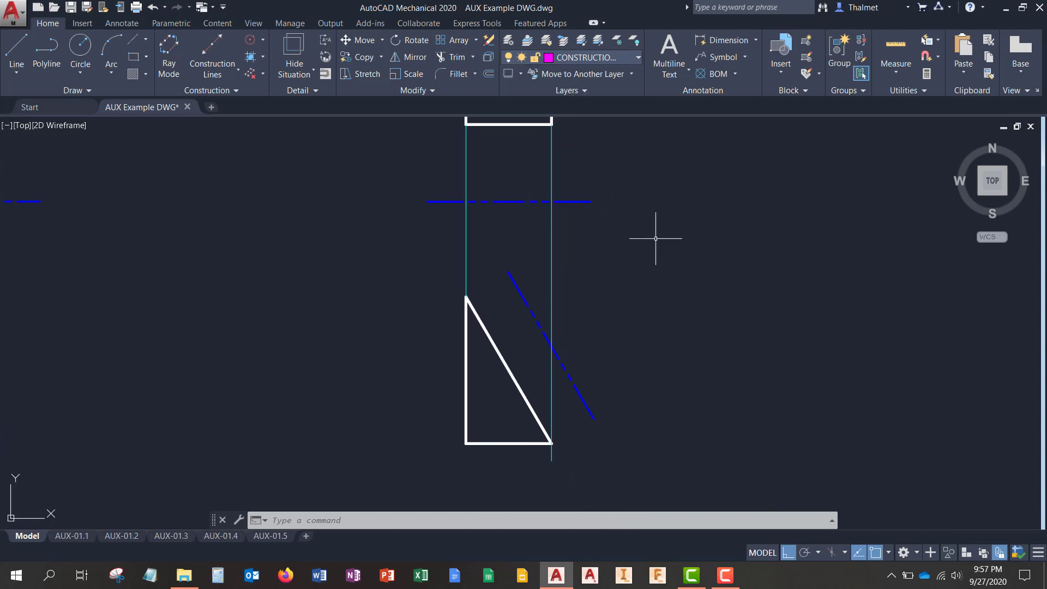
pyautogui.moveTo(580, 257); pyautogui.dragTo(582, 273, button='middle')
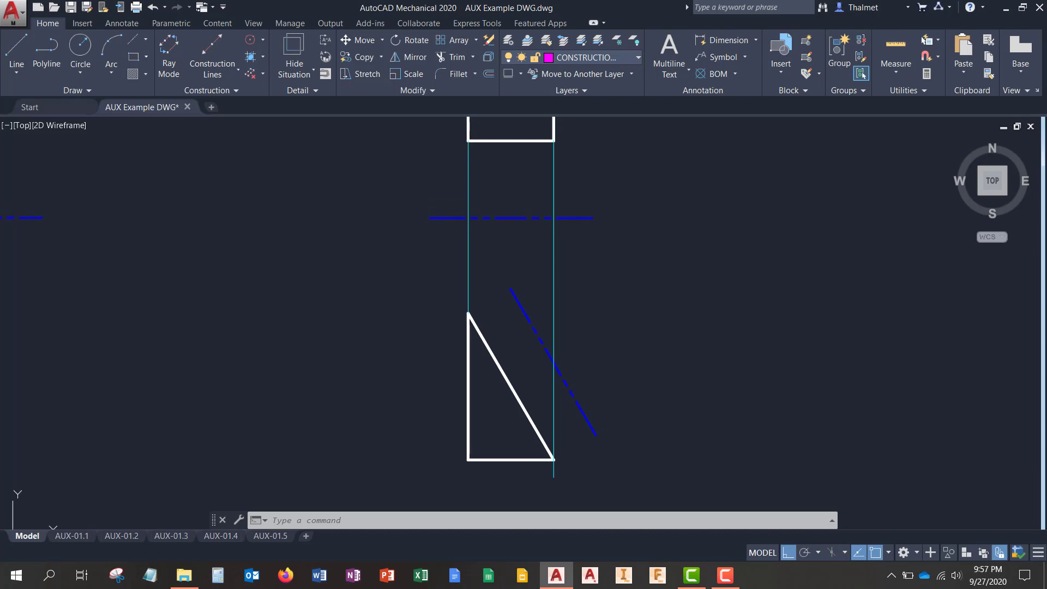
pyautogui.write('l')
pyautogui.press('Return')
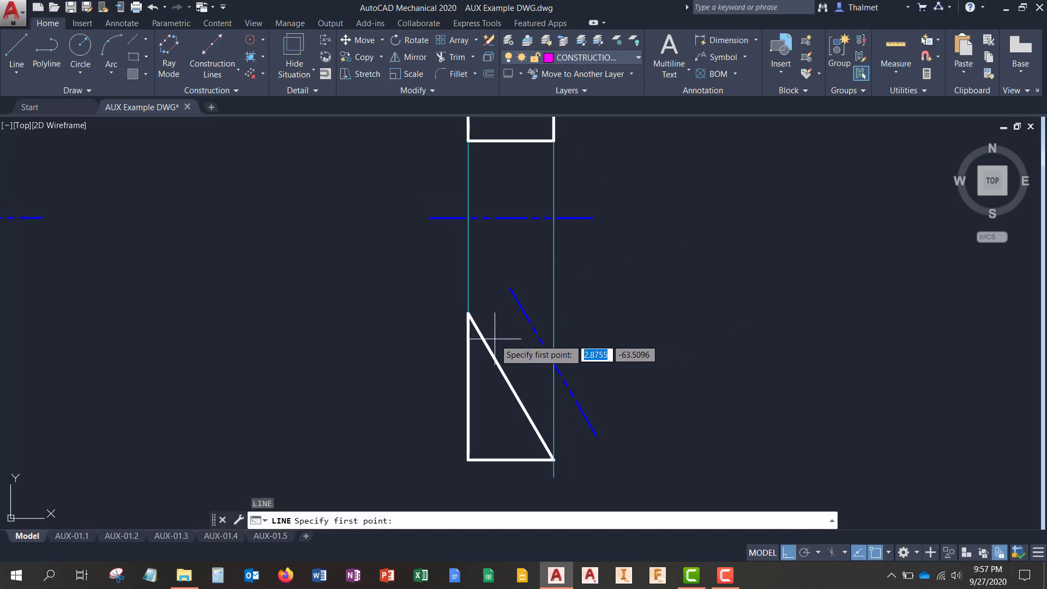
pyautogui.click(469, 314)
pyautogui.click(519, 306)
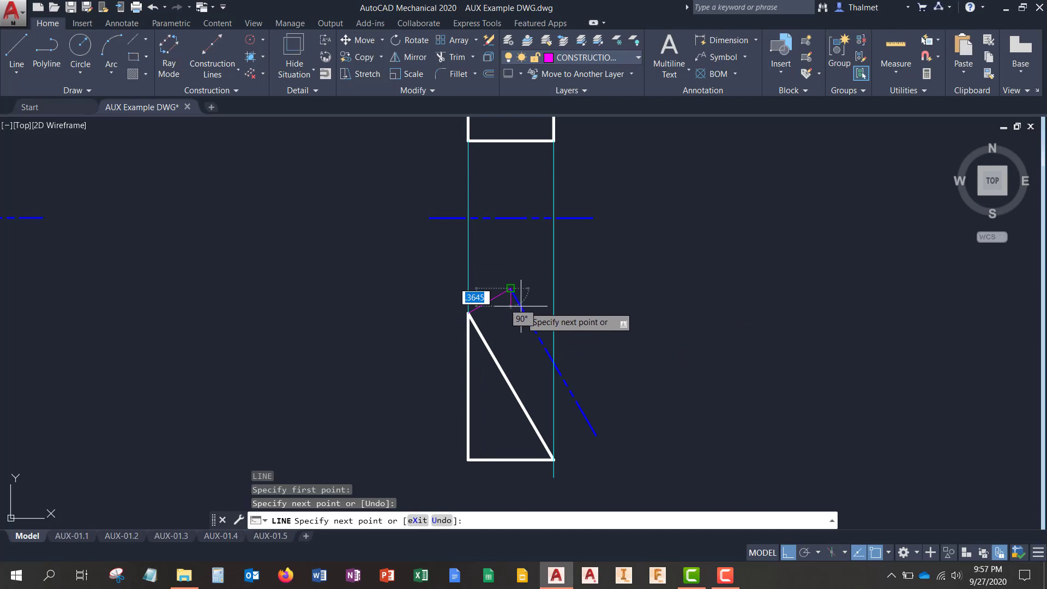
pyautogui.press('Return')
# Draw a second projection line from the triangle's lower-right vertex to the lower end of the inclined fold line
pyautogui.moveTo(509, 300)
pyautogui.mouseDown(button='middle')
pyautogui.moveTo(496, 253)
pyautogui.moveTo(495, 292)
pyautogui.mouseUp(button='middle')
pyautogui.press('Return')
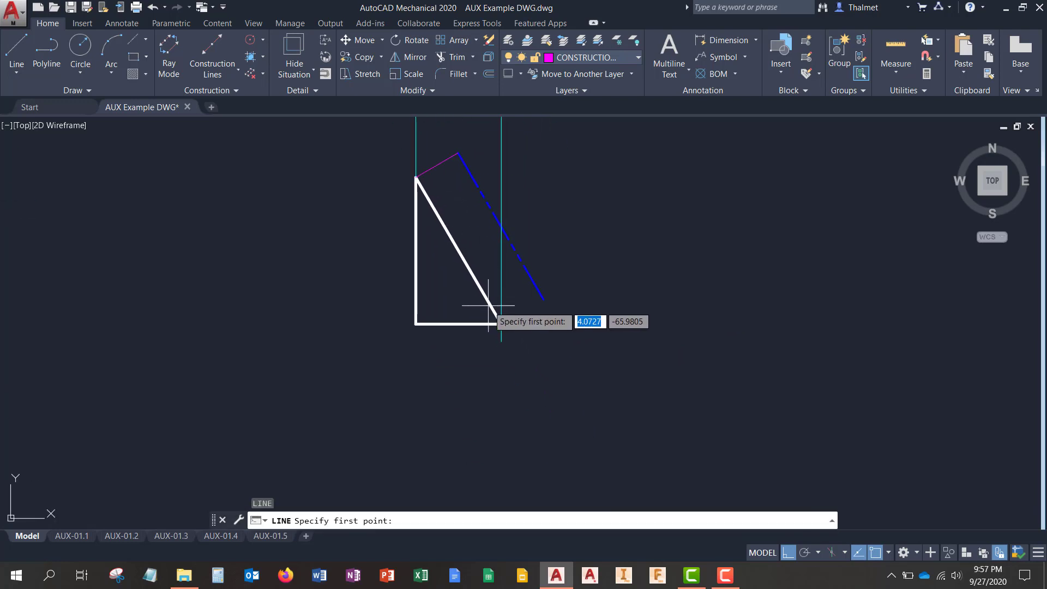
pyautogui.click(498, 321)
pyautogui.click(550, 300)
pyautogui.press('Return')
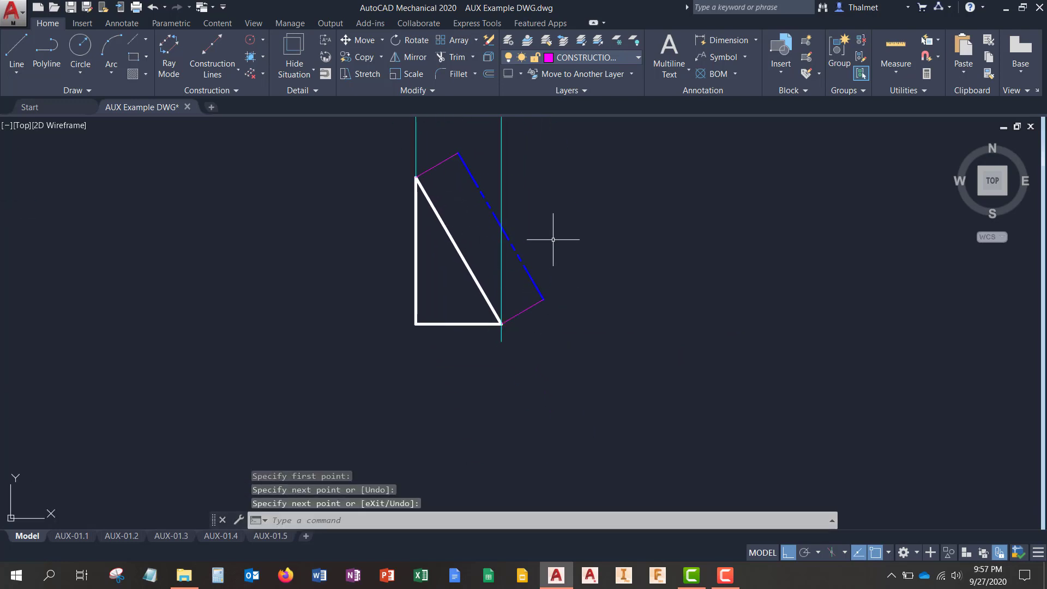
pyautogui.moveTo(554, 236)
pyautogui.mouseDown(button='middle')
pyautogui.moveTo(554, 299)
pyautogui.moveTo(581, 319)
pyautogui.mouseUp(button='middle')
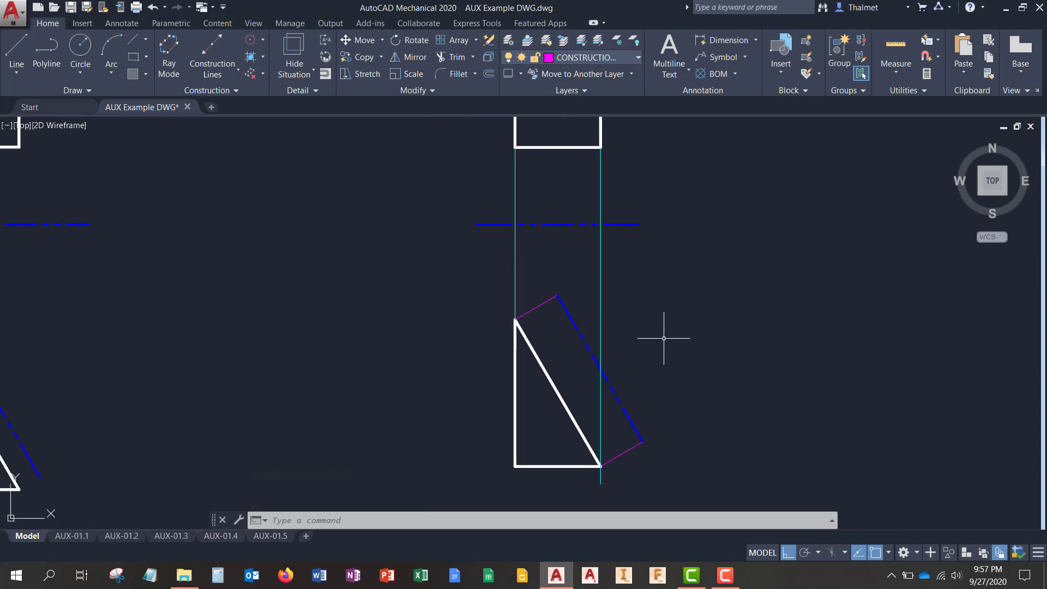
pyautogui.moveTo(650, 307); pyautogui.dragTo(675, 355, button='middle')
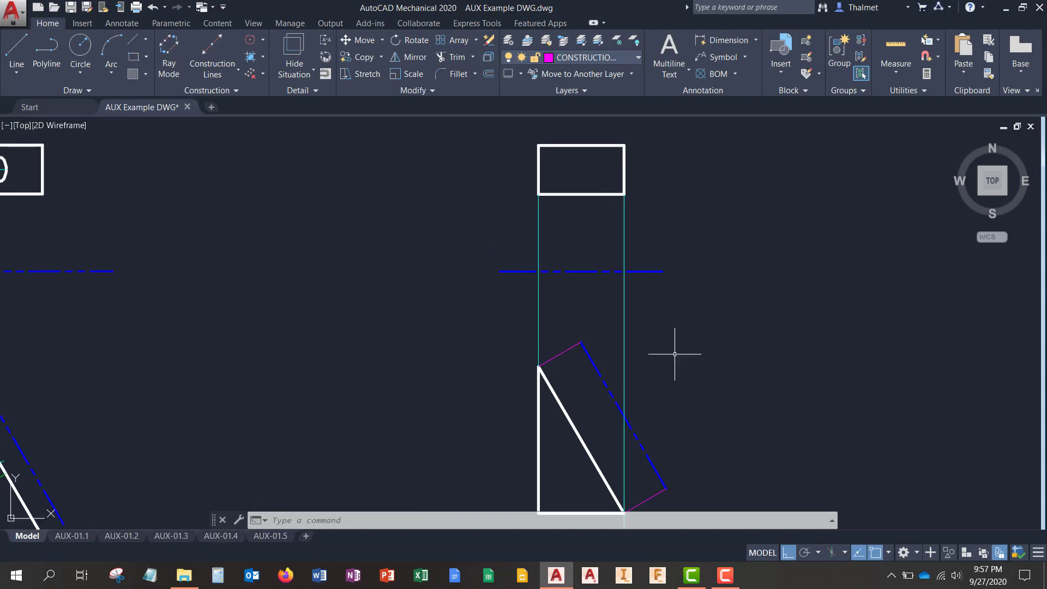
# Delete the two vertical projection lines running between the plain top view and the triangular front view
pyautogui.click(646, 317)
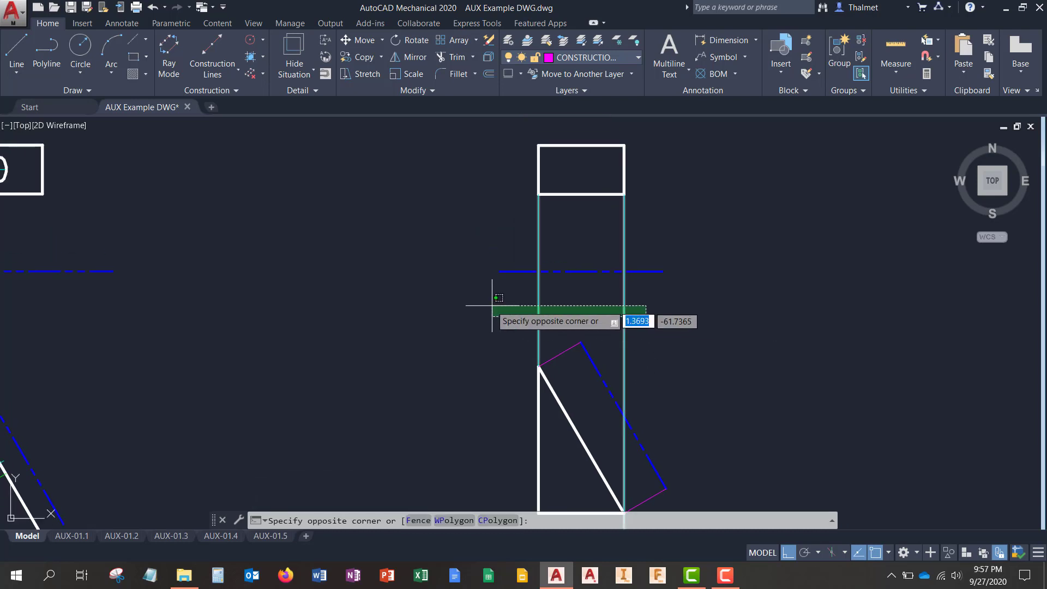
pyautogui.click(490, 304)
pyautogui.press('Delete')
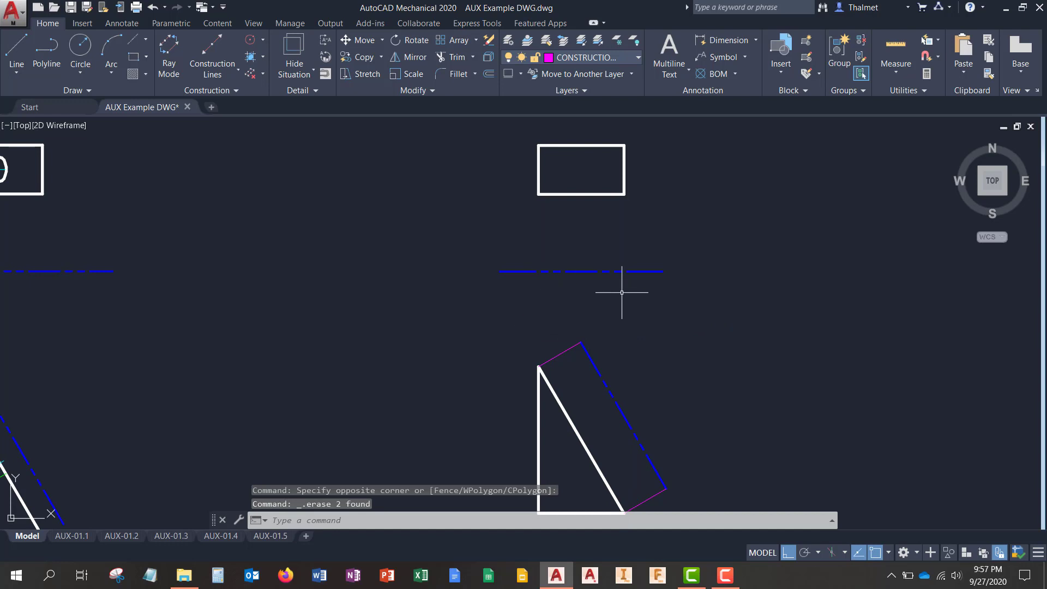
# On the CONSTRUCTION-6 layer, draw a circle of radius .0625 centred on the top view rectangle's upper-left corner
pyautogui.moveTo(620, 297); pyautogui.dragTo(585, 290, button='middle')
pyautogui.scroll(2, 591, 296)
pyautogui.scroll(-4, 605, 245)
pyautogui.moveTo(612, 238); pyautogui.dragTo(587, 259, button='middle')
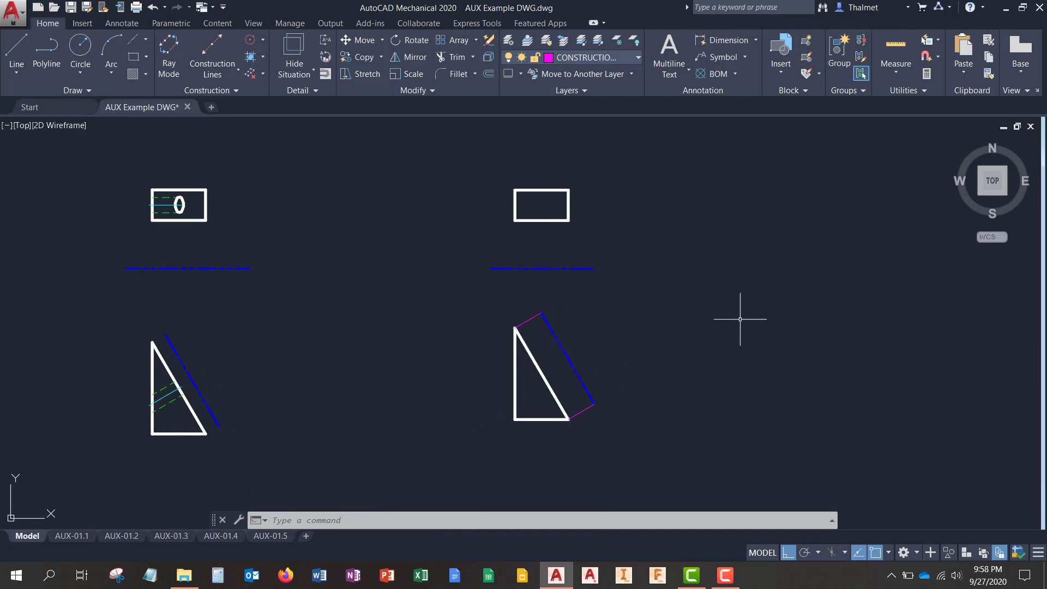
pyautogui.click(638, 57)
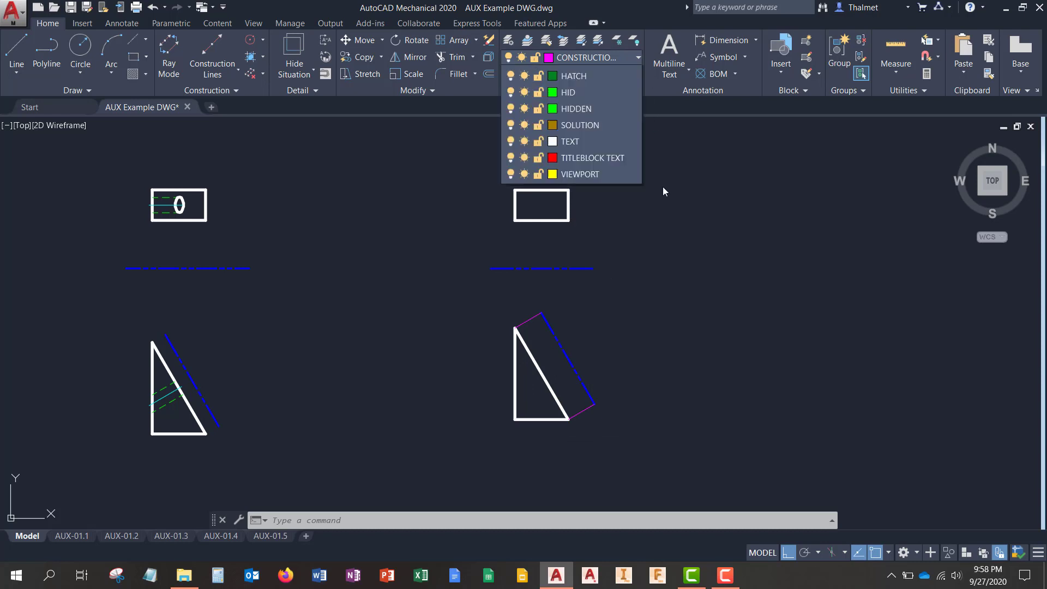
pyautogui.click(594, 236)
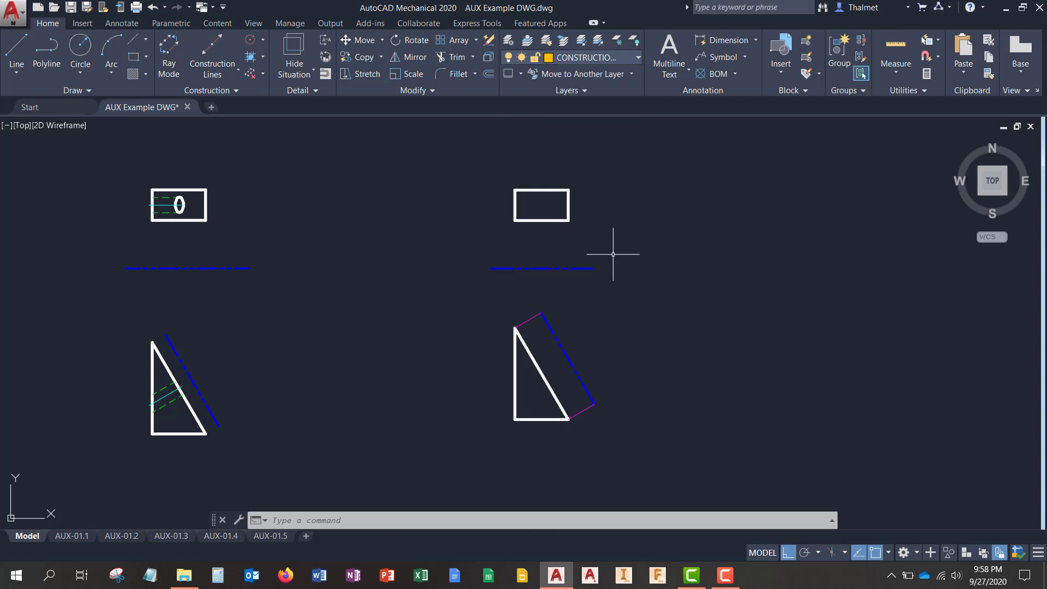
pyautogui.moveTo(596, 237); pyautogui.dragTo(603, 259, button='middle')
pyautogui.write('c')
pyautogui.press('Return')
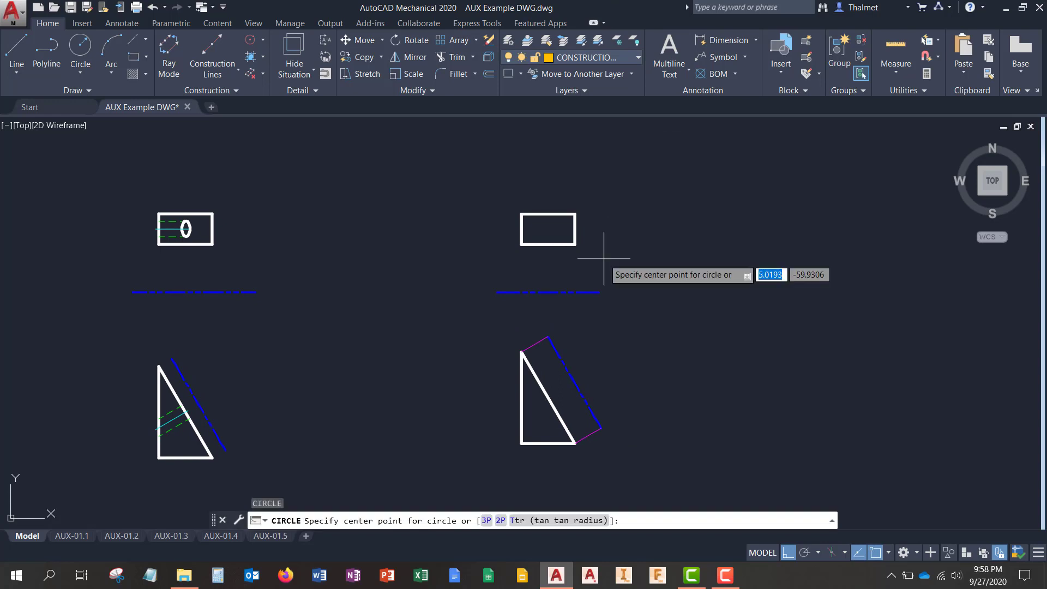
pyautogui.scroll(4, 524, 196)
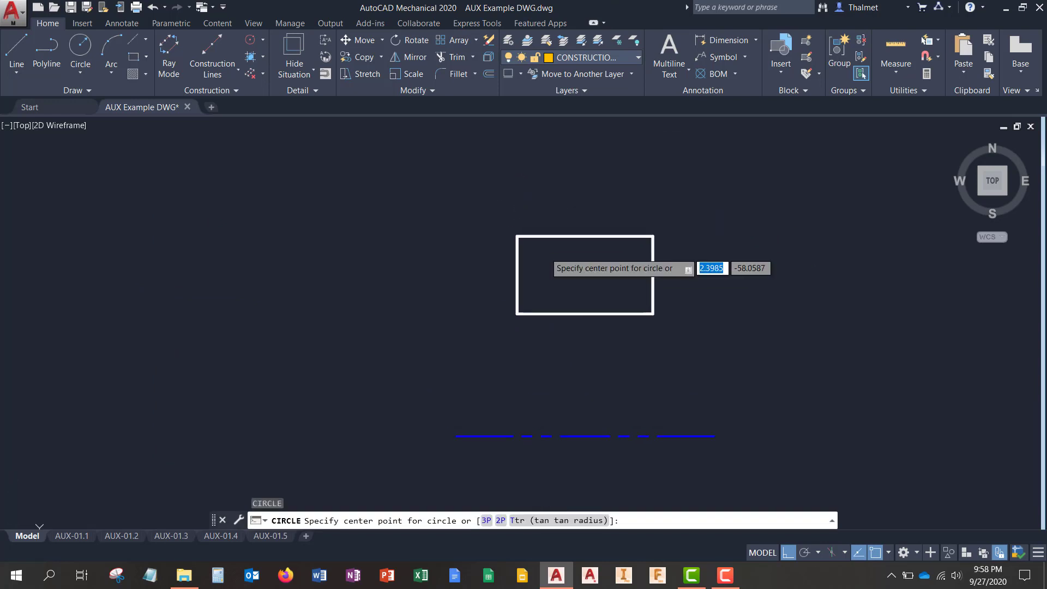
pyautogui.click(517, 236)
pyautogui.write('.0625')
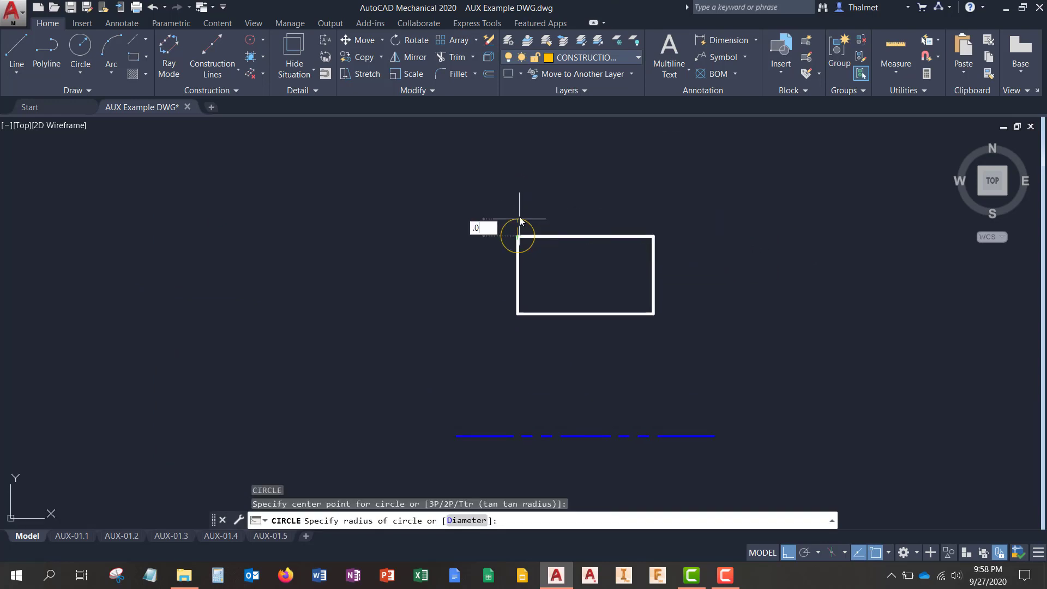
pyautogui.press('Return')
# Copy the small corner circle from its centre to the other three corners of the top view rectangle
pyautogui.moveTo(547, 240); pyautogui.dragTo(517, 235, button='middle')
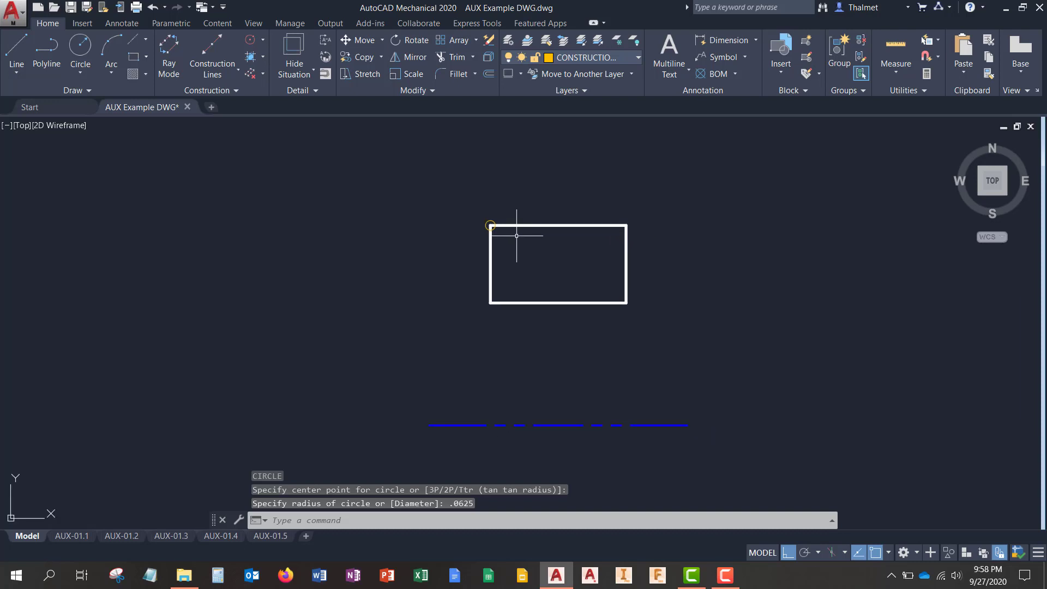
pyautogui.write('co')
pyautogui.press('Return')
pyautogui.scroll(4, 508, 226)
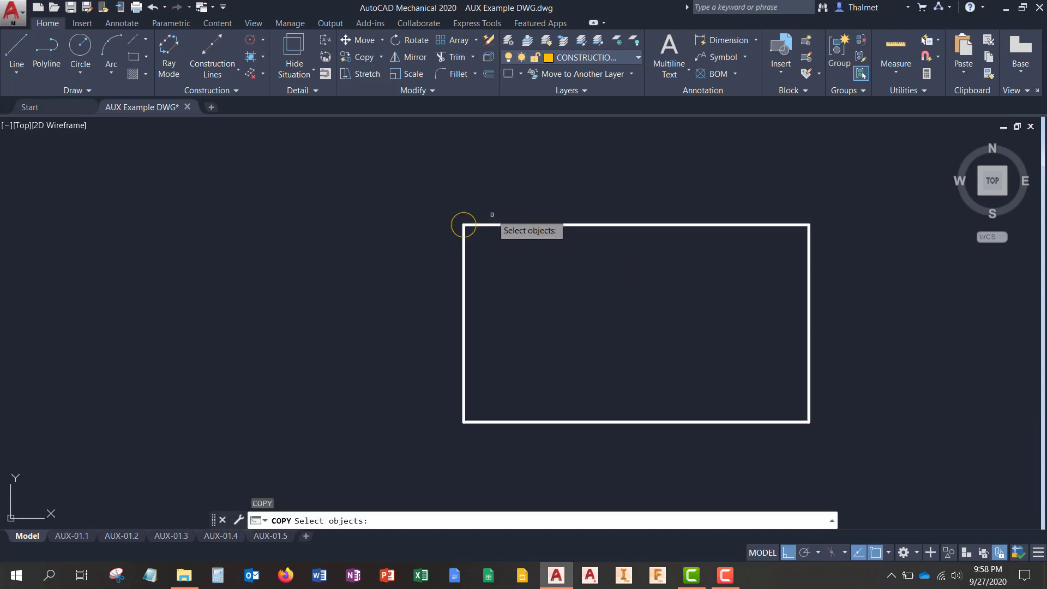
pyautogui.click(464, 224)
pyautogui.press('Return')
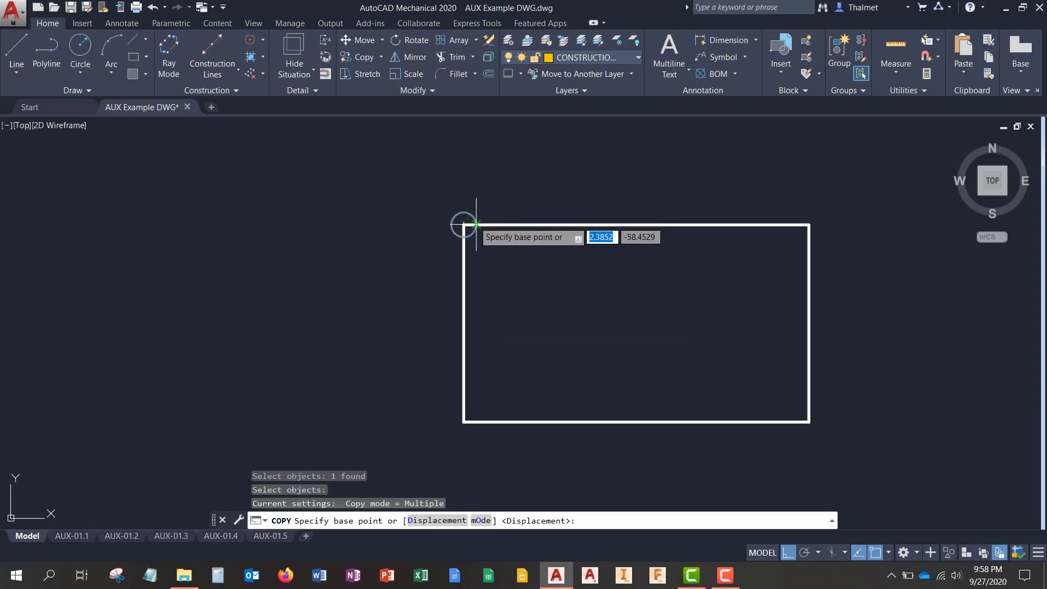
pyautogui.click(463, 224)
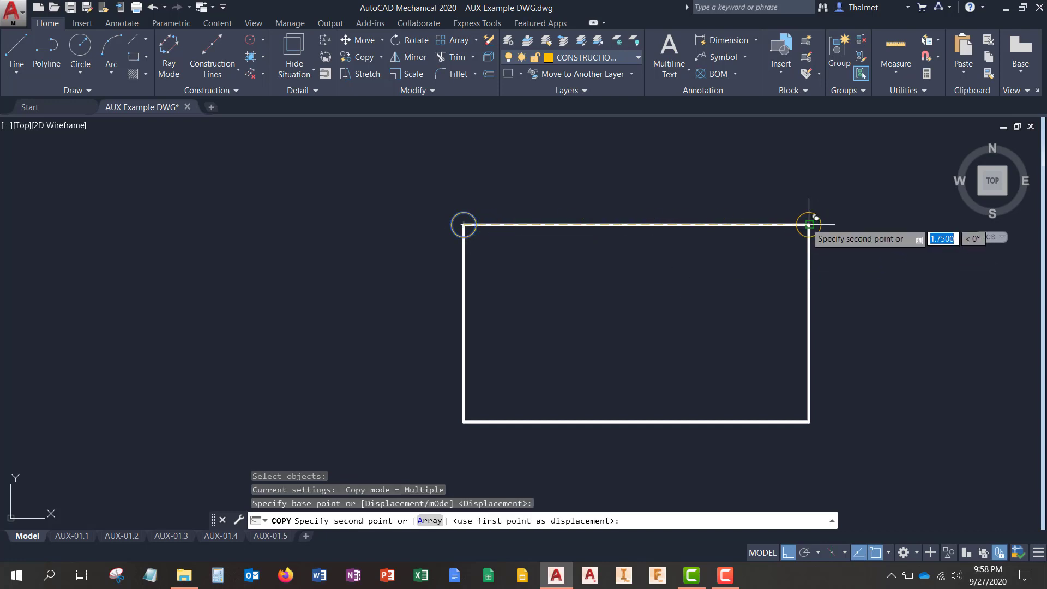
pyautogui.click(809, 224)
pyautogui.moveTo(815, 311); pyautogui.dragTo(801, 132, button='middle')
pyautogui.click(795, 243)
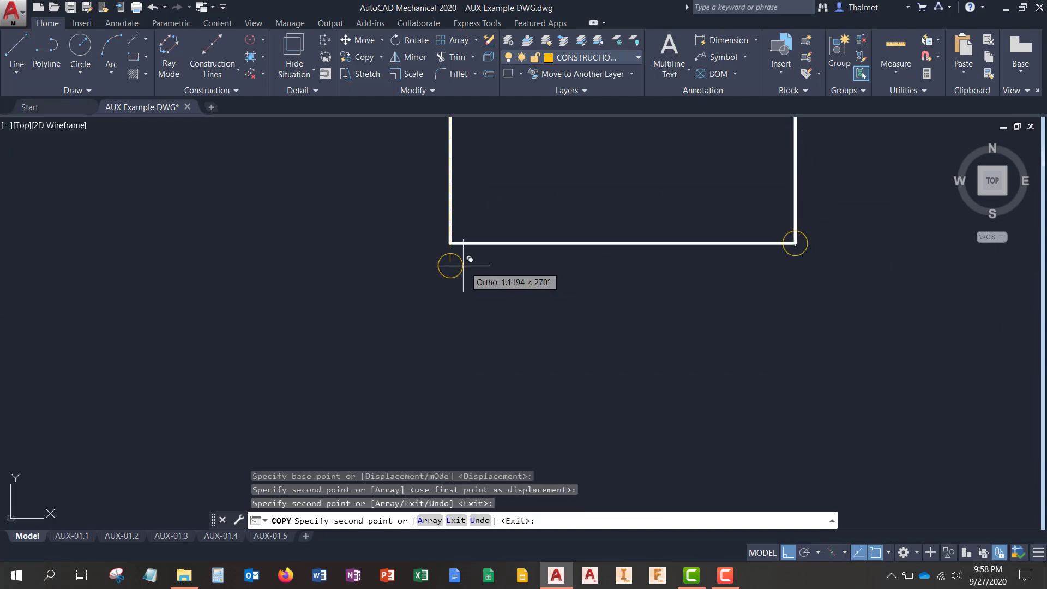
pyautogui.click(450, 242)
pyautogui.scroll(-4, 452, 242)
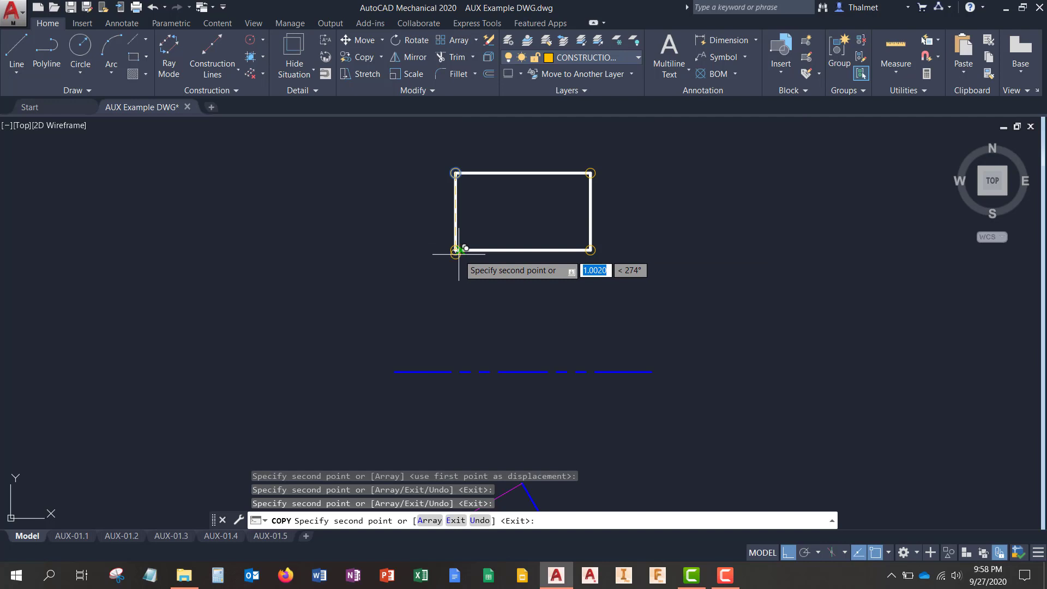
pyautogui.press('Escape')
pyautogui.scroll(-3, 474, 240)
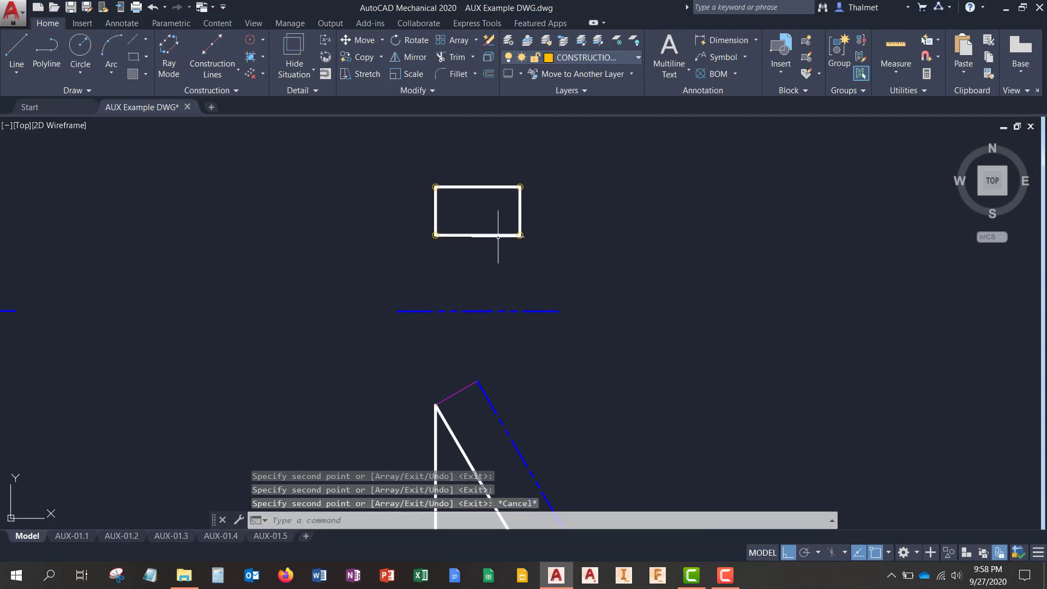
pyautogui.scroll(2, 473, 224)
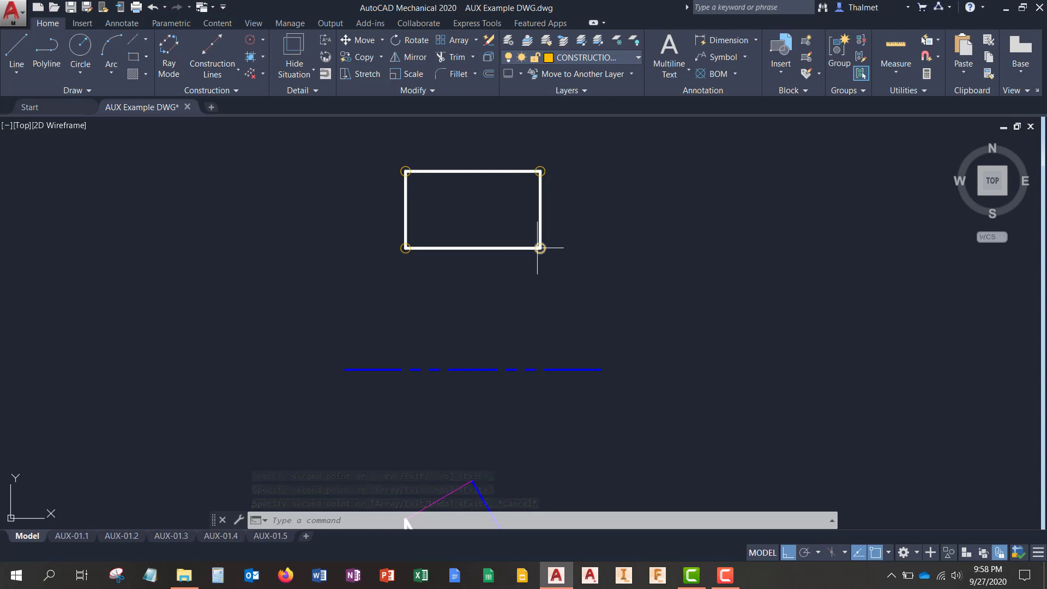
pyautogui.moveTo(559, 276); pyautogui.dragTo(636, 280, button='middle')
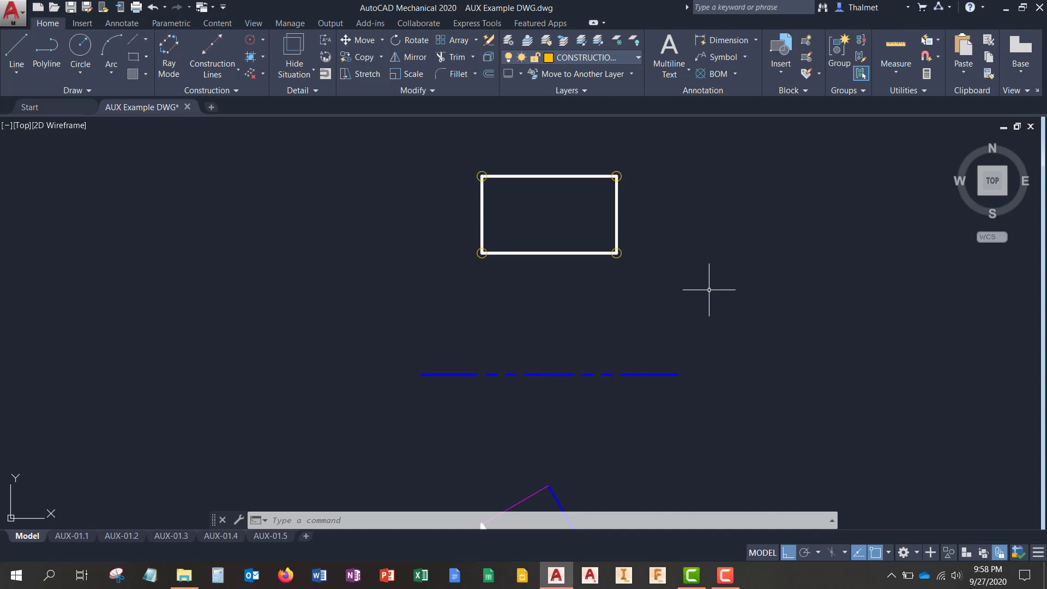
pyautogui.scroll(2, 580, 261)
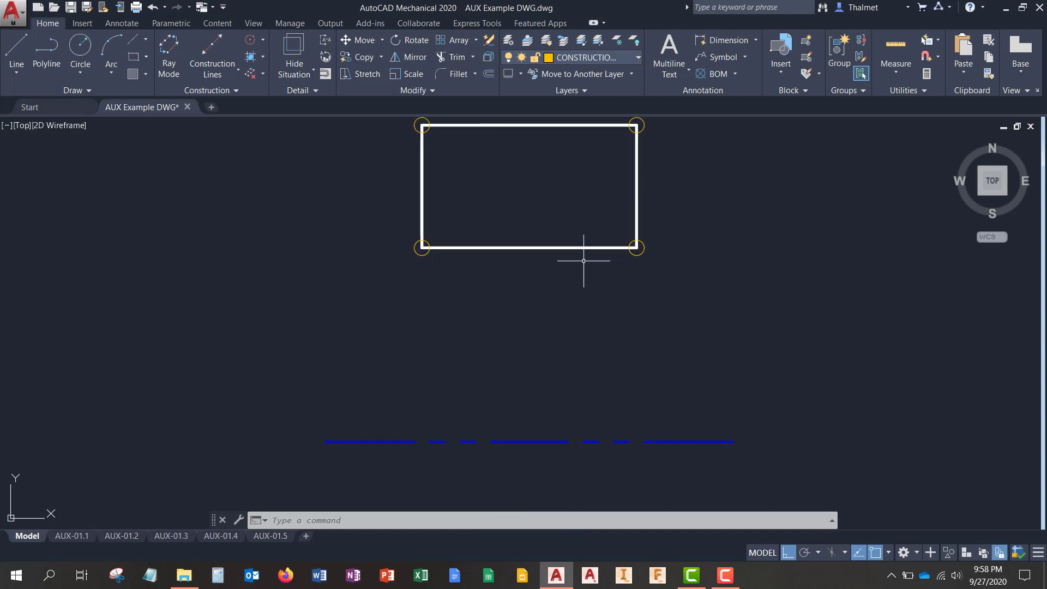
pyautogui.scroll(-2, 529, 193)
pyautogui.moveTo(582, 268); pyautogui.dragTo(516, 267, button='middle')
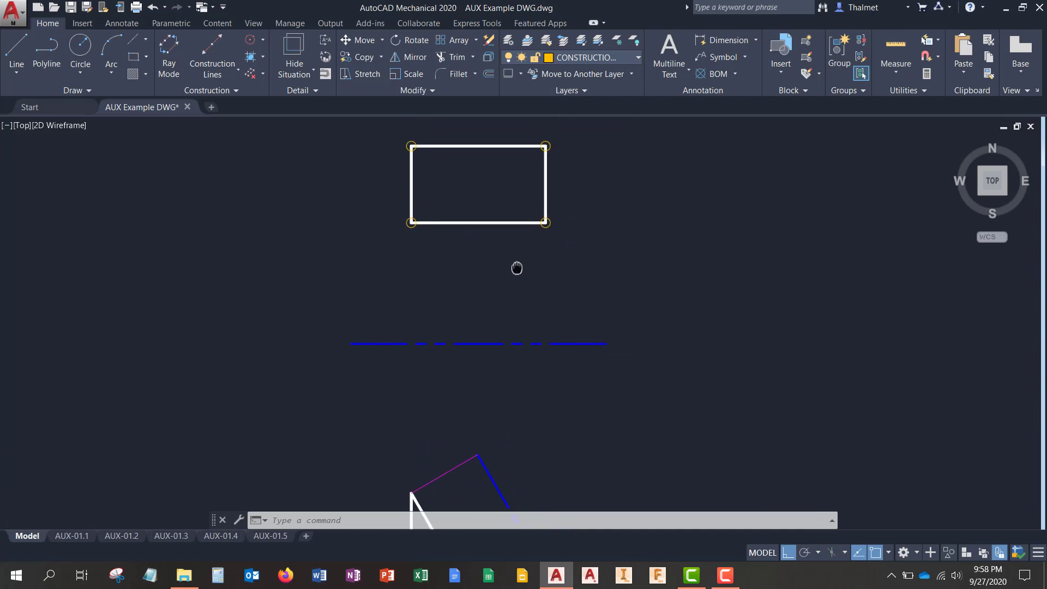
# Make DIM the current layer
pyautogui.click(636, 59)
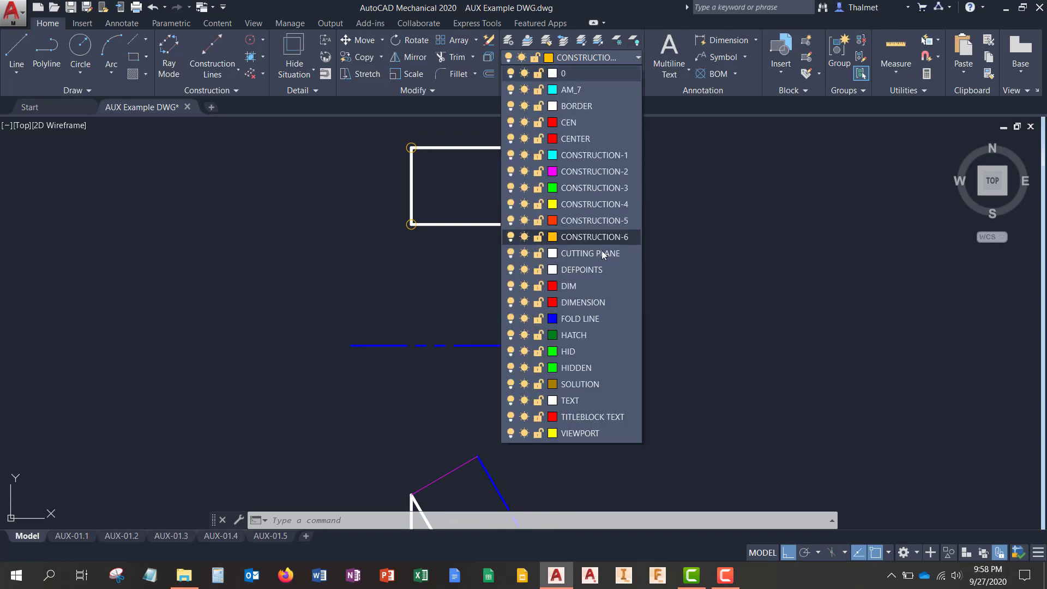
pyautogui.click(578, 285)
pyautogui.write('dim')
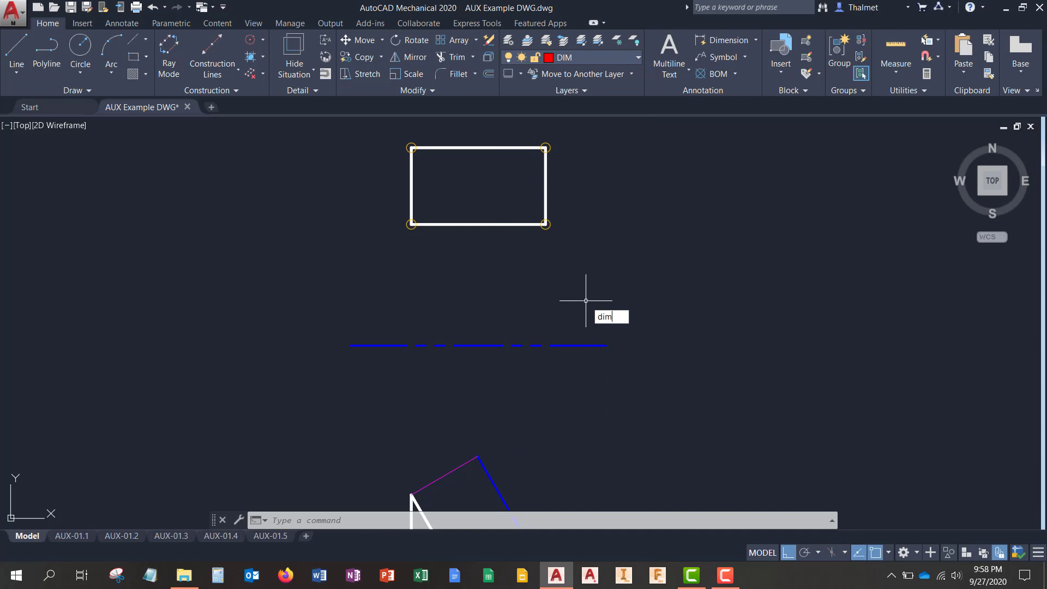
pyautogui.press('Return')
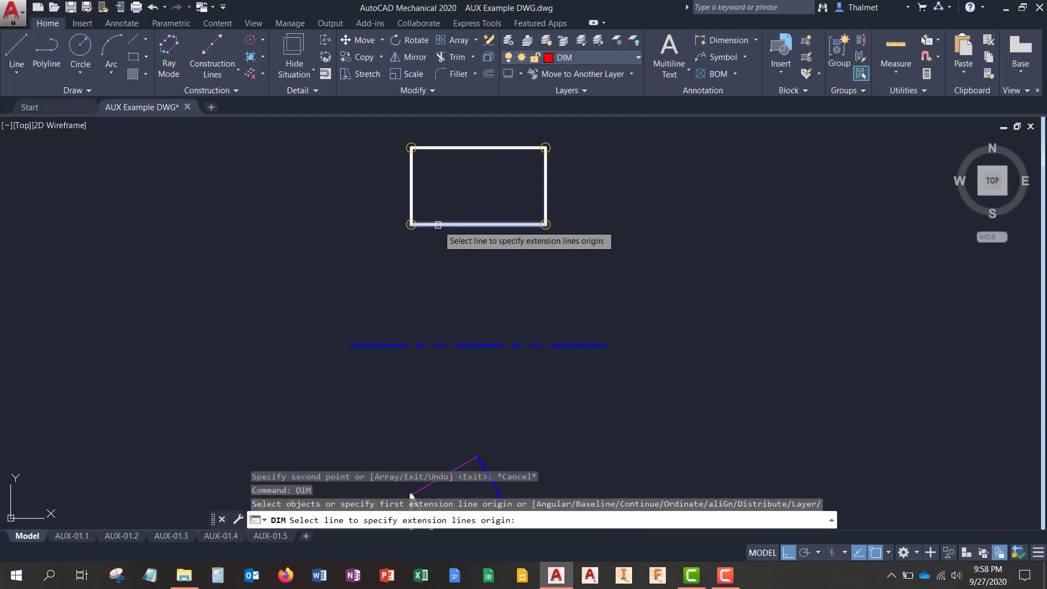
pyautogui.scroll(4, 411, 228)
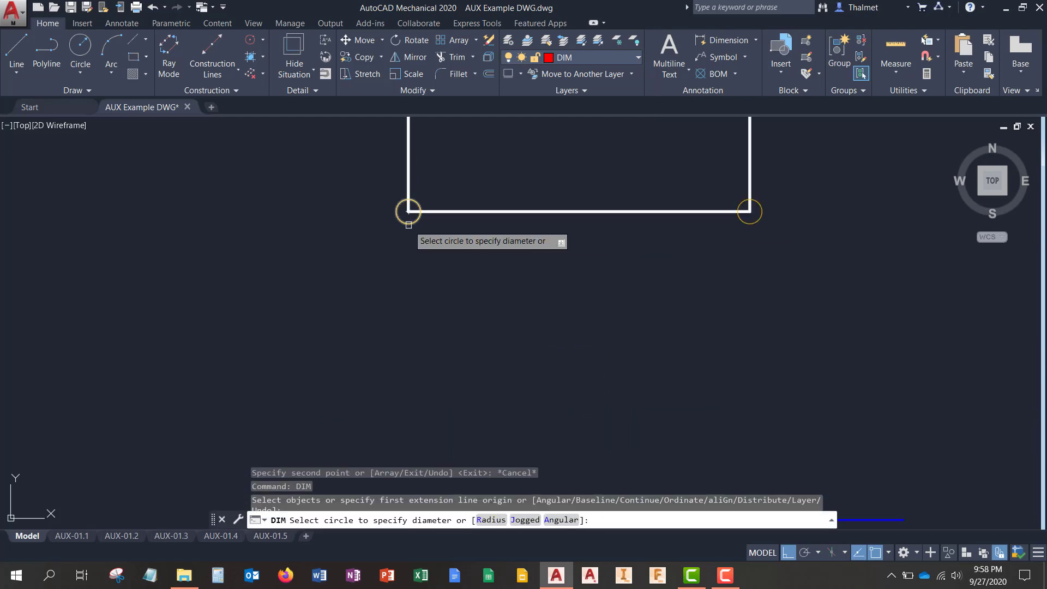
pyautogui.click(408, 211)
pyautogui.scroll(-5, 410, 210)
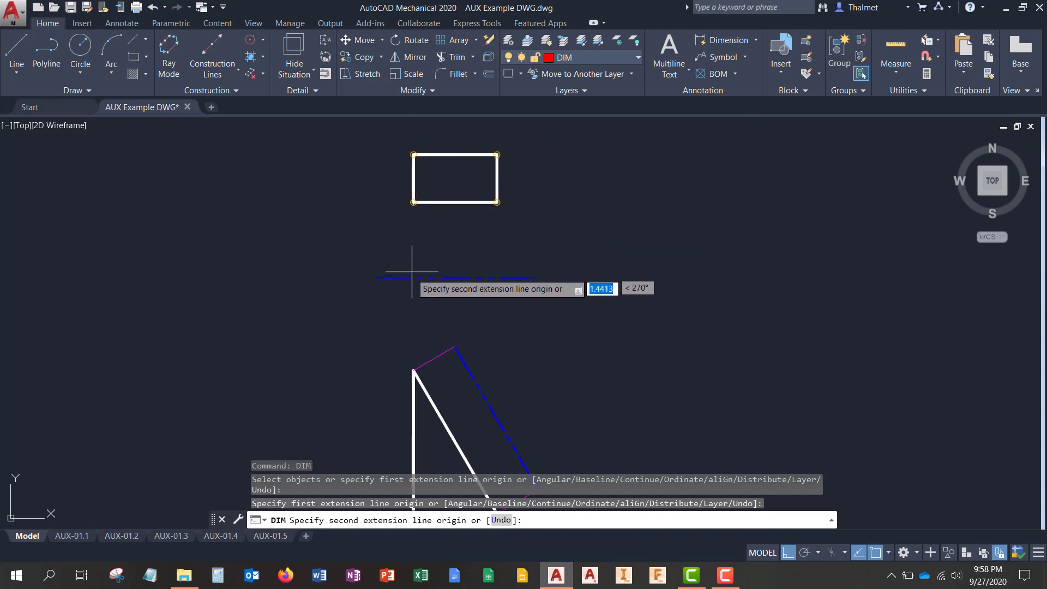
pyautogui.click(378, 278)
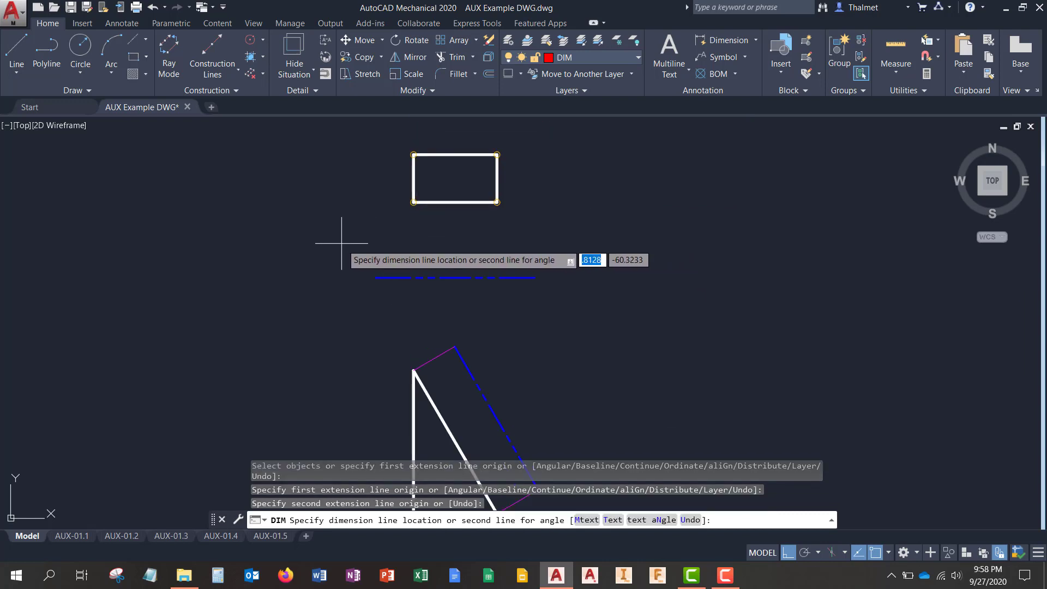
pyautogui.press('Escape')
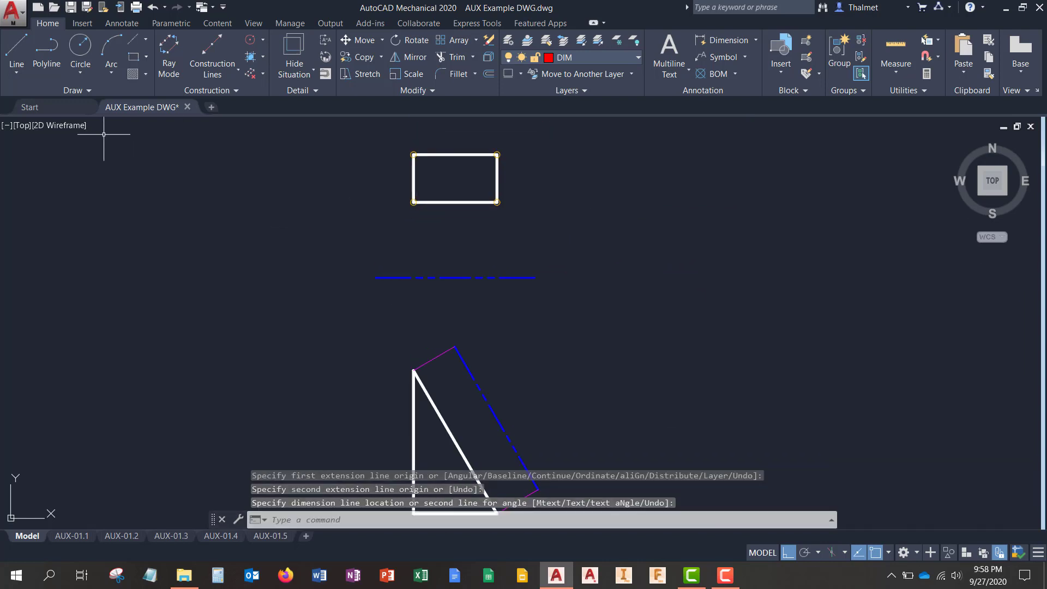
pyautogui.moveTo(127, 105)
pyautogui.write('DI')
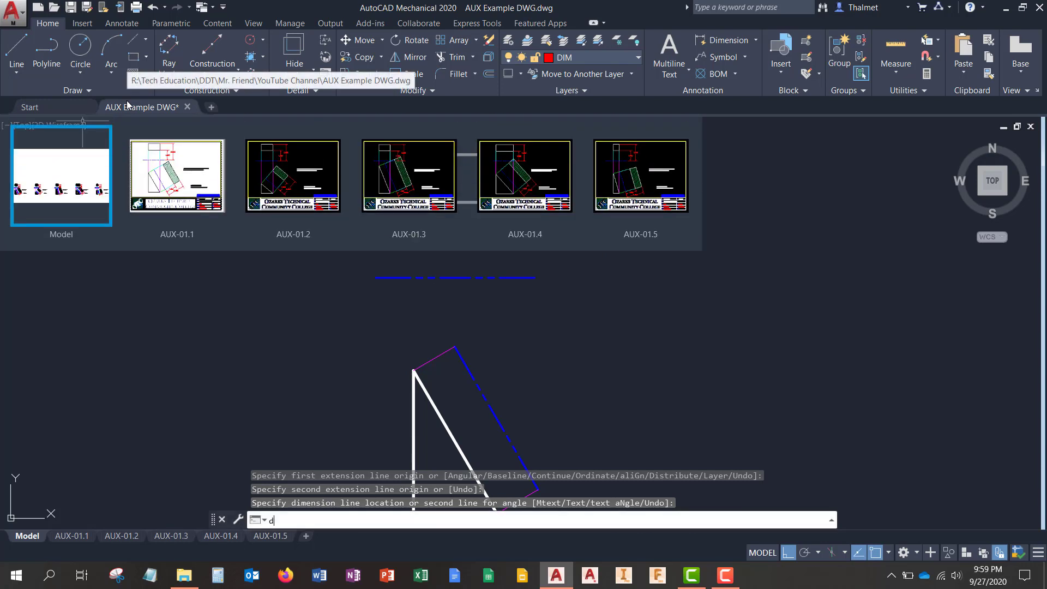
pyautogui.press('BackSpace')
pyautogui.press('BackSpace')
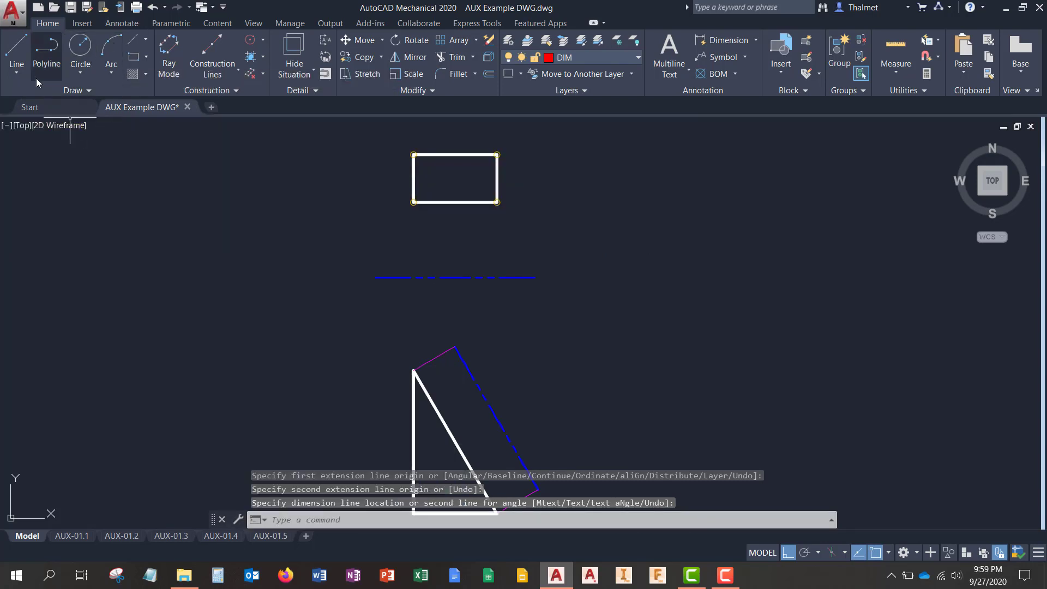
# Add a vertical power dimension from the top view's lower-left corner to the left end of the horizontal fold line, placed left of both
pyautogui.click(121, 24)
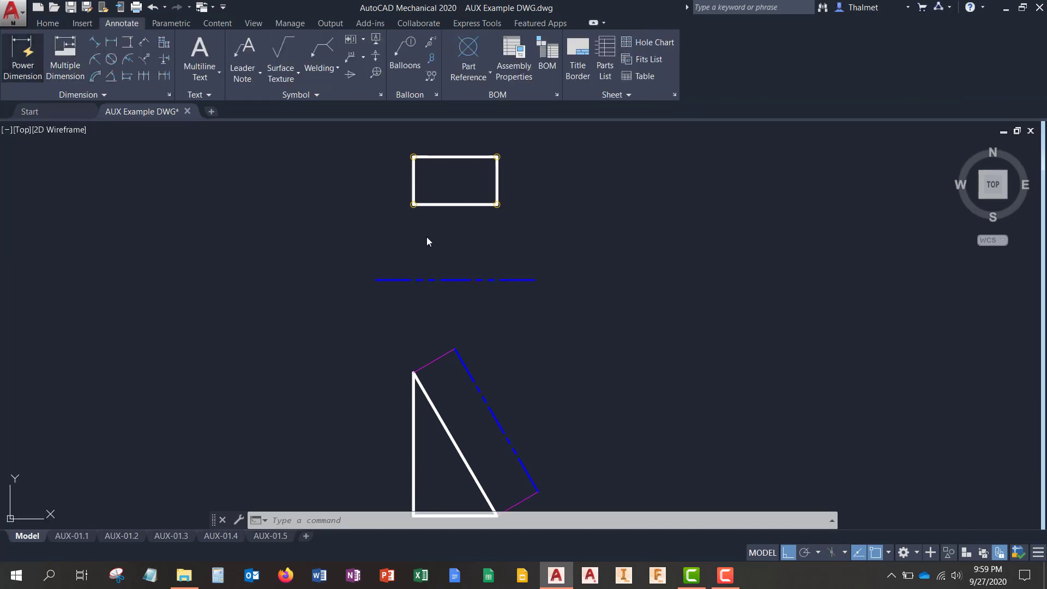
pyautogui.scroll(8, 414, 207)
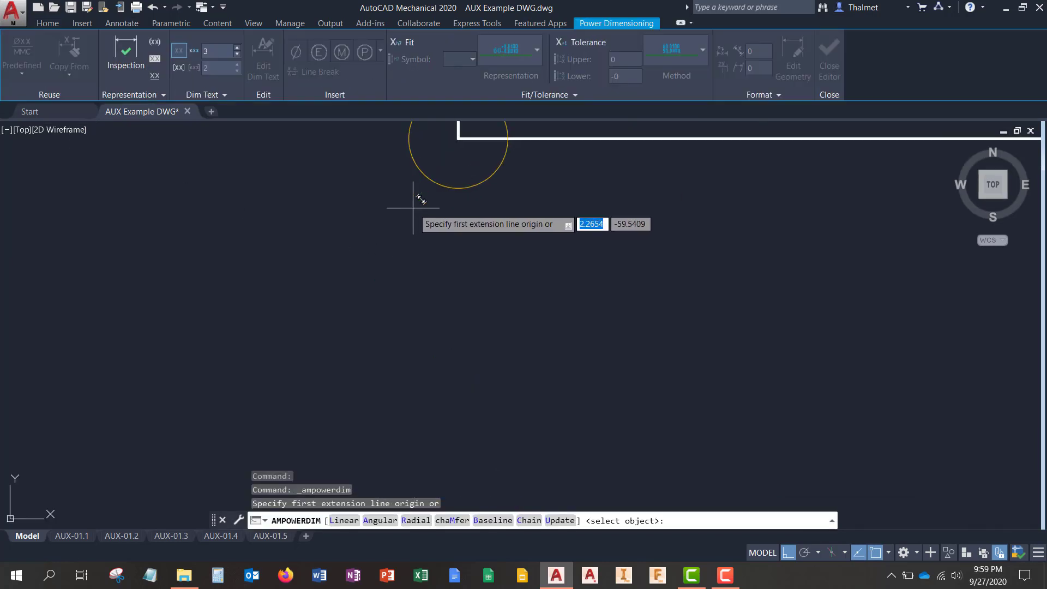
pyautogui.click(458, 138)
pyautogui.scroll(-5, 469, 136)
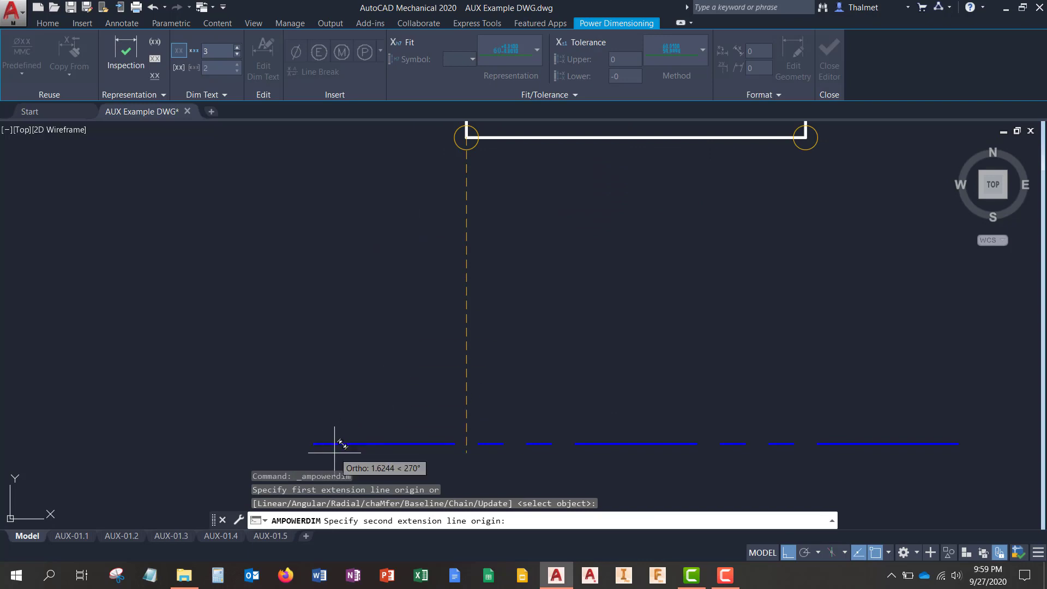
pyautogui.click(316, 442)
pyautogui.click(186, 256)
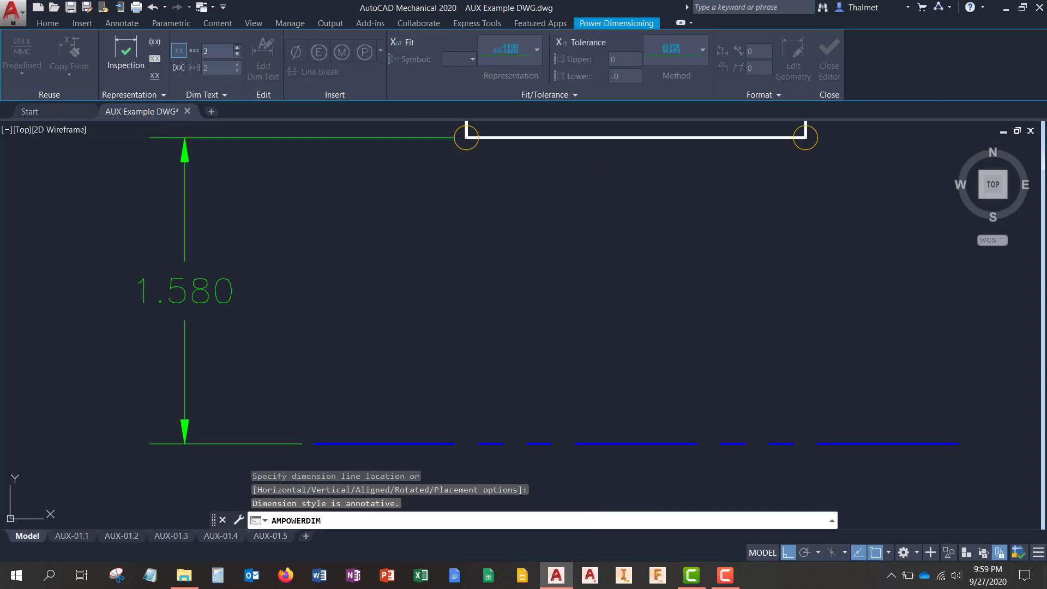
pyautogui.scroll(1, 477, 280)
pyautogui.scroll(-4, 477, 279)
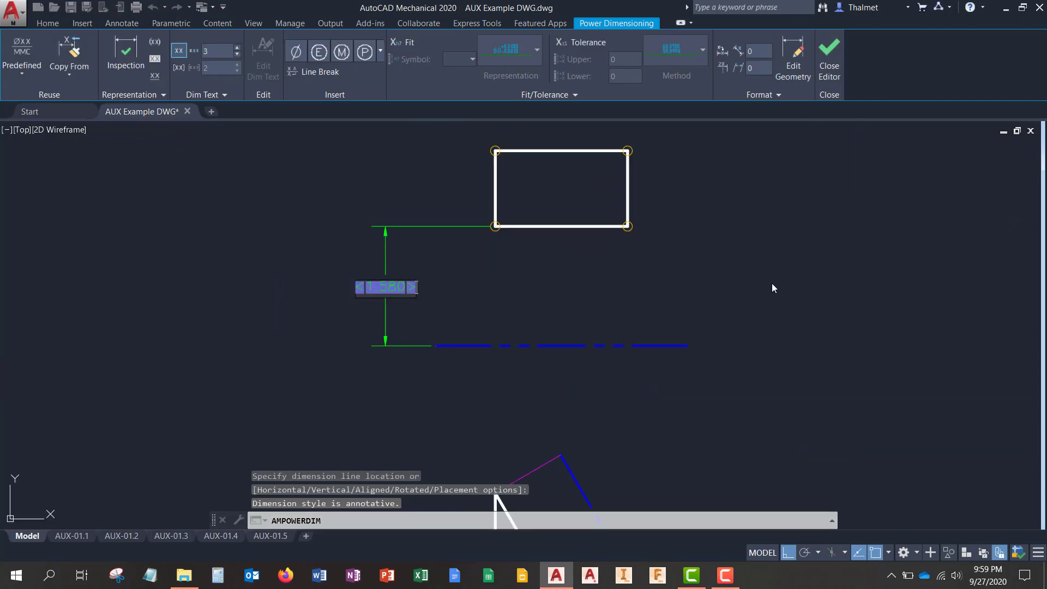
pyautogui.press('Return')
pyautogui.moveTo(764, 264); pyautogui.dragTo(715, 289, button='middle')
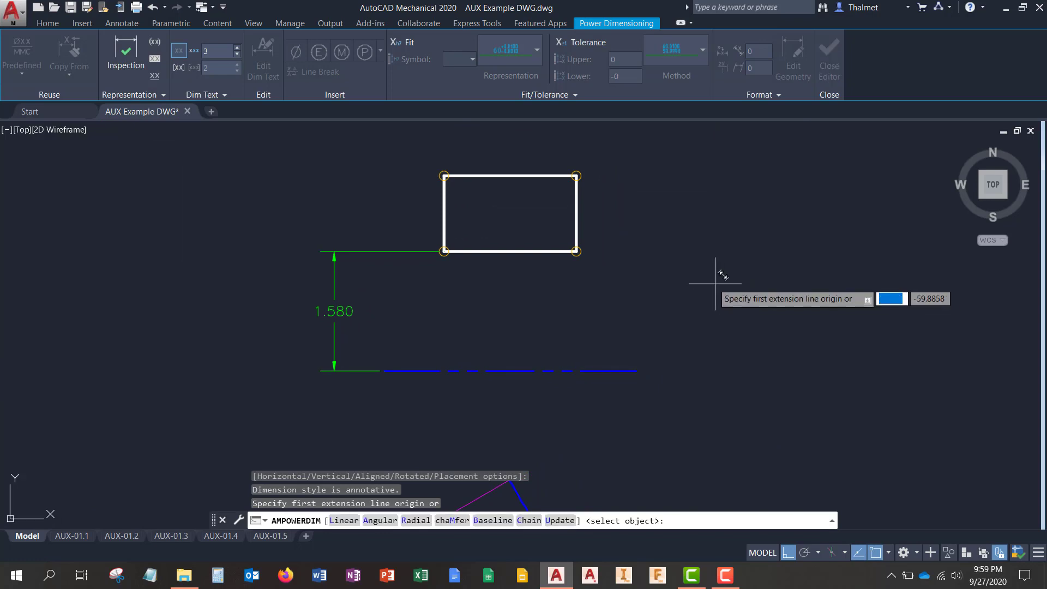
pyautogui.scroll(-2, 445, 276)
pyautogui.moveTo(444, 276); pyautogui.dragTo(390, 265, button='middle')
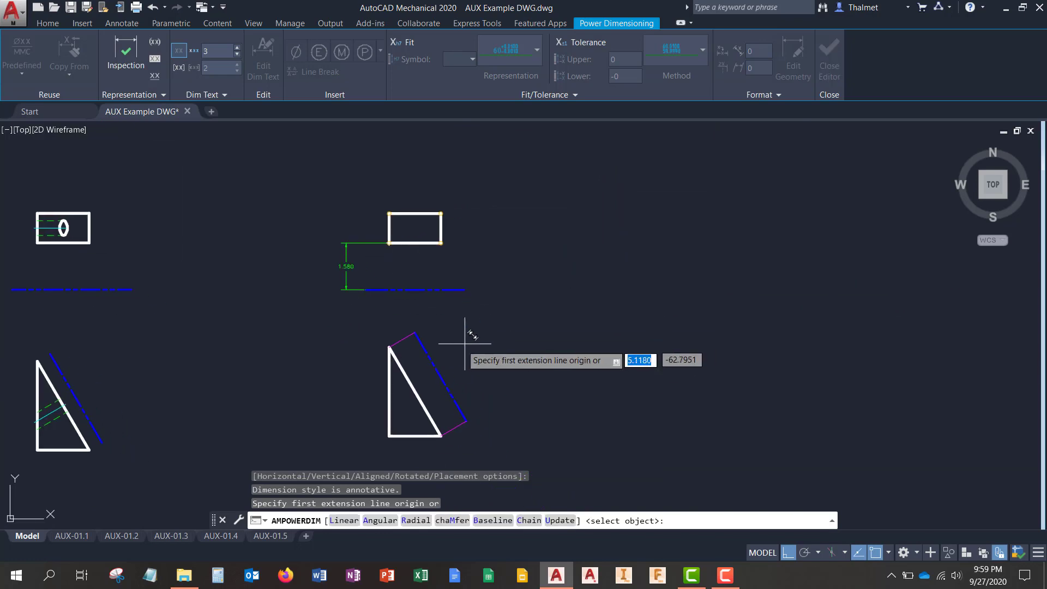
# End the power dimension command and examine the front view's inclined surface with its fold line and projection lines
pyautogui.scroll(2, 452, 359)
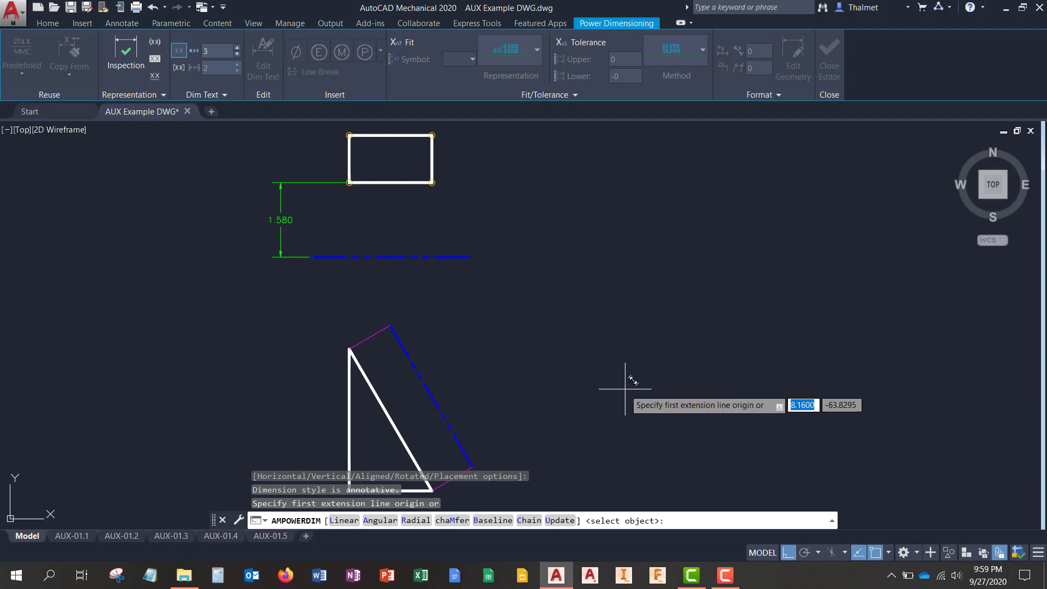
pyautogui.moveTo(485, 350); pyautogui.dragTo(534, 319, button='middle')
pyautogui.press('Escape')
pyautogui.scroll(2, 428, 344)
pyautogui.moveTo(427, 344); pyautogui.dragTo(421, 293, button='middle')
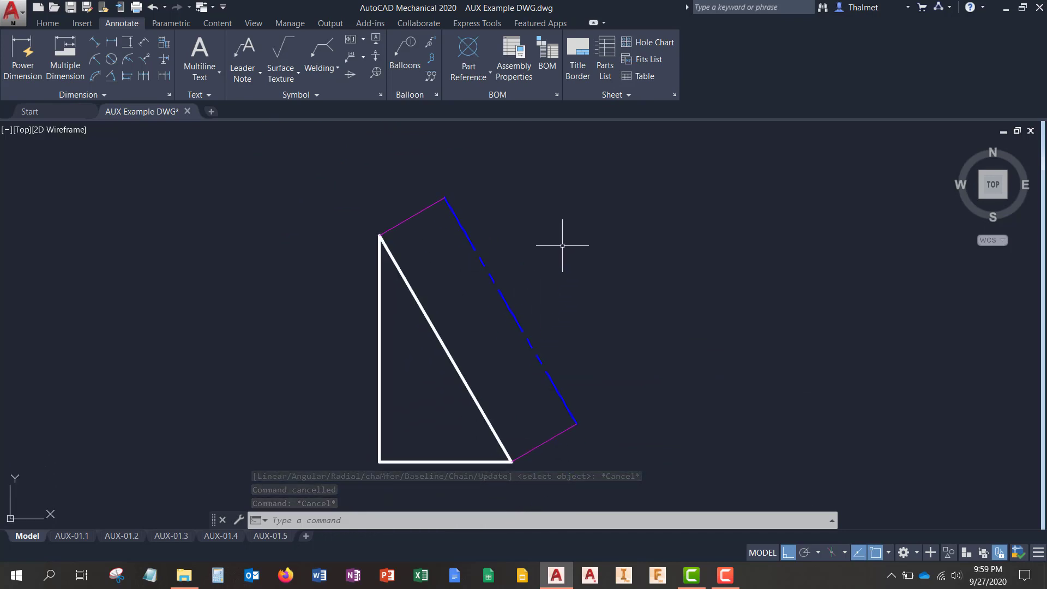
pyautogui.moveTo(561, 250); pyautogui.dragTo(560, 287, button='middle')
pyautogui.scroll(-4, 556, 289)
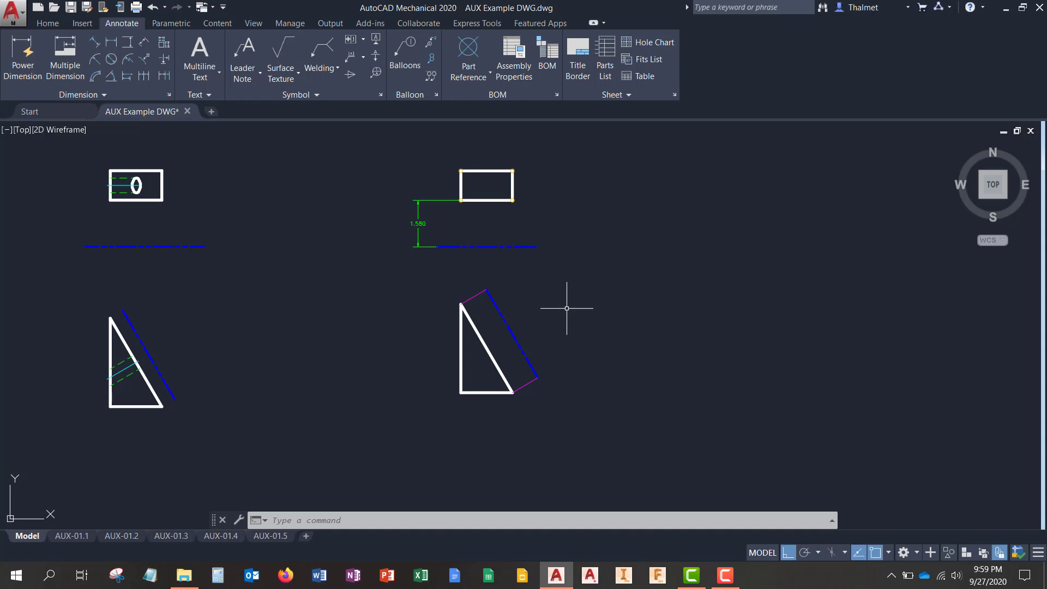
# Add a vertical dimension from the top view's upper-left corner to the horizontal fold line's left end, placed outside the existing dimension
pyautogui.scroll(3, 519, 282)
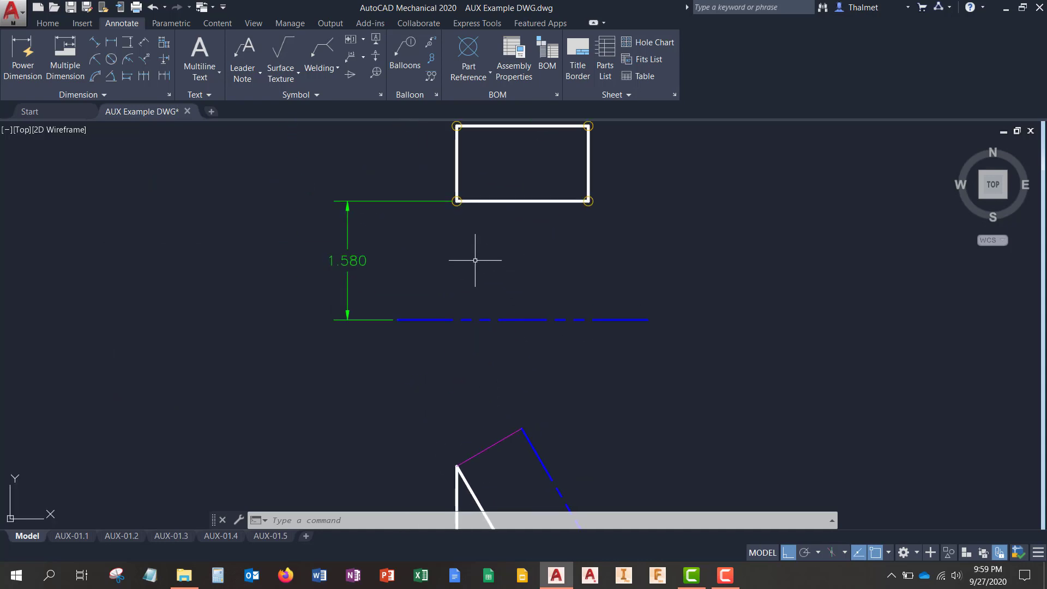
pyautogui.moveTo(458, 256); pyautogui.dragTo(459, 267, button='middle')
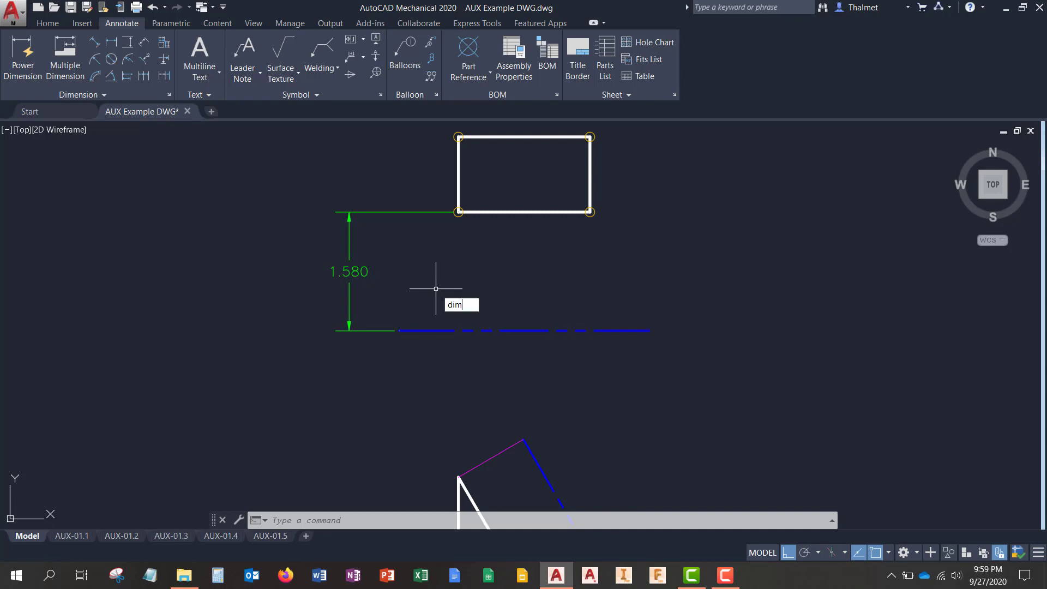
pyautogui.press('Return')
pyautogui.moveTo(477, 155); pyautogui.dragTo(477, 196, button='middle')
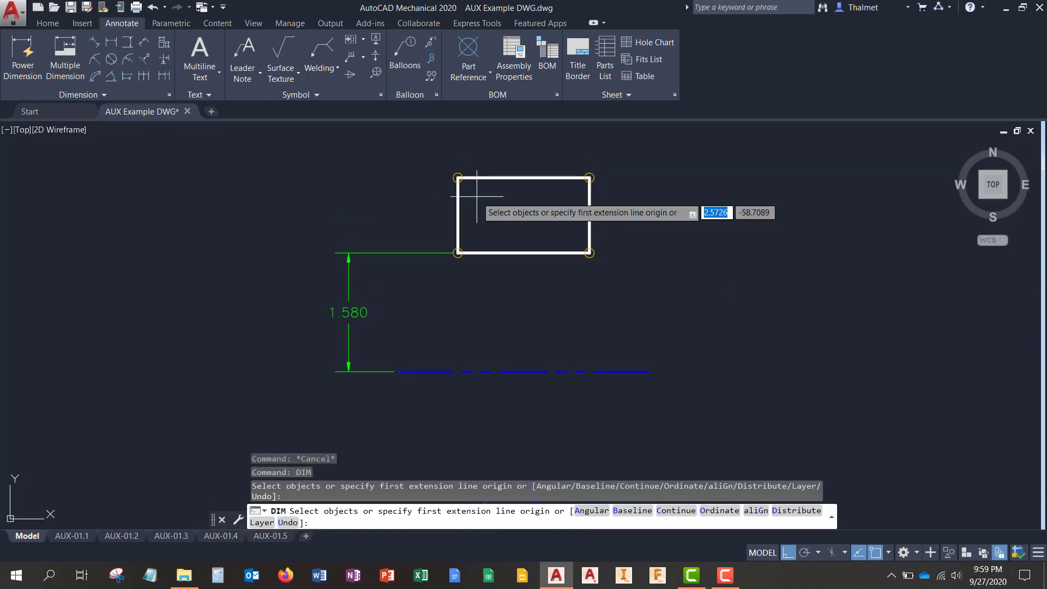
pyautogui.scroll(8, 469, 180)
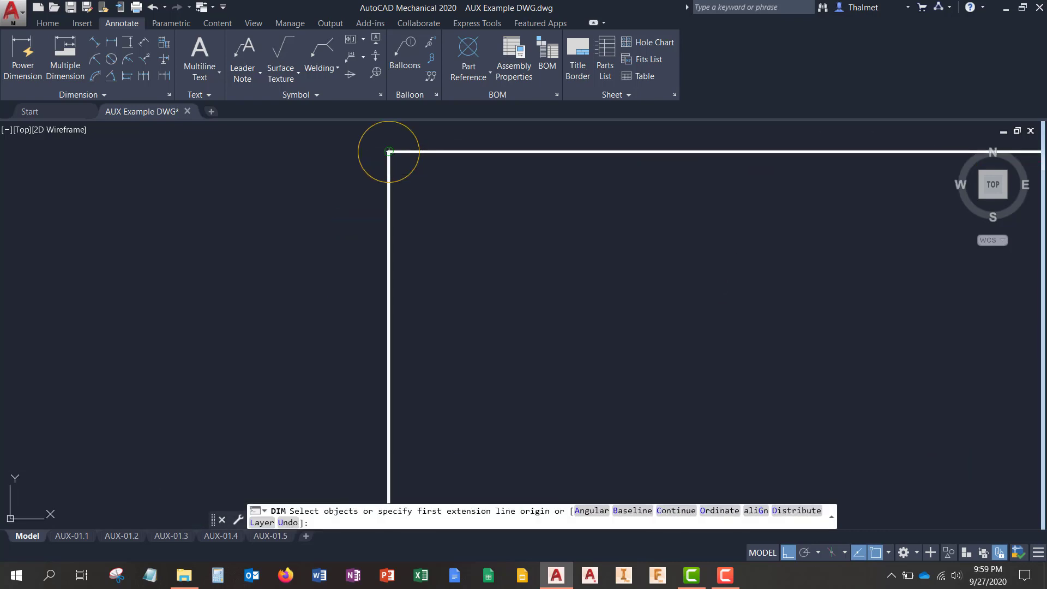
pyautogui.click(389, 151)
pyautogui.scroll(-5, 390, 152)
pyautogui.scroll(5, 319, 272)
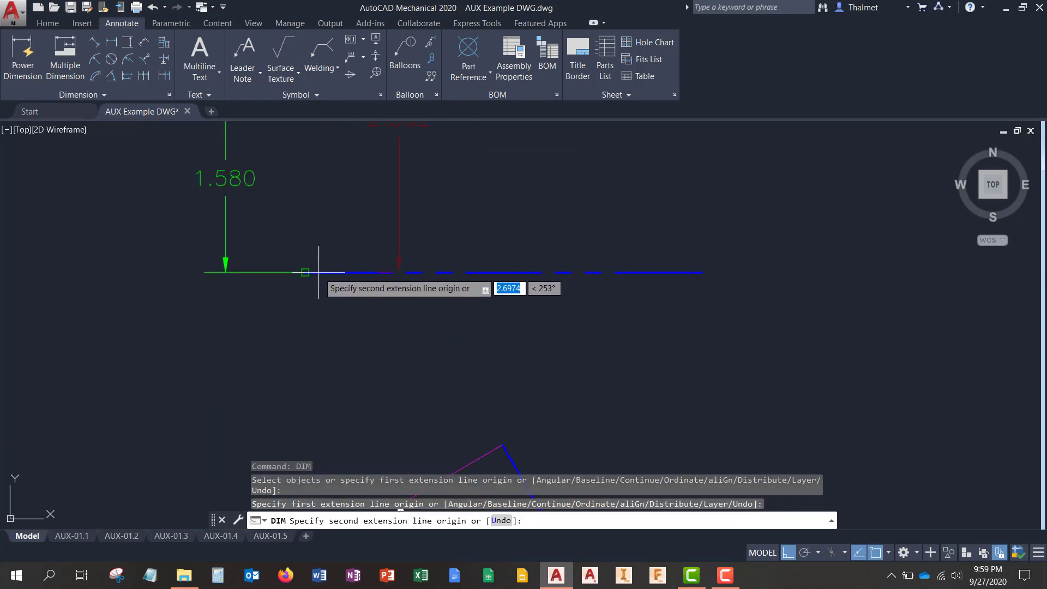
pyautogui.click(319, 272)
pyautogui.scroll(-4, 391, 286)
pyautogui.click(284, 224)
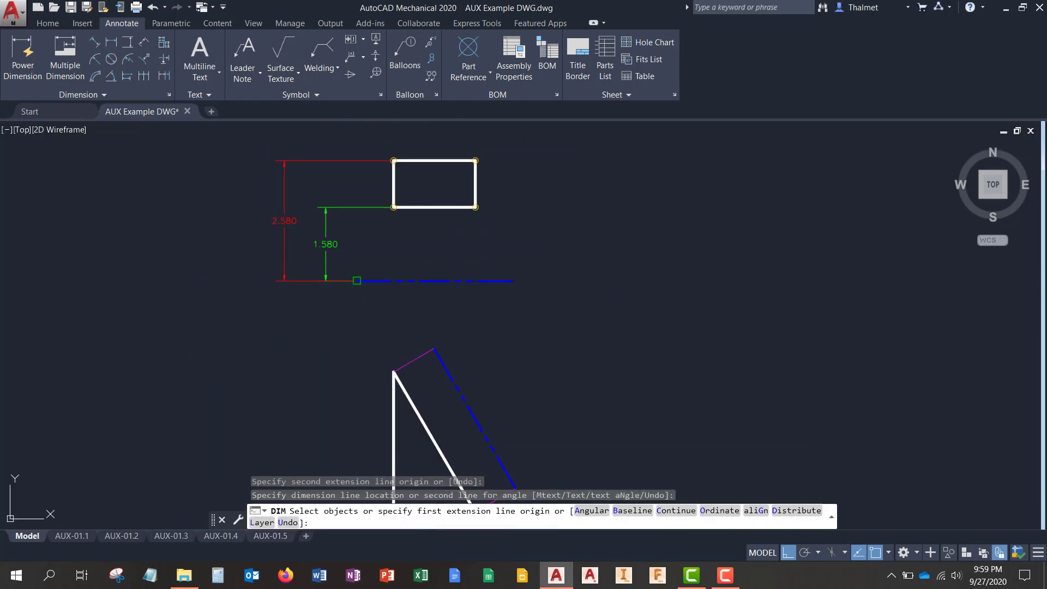
pyautogui.moveTo(440, 247); pyautogui.dragTo(518, 312, button='middle')
pyautogui.press('Return')
pyautogui.scroll(2, 459, 274)
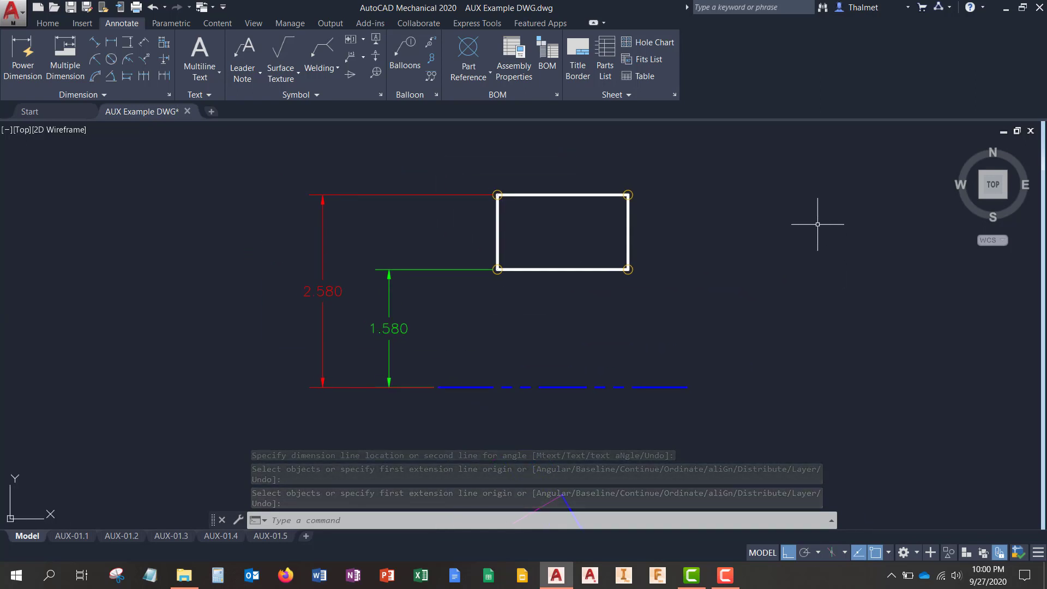
# Examine how the top view's dimensioned distances from the horizontal fold line relate to the inclined fold line beside the wedge
pyautogui.scroll(-3, 579, 179)
pyautogui.moveTo(582, 327); pyautogui.dragTo(438, 298, button='middle')
pyautogui.scroll(3, 450, 322)
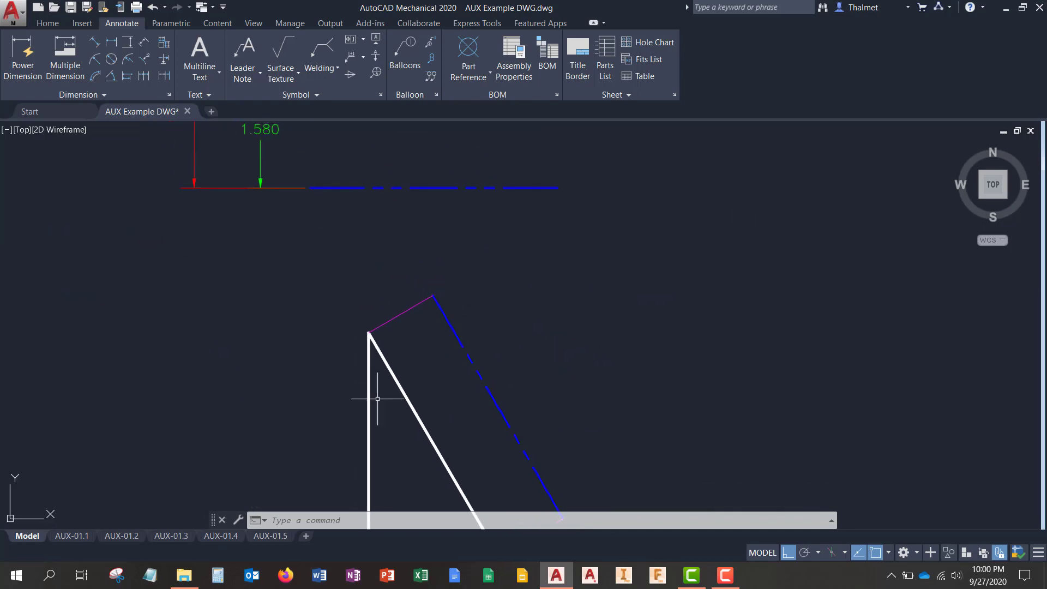
pyautogui.moveTo(370, 385); pyautogui.dragTo(612, 547, button='middle')
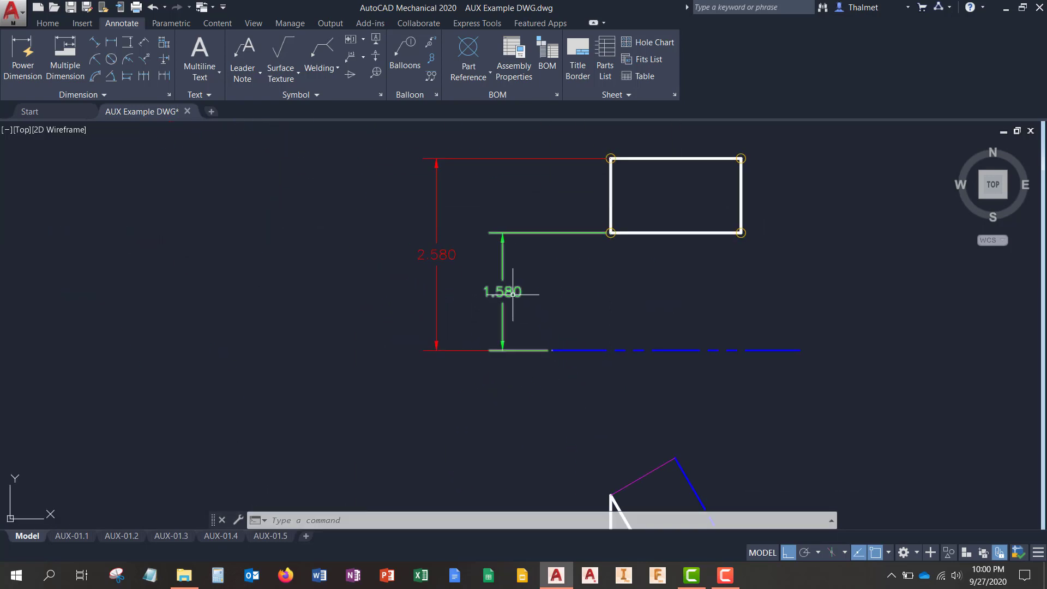
pyautogui.moveTo(550, 366); pyautogui.dragTo(454, 196, button='middle')
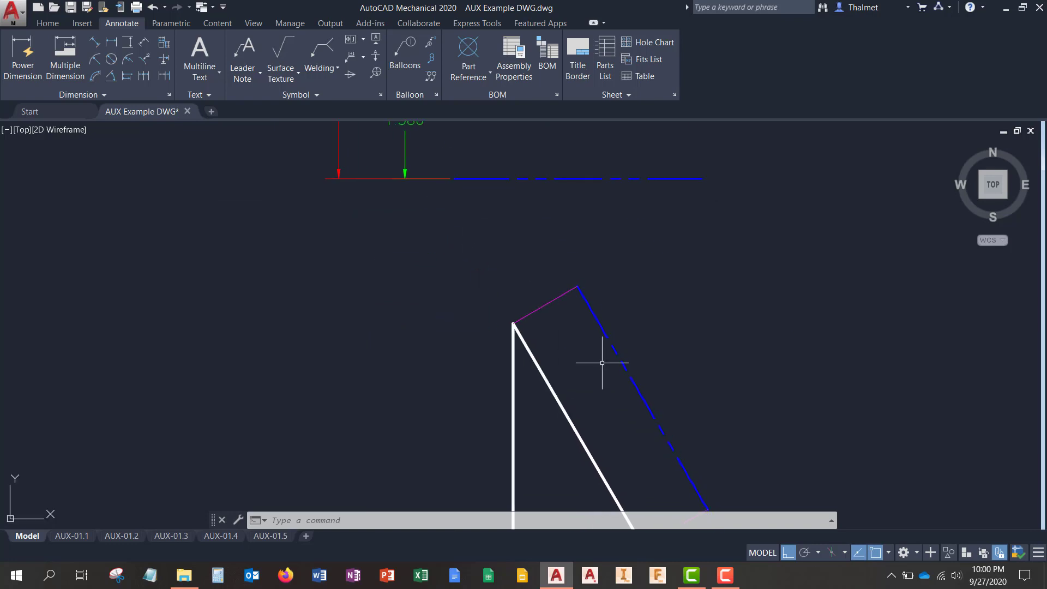
pyautogui.moveTo(578, 383); pyautogui.dragTo(546, 337, button='middle')
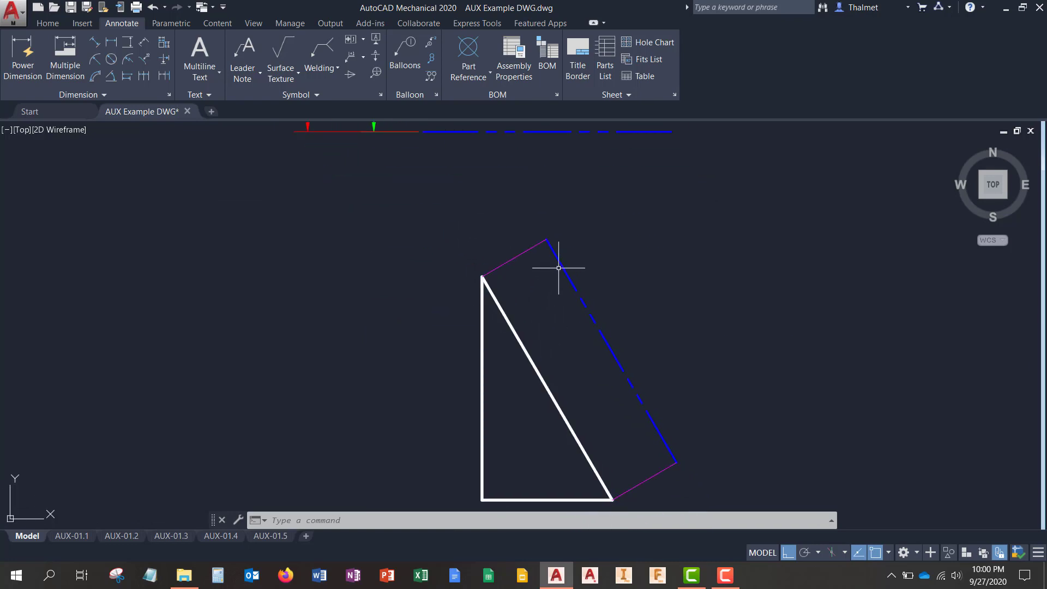
pyautogui.scroll(-3, 498, 306)
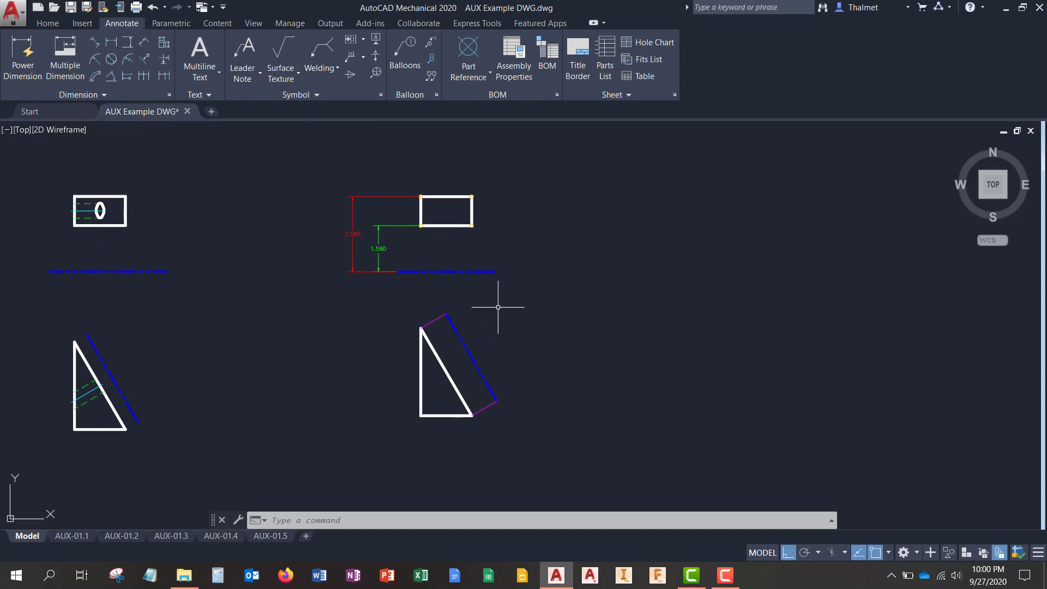
pyautogui.scroll(2, 473, 260)
pyautogui.moveTo(479, 267); pyautogui.dragTo(540, 316, button='middle')
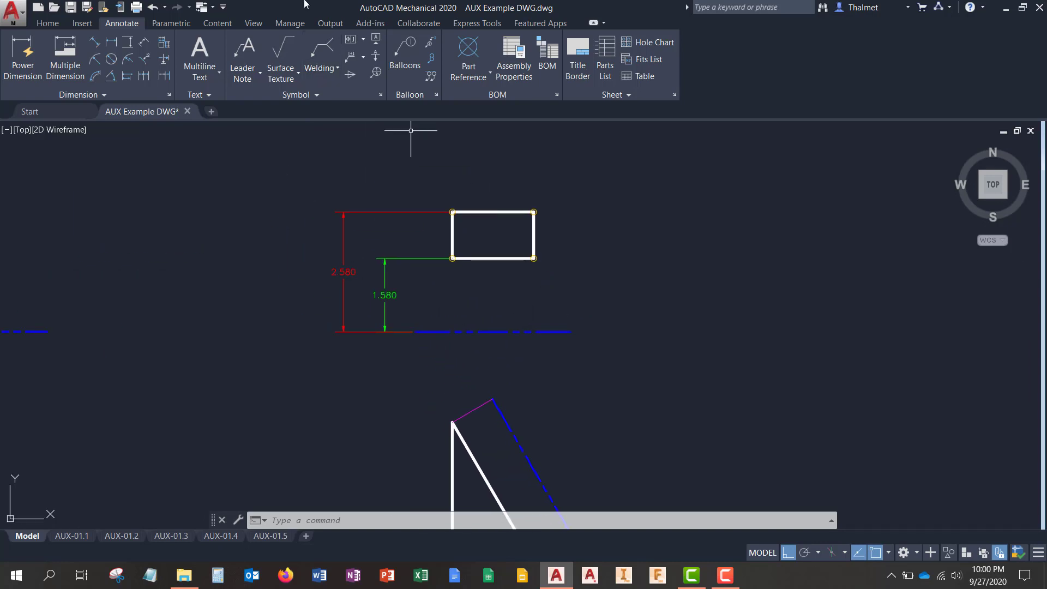
# On the CONSTRUCTION-1 layer, draw a vertical line from the top view's lower-right corner down past the horizontal fold line
pyautogui.click(48, 23)
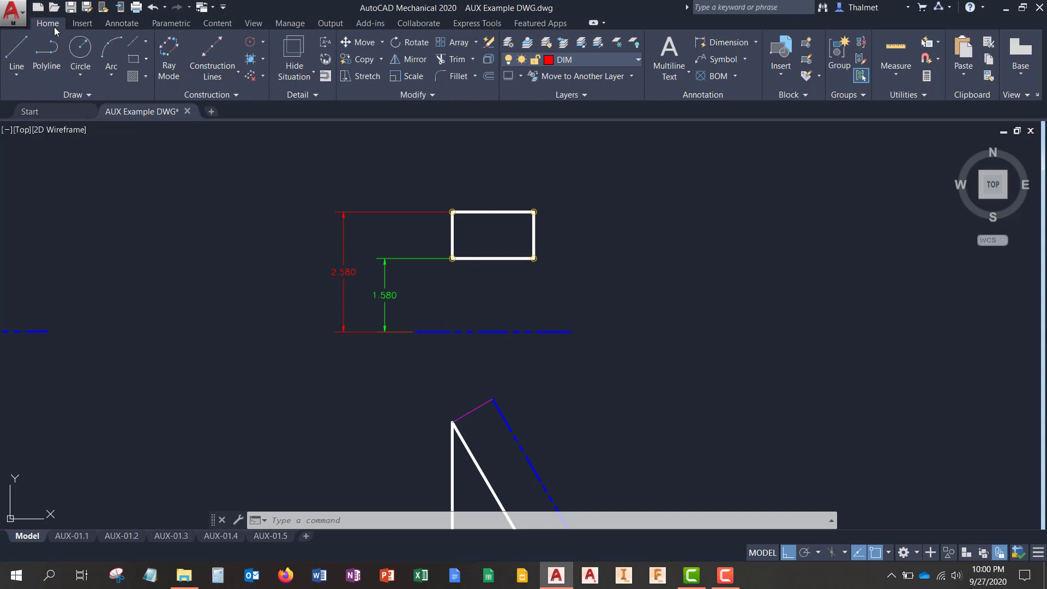
pyautogui.click(624, 59)
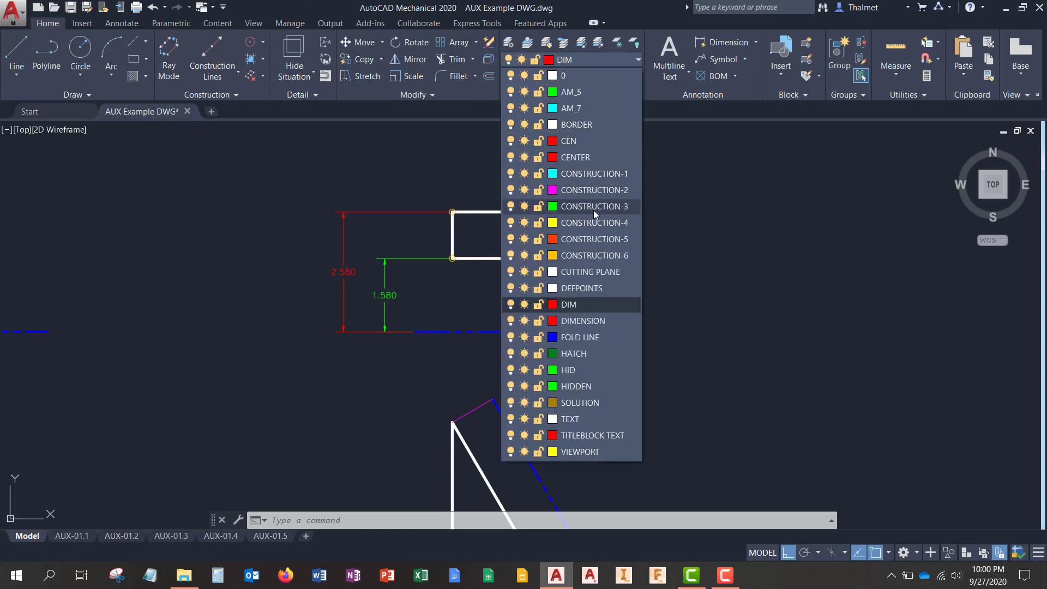
pyautogui.click(597, 174)
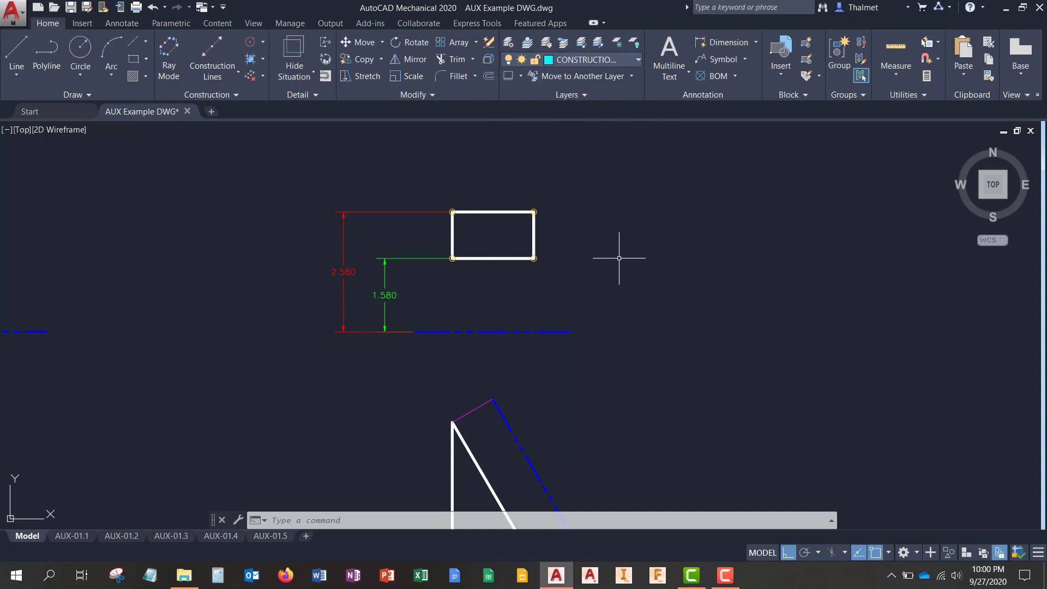
pyautogui.write('l')
pyautogui.press('Return')
pyautogui.scroll(5, 539, 294)
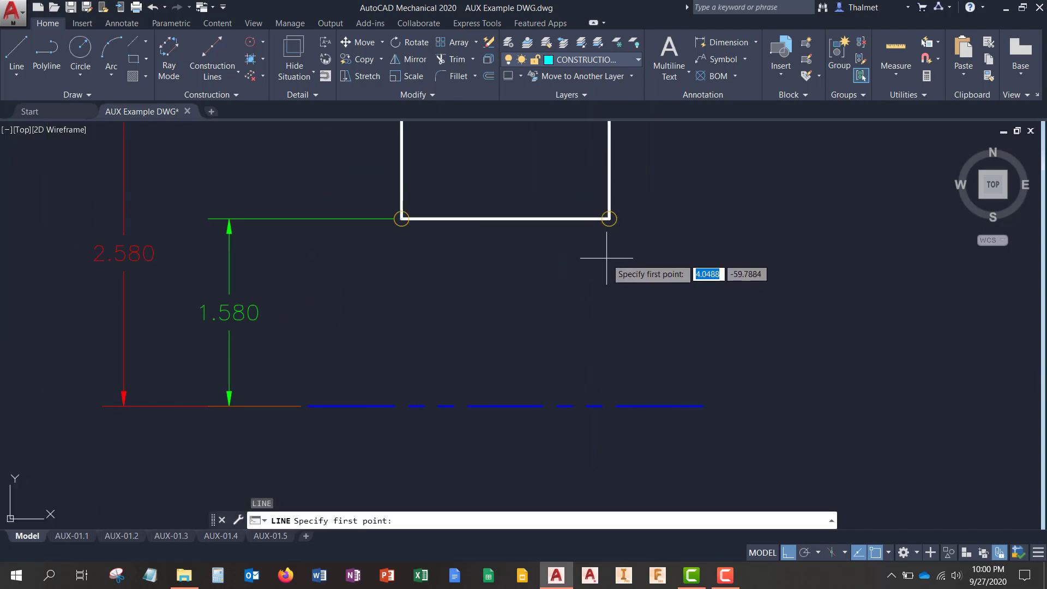
pyautogui.scroll(2, 616, 240)
pyautogui.moveTo(620, 222); pyautogui.dragTo(556, 165, button='middle')
pyautogui.click(555, 165)
pyautogui.scroll(-4, 557, 166)
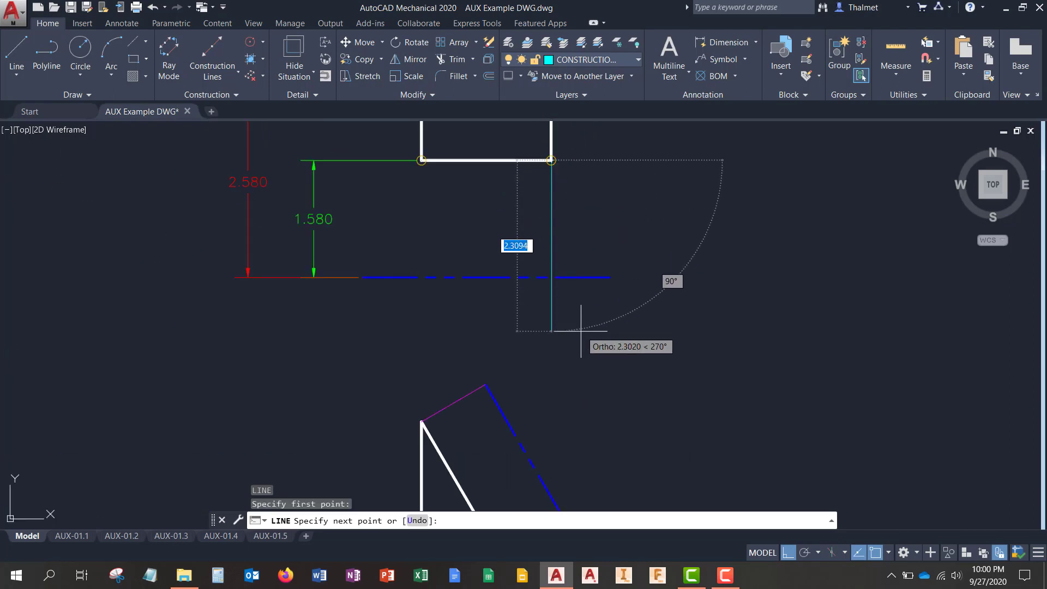
pyautogui.click(578, 313)
pyautogui.press('Return')
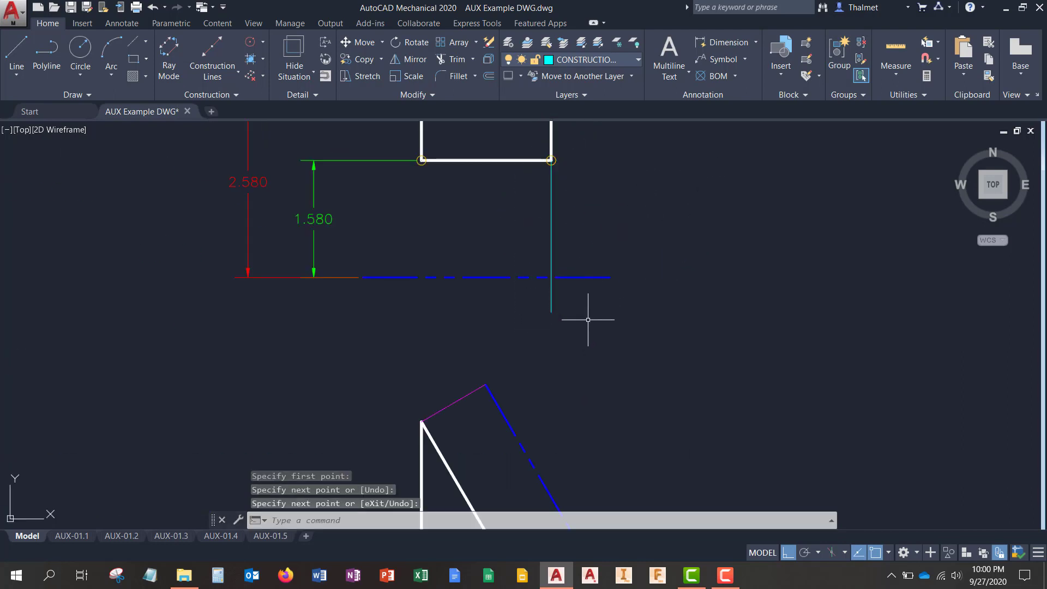
# Trim the part of the new vertical construction line that extends below the horizontal fold line
pyautogui.write('tr')
pyautogui.press('Return')
pyautogui.press('Return')
pyautogui.click(570, 292)
pyautogui.click(538, 283)
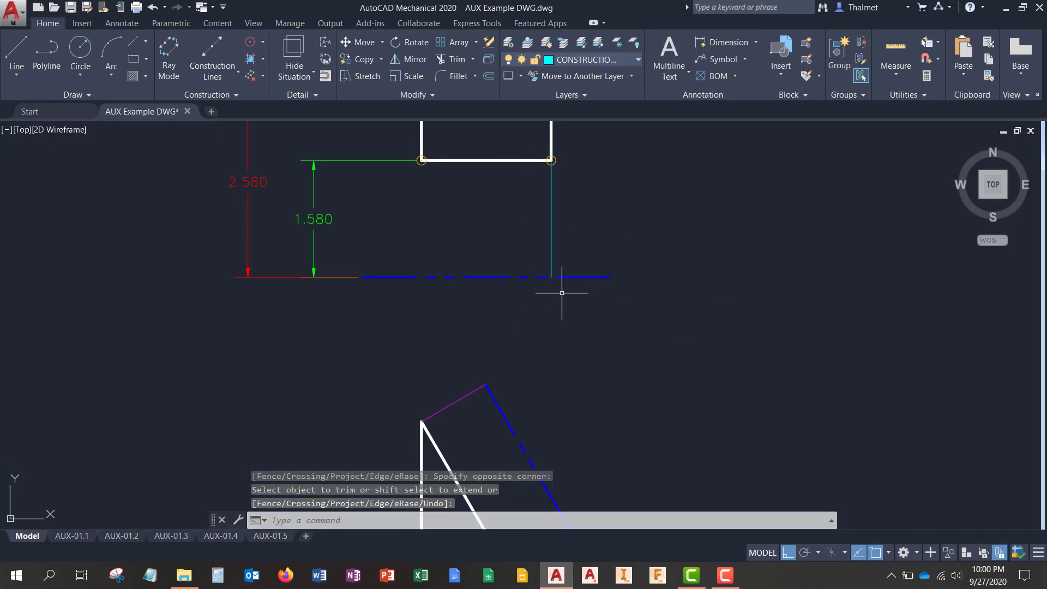
pyautogui.scroll(-2, 562, 293)
pyautogui.scroll(2, 571, 346)
pyautogui.moveTo(567, 312)
pyautogui.mouseDown(button='middle')
pyautogui.moveTo(566, 333)
pyautogui.moveTo(713, 292)
pyautogui.mouseUp(button='middle')
pyautogui.scroll(4, 681, 219)
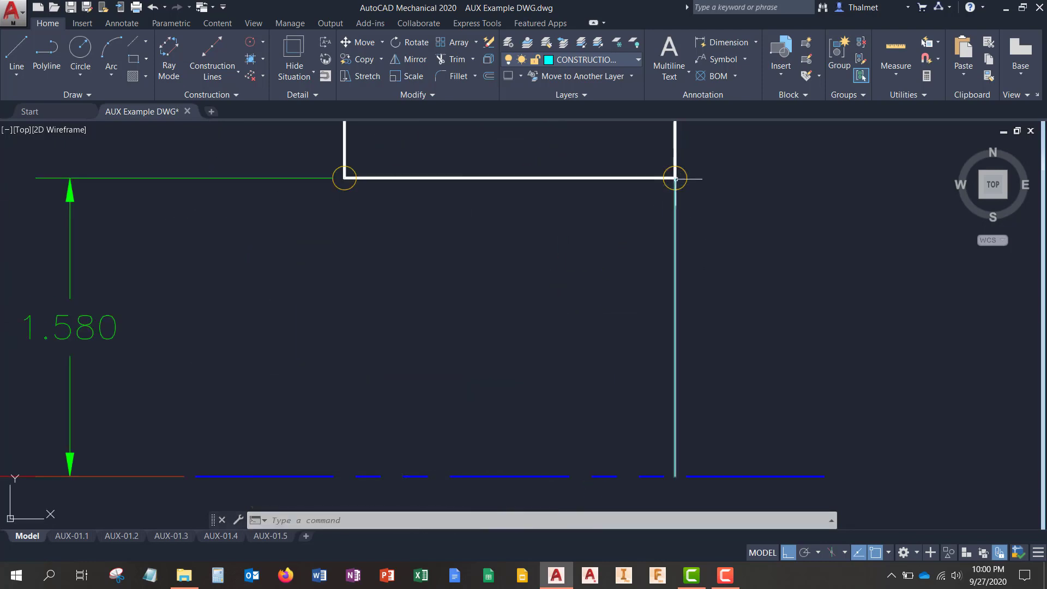
pyautogui.scroll(-4, 631, 257)
pyautogui.moveTo(676, 257); pyautogui.dragTo(607, 274, button='middle')
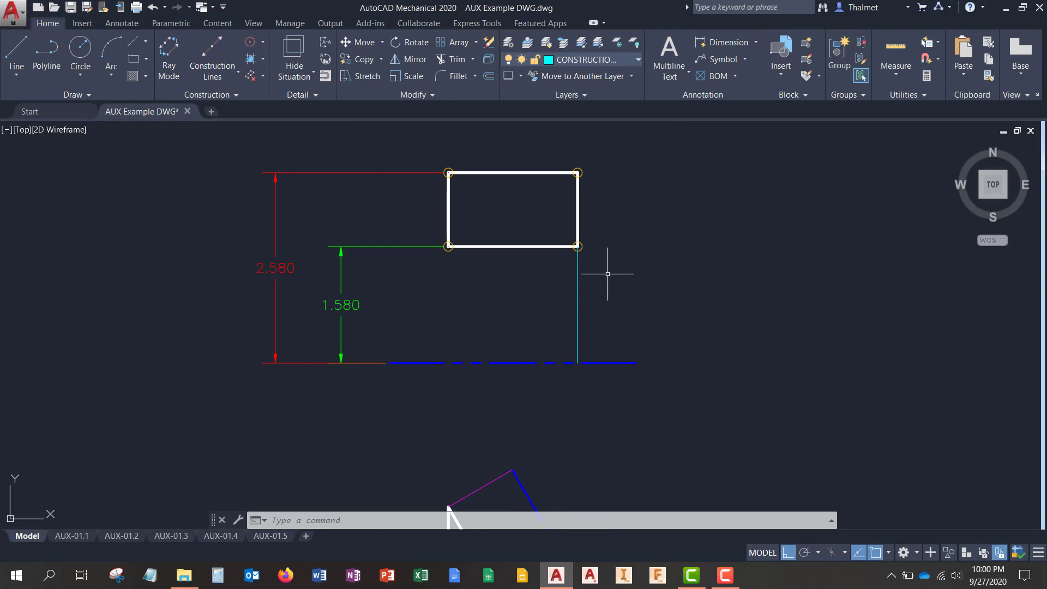
# On the CONSTRUCTION-2 layer, draw a vertical line from the top view's upper-right corner down to the horizontal fold line
pyautogui.click(631, 63)
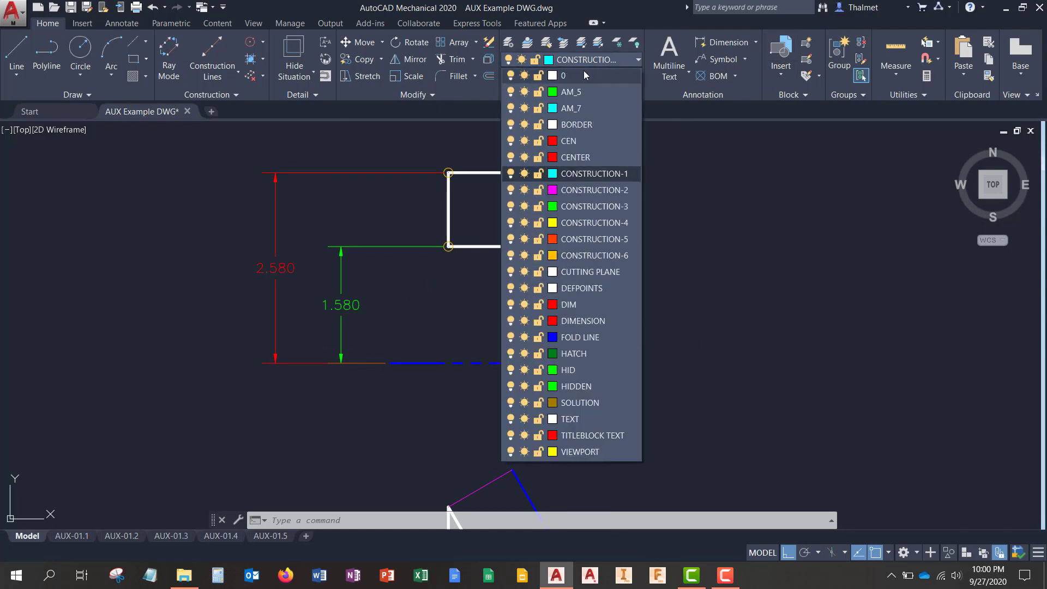
pyautogui.click(594, 190)
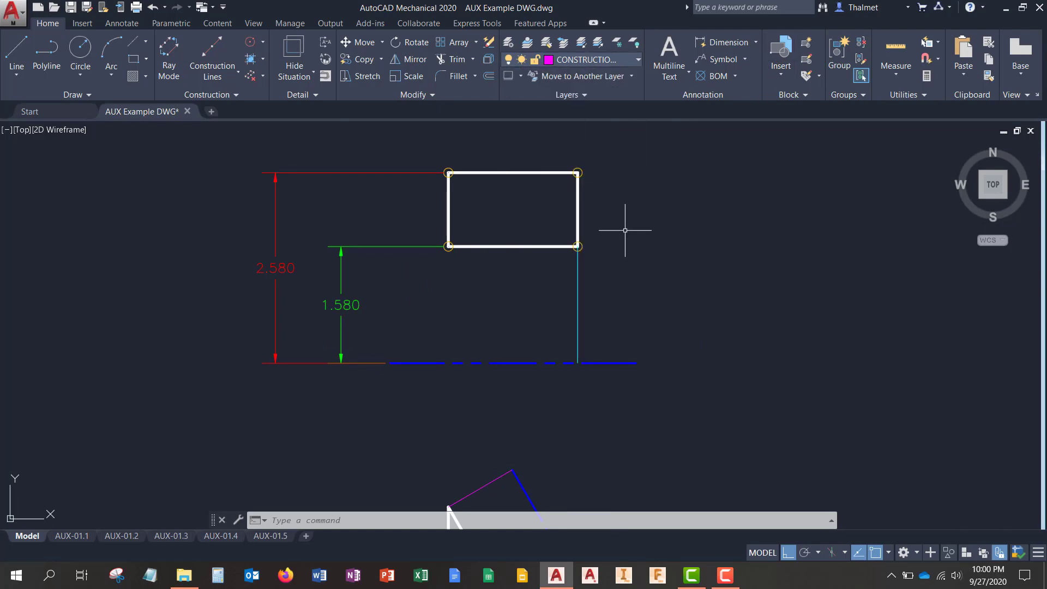
pyautogui.moveTo(621, 207); pyautogui.dragTo(579, 228, button='middle')
pyautogui.write('l')
pyautogui.press('Return')
pyautogui.scroll(3, 562, 197)
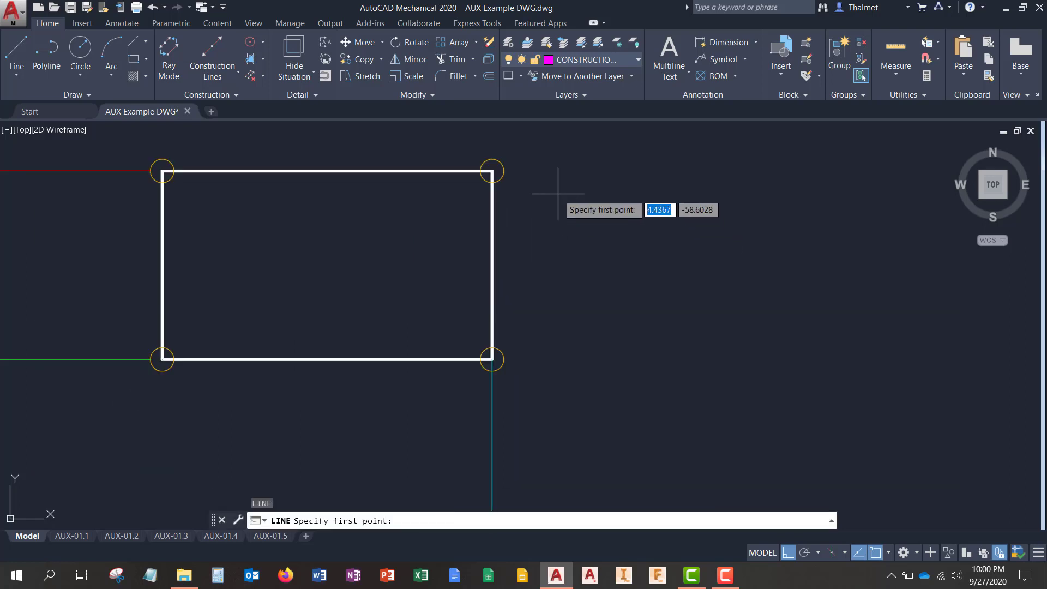
pyautogui.click(530, 224)
pyautogui.scroll(-3, 550, 289)
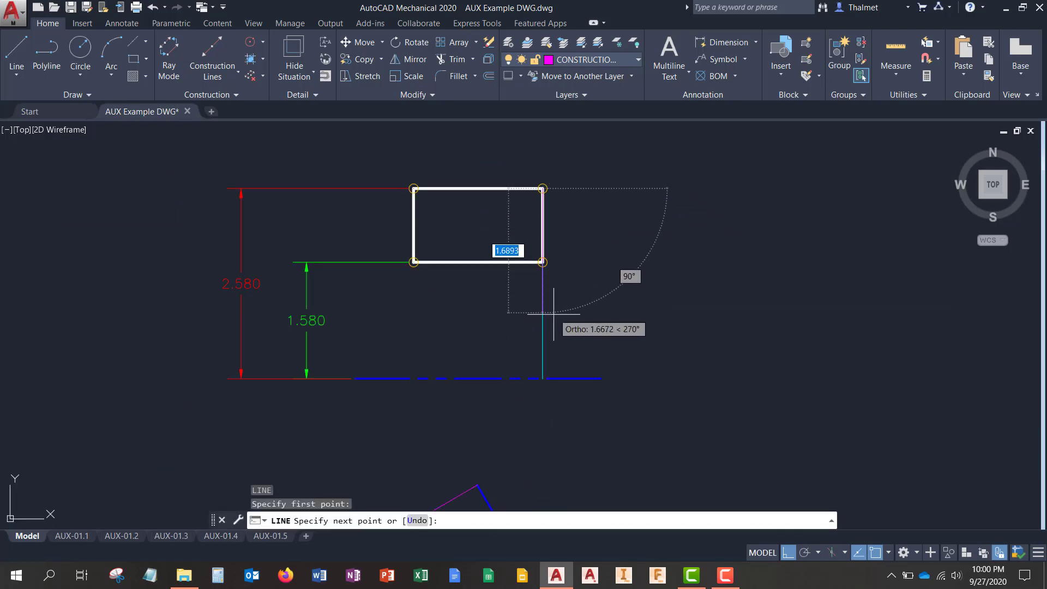
pyautogui.click(542, 378)
pyautogui.press('Return')
pyautogui.scroll(-2, 605, 319)
pyautogui.moveTo(616, 317)
pyautogui.mouseDown(button='middle')
pyautogui.moveTo(591, 293)
pyautogui.moveTo(526, 266)
pyautogui.moveTo(540, 266)
pyautogui.mouseUp(button='middle')
pyautogui.scroll(-2, 551, 228)
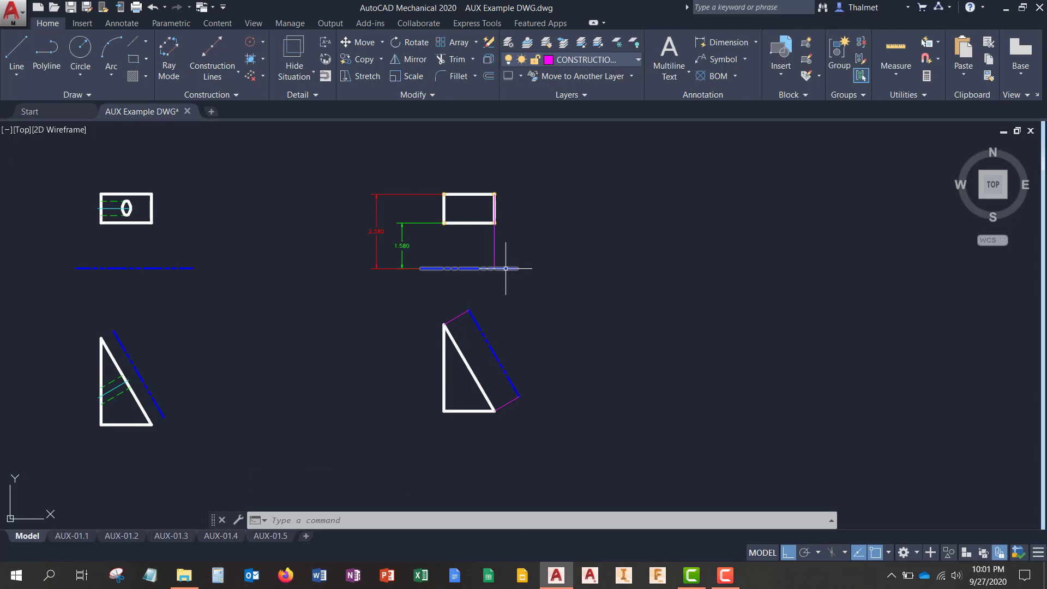
pyautogui.scroll(3, 503, 271)
pyautogui.moveTo(503, 266); pyautogui.dragTo(560, 314, button='middle')
pyautogui.scroll(-3, 523, 245)
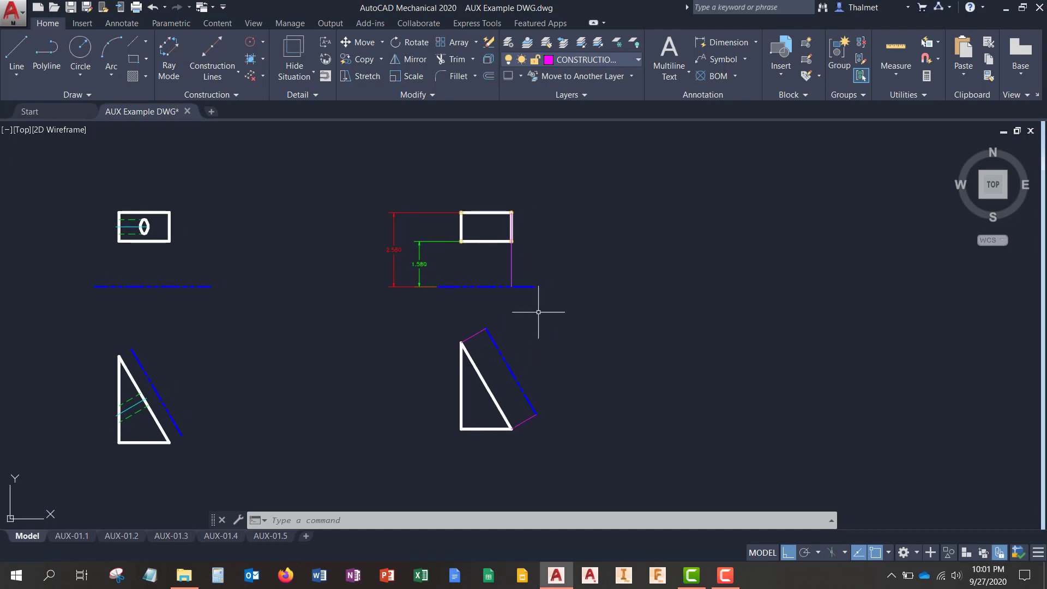
# Copy the top view's two vertical construction lines from their lower end on the horizontal fold line to the inclined fold line's lower end
pyautogui.scroll(2, 524, 273)
pyautogui.click(525, 272)
pyautogui.click(495, 261)
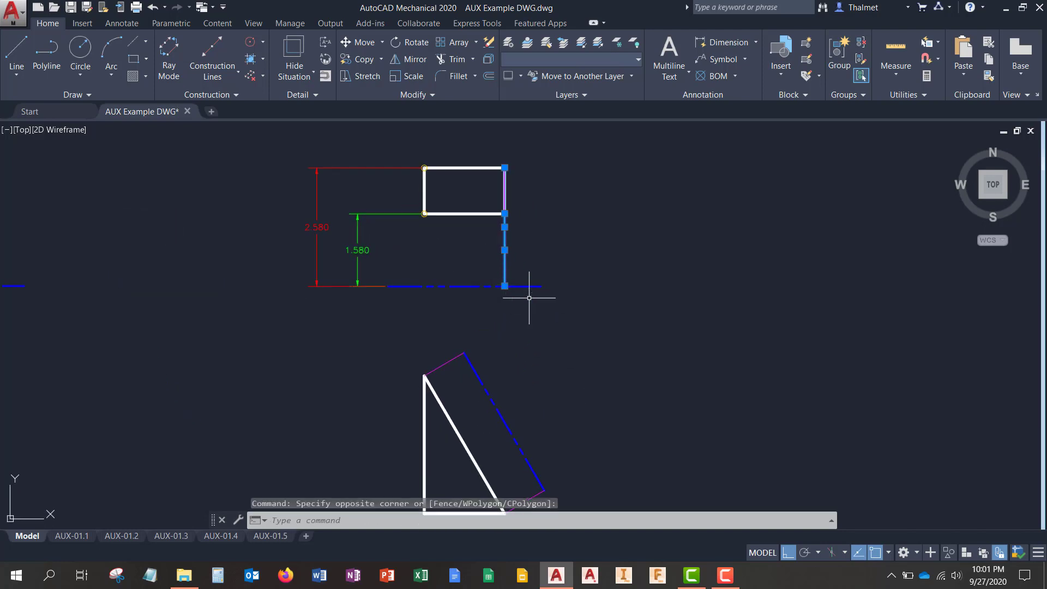
pyautogui.write('co')
pyautogui.press('Return')
pyautogui.scroll(2, 524, 292)
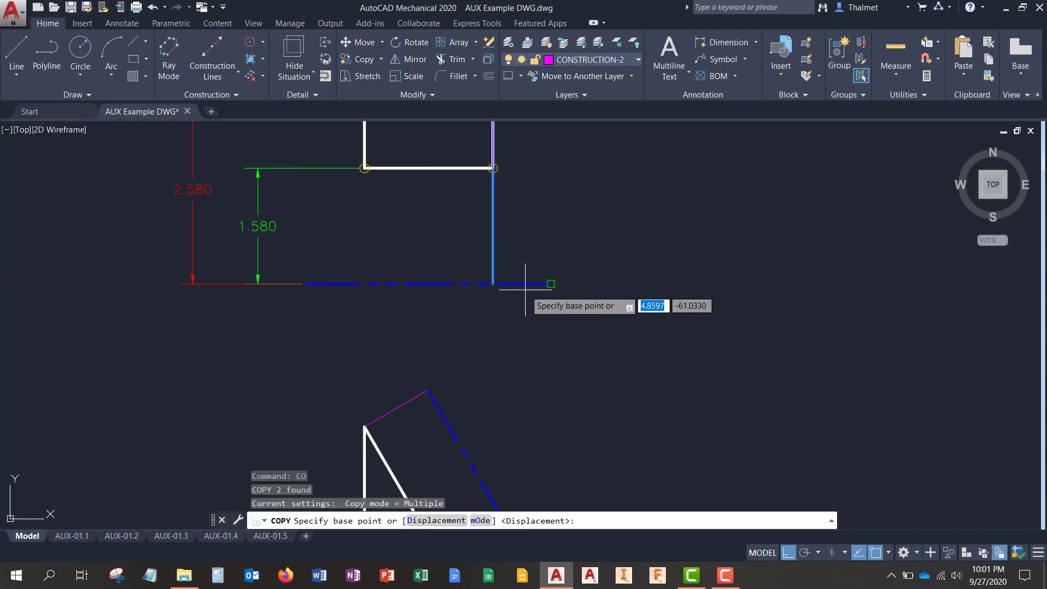
pyautogui.click(493, 283)
pyautogui.moveTo(518, 343); pyautogui.dragTo(486, 114, button='middle')
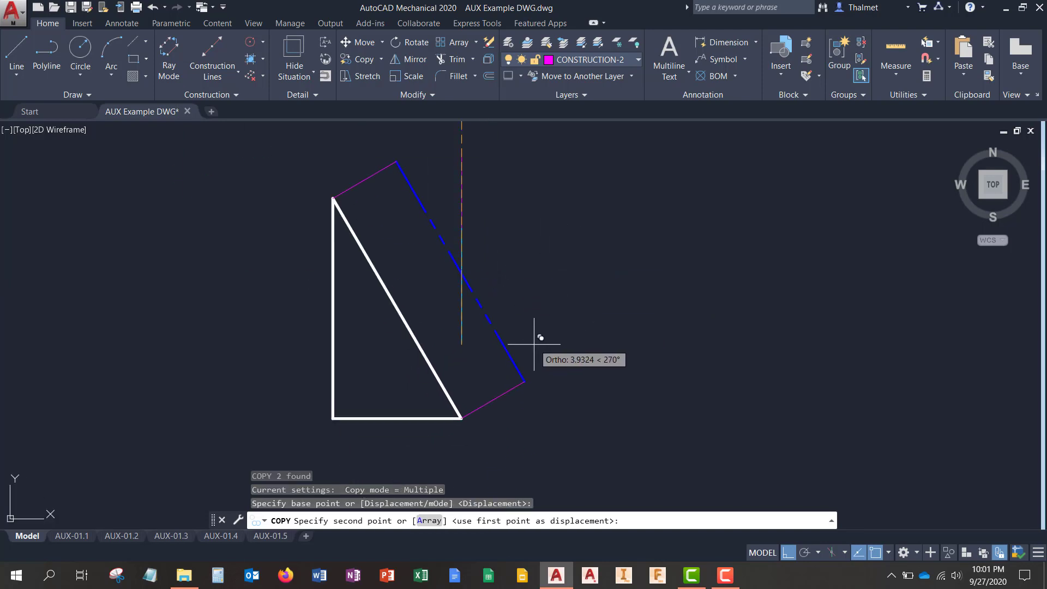
pyautogui.click(524, 360)
pyautogui.scroll(-4, 524, 360)
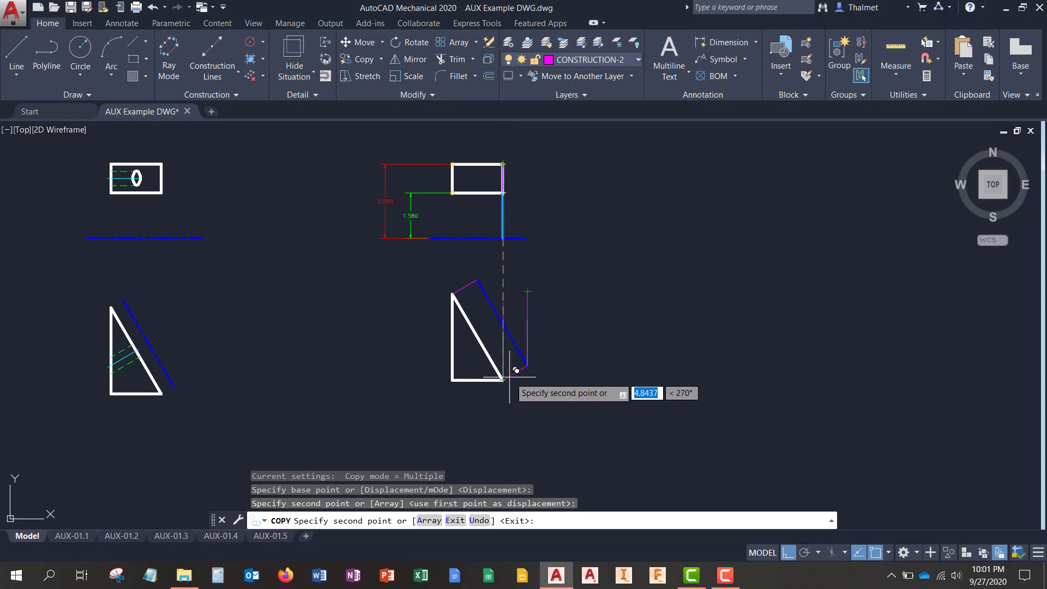
# Place another copy of the two vertical construction lines at the inclined fold line's upper end
pyautogui.scroll(6, 527, 364)
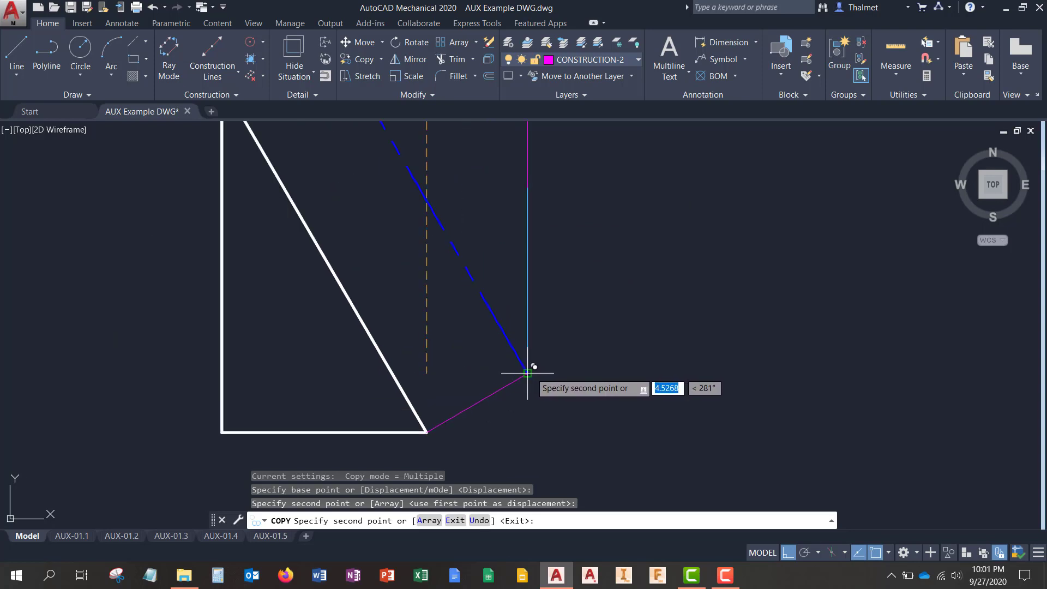
pyautogui.scroll(-6, 531, 372)
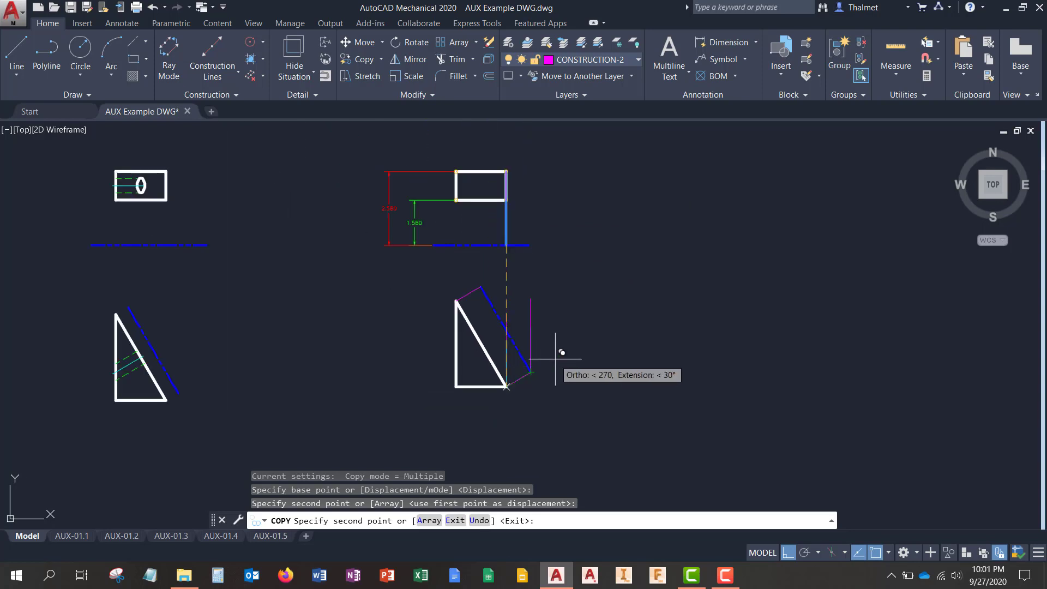
pyautogui.scroll(4, 558, 359)
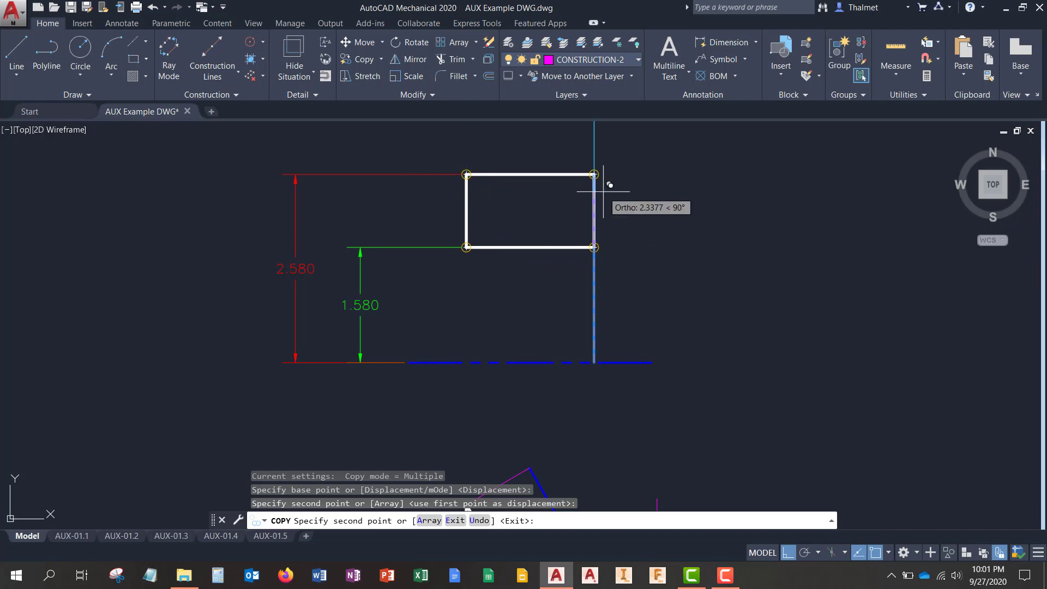
pyautogui.scroll(-4, 605, 201)
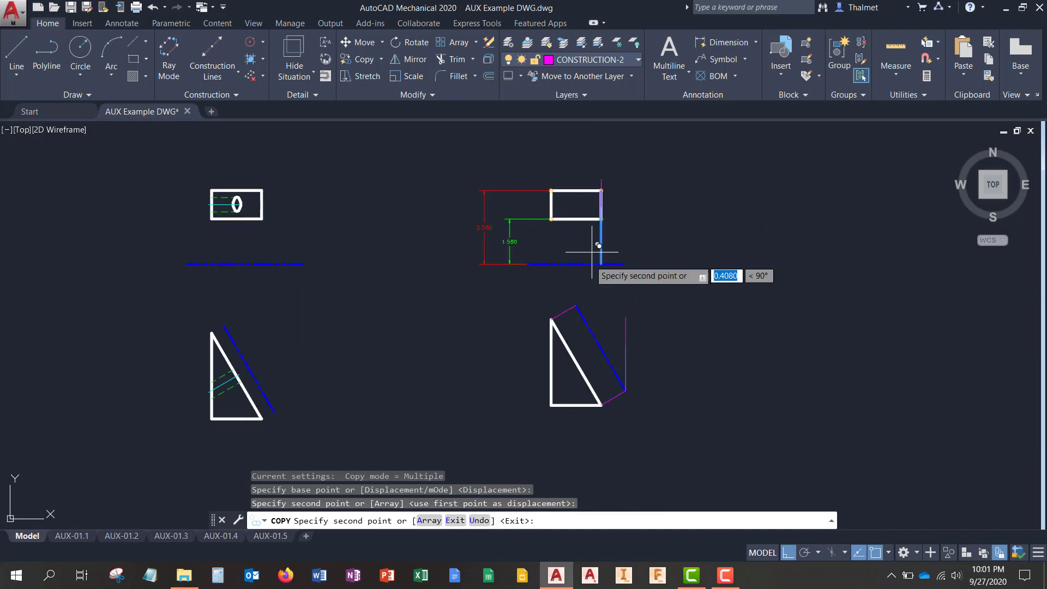
pyautogui.scroll(4, 578, 305)
pyautogui.click(570, 309)
pyautogui.scroll(-4, 636, 278)
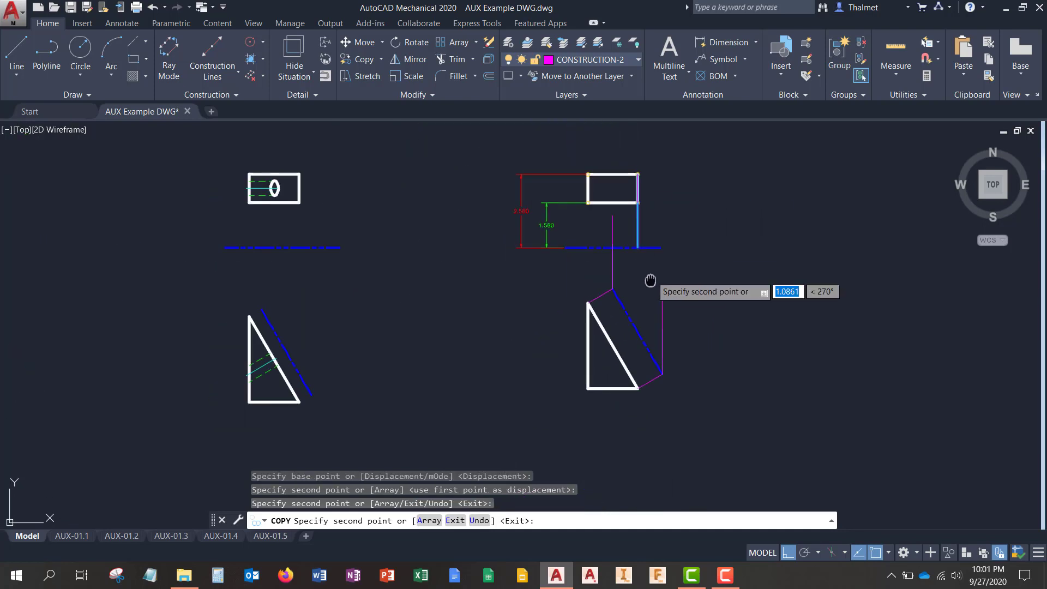
pyautogui.scroll(4, 612, 308)
pyautogui.press('Escape')
# Erase the two vertical construction lines copied to the inclined fold line's upper end
pyautogui.click(584, 306)
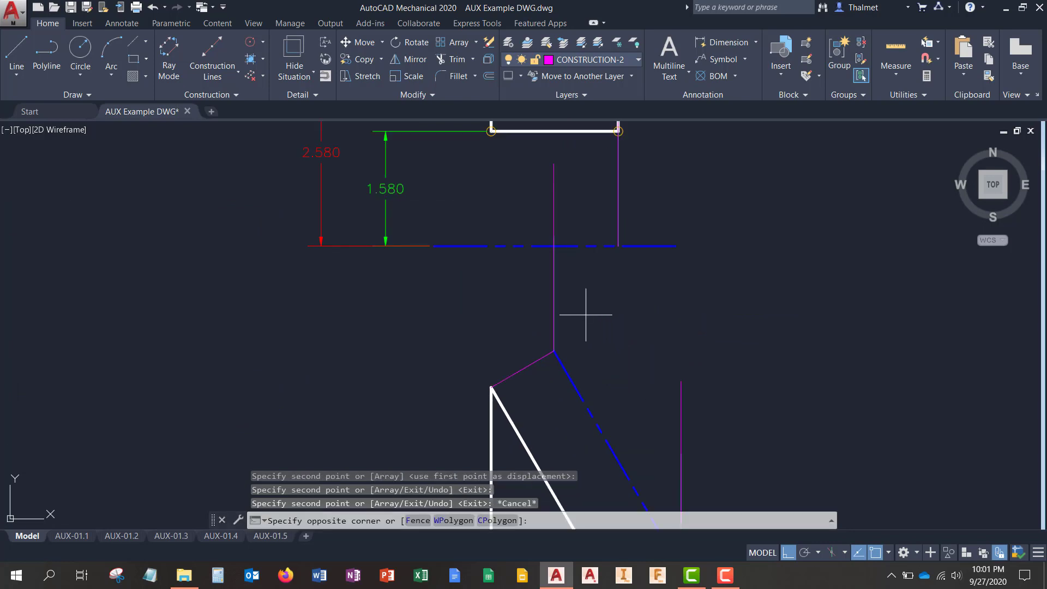
pyautogui.click(531, 279)
pyautogui.press('Delete')
# Rotate the two copied lines by reference about the inclined fold line's lower end, aligning them with the projector from the wedge's lower-right corner
pyautogui.moveTo(754, 449); pyautogui.dragTo(561, 256, button='middle')
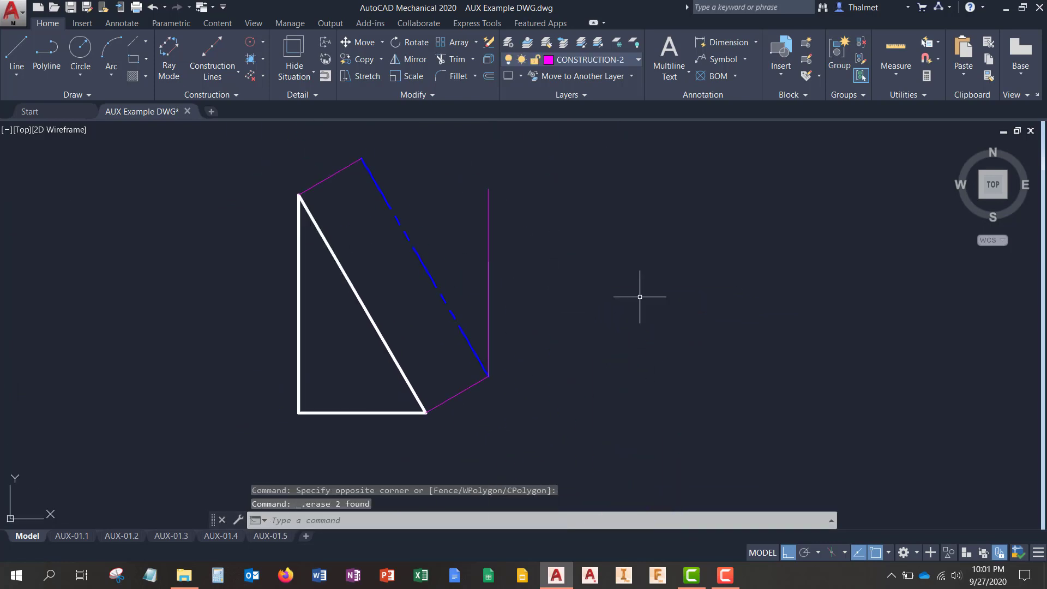
pyautogui.moveTo(533, 318); pyautogui.dragTo(559, 337, button='middle')
pyautogui.click(532, 314)
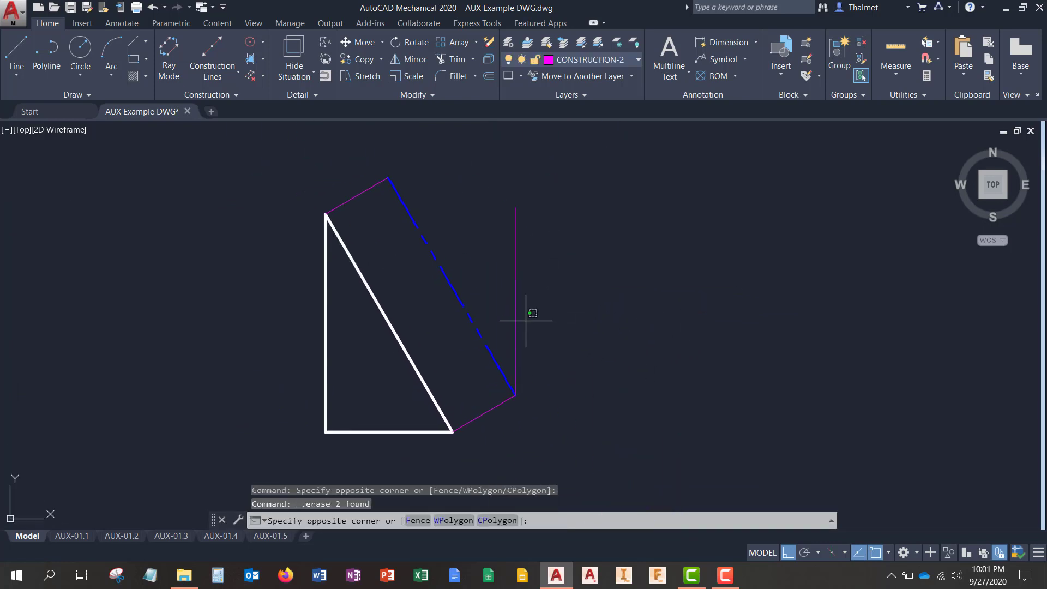
pyautogui.click(508, 306)
pyautogui.write('ro')
pyautogui.press('Return')
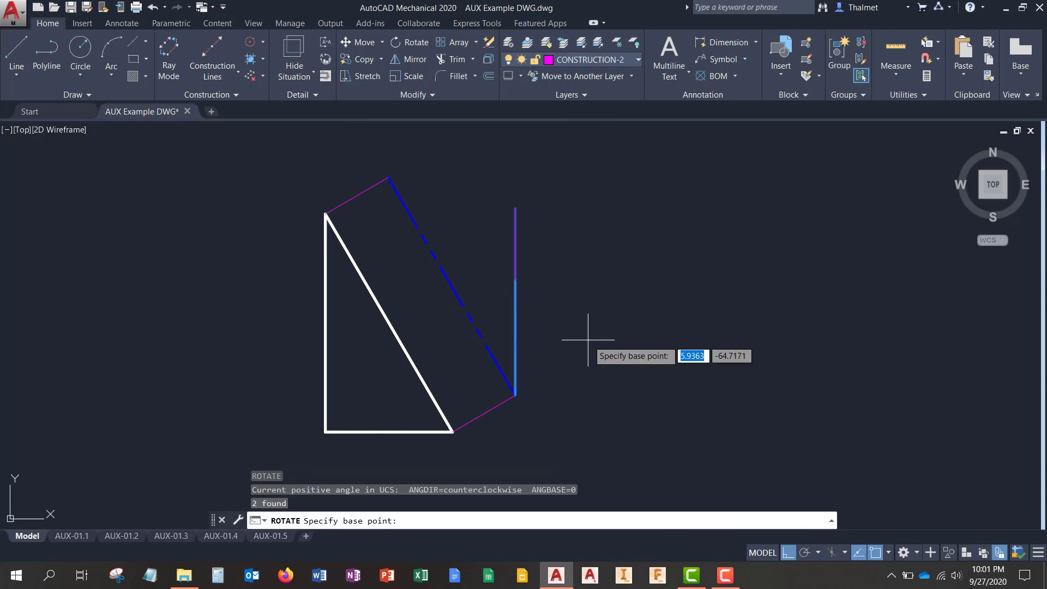
pyautogui.moveTo(568, 343); pyautogui.dragTo(615, 349, button='middle')
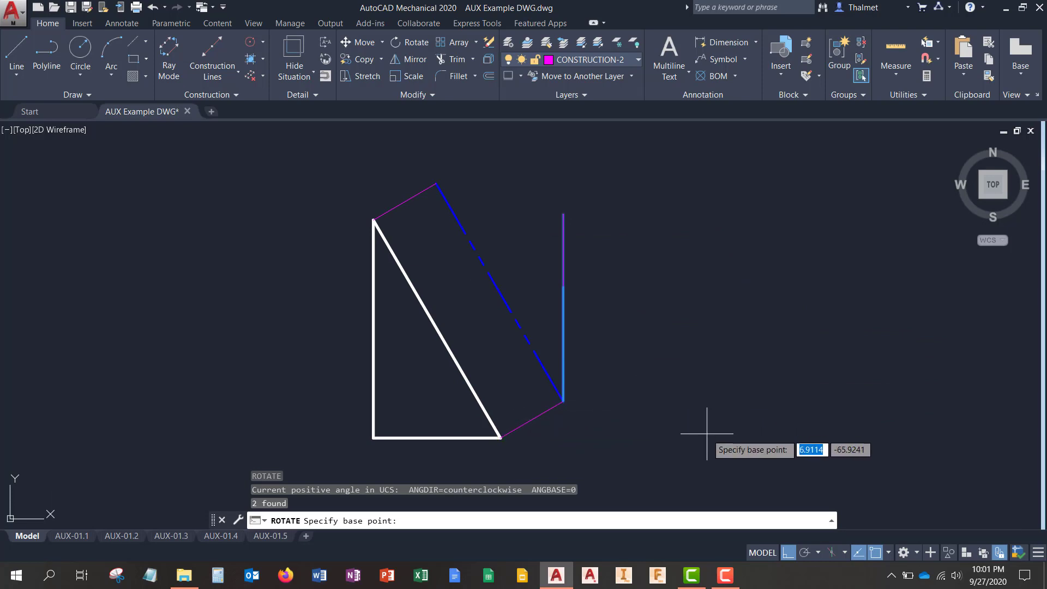
pyautogui.moveTo(573, 441); pyautogui.dragTo(756, 332, button='middle')
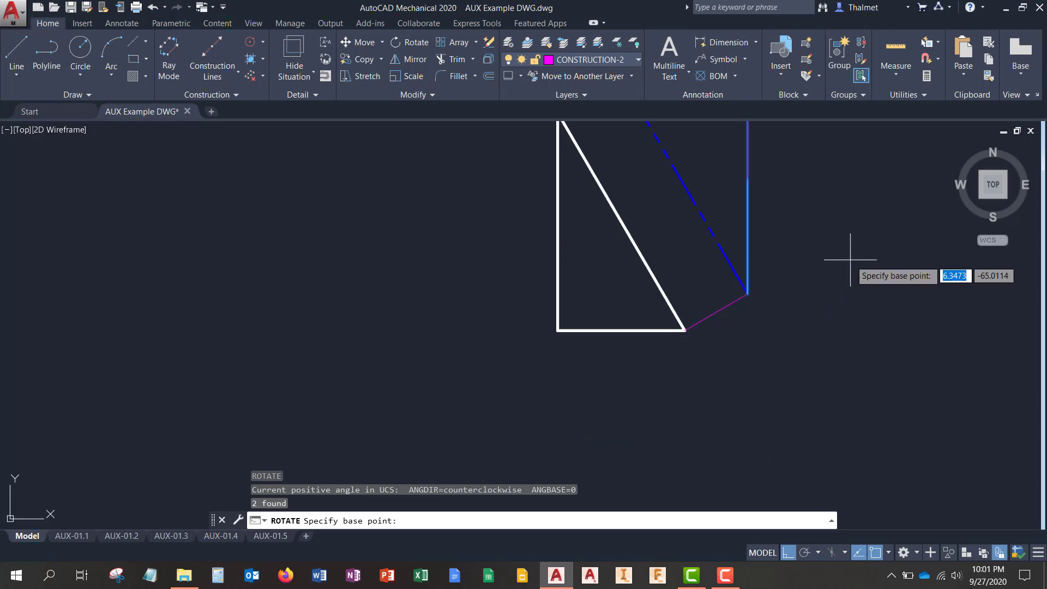
pyautogui.moveTo(853, 264); pyautogui.dragTo(586, 347, button='middle')
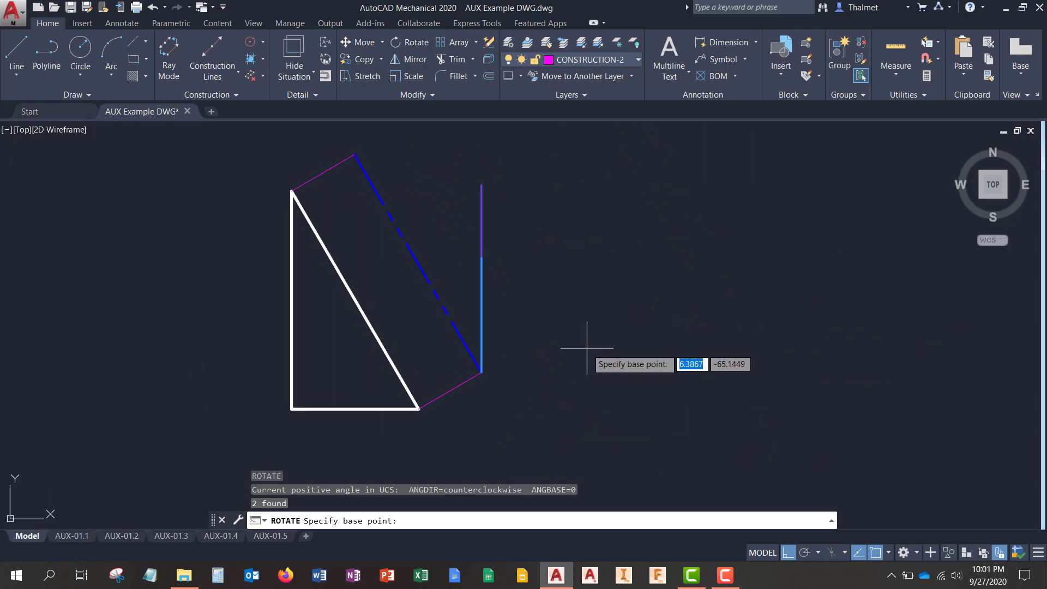
pyautogui.click(480, 360)
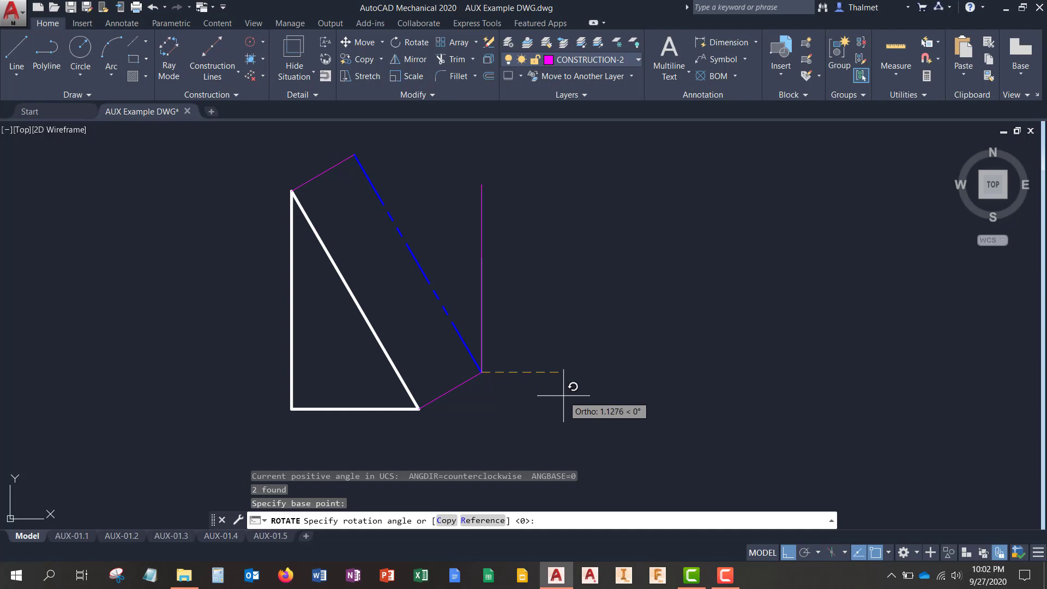
pyautogui.write('r')
pyautogui.press('Return')
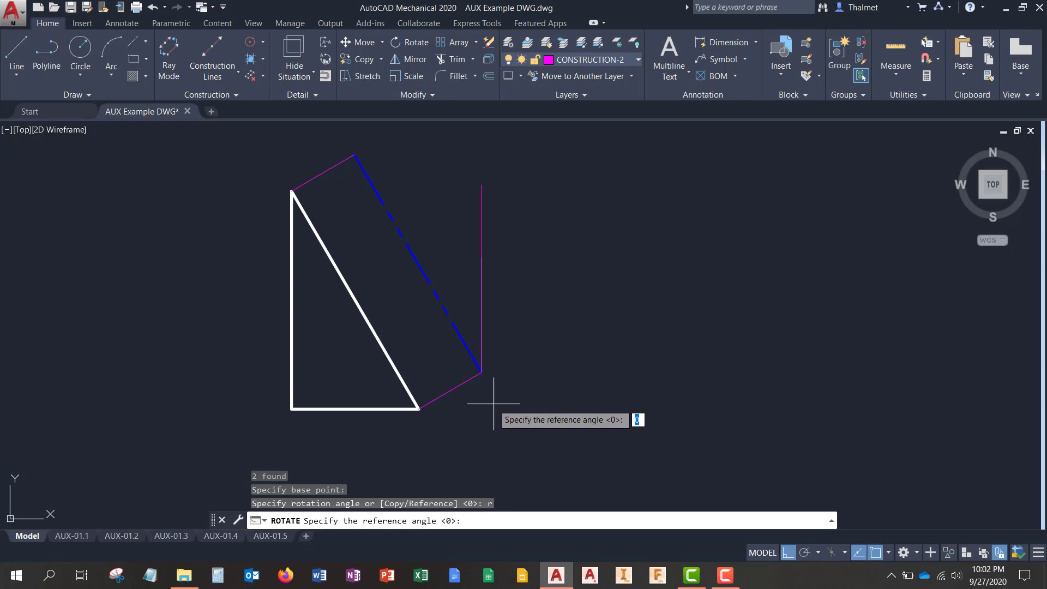
pyautogui.scroll(4, 479, 391)
pyautogui.scroll(-4, 534, 451)
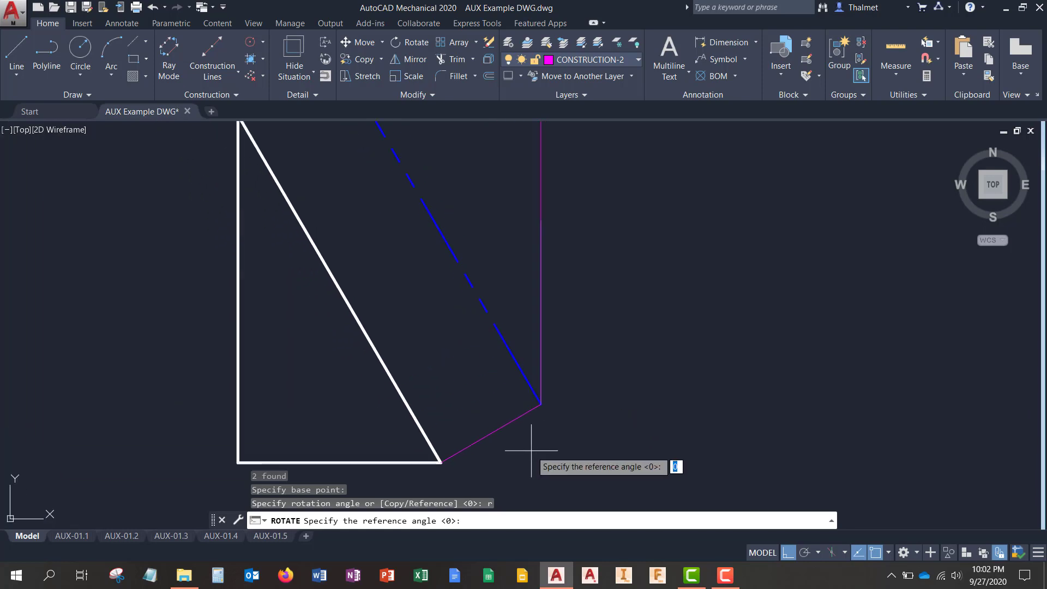
pyautogui.scroll(2, 535, 420)
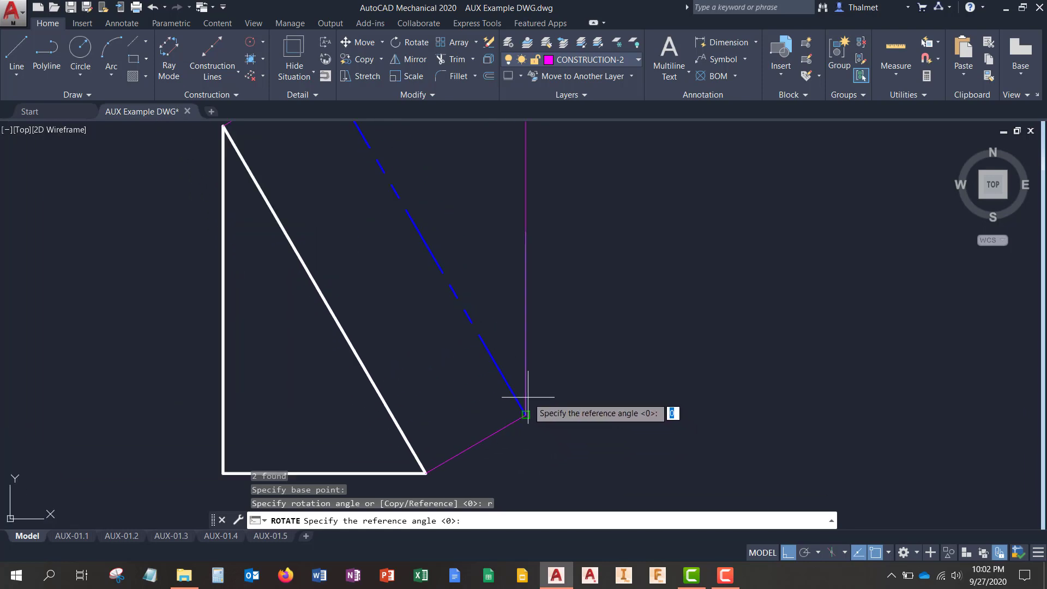
pyautogui.click(525, 414)
pyautogui.moveTo(517, 465)
pyautogui.mouseDown(button='middle')
pyautogui.moveTo(525, 439)
pyautogui.moveTo(507, 411)
pyautogui.mouseUp(button='middle')
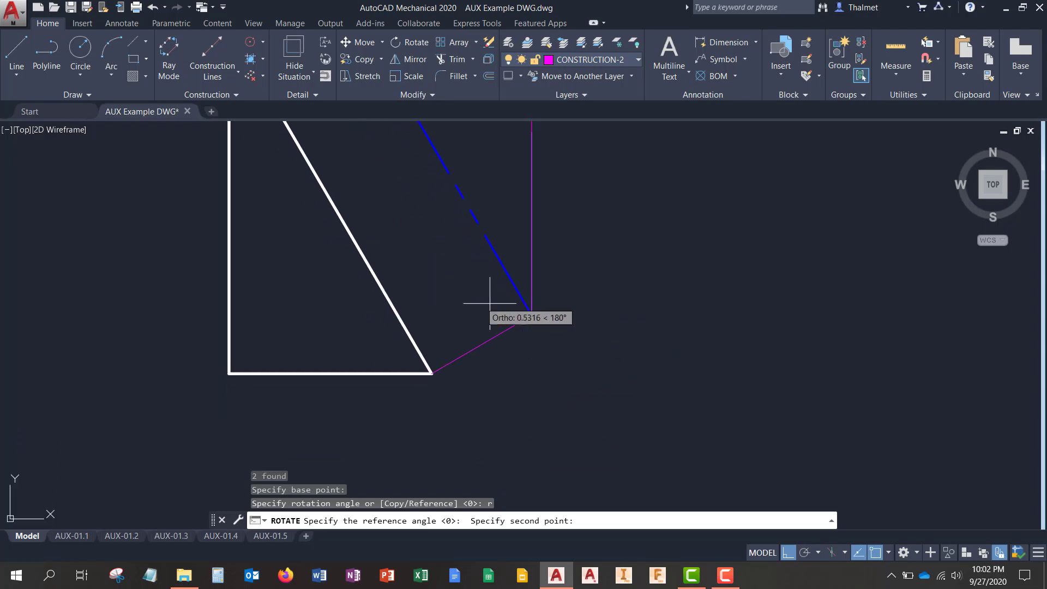
pyautogui.click(521, 397)
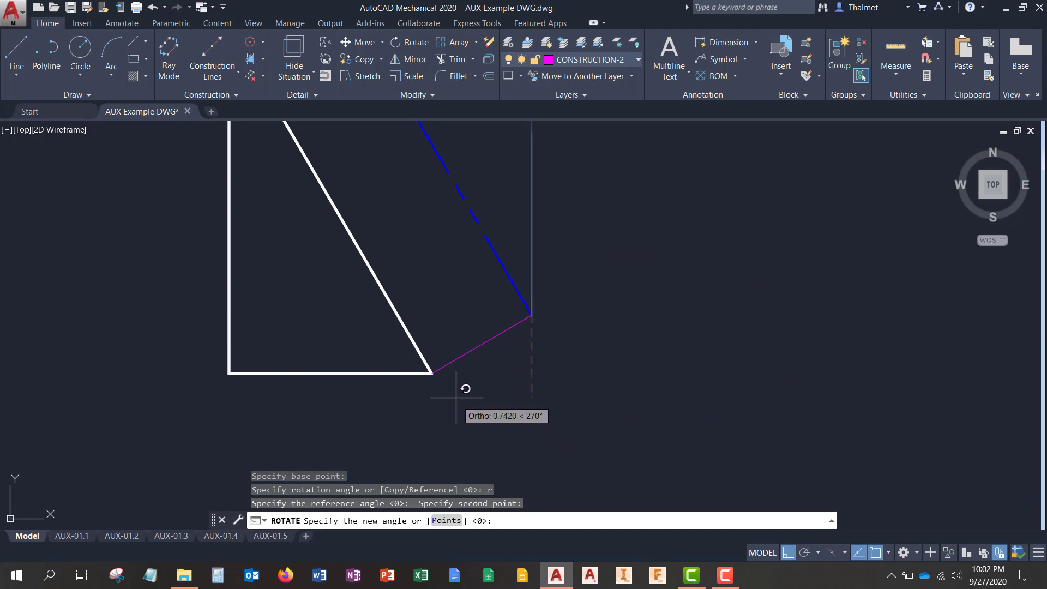
pyautogui.click(443, 367)
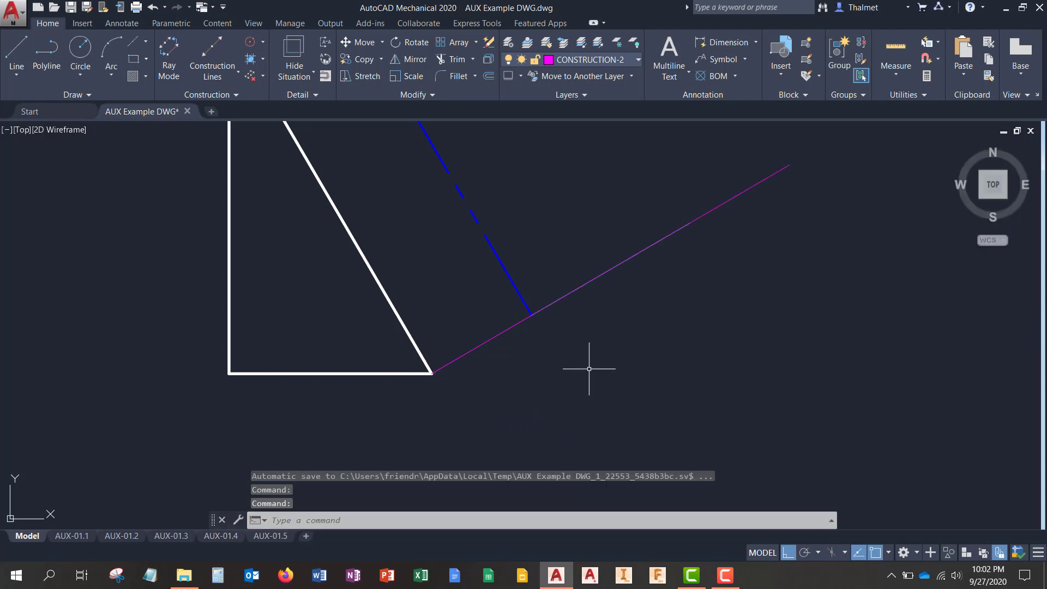
# Copy the two rotated construction lines from the inclined fold line's lower end to its upper end
pyautogui.scroll(-4, 589, 369)
pyautogui.moveTo(601, 334); pyautogui.dragTo(520, 362, button='middle')
pyautogui.scroll(2, 532, 338)
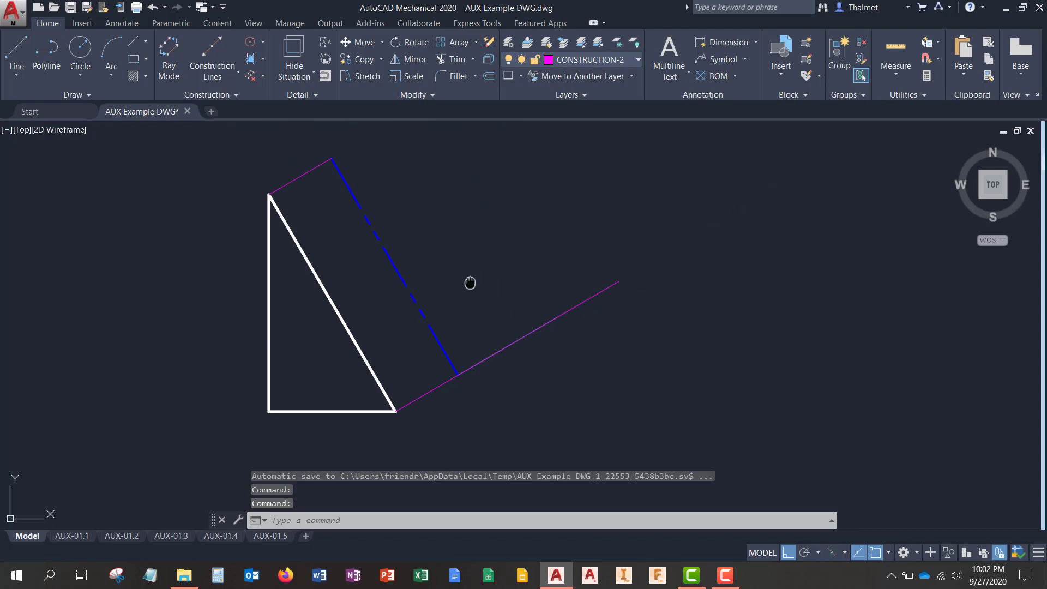
pyautogui.moveTo(470, 283)
pyautogui.mouseDown(button='middle')
pyautogui.moveTo(546, 356)
pyautogui.moveTo(519, 302)
pyautogui.mouseUp(button='middle')
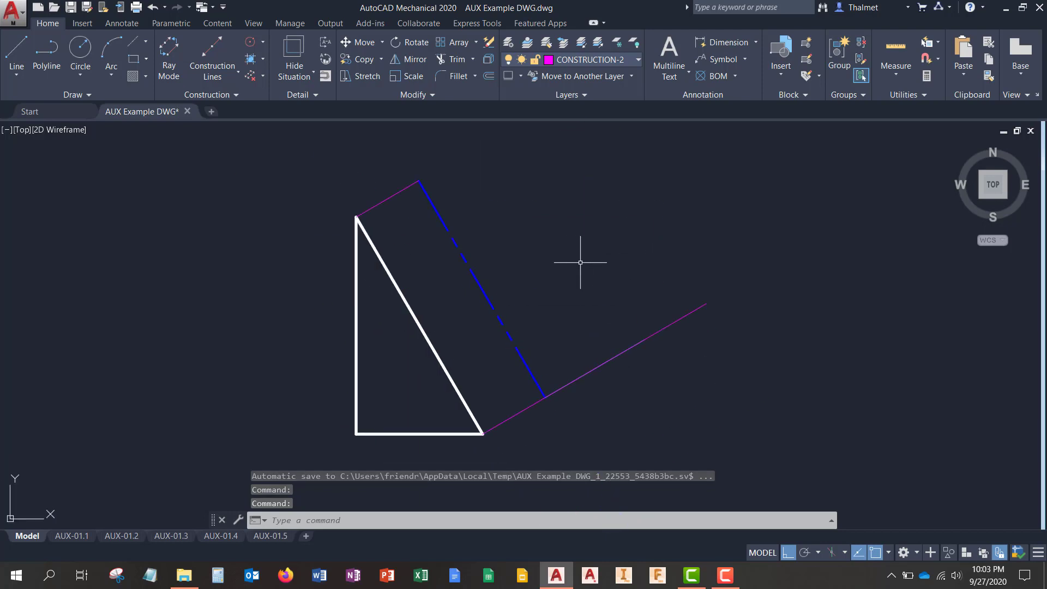
pyautogui.click(577, 370)
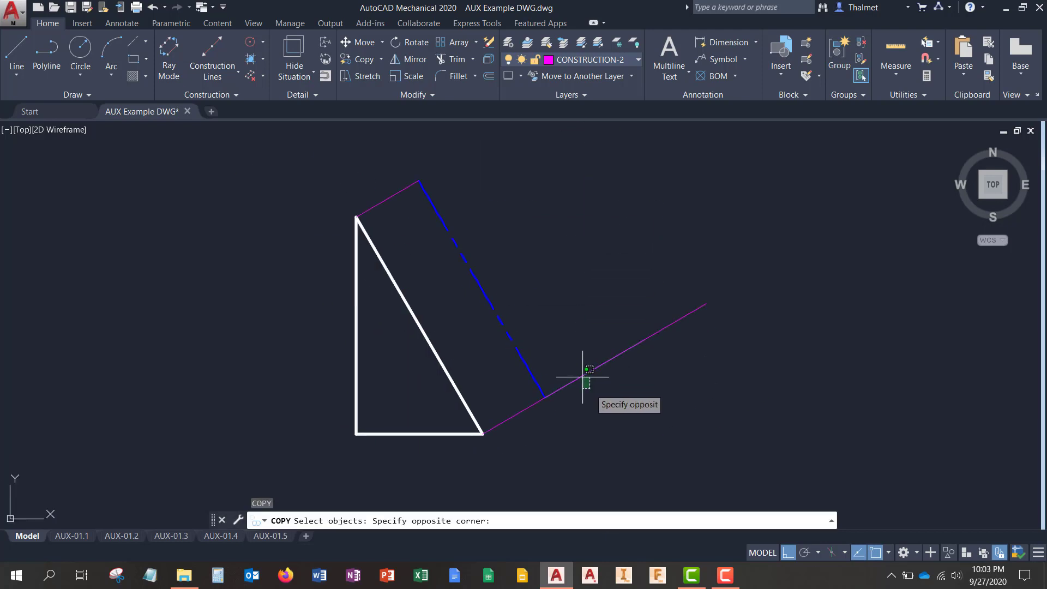
pyautogui.click(584, 378)
pyautogui.press('Return')
pyautogui.click(545, 397)
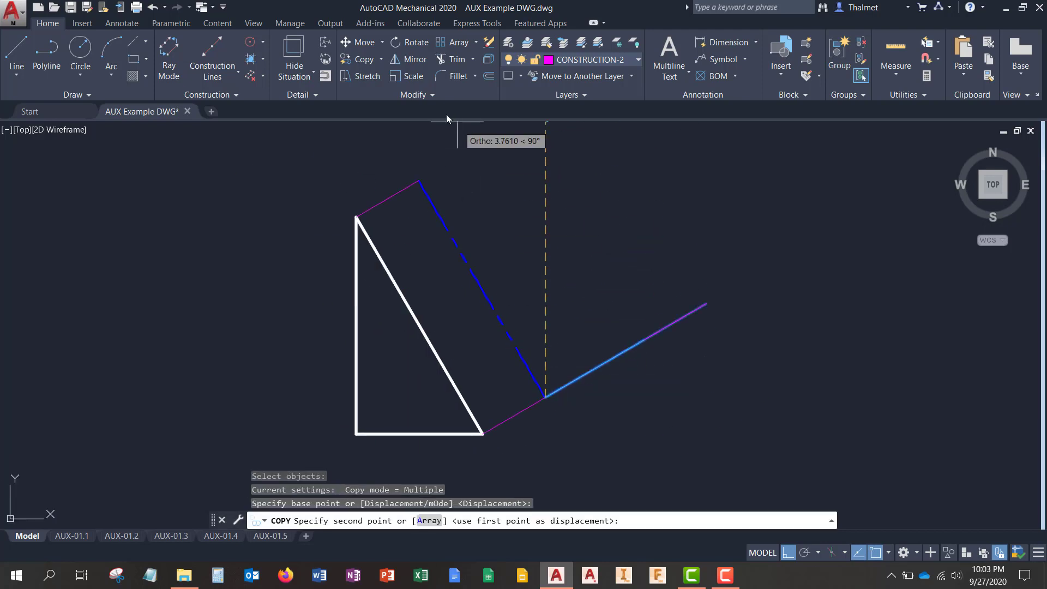
pyautogui.click(419, 181)
pyautogui.moveTo(469, 180); pyautogui.dragTo(441, 260, button='middle')
pyautogui.press('Escape')
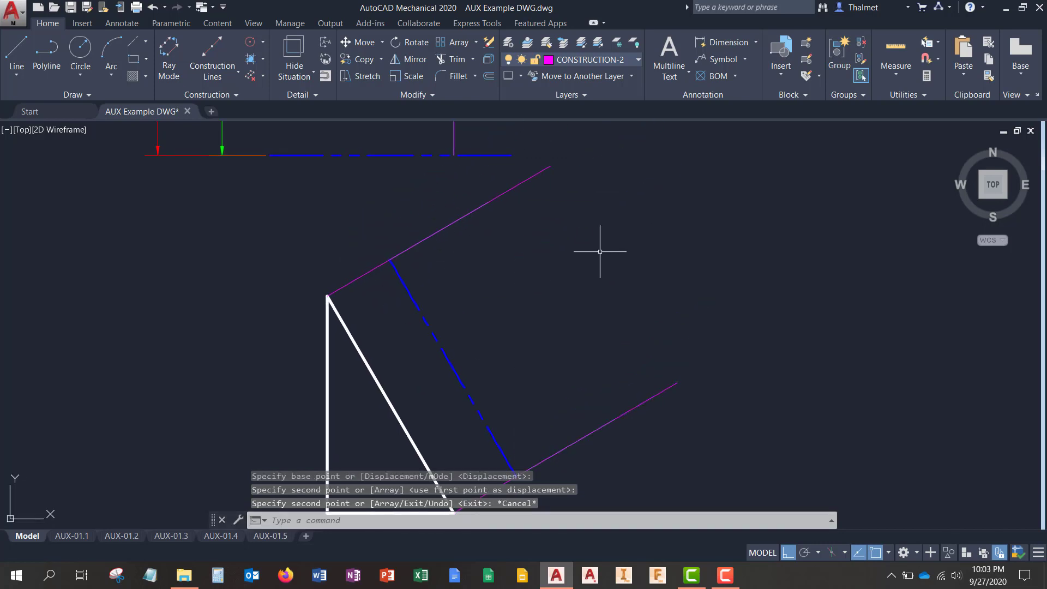
# Copy the marker circle from the top view's upper-right corner to both distance endpoints on the upper inclined projector
pyautogui.moveTo(600, 251); pyautogui.dragTo(604, 287, button='middle')
pyautogui.scroll(-4, 582, 280)
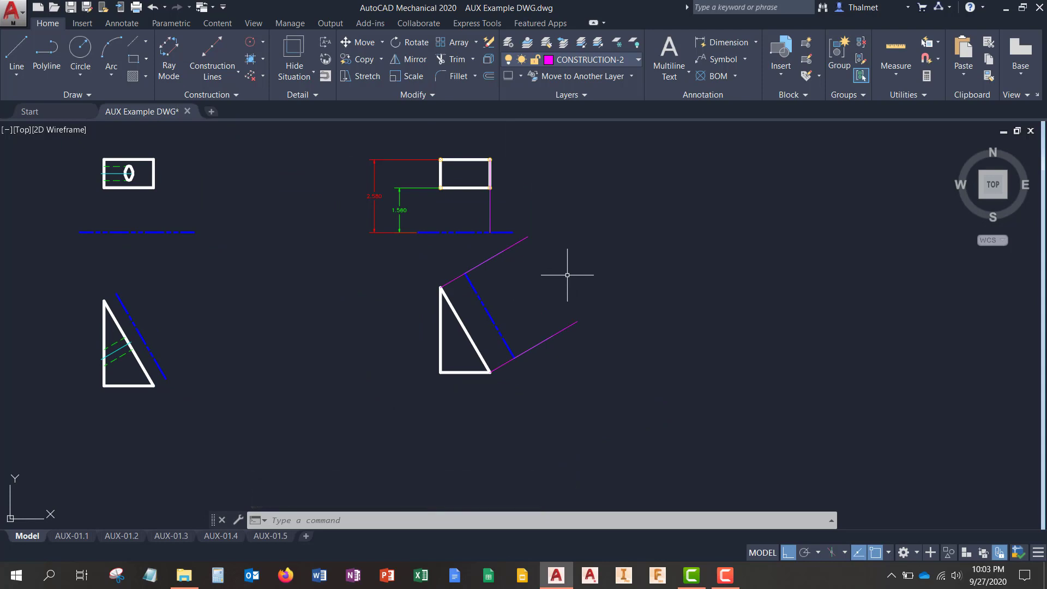
pyautogui.scroll(4, 567, 275)
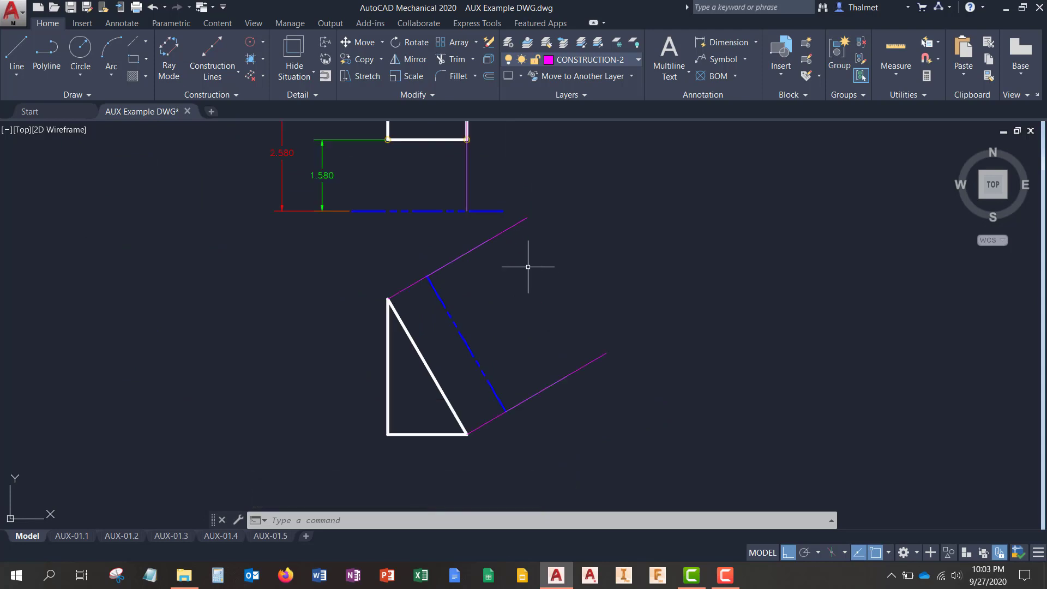
pyautogui.scroll(5, 573, 199)
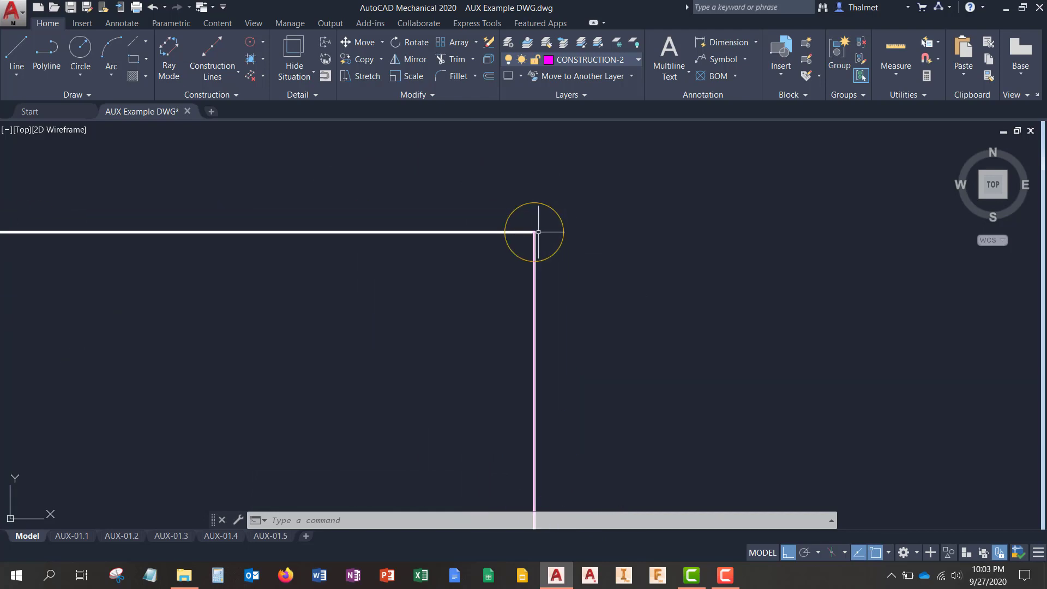
pyautogui.click(563, 213)
pyautogui.write('co')
pyautogui.press('Return')
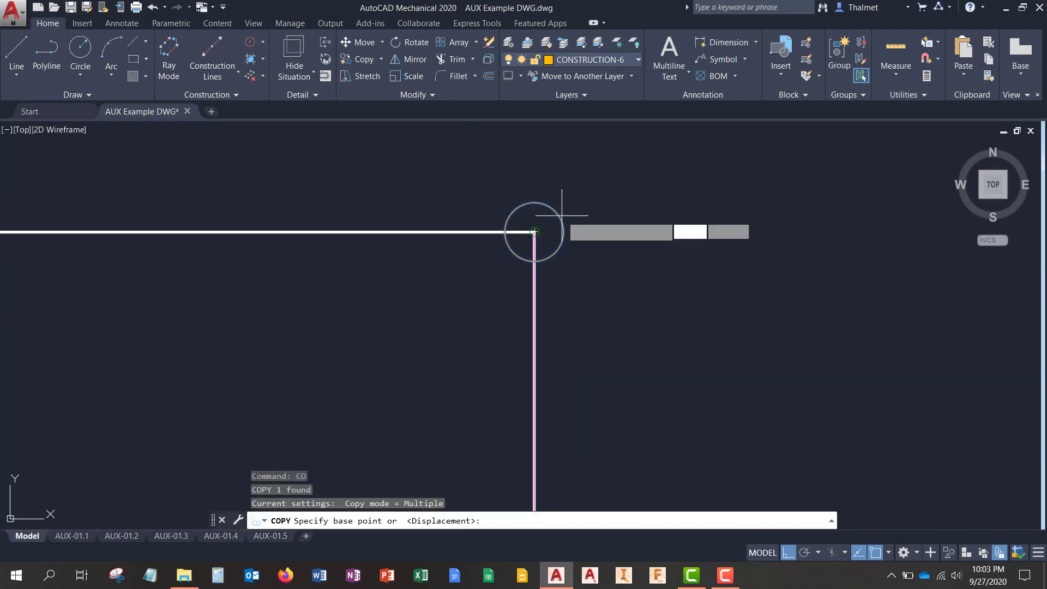
pyautogui.click(534, 232)
pyautogui.scroll(-8, 529, 187)
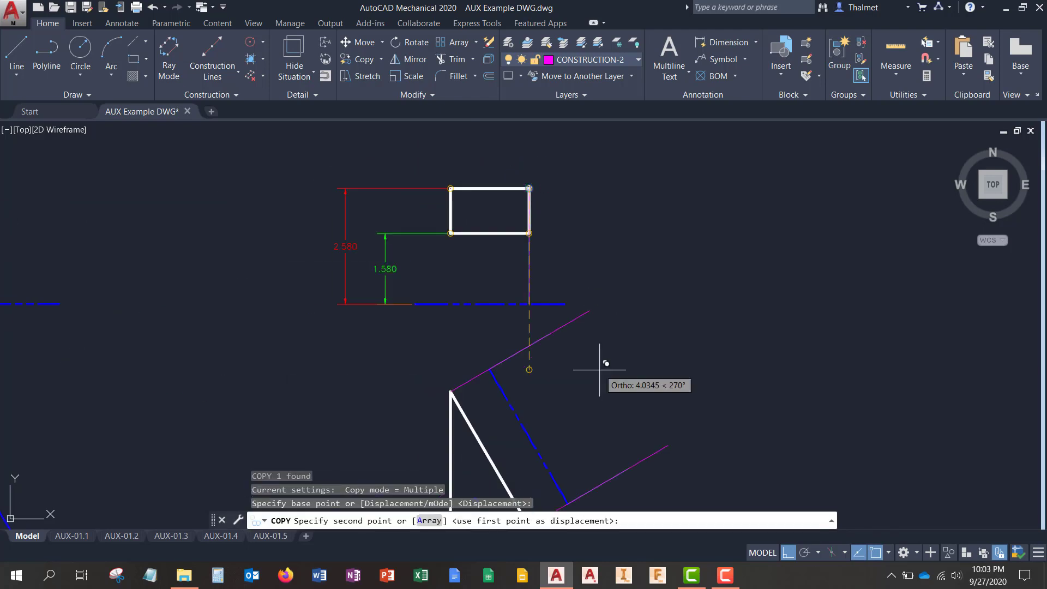
pyautogui.moveTo(600, 363); pyautogui.dragTo(557, 252, button='middle')
pyautogui.scroll(4, 545, 247)
pyautogui.click(434, 199)
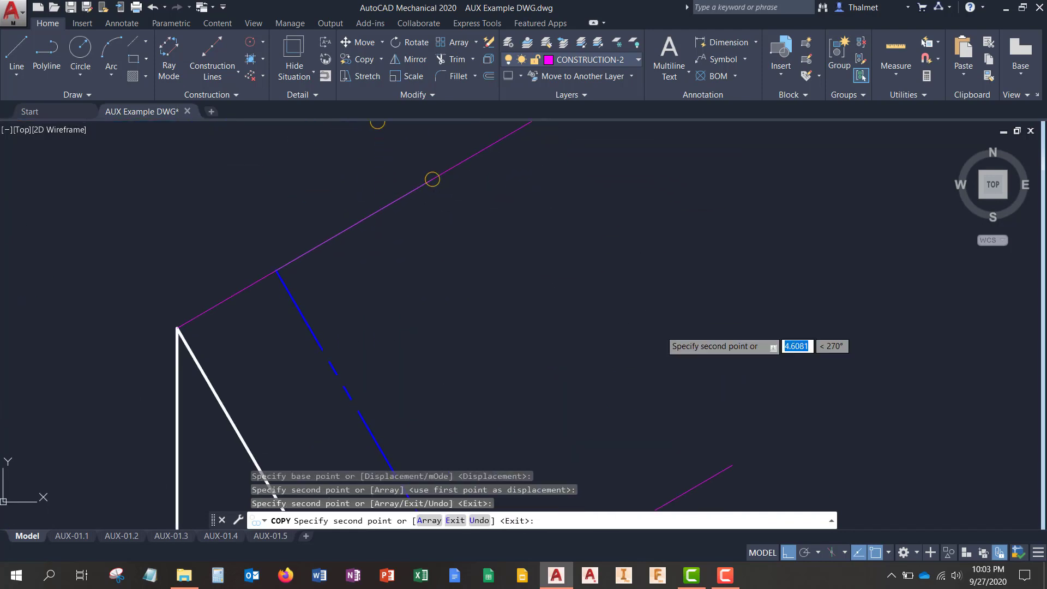
pyautogui.moveTo(658, 330); pyautogui.dragTo(674, 409, button='middle')
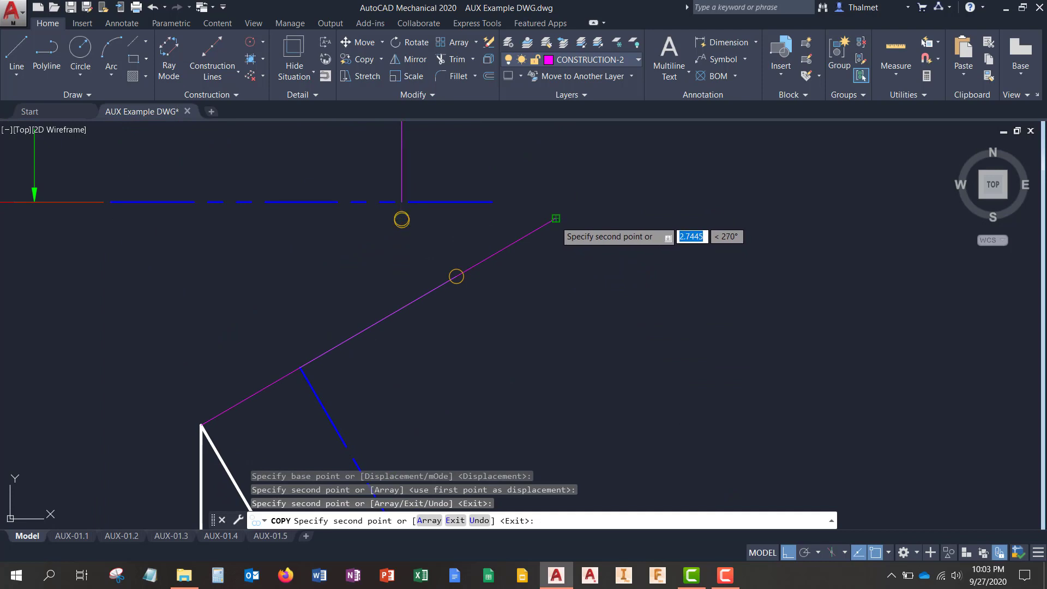
pyautogui.click(556, 219)
# Place two more copies of the marker circle at the outer and inner distance endpoints on the lower inclined projector
pyautogui.moveTo(616, 361); pyautogui.dragTo(382, 61, button='middle')
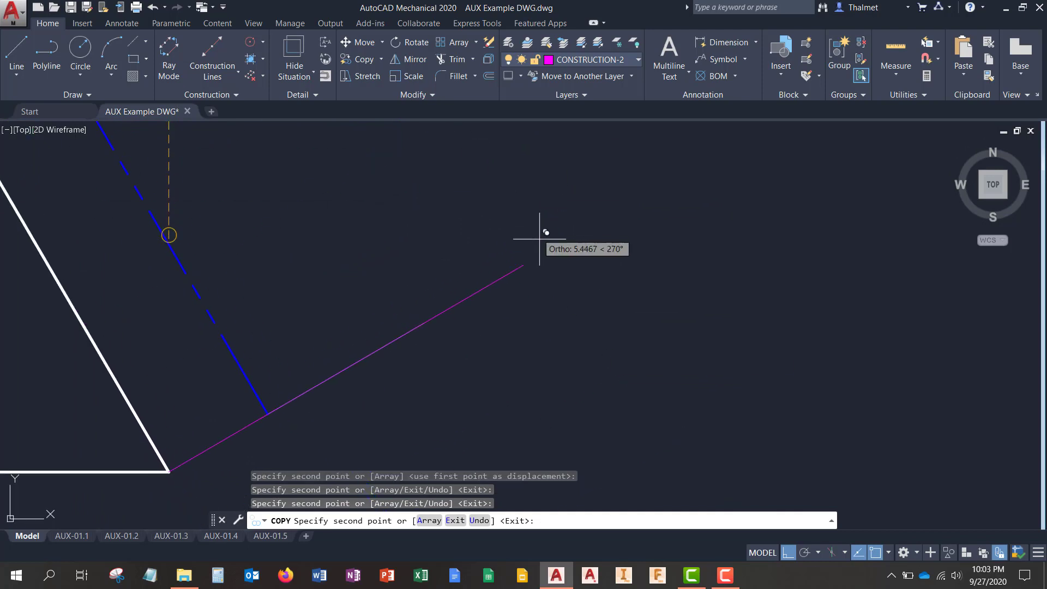
pyautogui.click(523, 265)
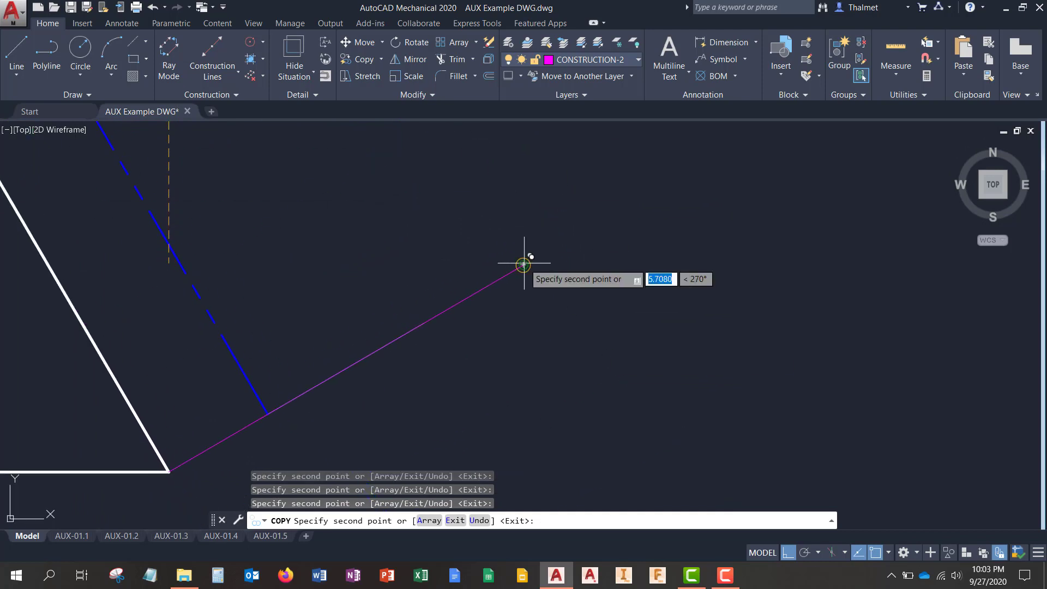
pyautogui.click(423, 321)
pyautogui.scroll(-5, 516, 341)
pyautogui.moveTo(484, 291); pyautogui.dragTo(575, 337, button='middle')
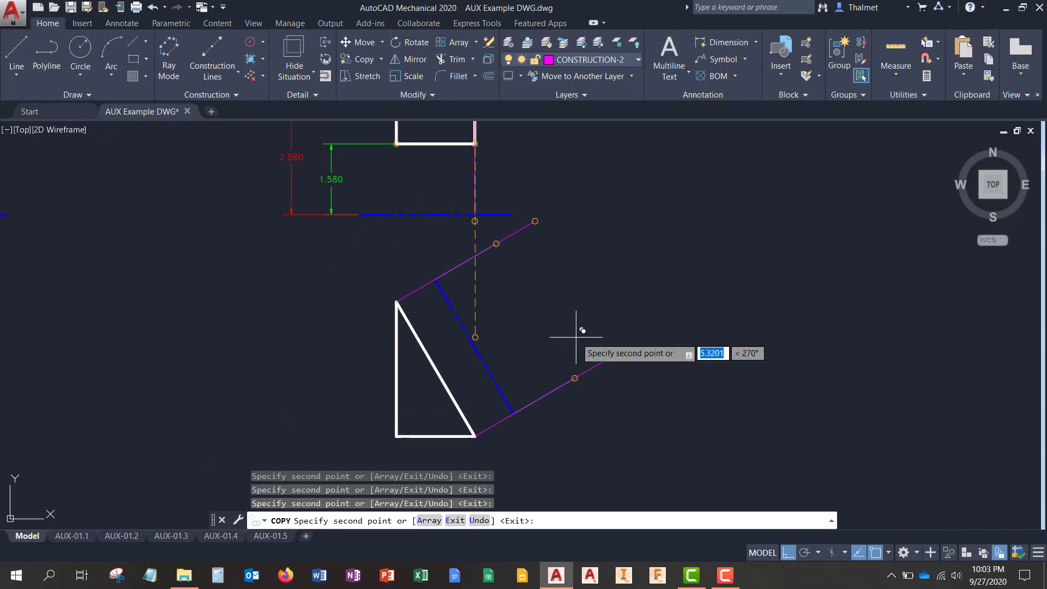
pyautogui.press('Escape')
# Erase the stray marker circle just below the horizontal fold line
pyautogui.click(475, 221)
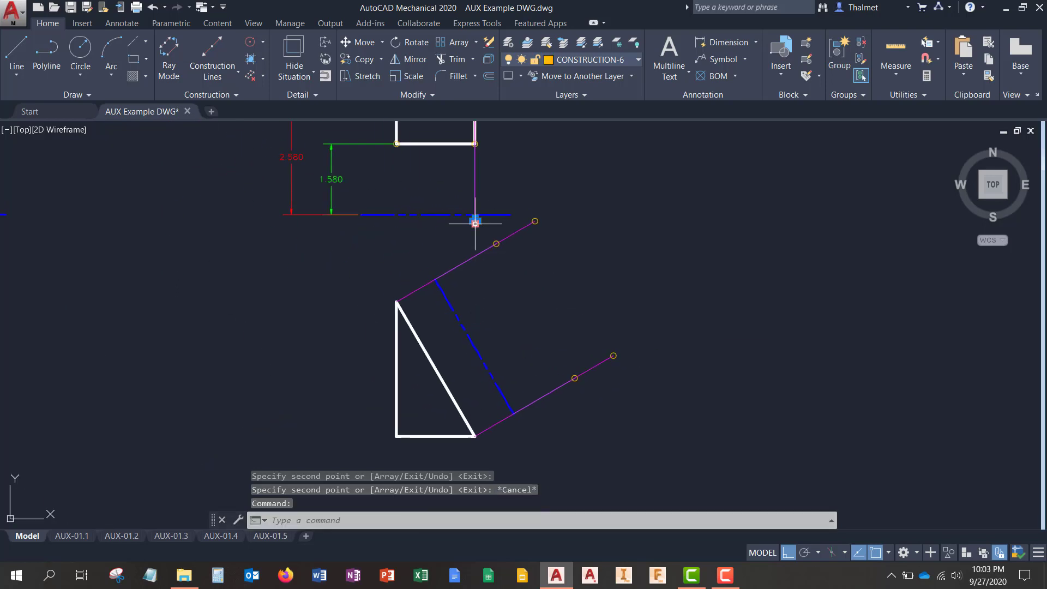
pyautogui.press('Delete')
pyautogui.scroll(4, 520, 269)
pyautogui.moveTo(542, 276)
pyautogui.mouseDown(button='middle')
pyautogui.moveTo(437, 213)
pyautogui.moveTo(480, 239)
pyautogui.moveTo(719, 473)
pyautogui.mouseUp(button='middle')
pyautogui.scroll(-2, 428, 220)
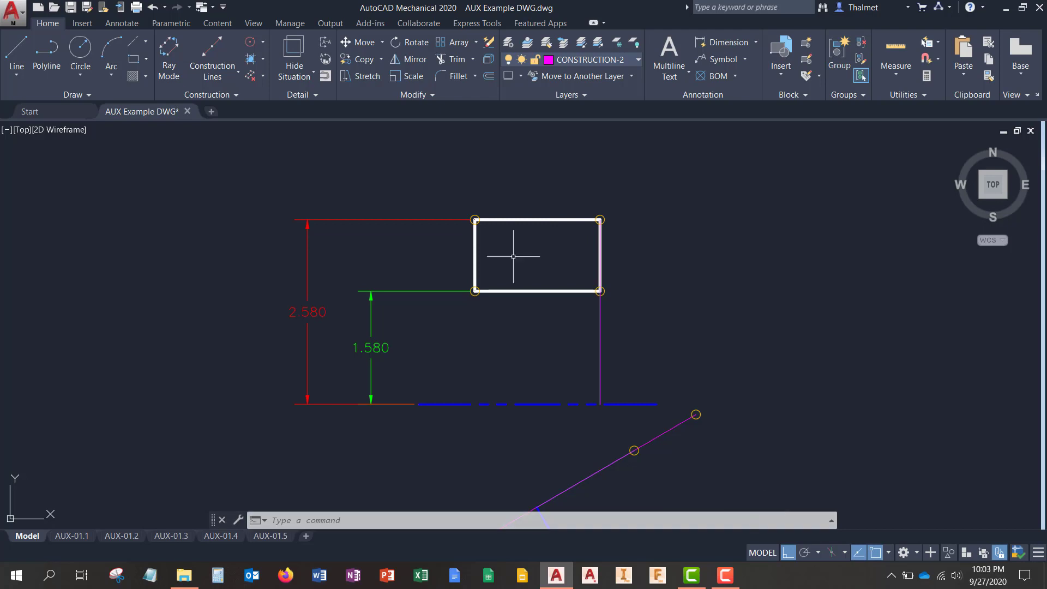
pyautogui.moveTo(829, 355); pyautogui.dragTo(583, 158, button='middle')
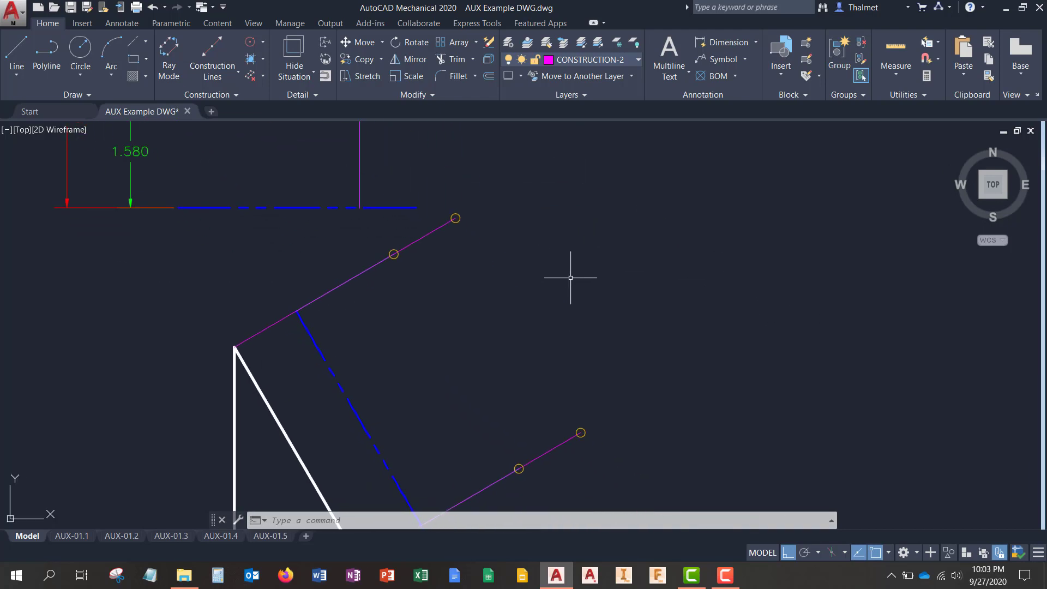
pyautogui.moveTo(570, 277); pyautogui.dragTo(577, 264, button='middle')
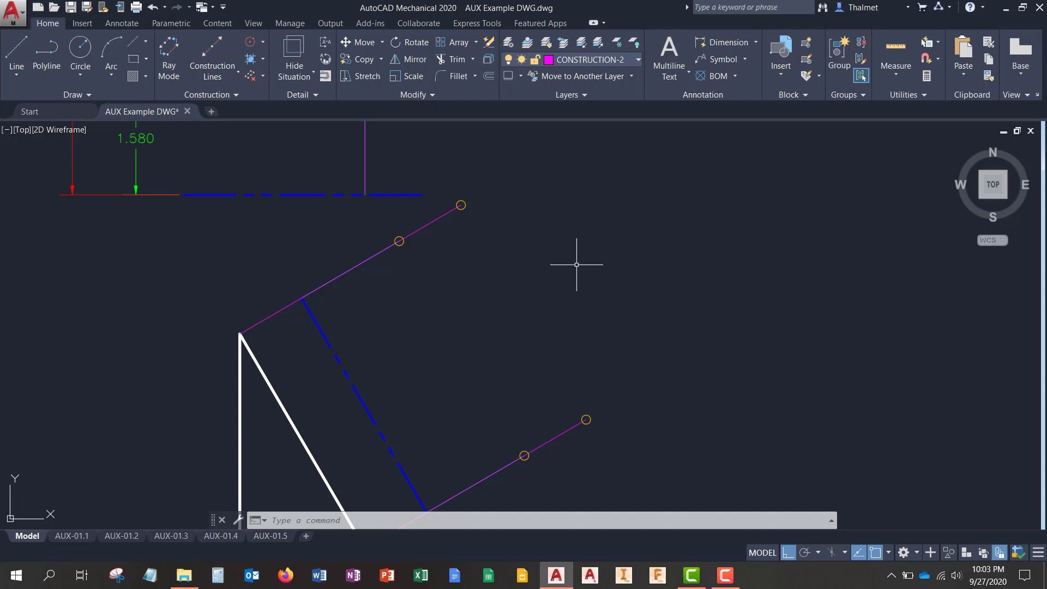
# Make SOLUTION the current layer and draw the auxiliary view's short upper edge between the two upper marker circles
pyautogui.click(636, 59)
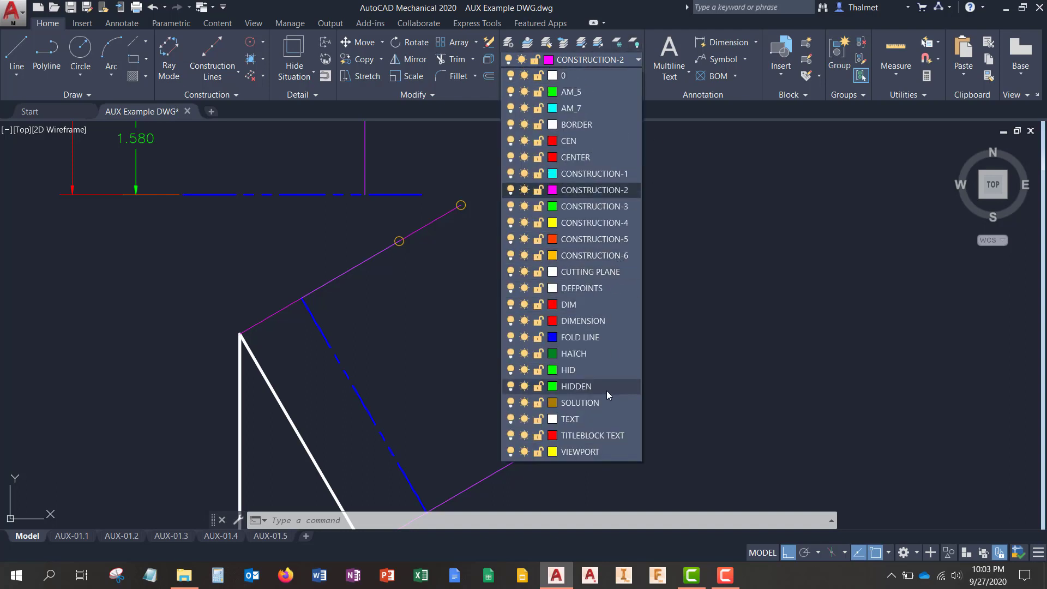
pyautogui.click(600, 402)
pyautogui.write('l')
pyautogui.press('Return')
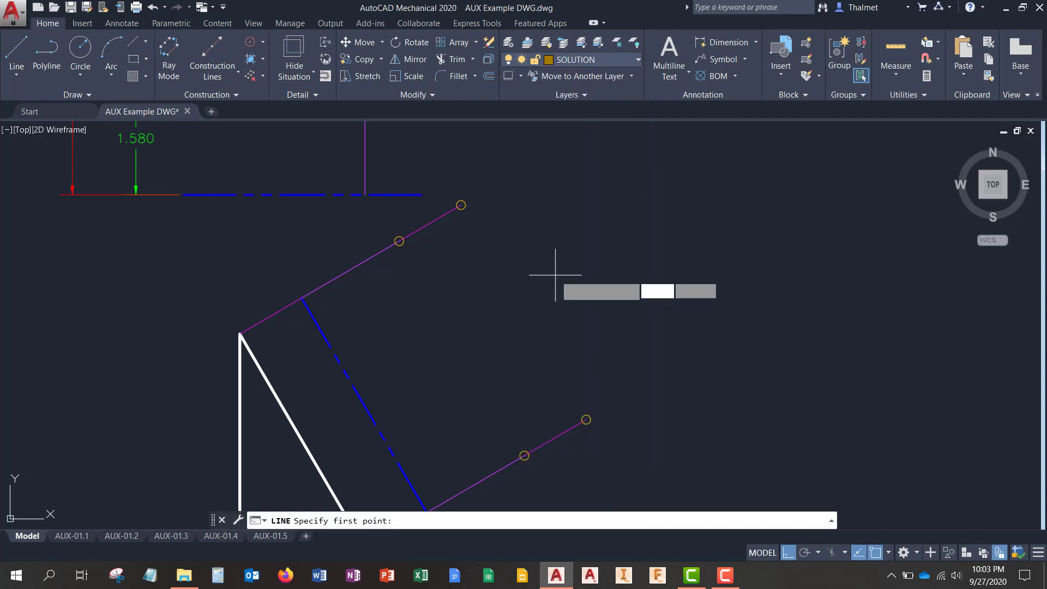
pyautogui.scroll(4, 533, 283)
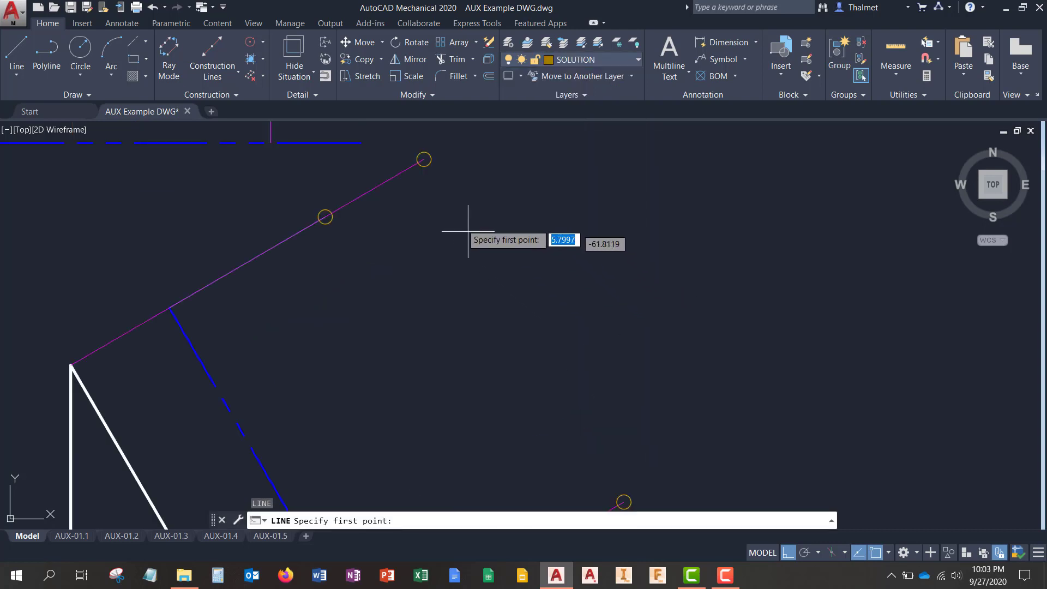
pyautogui.click(422, 152)
pyautogui.click(277, 254)
# Continue the line through the inner and outer lower marker circles and back to the start, closing the auxiliary rectangle
pyautogui.moveTo(368, 342); pyautogui.dragTo(304, 56, button='middle')
pyautogui.moveTo(464, 325); pyautogui.dragTo(377, 75, button='middle')
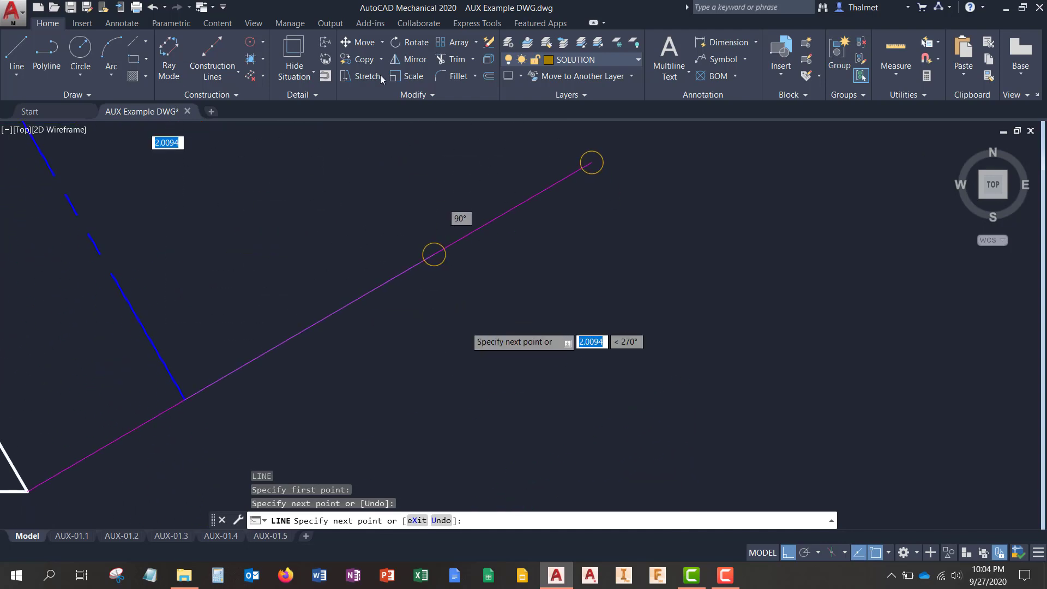
pyautogui.click(429, 247)
pyautogui.click(590, 163)
pyautogui.moveTo(515, 156); pyautogui.dragTo(599, 439, button='middle')
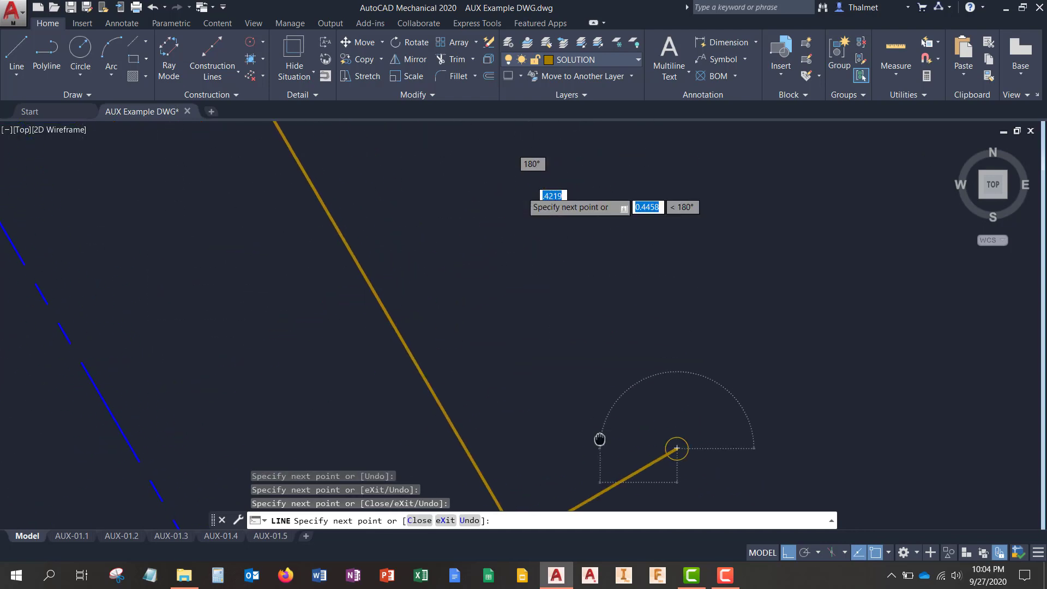
pyautogui.moveTo(448, 192); pyautogui.dragTo(674, 459, button='middle')
pyautogui.click(584, 161)
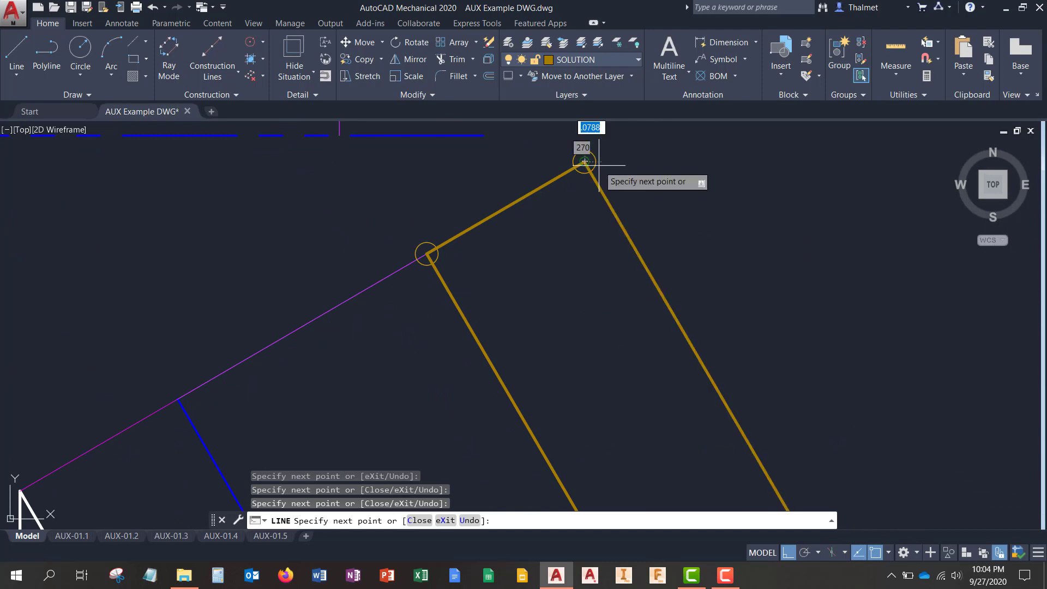
pyautogui.press('Return')
pyautogui.scroll(-4, 546, 164)
pyautogui.scroll(-2, 585, 212)
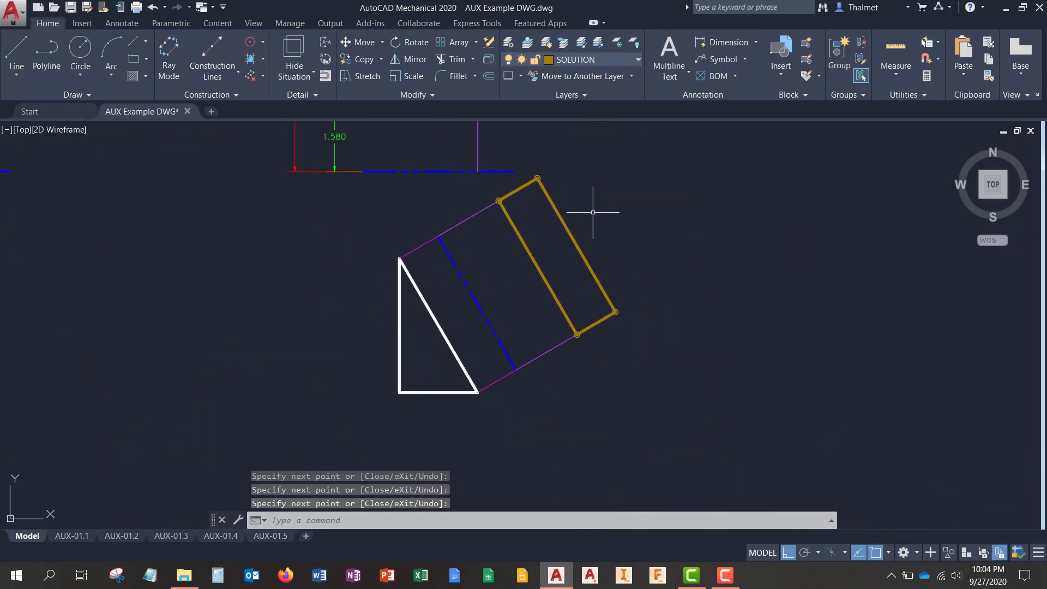
# Compare the finished auxiliary rectangle with the top view and the wedge's inclined edge in the front view
pyautogui.moveTo(603, 211); pyautogui.dragTo(613, 300, button='middle')
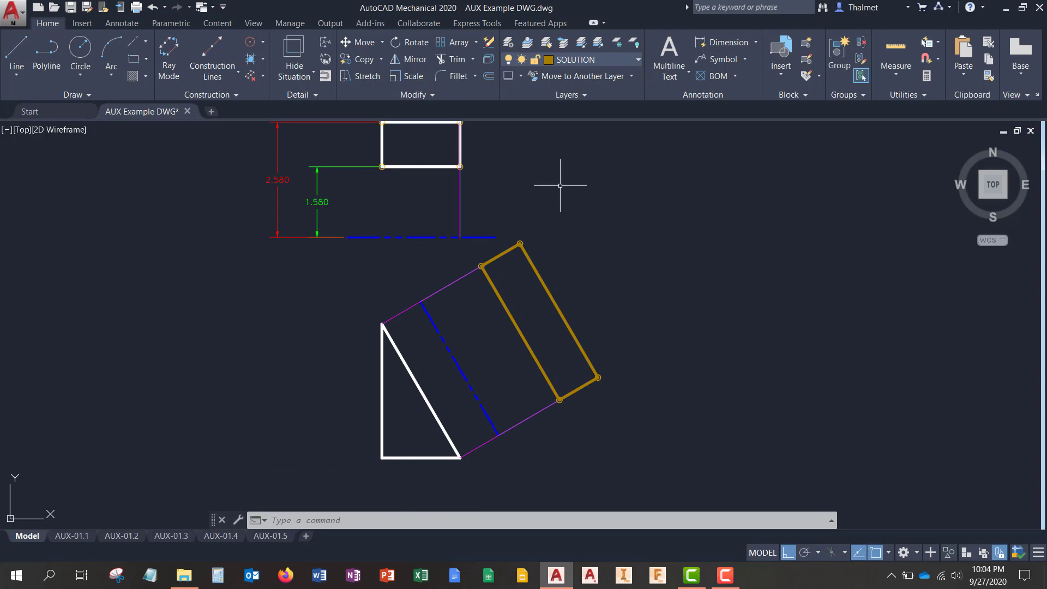
pyautogui.moveTo(500, 167); pyautogui.dragTo(552, 227, button='middle')
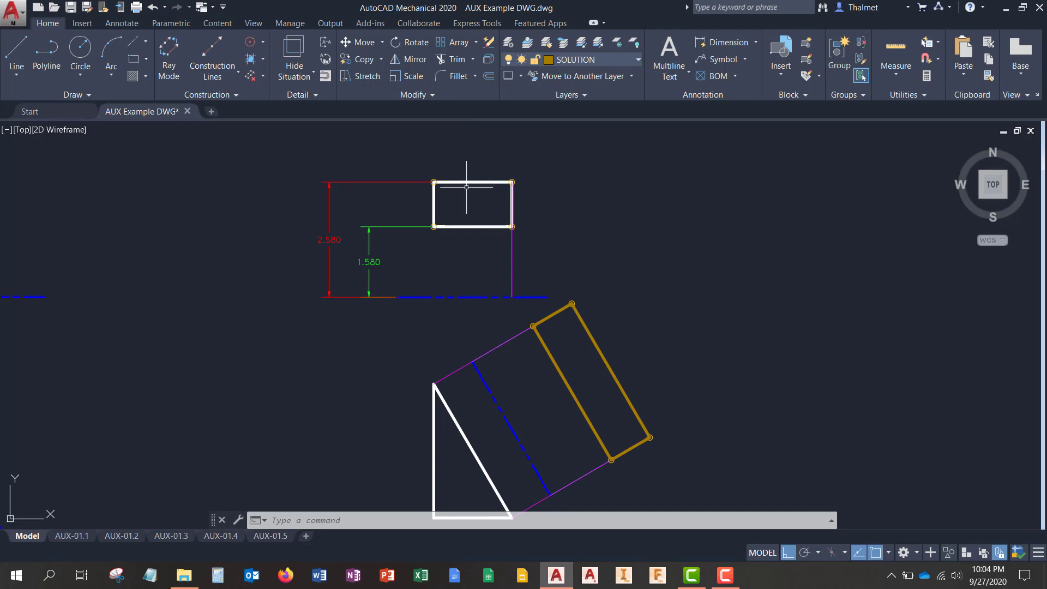
pyautogui.moveTo(654, 297); pyautogui.dragTo(596, 180, button='middle')
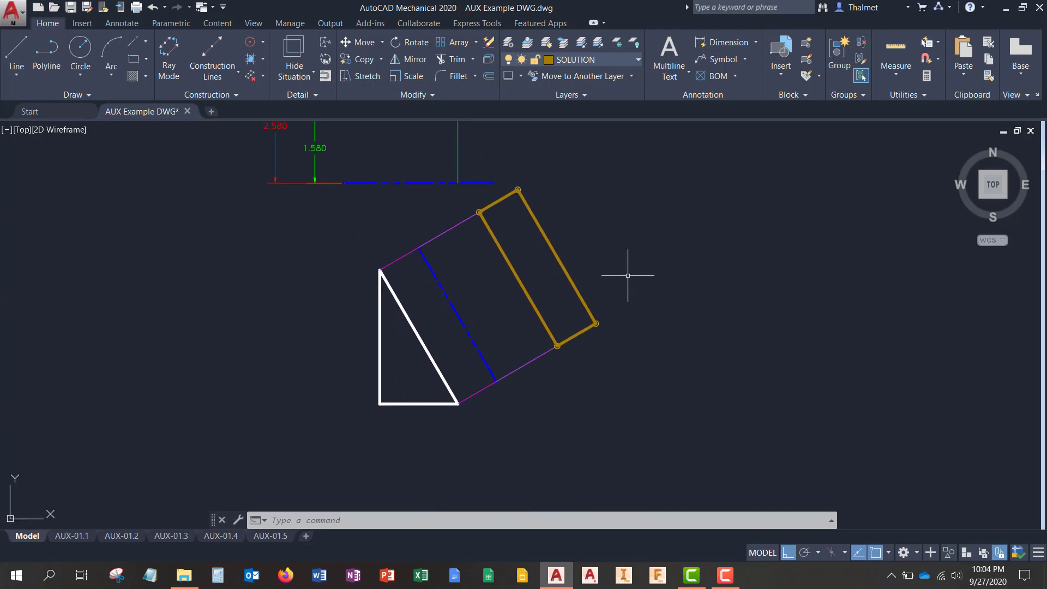
pyautogui.moveTo(576, 245); pyautogui.dragTo(610, 278, button='middle')
pyautogui.moveTo(636, 224); pyautogui.dragTo(647, 255, button='middle')
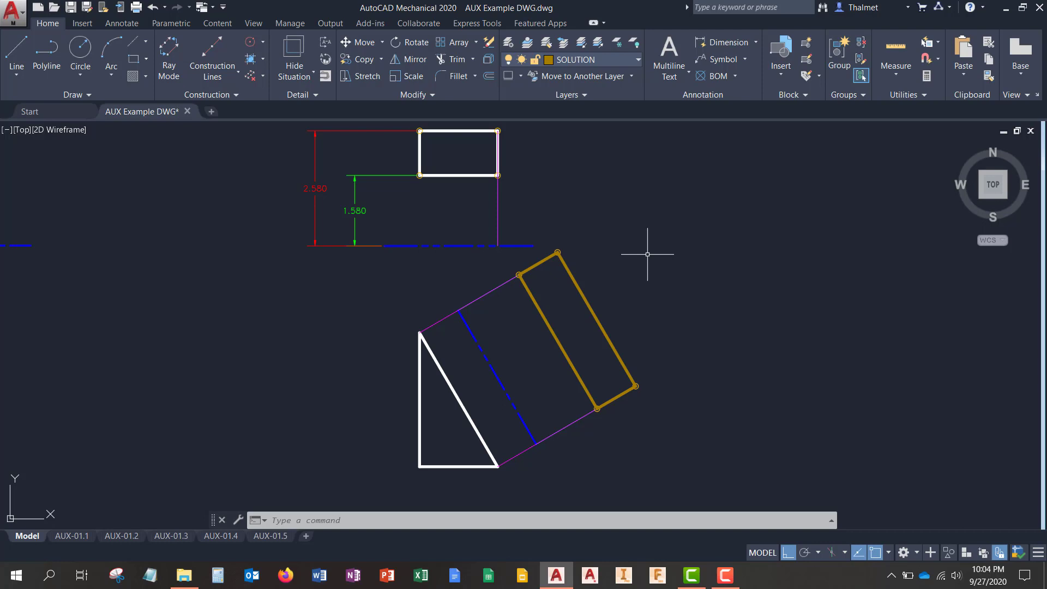
pyautogui.moveTo(647, 353); pyautogui.dragTo(581, 304, button='middle')
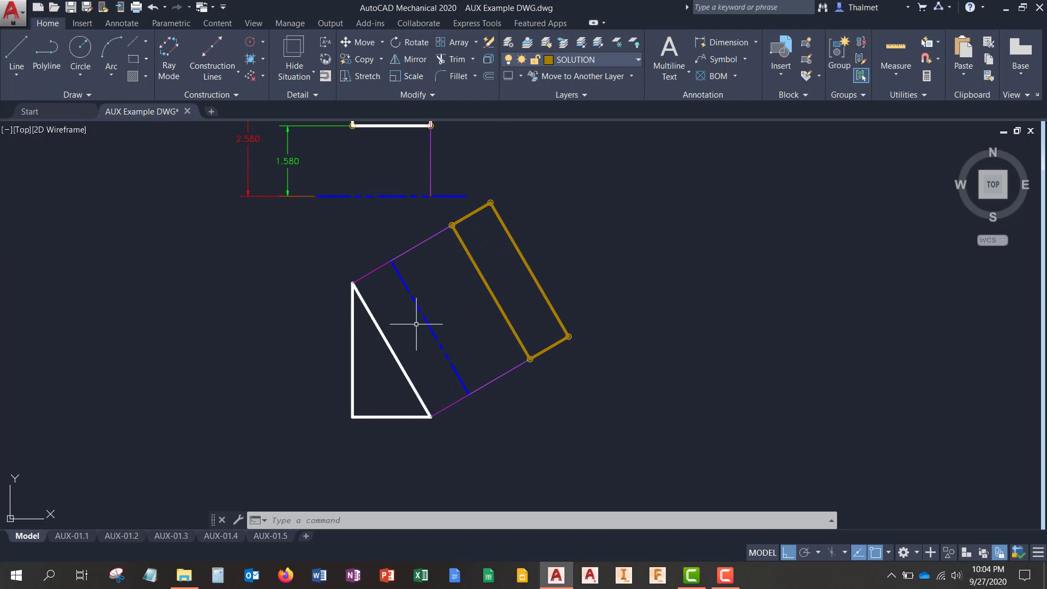
pyautogui.click(383, 334)
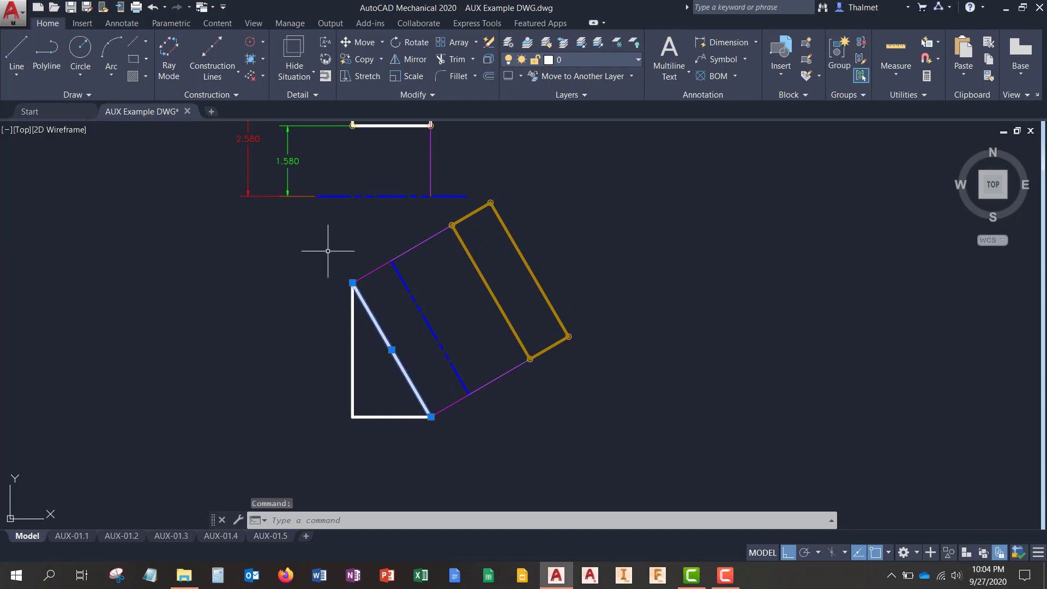
pyautogui.moveTo(324, 258); pyautogui.dragTo(335, 311, button='middle')
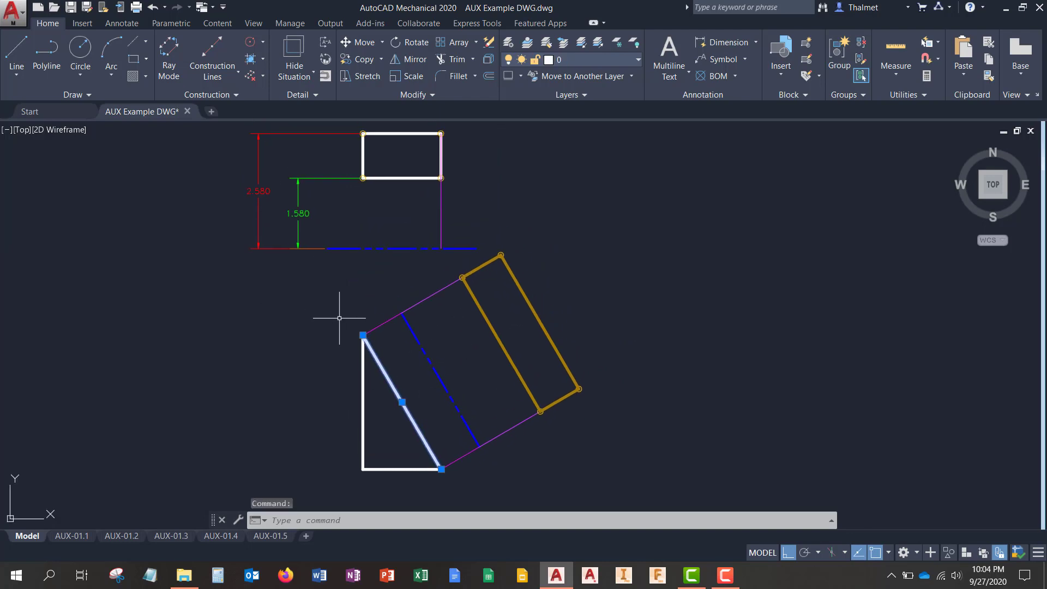
pyautogui.press('Escape')
pyautogui.moveTo(596, 316)
pyautogui.mouseDown(button='middle')
pyautogui.moveTo(591, 240)
pyautogui.moveTo(512, 241)
pyautogui.moveTo(477, 259)
pyautogui.mouseUp(button='middle')
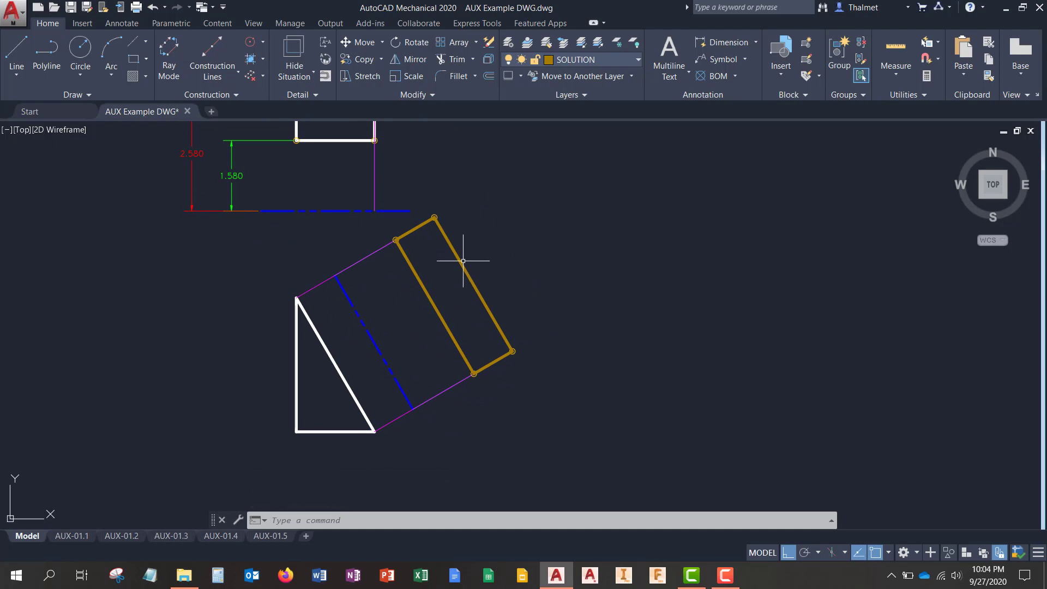
pyautogui.moveTo(433, 273); pyautogui.dragTo(458, 302, button='middle')
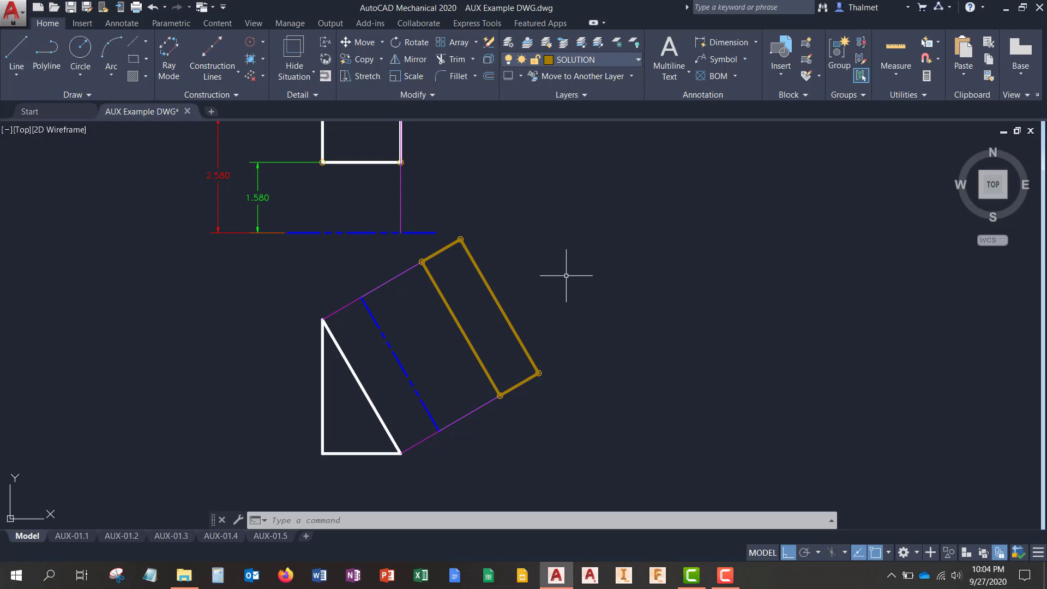
pyautogui.write('halogap')
pyautogui.press('Return')
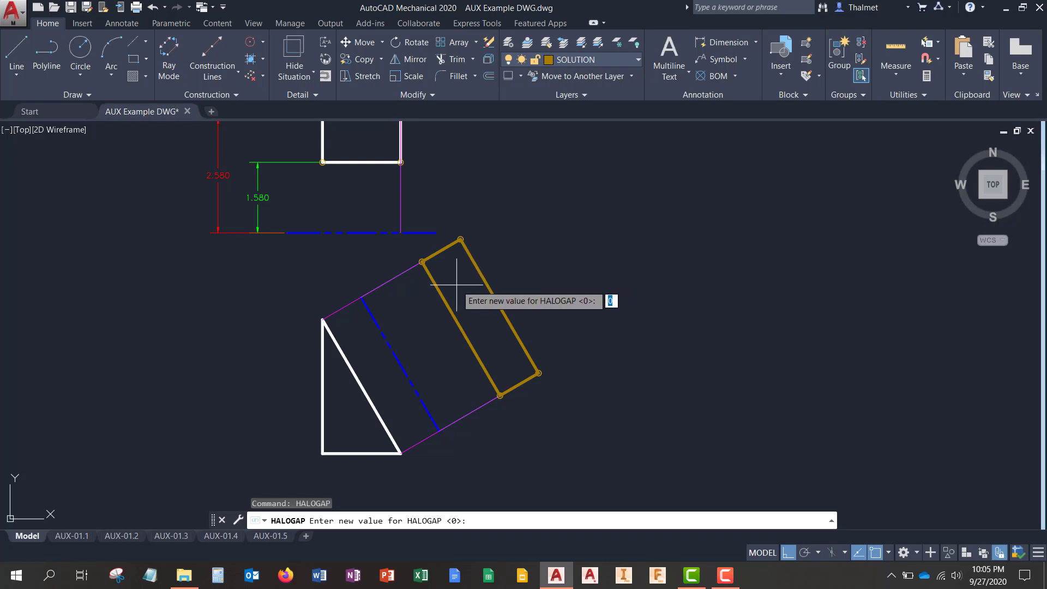
pyautogui.press('Escape')
# Hatch the interior of the auxiliary rectangle and open the new hatch for editing
pyautogui.write('ha')
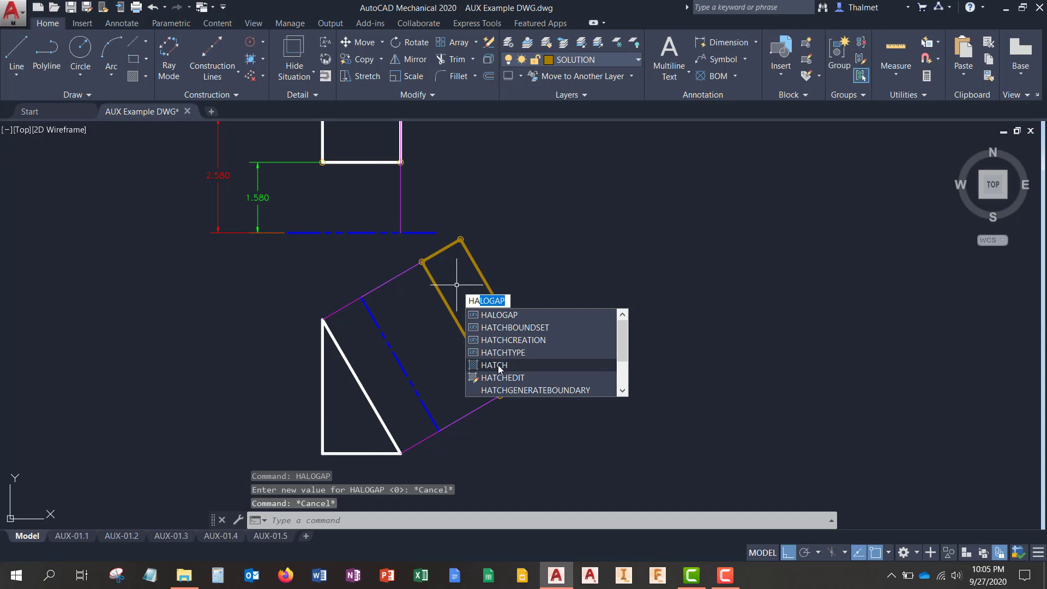
pyautogui.click(498, 365)
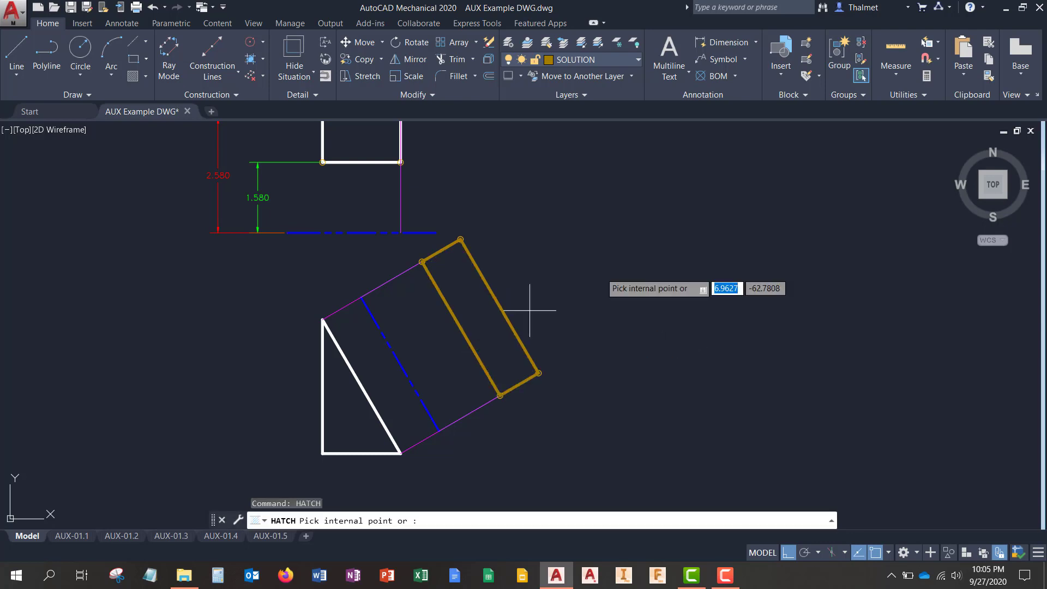
pyautogui.click(471, 294)
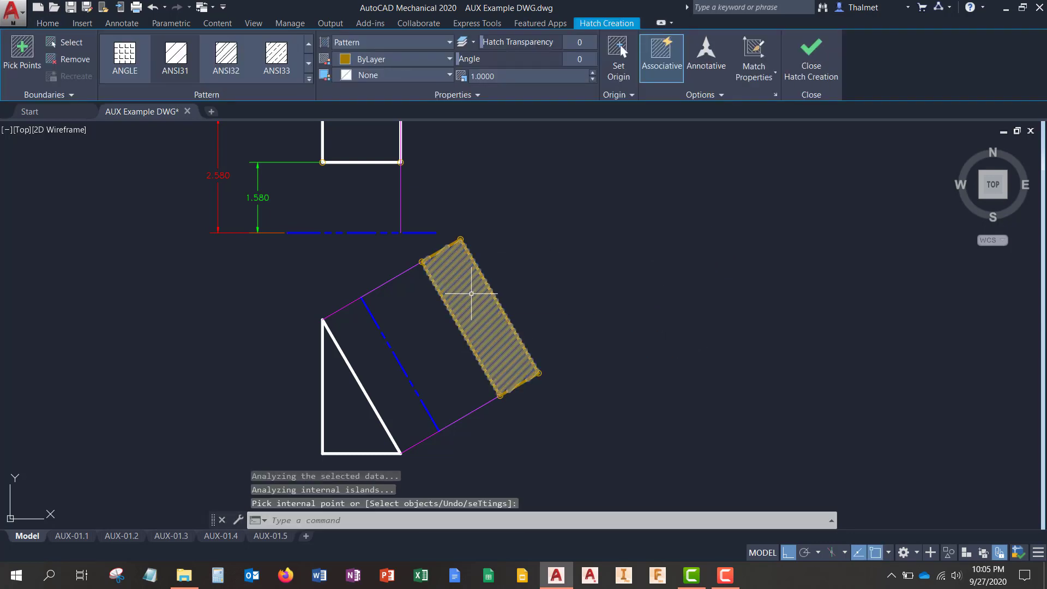
pyautogui.press('Return')
pyautogui.click(474, 298)
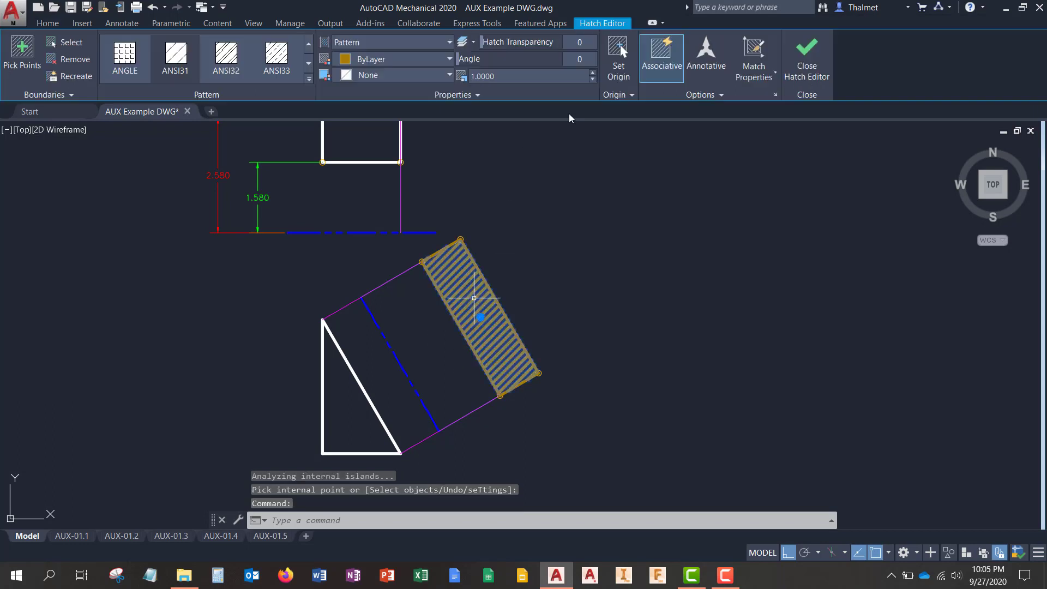
# Move the auxiliary rectangle's hatch to the HATCH layer and deselect it
pyautogui.click(59, 25)
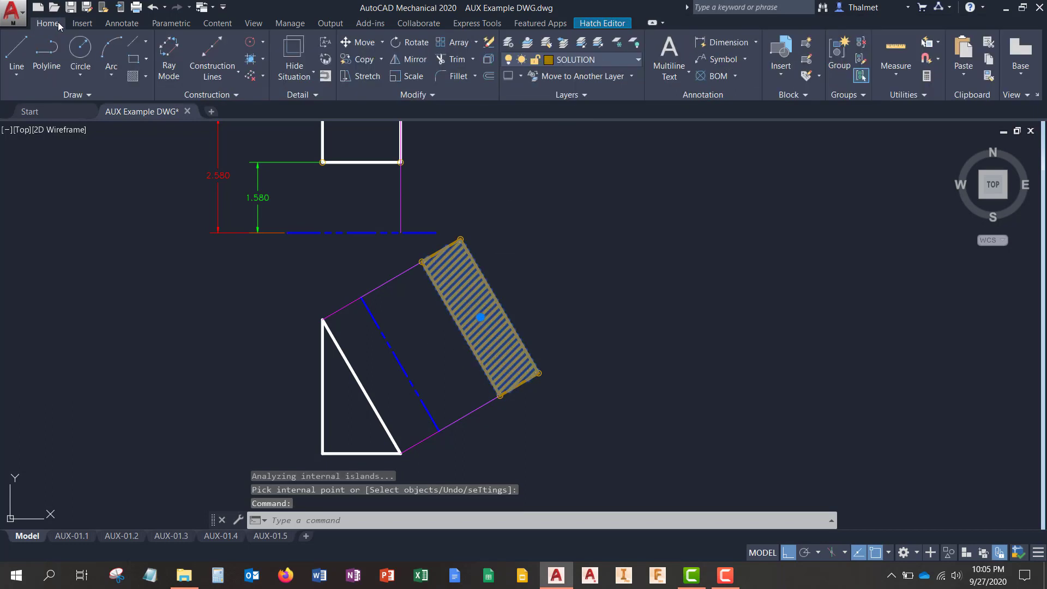
pyautogui.click(605, 57)
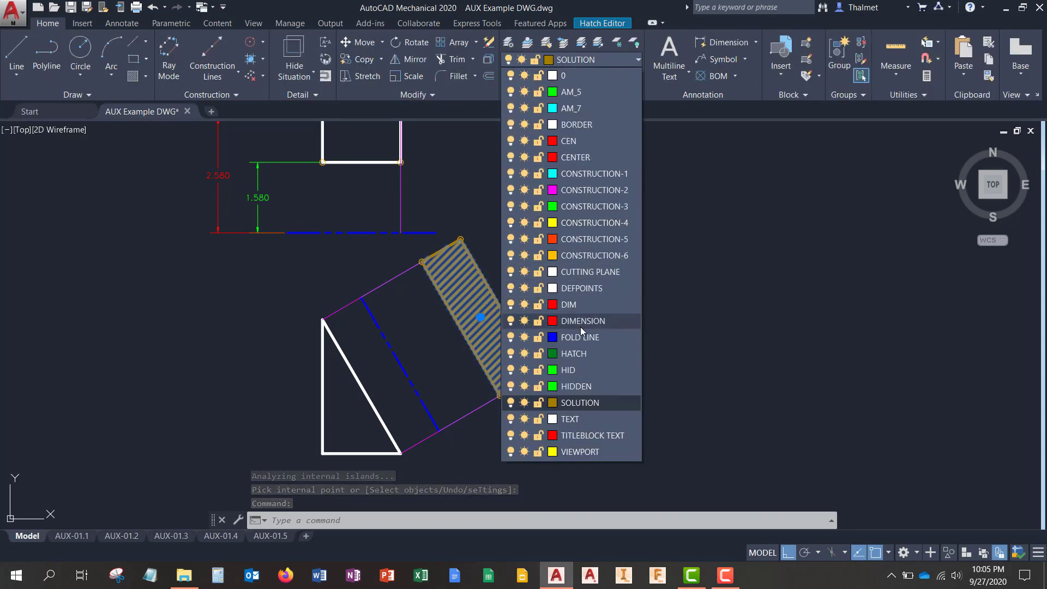
pyautogui.click(584, 354)
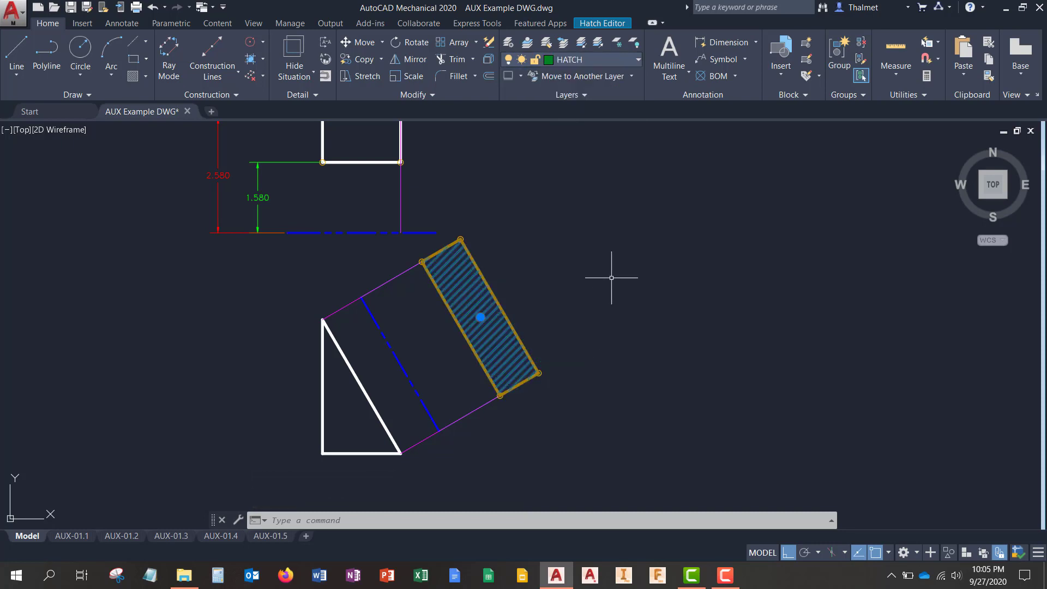
pyautogui.press('Escape')
pyautogui.moveTo(573, 256); pyautogui.dragTo(636, 291, button='middle')
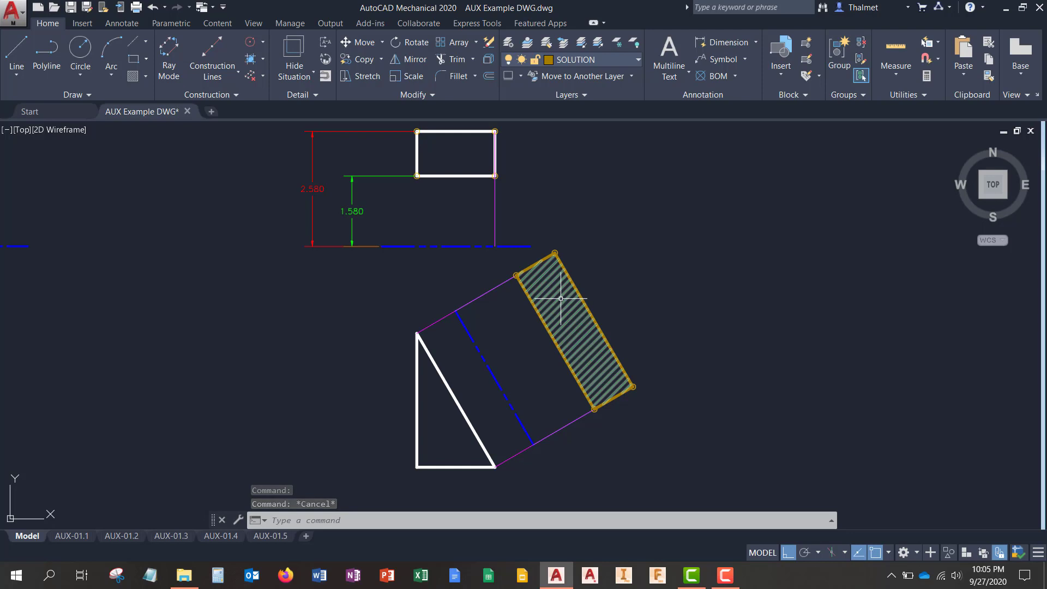
pyautogui.click(574, 326)
pyautogui.moveTo(575, 331)
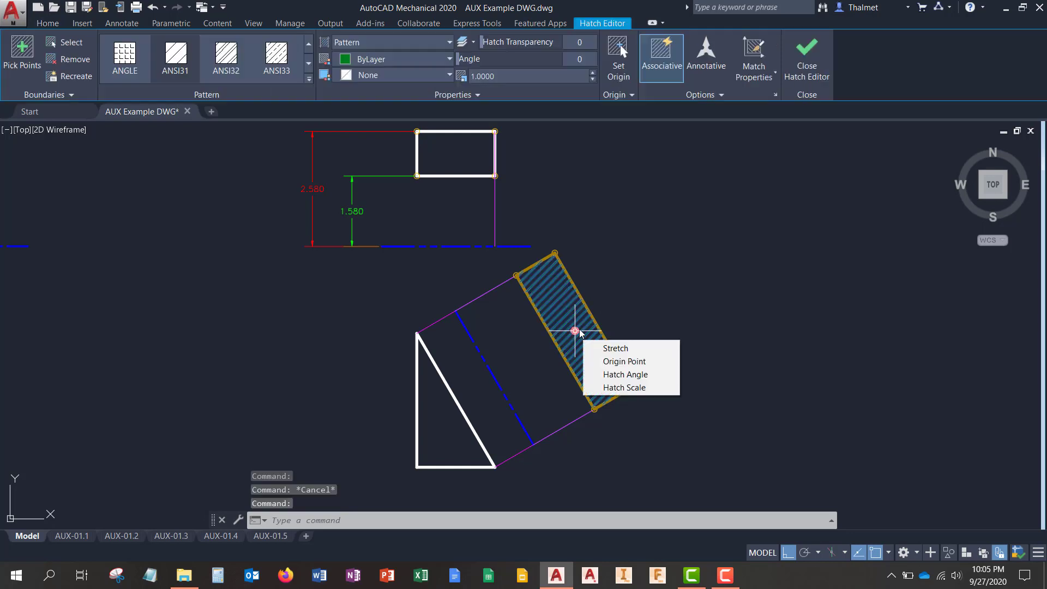
pyautogui.click(575, 331)
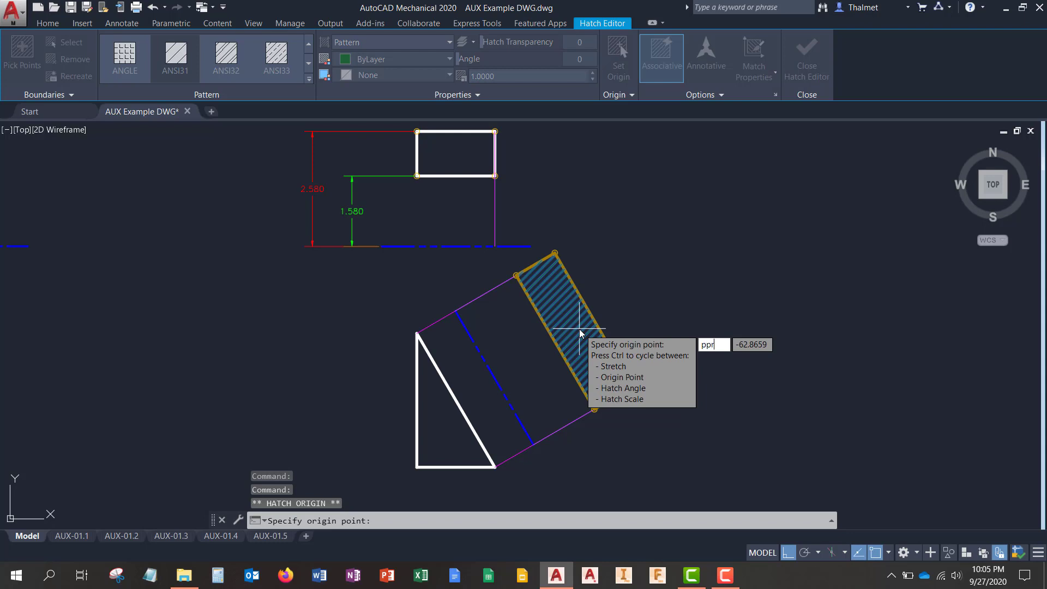
pyautogui.write('pr')
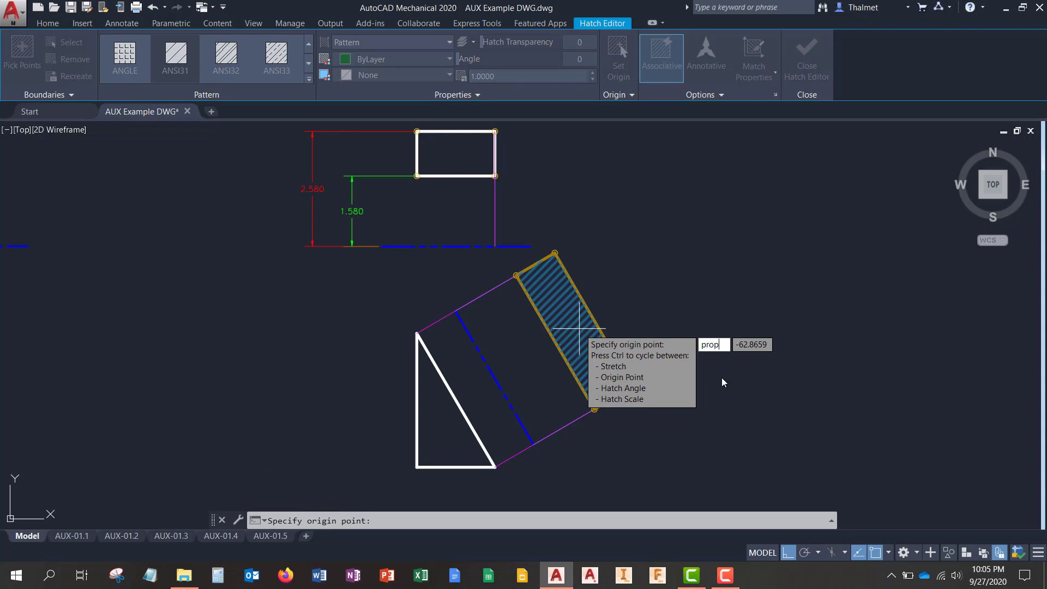
pyautogui.press('Escape')
pyautogui.press('Escape')
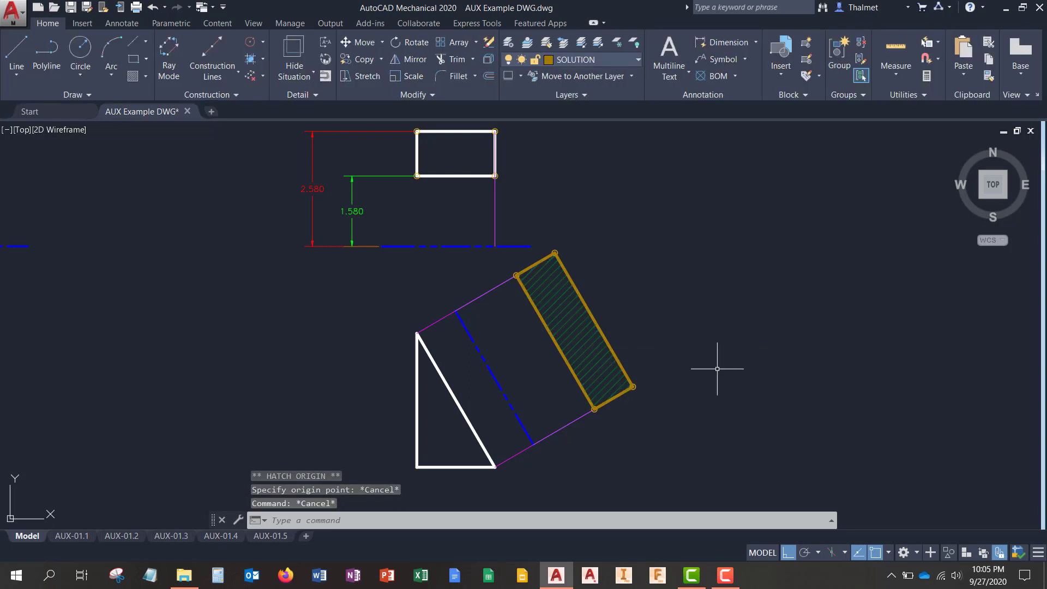
# Open the Properties palette, dock it beside the drawing and inspect the hatch's pattern and geometry properties, including its area
pyautogui.write('prop')
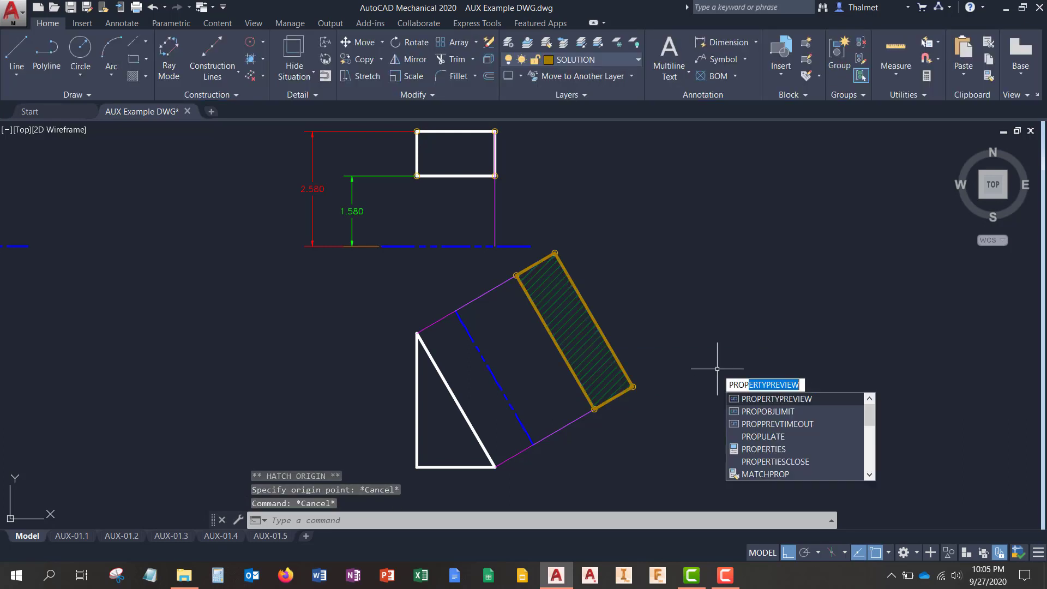
pyautogui.click(763, 451)
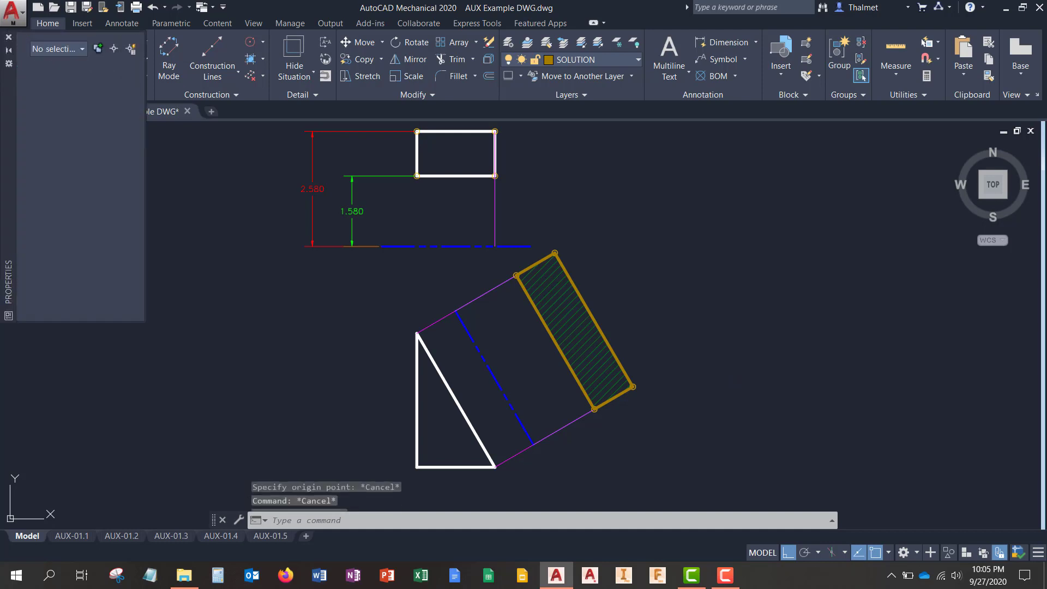
pyautogui.moveTo(5, 103)
pyautogui.mouseDown()
pyautogui.moveTo(45, 184)
pyautogui.moveTo(22, 199)
pyautogui.mouseUp()
pyautogui.click(649, 303)
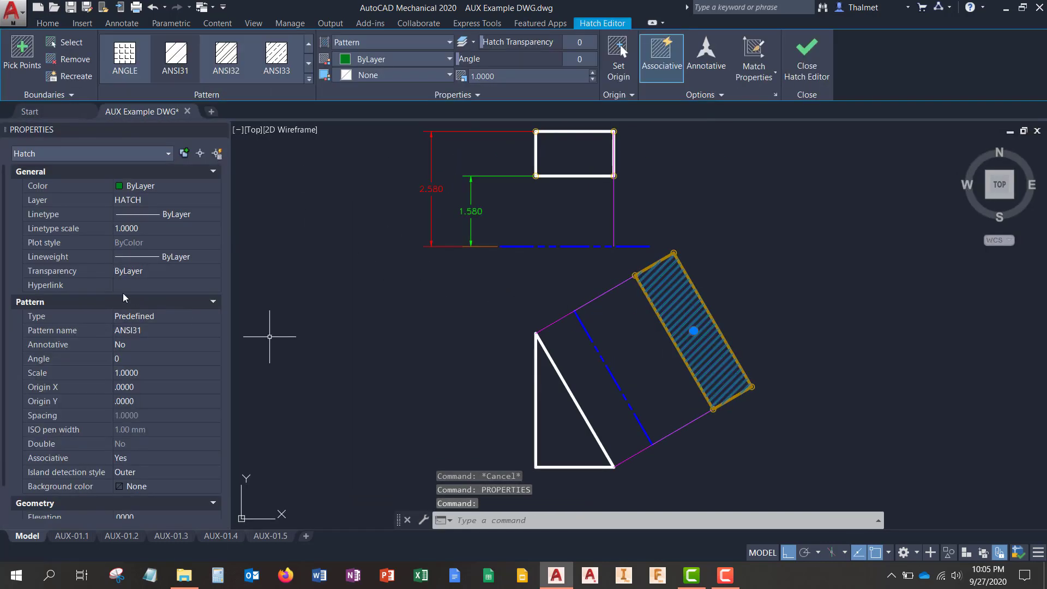
pyautogui.scroll(-3, 153, 280)
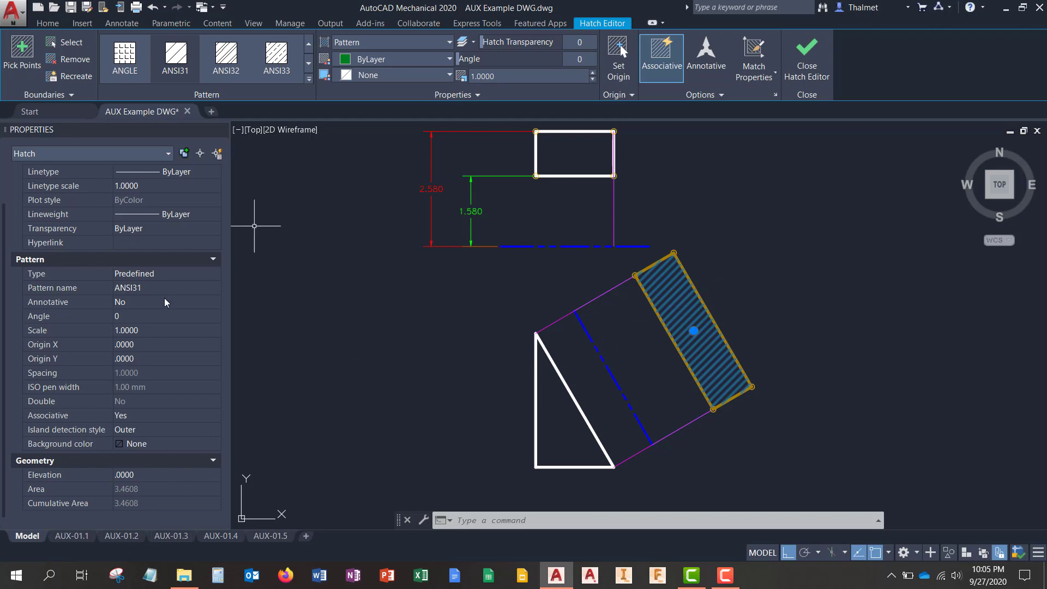
pyautogui.press('Escape')
# Compare the finished auxiliary view with the neighbouring wedge example that has a hole through its inclined surface
pyautogui.scroll(-2, 672, 281)
pyautogui.moveTo(755, 268); pyautogui.dragTo(680, 267, button='middle')
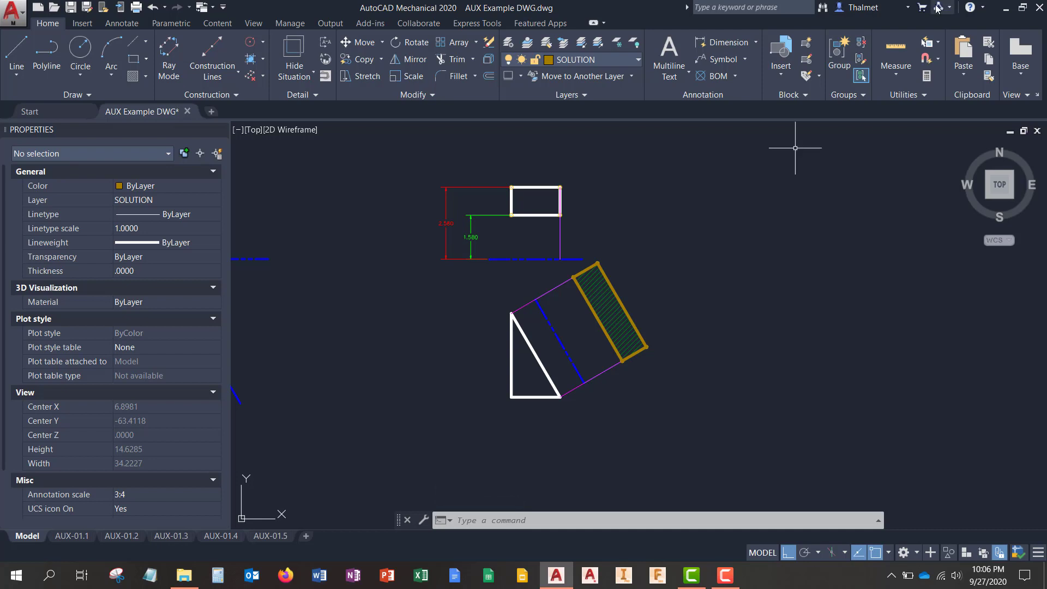
pyautogui.moveTo(608, 364); pyautogui.dragTo(741, 310, button='middle')
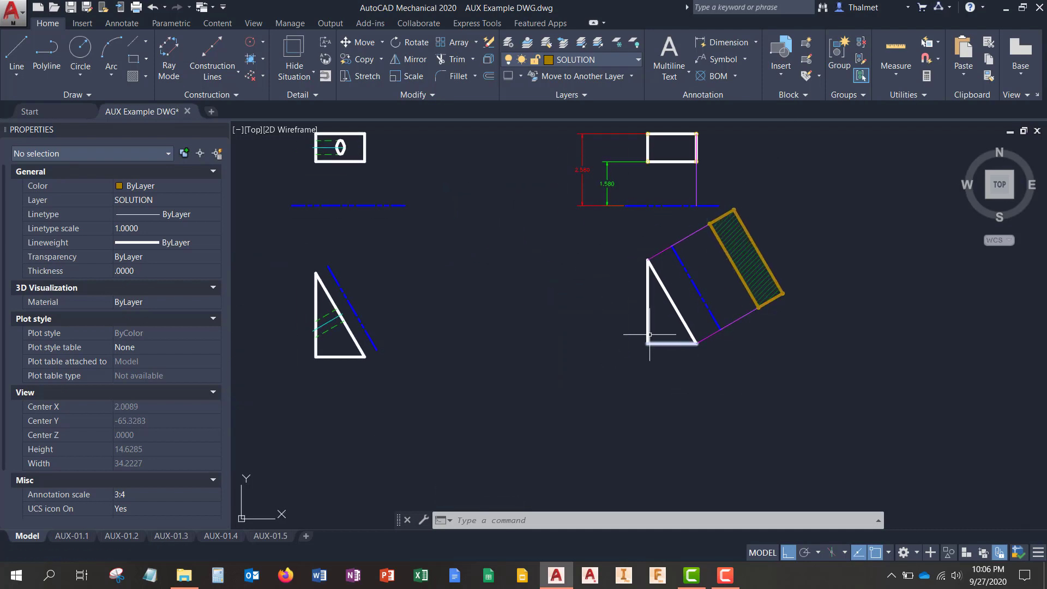
pyautogui.moveTo(664, 351); pyautogui.dragTo(613, 365, button='middle')
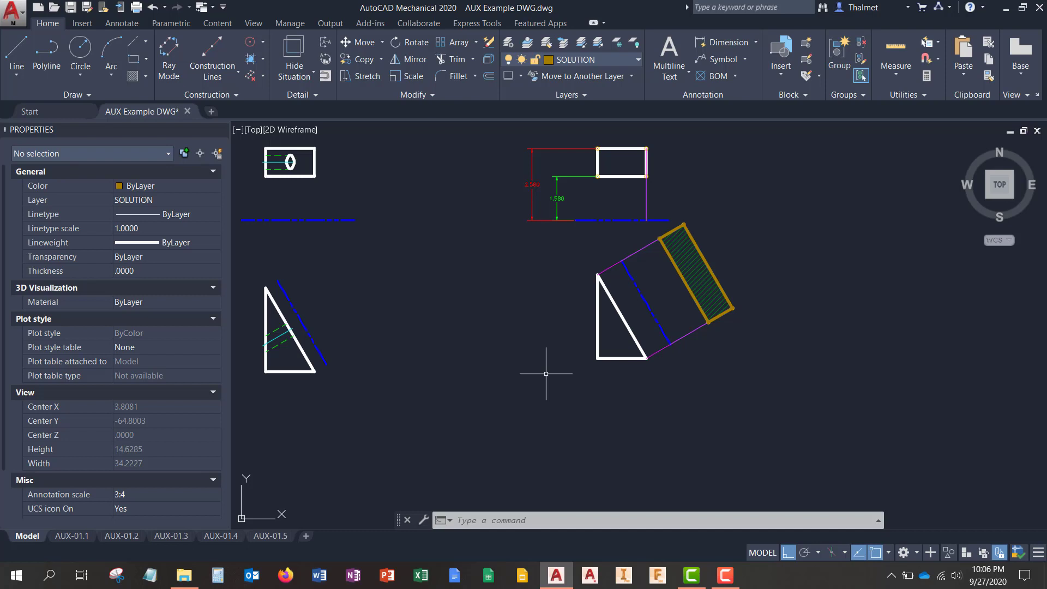
pyautogui.moveTo(416, 273); pyautogui.dragTo(474, 295, button='middle')
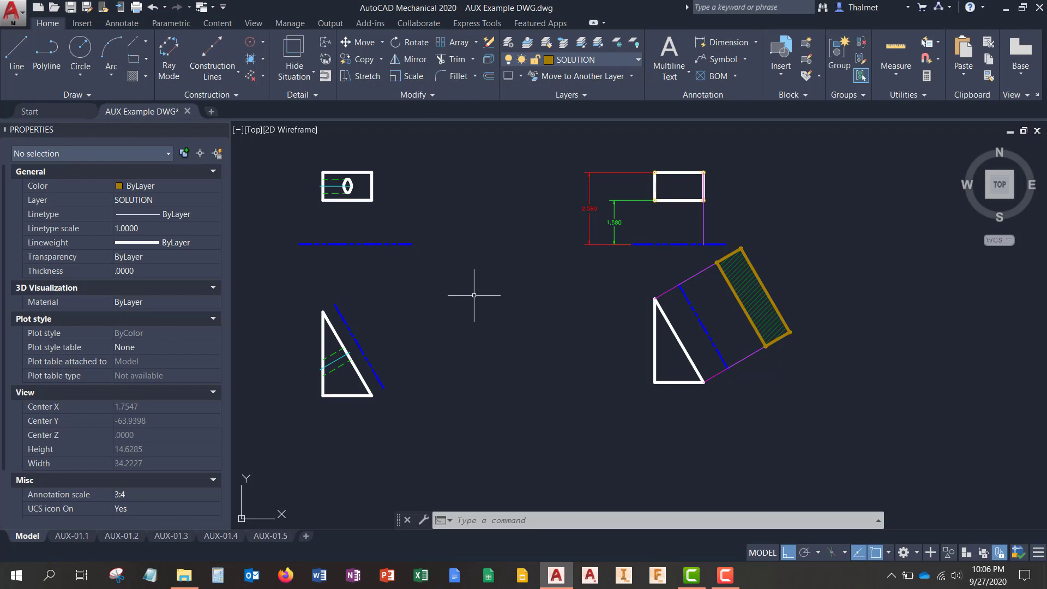
pyautogui.moveTo(688, 330)
pyautogui.mouseDown(button='middle')
pyautogui.moveTo(532, 327)
pyautogui.moveTo(659, 358)
pyautogui.mouseUp(button='middle')
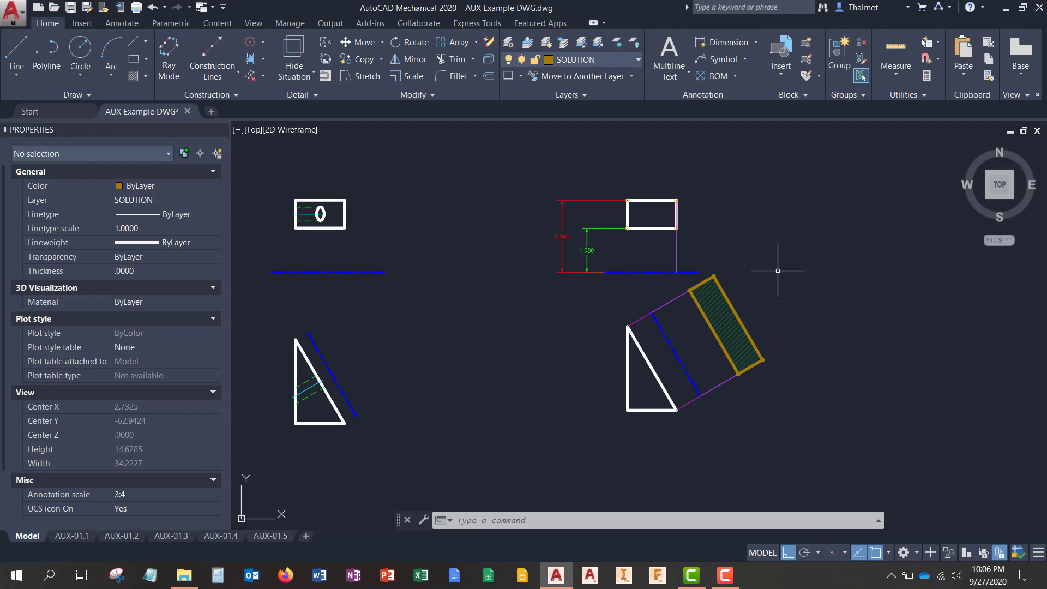
pyautogui.moveTo(572, 318); pyautogui.dragTo(653, 332, button='middle')
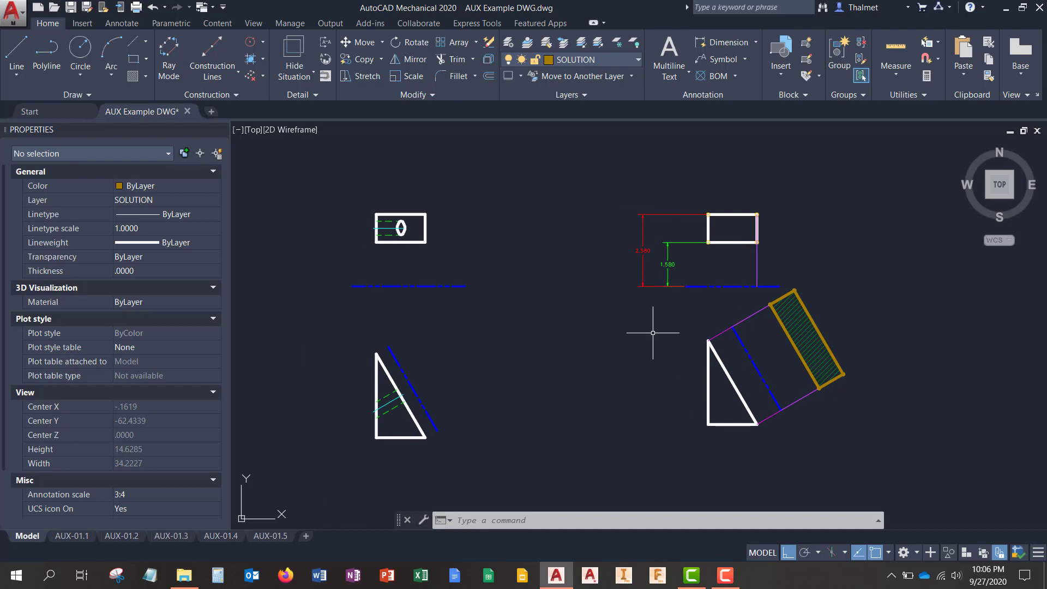
pyautogui.moveTo(535, 399); pyautogui.dragTo(599, 369, button='middle')
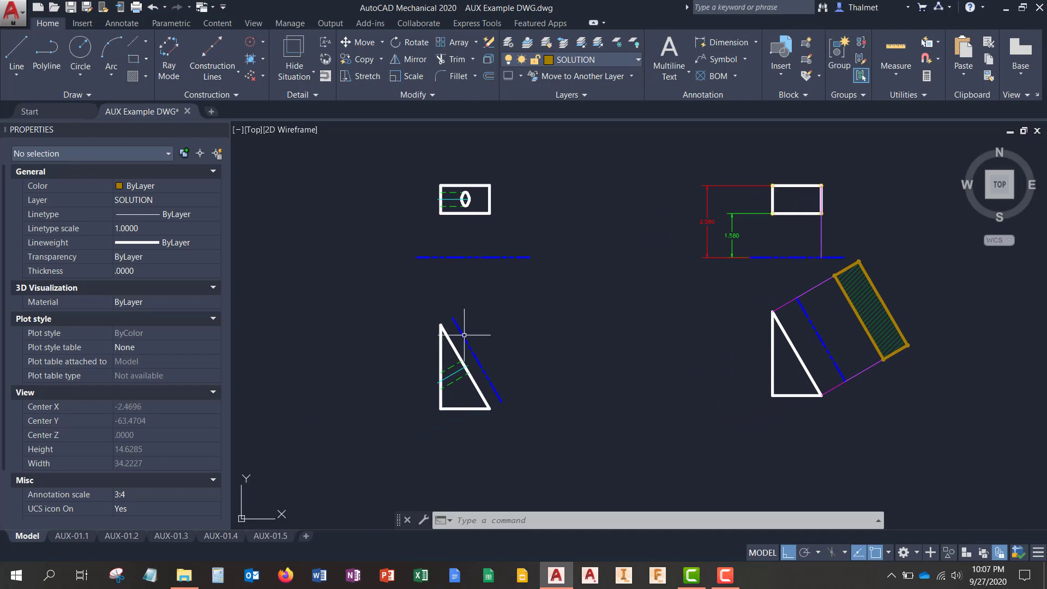
# Examine the hole's ellipse and hidden lines in the second wedge's top view and their relation to the front view
pyautogui.moveTo(485, 278); pyautogui.dragTo(547, 319, button='middle')
pyautogui.scroll(6, 502, 248)
pyautogui.moveTo(592, 242); pyautogui.dragTo(539, 294, button='middle')
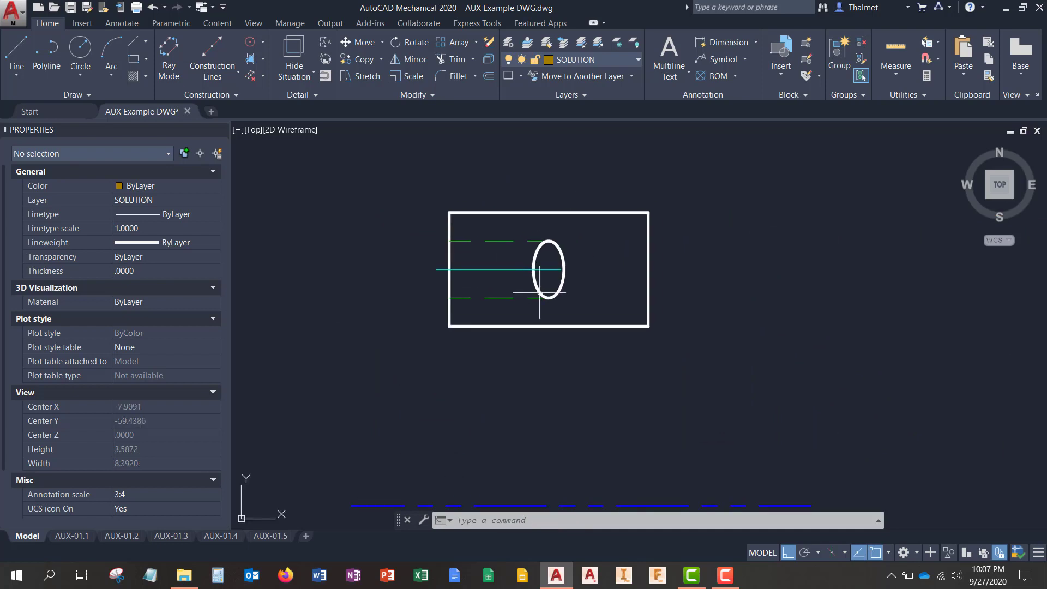
pyautogui.scroll(-4, 539, 292)
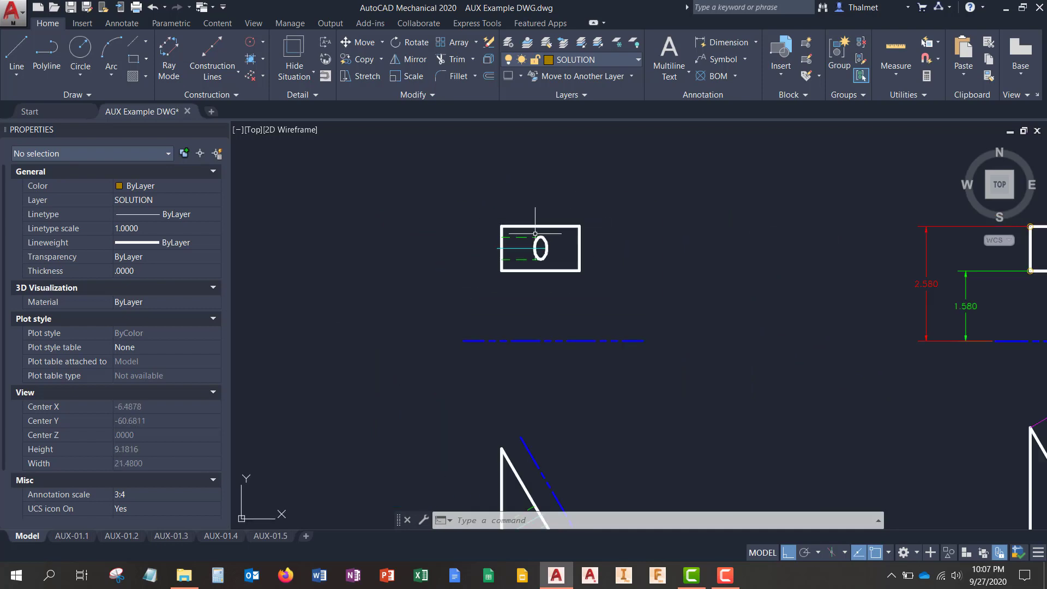
pyautogui.moveTo(587, 300); pyautogui.dragTo(555, 205, button='middle')
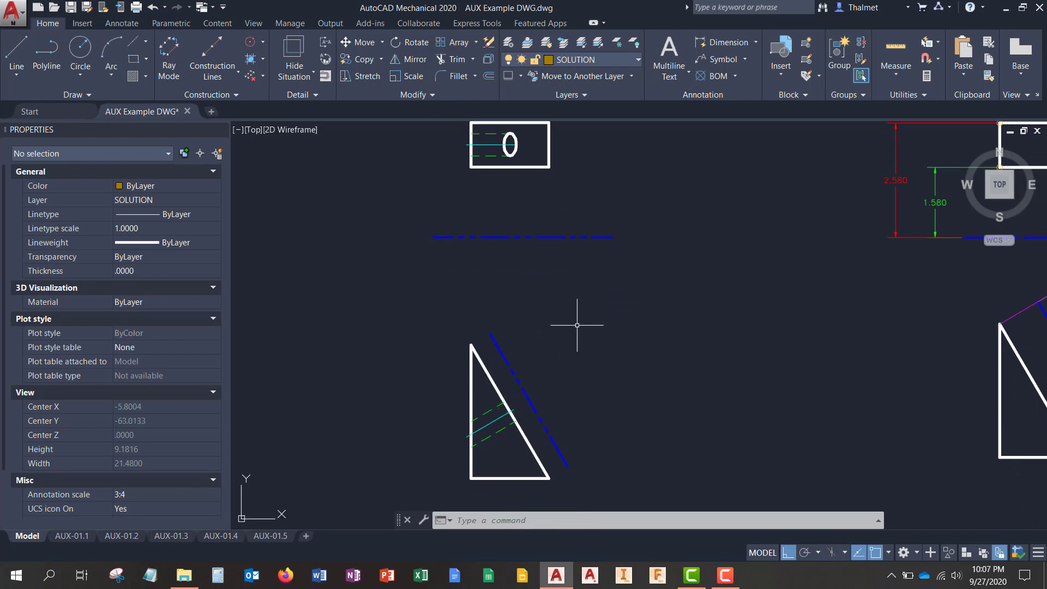
pyautogui.scroll(-2, 583, 316)
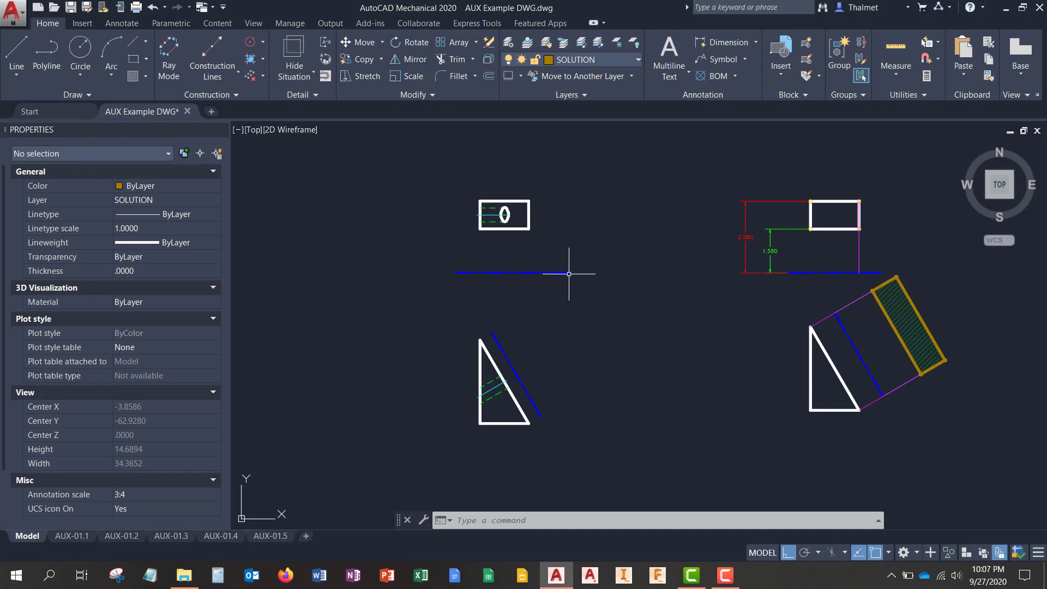
# Inspect the inclined edge and the hole's hidden lines in the second wedge's front view
pyautogui.scroll(4, 507, 382)
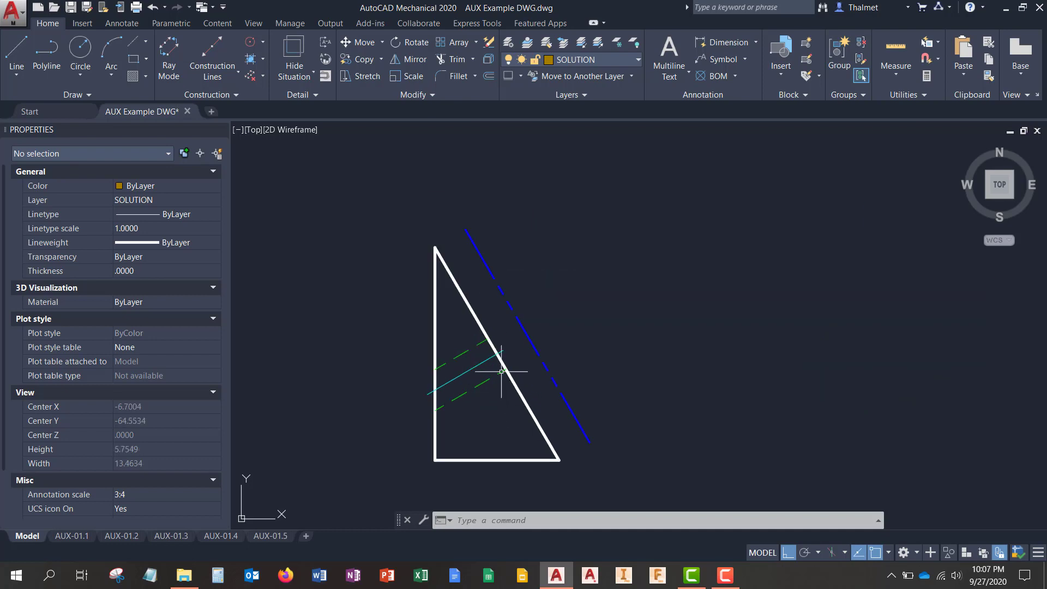
pyautogui.click(465, 318)
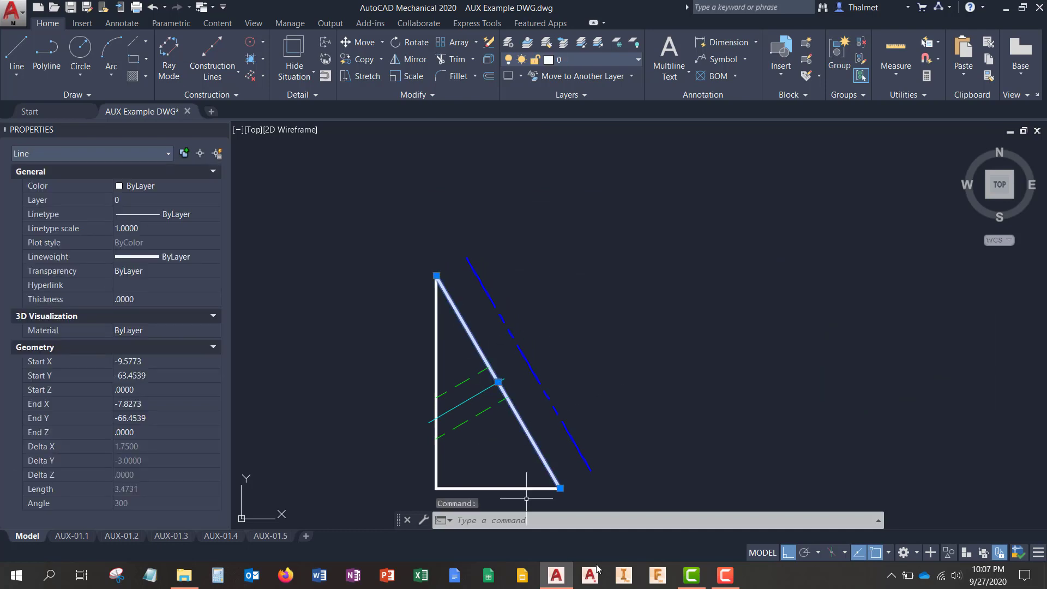
pyautogui.press('Escape')
pyautogui.scroll(-4, 526, 285)
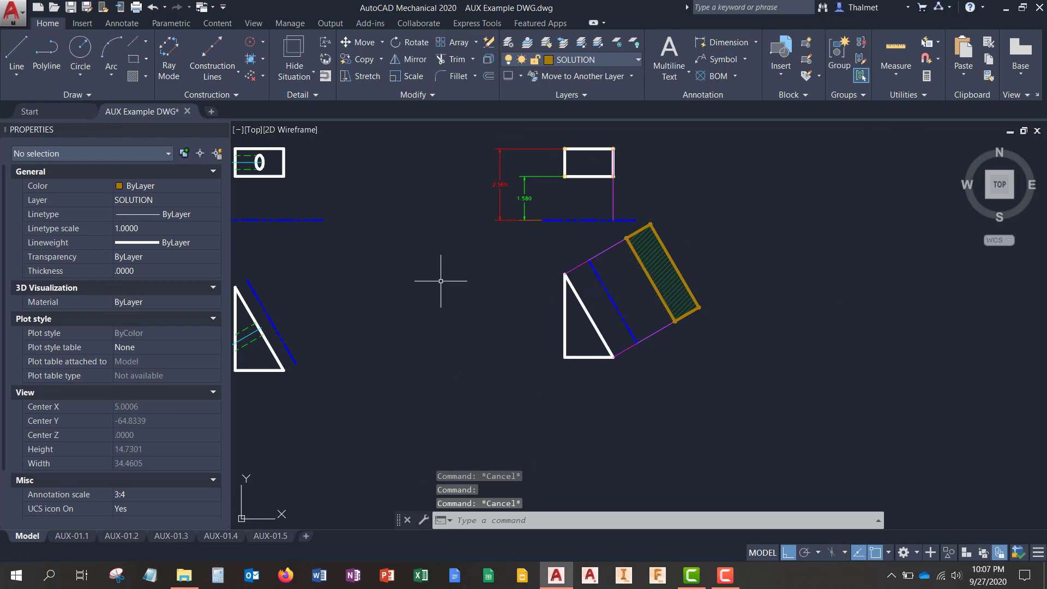
pyautogui.moveTo(441, 280); pyautogui.dragTo(600, 327, button='middle')
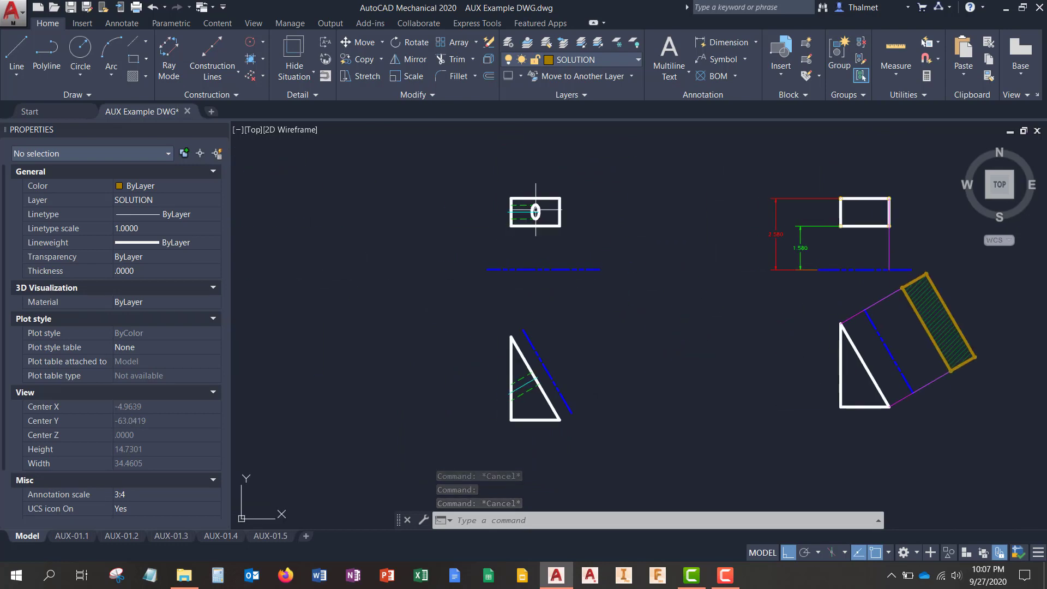
# Compare the hole's ellipse in the second wedge's top view with its hidden lines and centerline in the front view
pyautogui.scroll(8, 535, 212)
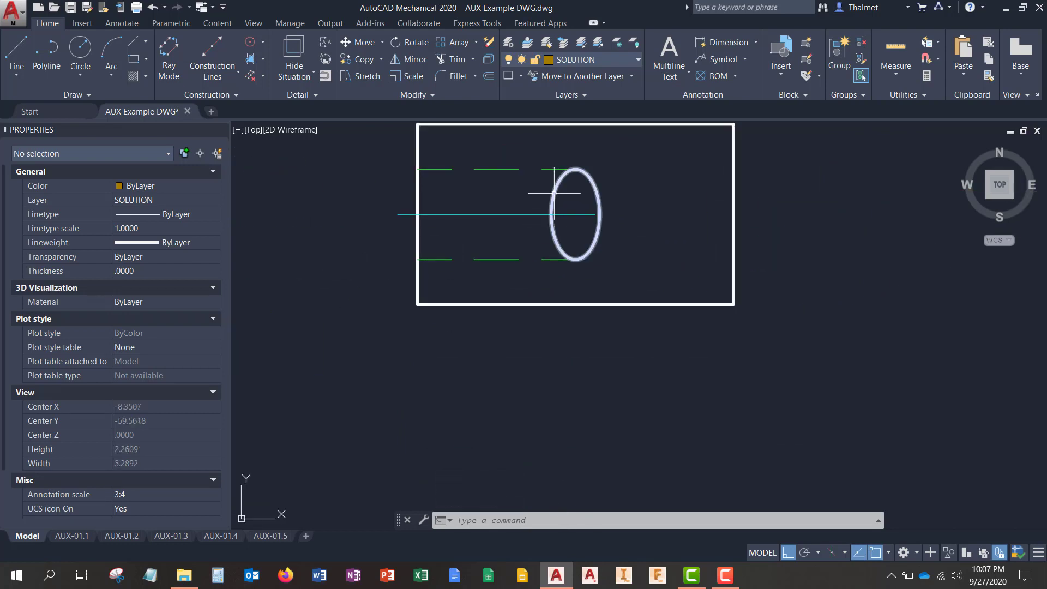
pyautogui.scroll(4, 554, 192)
pyautogui.scroll(-12, 557, 197)
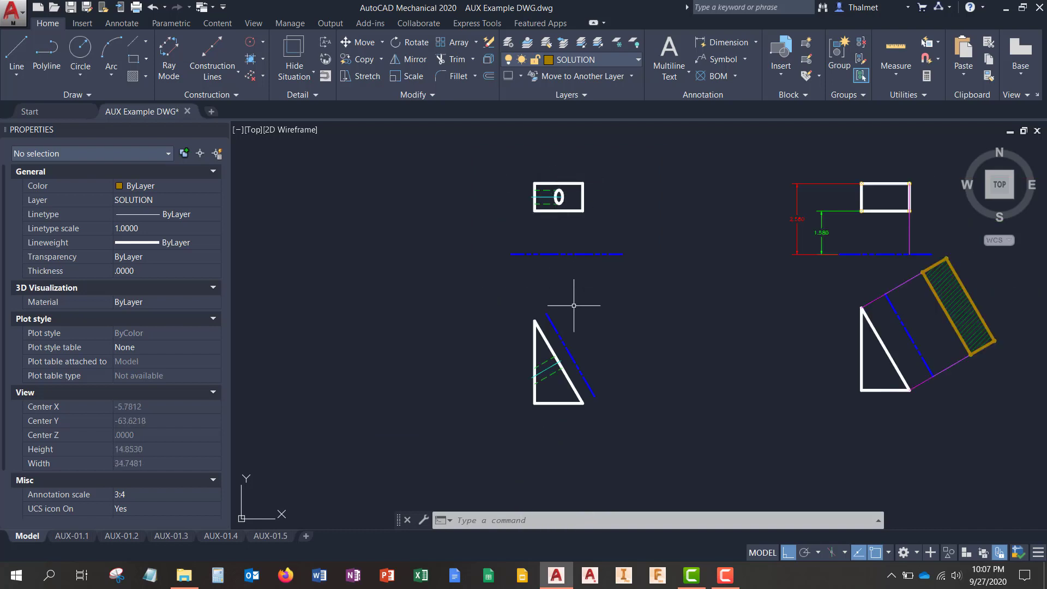
pyautogui.moveTo(574, 305); pyautogui.dragTo(567, 286, button='middle')
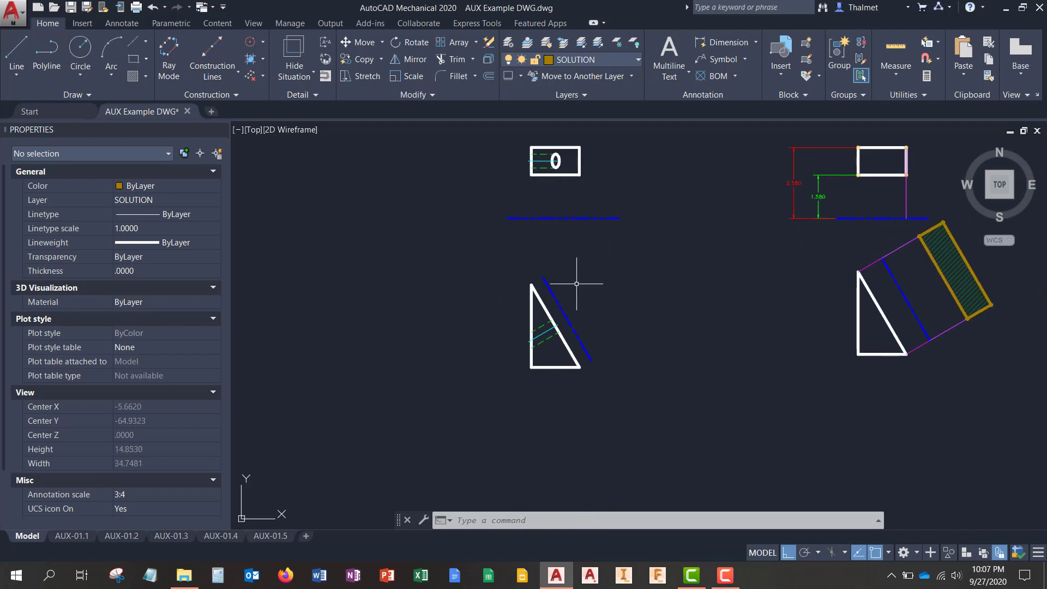
pyautogui.scroll(4, 562, 323)
pyautogui.moveTo(561, 328); pyautogui.dragTo(564, 341, button='middle')
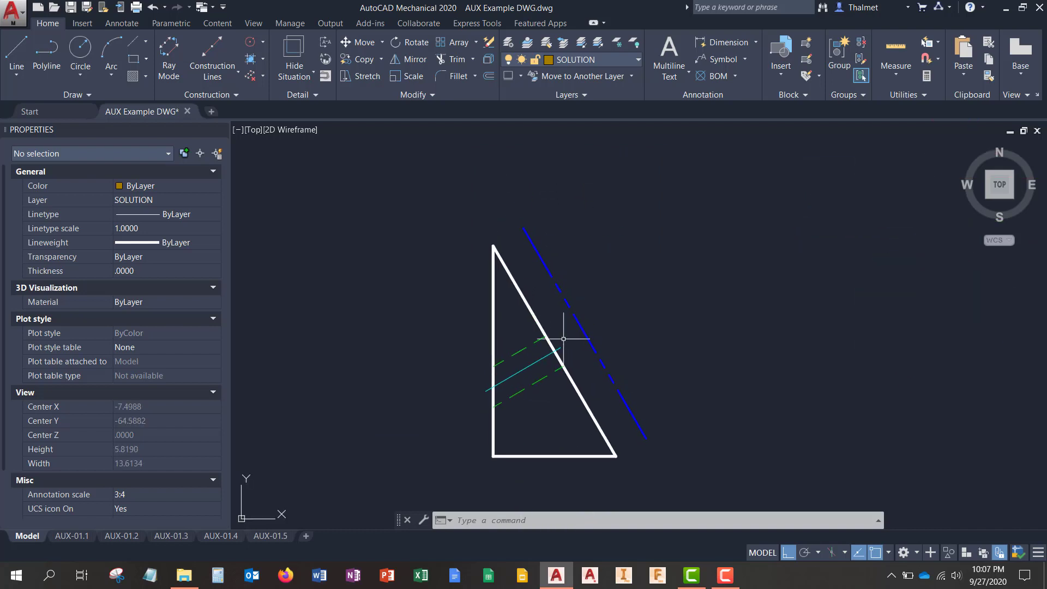
pyautogui.moveTo(596, 165)
pyautogui.mouseDown(button='middle')
pyautogui.moveTo(631, 402)
pyautogui.moveTo(622, 395)
pyautogui.mouseUp(button='middle')
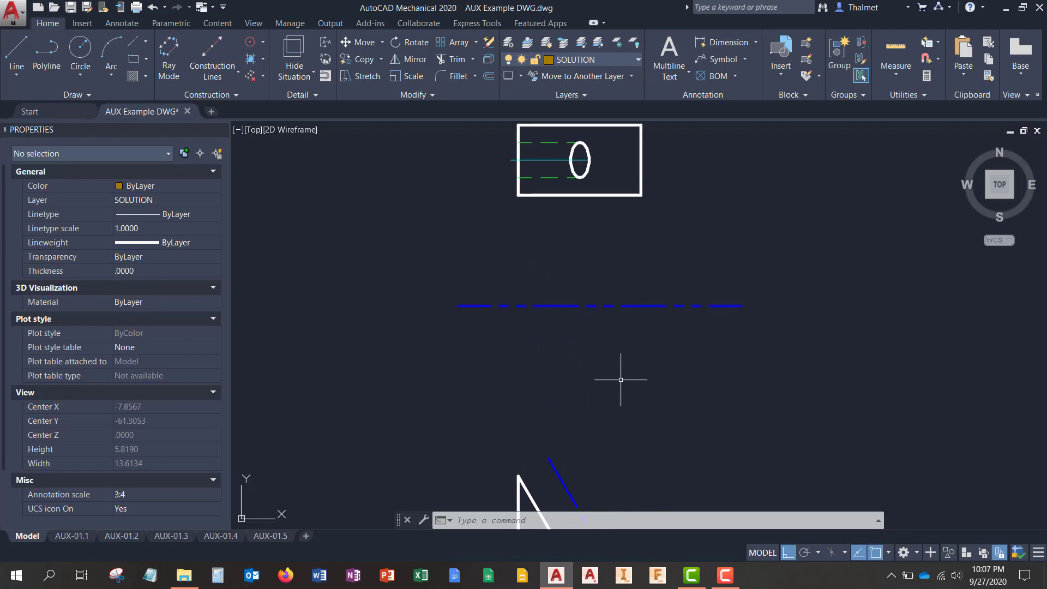
pyautogui.scroll(2, 545, 257)
pyautogui.scroll(-6, 545, 257)
pyautogui.moveTo(545, 257); pyautogui.dragTo(525, 272, button='middle')
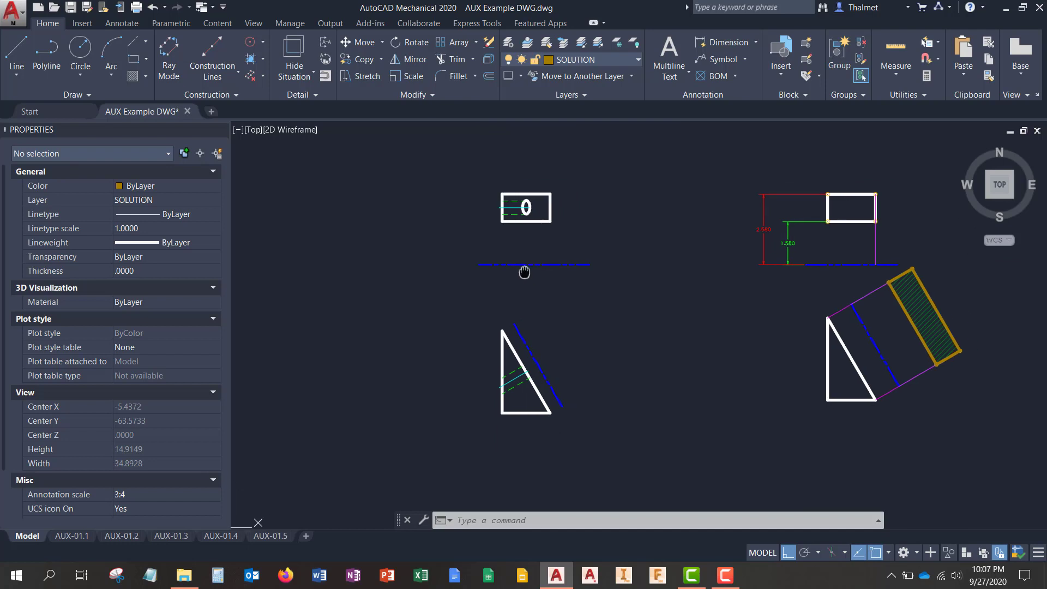
# Make CONSTRUCTION-1 the current layer for the wedge with the hole
pyautogui.scroll(2, 520, 254)
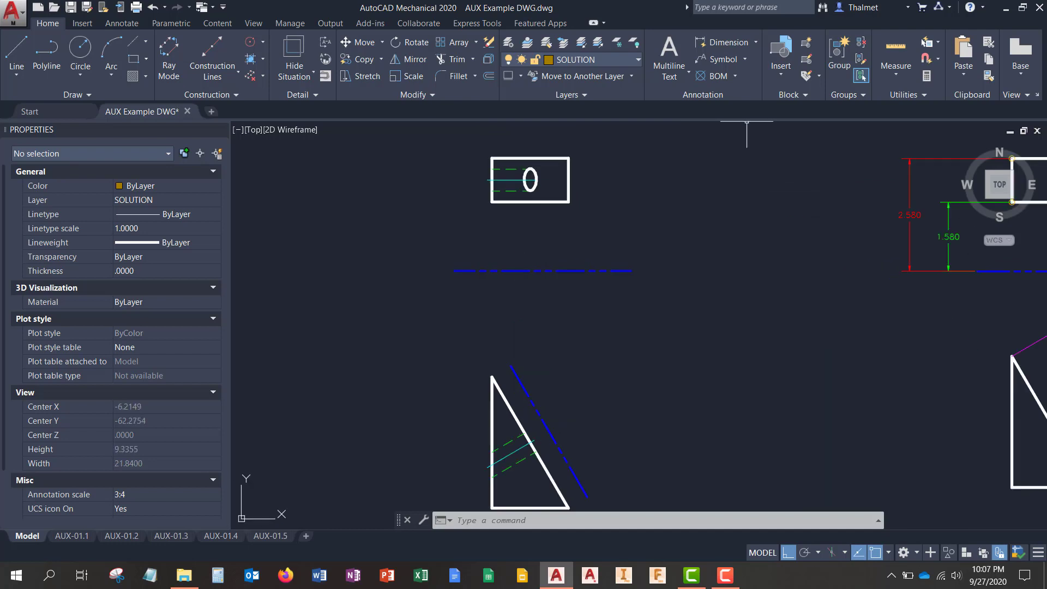
pyautogui.click(640, 60)
pyautogui.click(588, 173)
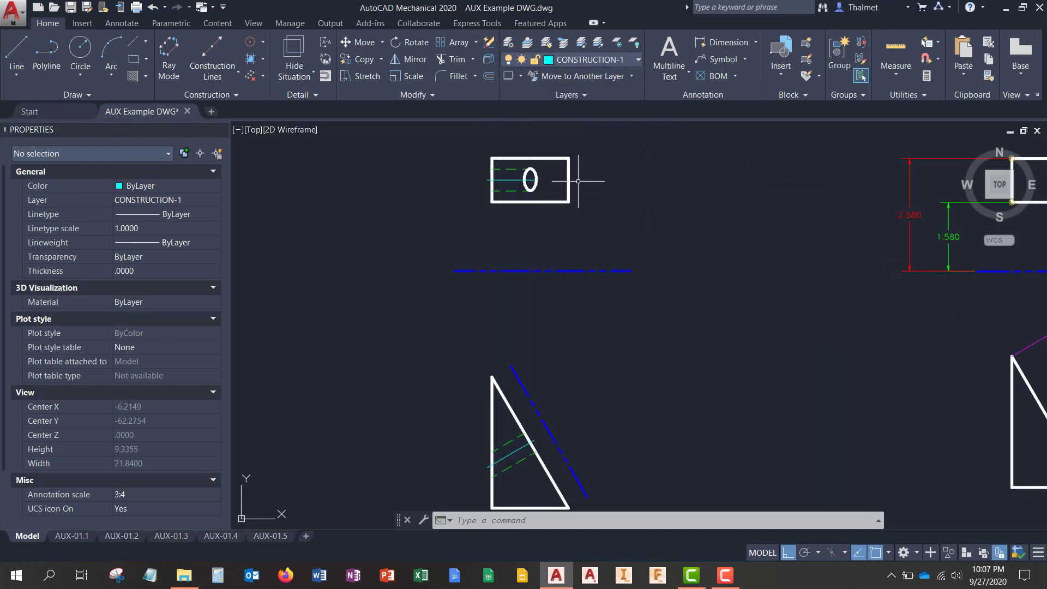
# Draw two vertical construction lines from the lower corners of the holed wedge's top view down past its front view
pyautogui.write('l')
pyautogui.press('Return')
pyautogui.click(493, 201)
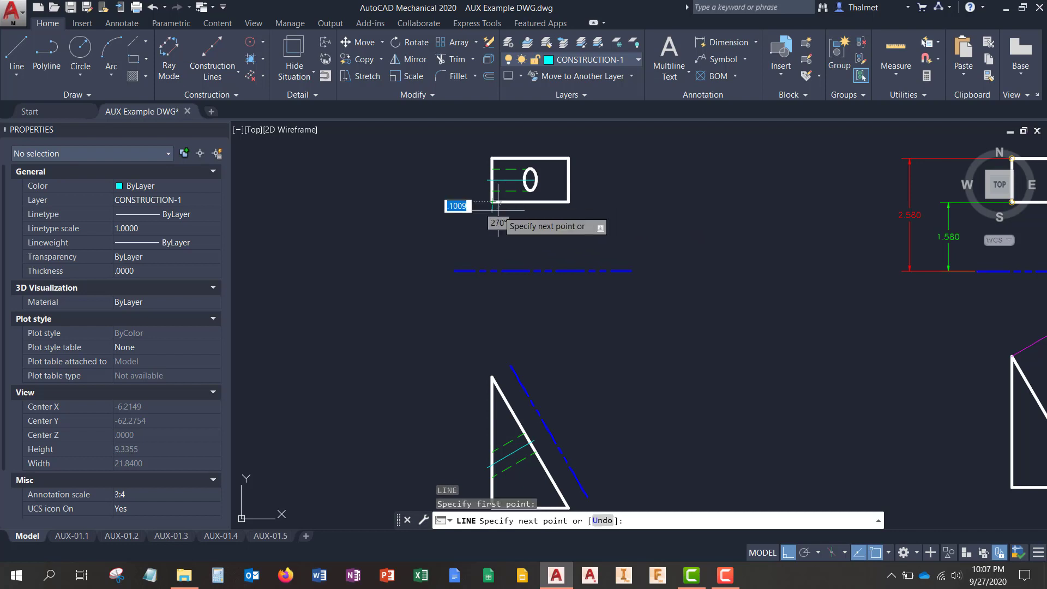
pyautogui.moveTo(505, 395); pyautogui.dragTo(520, 260, button='middle')
pyautogui.click(509, 408)
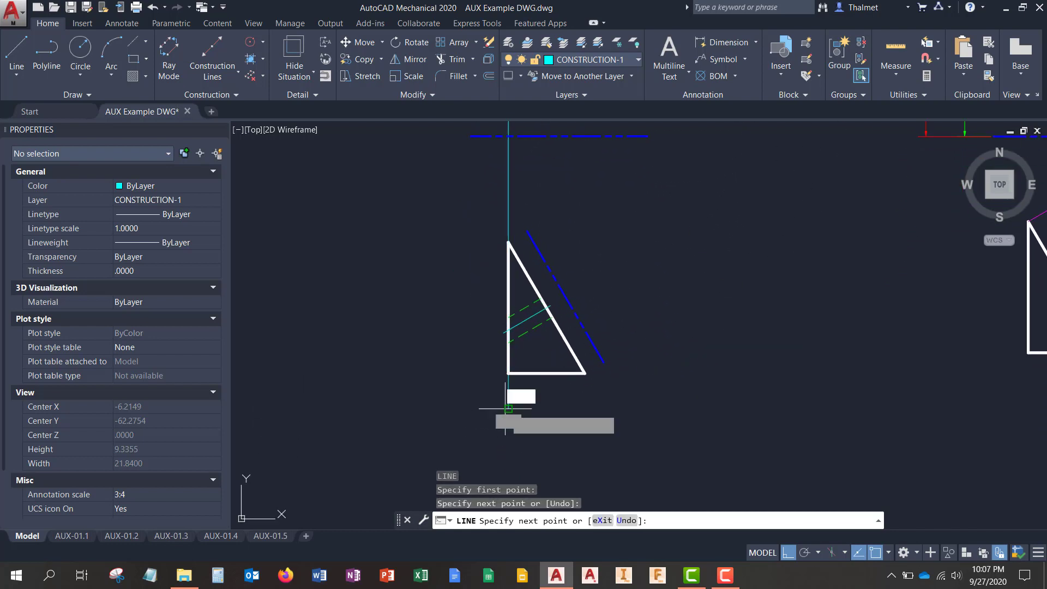
pyautogui.press('Return')
pyautogui.moveTo(650, 191); pyautogui.dragTo(608, 145, button='middle')
pyautogui.press('Return')
pyautogui.click(589, 251)
pyautogui.click(591, 355)
pyautogui.press('Return')
pyautogui.scroll(5, 556, 344)
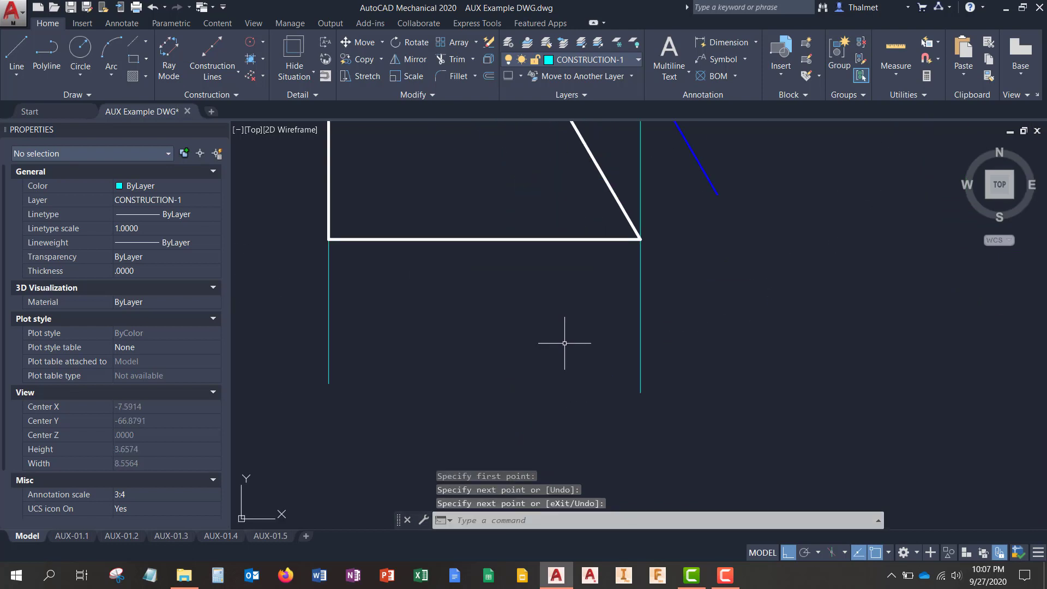
# Check the vertical construction lines against the front view's apex and base corner, and erase both lines
pyautogui.scroll(-2, 562, 341)
pyautogui.scroll(-2, 564, 340)
pyautogui.moveTo(531, 208); pyautogui.dragTo(583, 358, button='middle')
pyautogui.scroll(5, 574, 341)
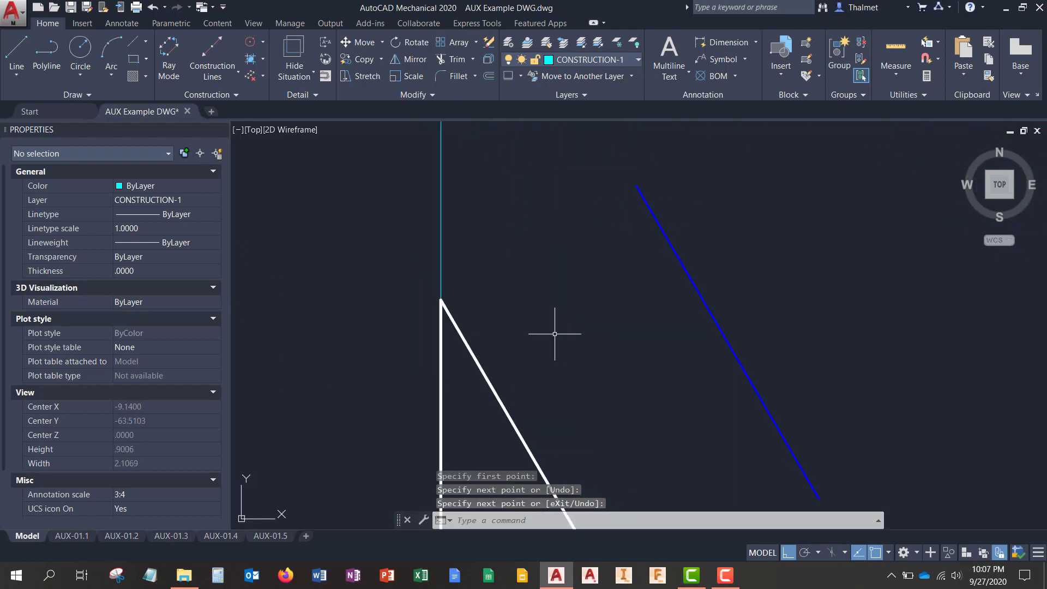
pyautogui.scroll(-4, 484, 259)
pyautogui.click(631, 175)
pyautogui.click(392, 171)
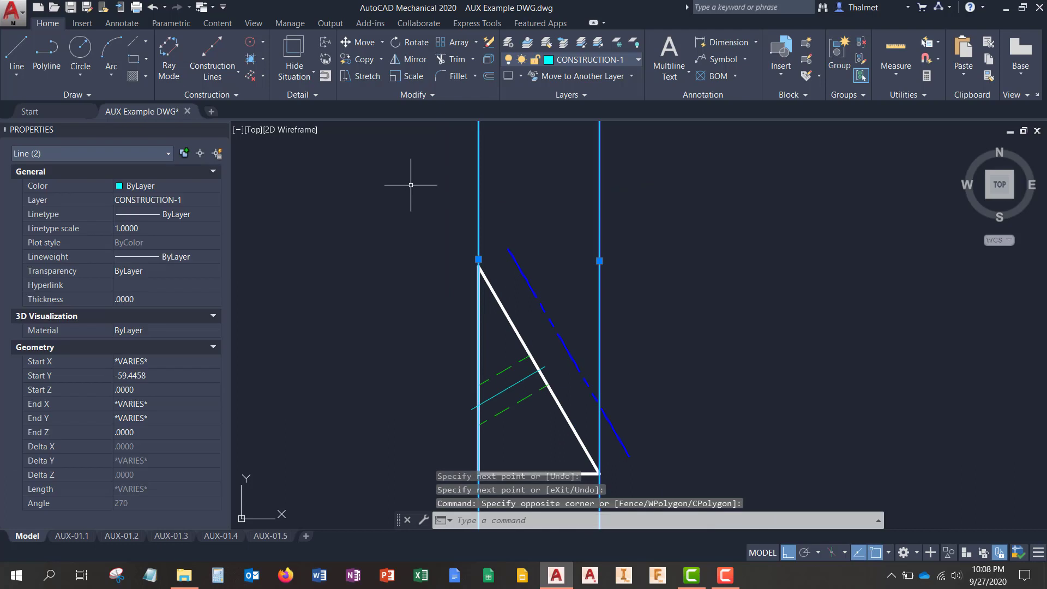
pyautogui.press('Delete')
pyautogui.moveTo(592, 214); pyautogui.dragTo(591, 311, button='middle')
pyautogui.scroll(-2, 573, 287)
pyautogui.moveTo(576, 275); pyautogui.dragTo(545, 280, button='middle')
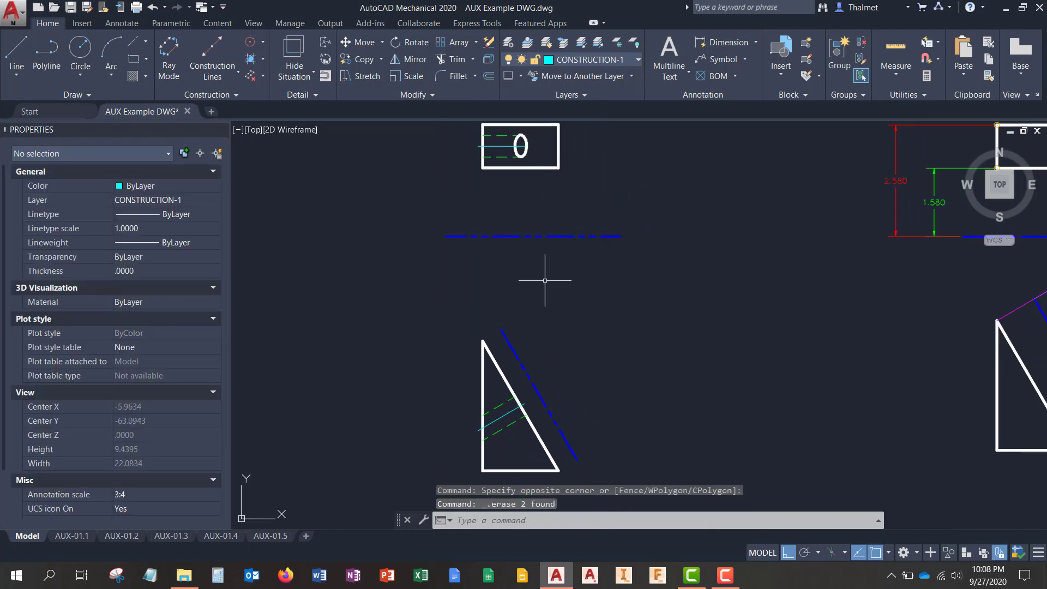
# Draw a vertical construction line from the top view's lower-left corner down past the horizontal reference line
pyautogui.moveTo(531, 212); pyautogui.dragTo(481, 281, button='middle')
pyautogui.scroll(2, 393, 249)
pyautogui.write('l')
pyautogui.press('Return')
pyautogui.click(476, 229)
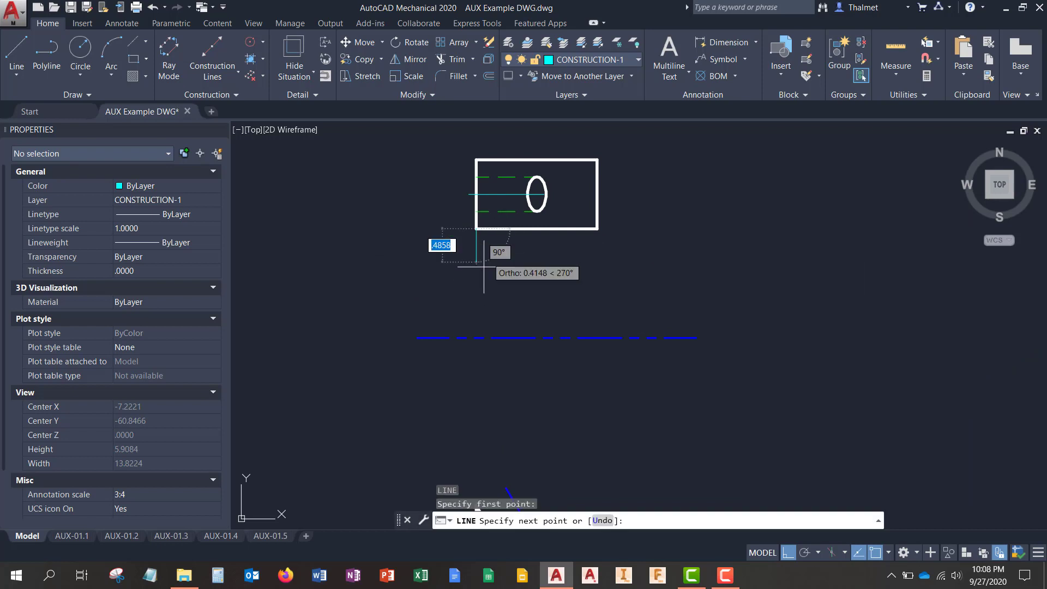
pyautogui.click(461, 385)
pyautogui.press('Return')
pyautogui.press('Return')
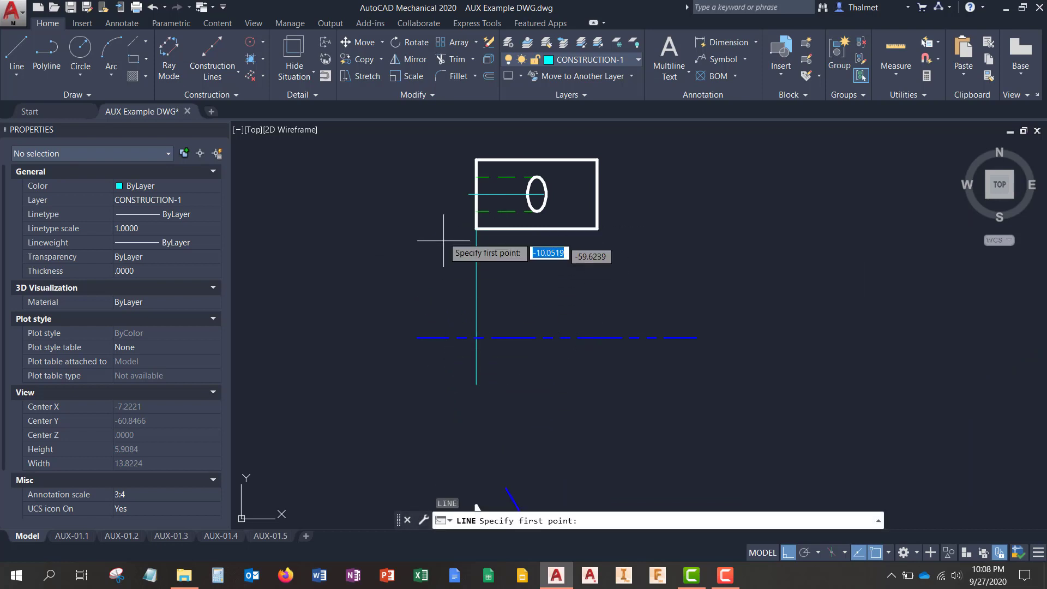
# Draw a vertical construction line from the upper view's left edge down past the horizontal fold line
pyautogui.click(477, 159)
pyautogui.click(491, 391)
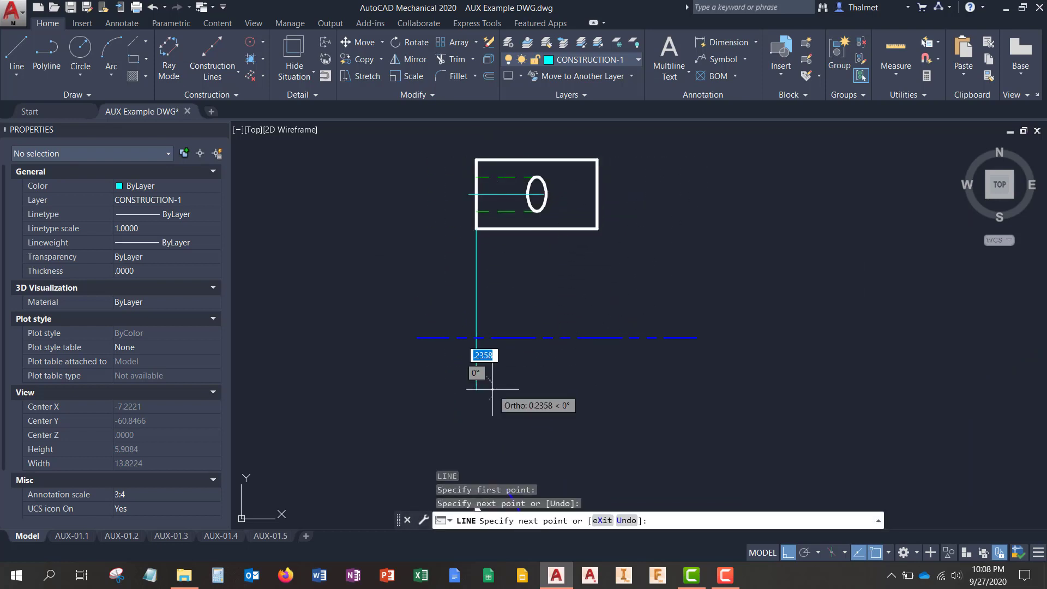
pyautogui.press('Return')
# Trim off the part of the vertical construction line that extends below the horizontal fold line
pyautogui.write('tr')
pyautogui.press('Return')
pyautogui.press('Return')
pyautogui.click(493, 380)
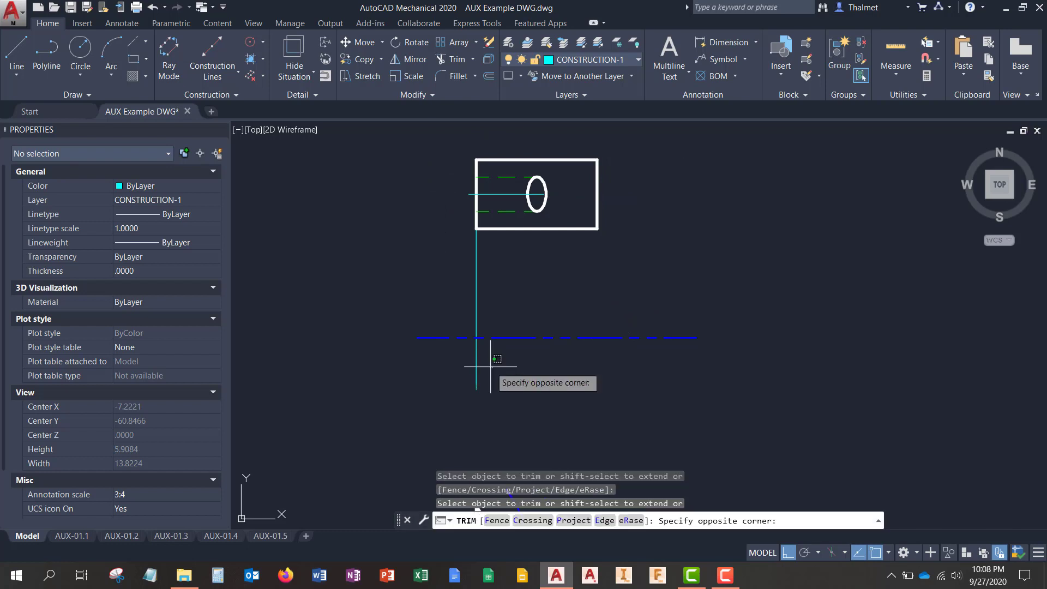
pyautogui.click(466, 349)
pyautogui.press('Return')
pyautogui.scroll(-2, 487, 367)
pyautogui.moveTo(513, 315); pyautogui.dragTo(491, 302, button='middle')
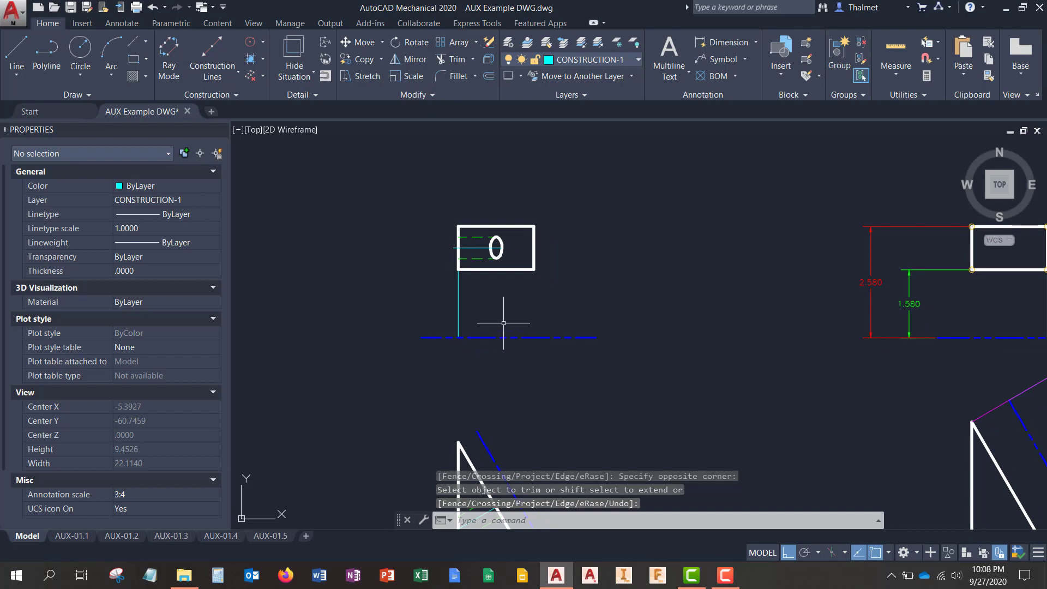
pyautogui.scroll(2, 491, 304)
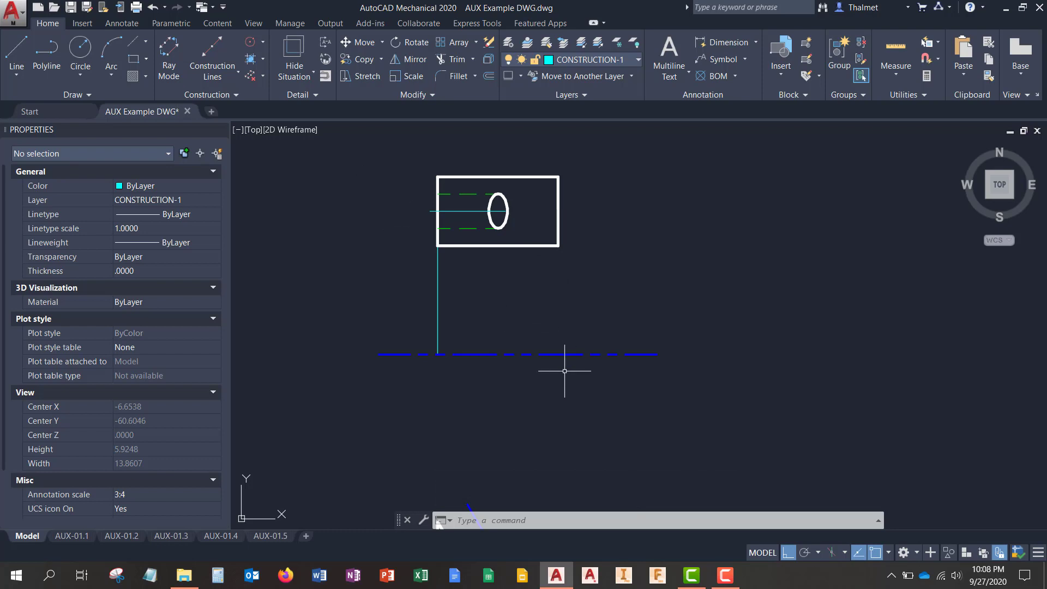
pyautogui.write('l')
pyautogui.press('Return')
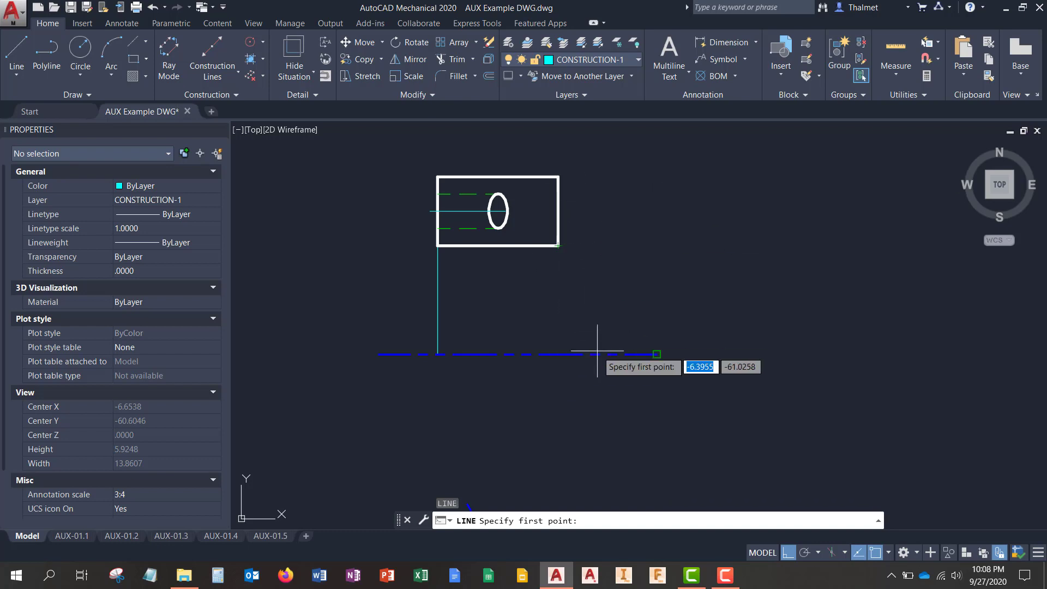
pyautogui.press('Escape')
# Make CONSTRUCTION-2 the current layer
pyautogui.moveTo(543, 373)
pyautogui.mouseDown(button='middle')
pyautogui.moveTo(542, 219)
pyautogui.moveTo(552, 241)
pyautogui.mouseUp(button='middle')
pyautogui.scroll(-2, 543, 217)
pyautogui.click(621, 60)
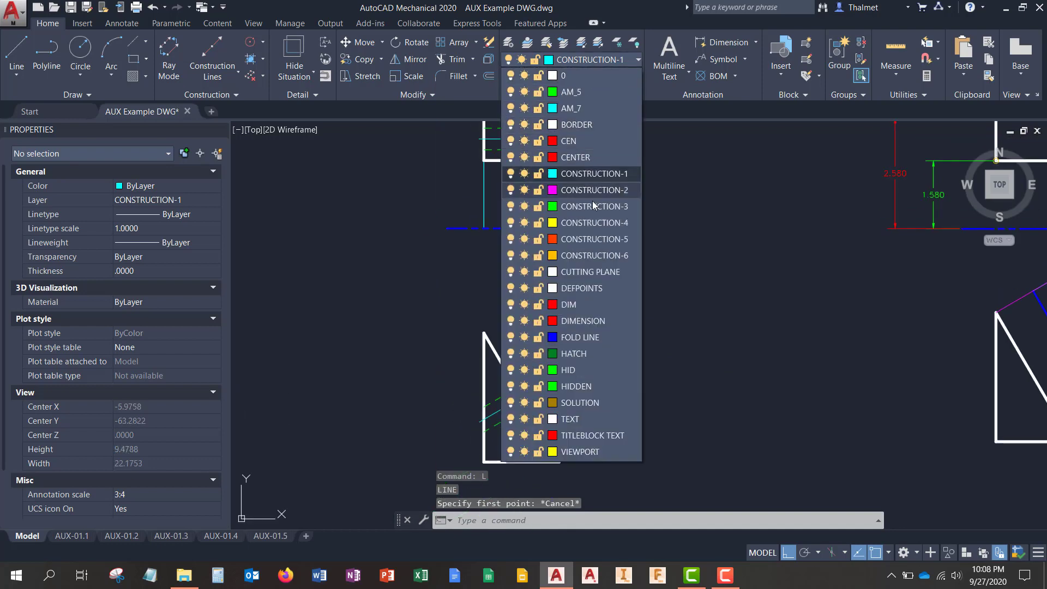
pyautogui.click(590, 195)
# Draw a projection line from the triangle's top vertex to the upper end of the inclined fold line
pyautogui.scroll(6, 469, 333)
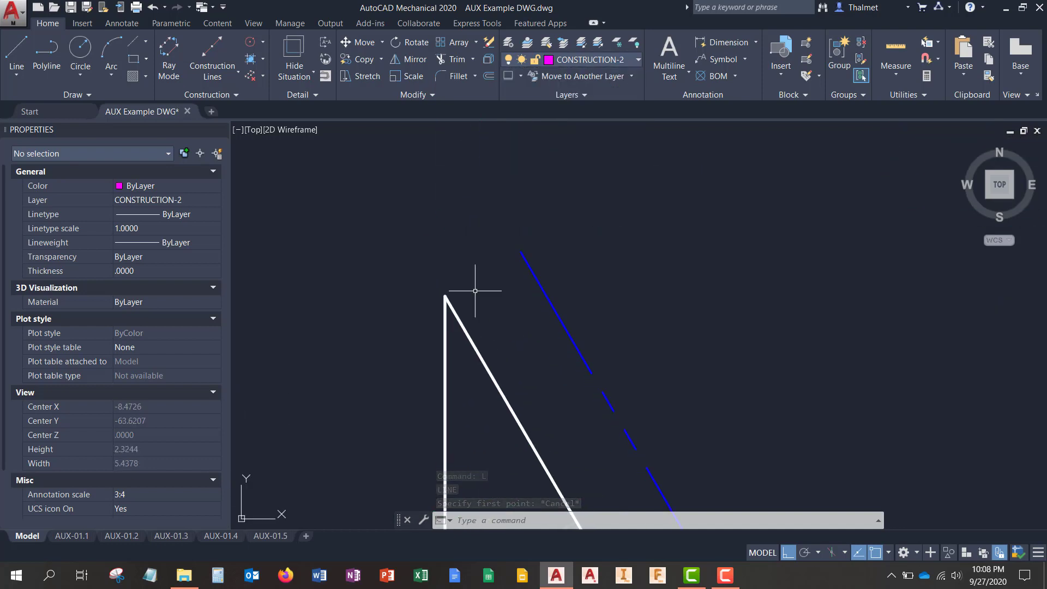
pyautogui.write('l')
pyautogui.press('Return')
pyautogui.click(446, 296)
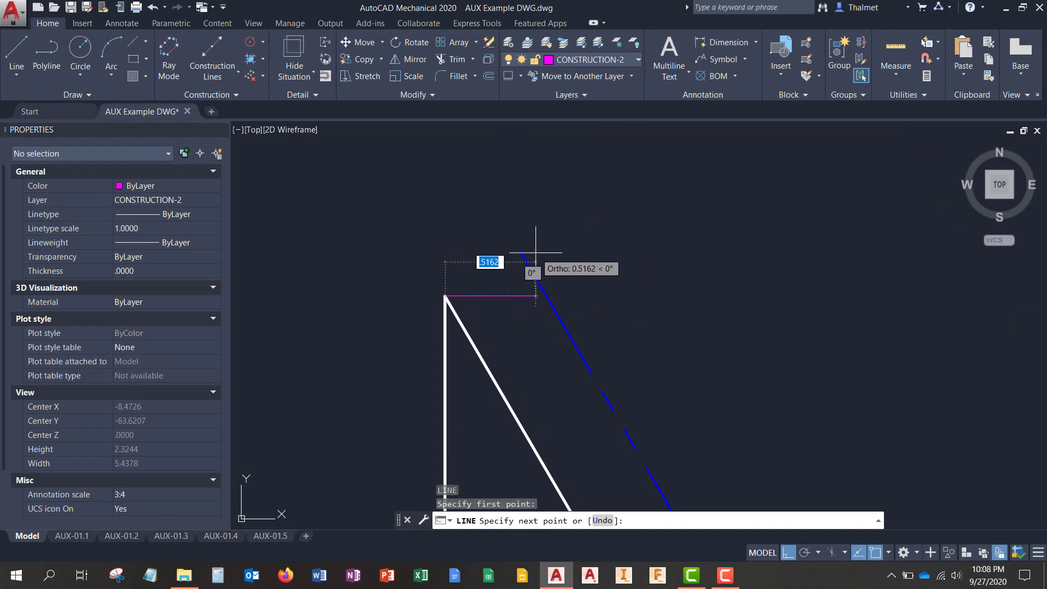
pyautogui.press('Return')
# Copy the projection line from the triangle's top vertex to its lower-right vertex
pyautogui.scroll(-4, 490, 169)
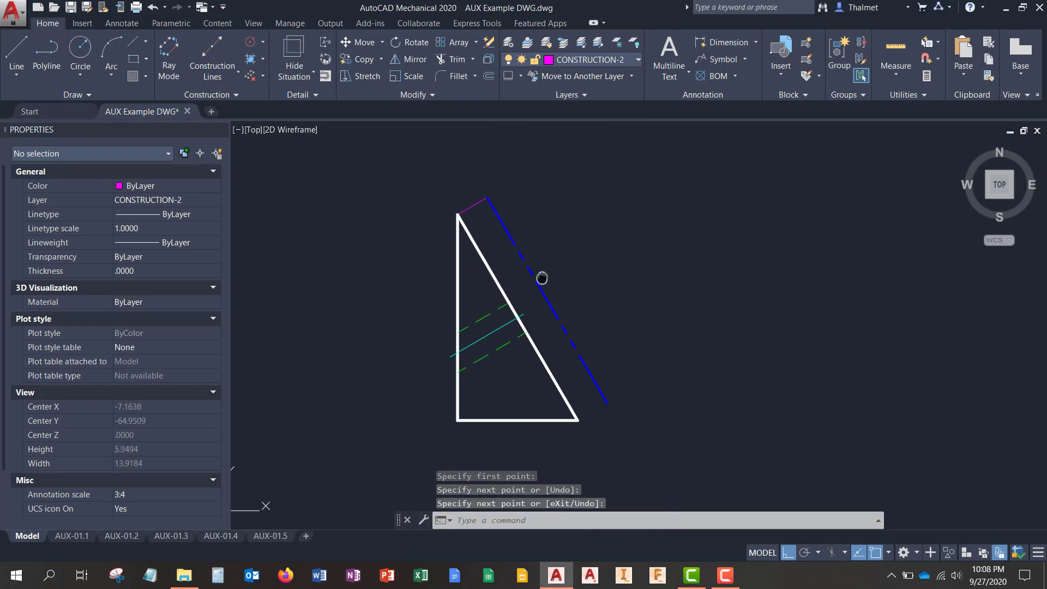
pyautogui.write('co')
pyautogui.press('Return')
pyautogui.scroll(3, 523, 272)
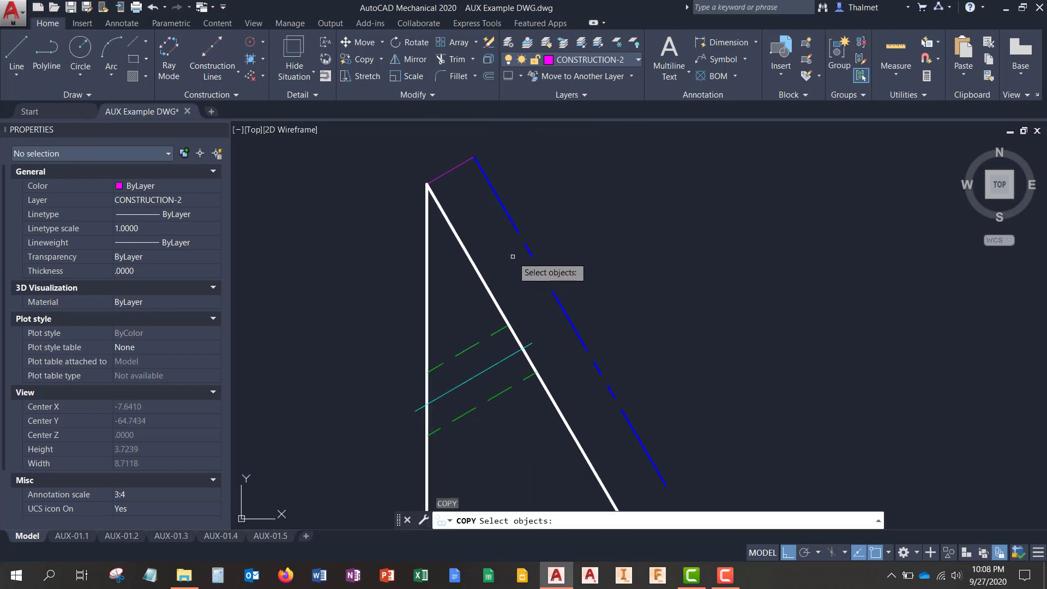
pyautogui.click(459, 166)
pyautogui.press('Return')
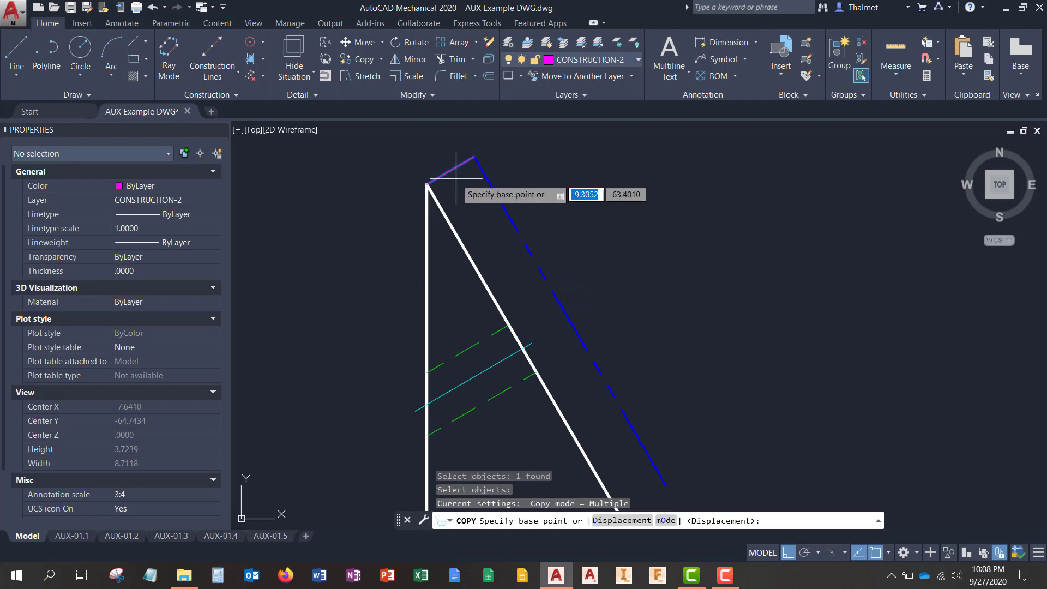
pyautogui.click(427, 184)
pyautogui.moveTo(555, 391); pyautogui.dragTo(462, 104, button='middle')
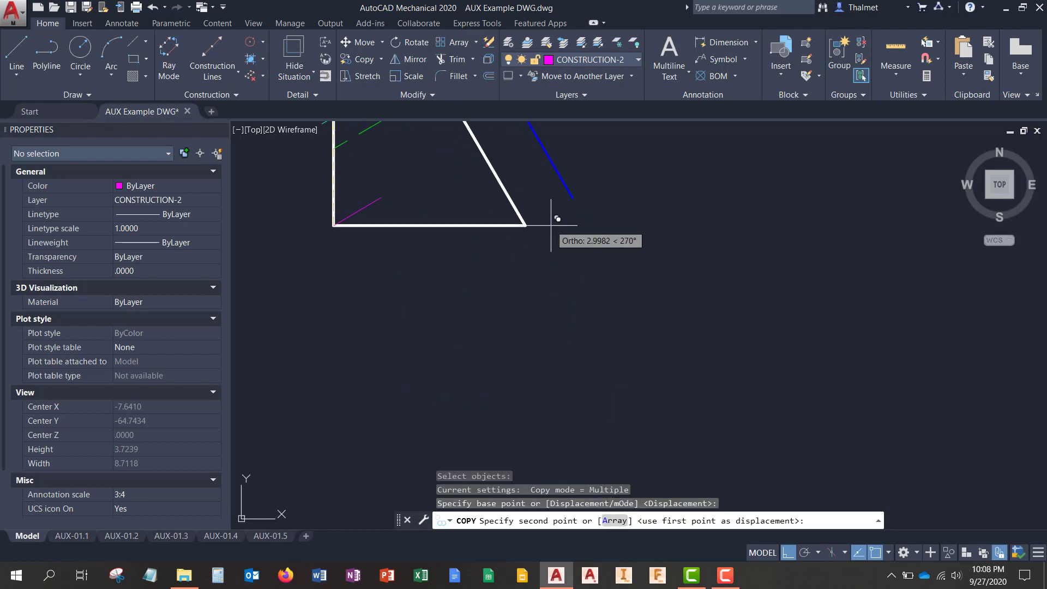
pyautogui.click(527, 224)
# Place another copy of the projection line where the hole's centre axis meets the triangle's sloped edge
pyautogui.moveTo(516, 154); pyautogui.dragTo(662, 378, button='middle')
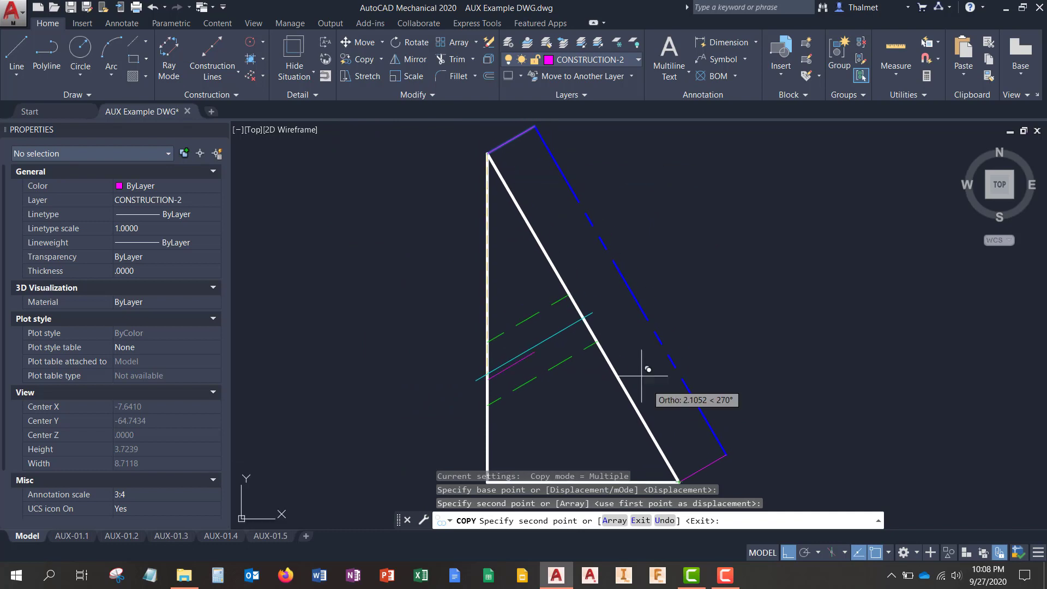
pyautogui.scroll(-6, 546, 327)
pyautogui.scroll(6, 589, 314)
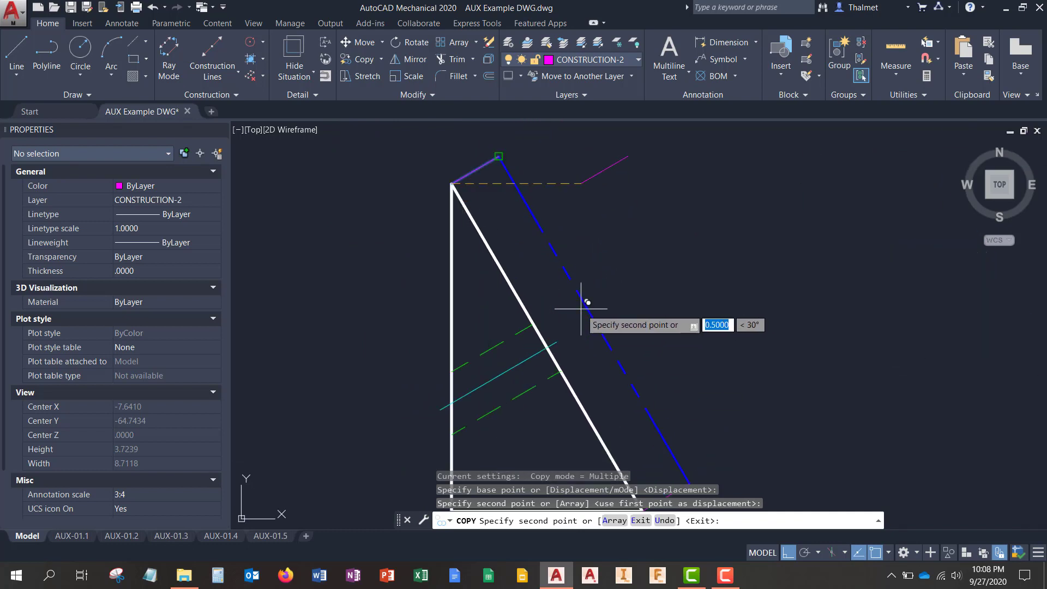
pyautogui.scroll(2, 550, 349)
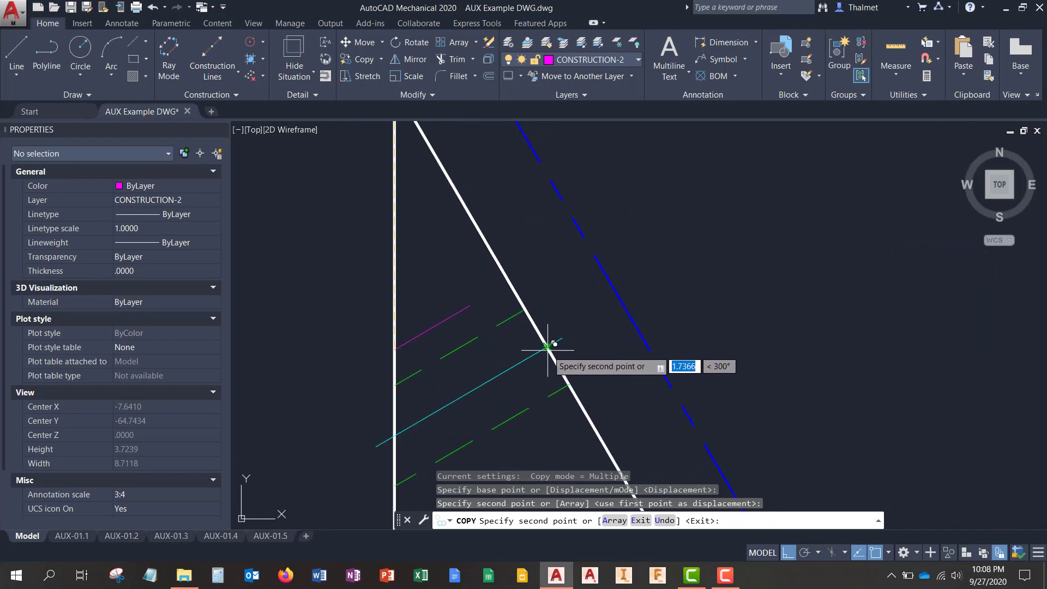
pyautogui.scroll(-4, 704, 361)
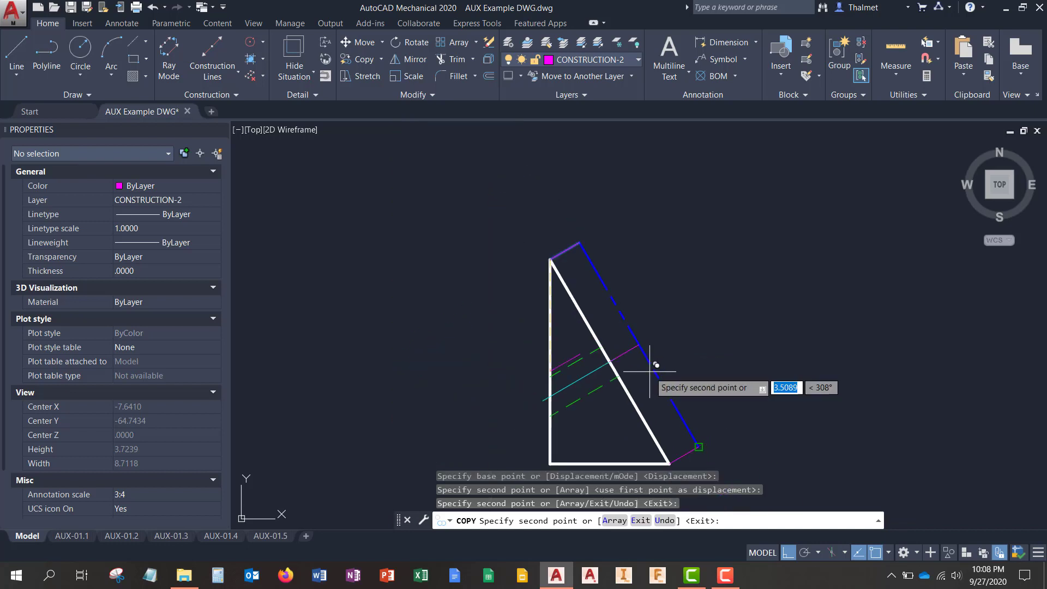
# Copy the projection line to the end of the hole's upper hidden line on the sloped edge, then end the copying
pyautogui.scroll(5, 626, 360)
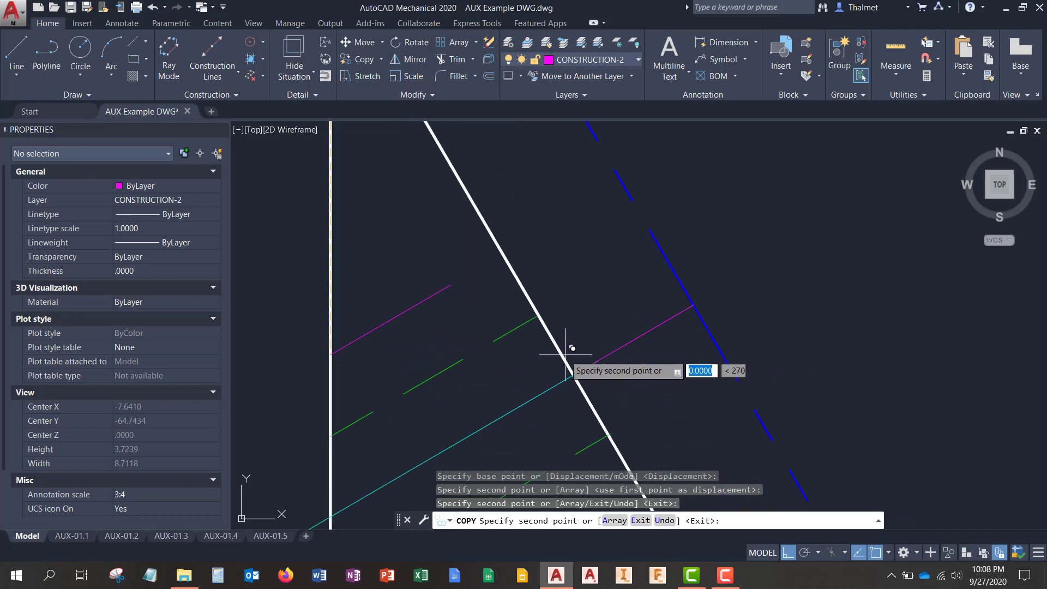
pyautogui.click(536, 315)
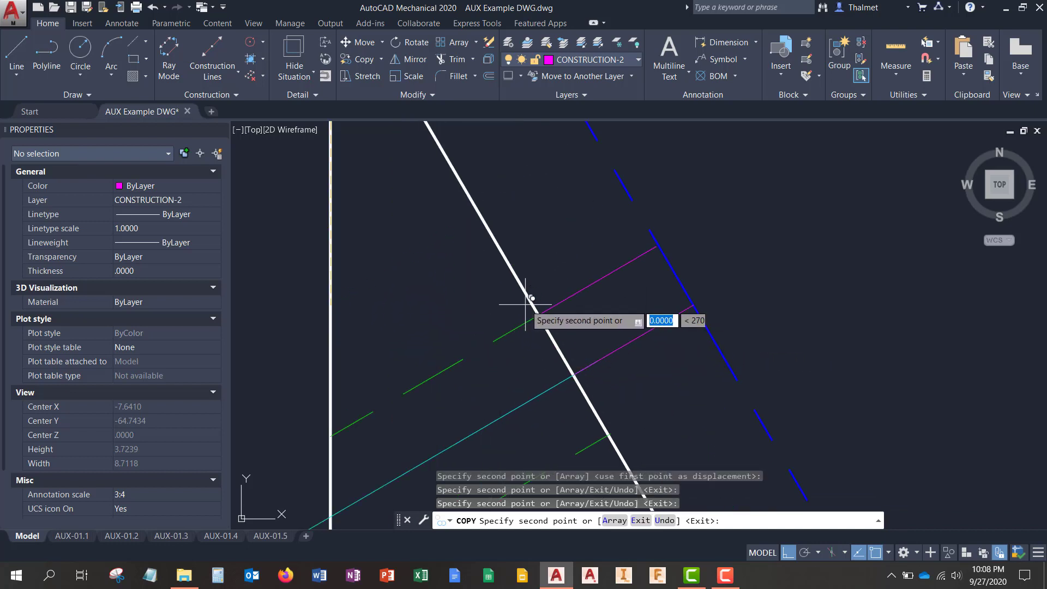
pyautogui.scroll(-5, 520, 299)
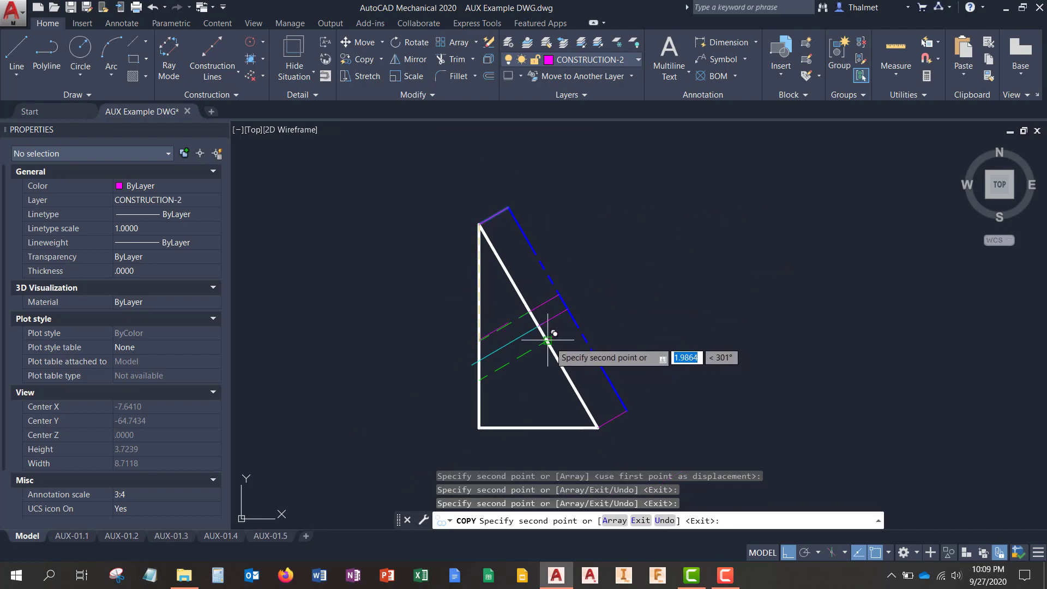
pyautogui.scroll(4, 543, 328)
pyautogui.scroll(5, 535, 347)
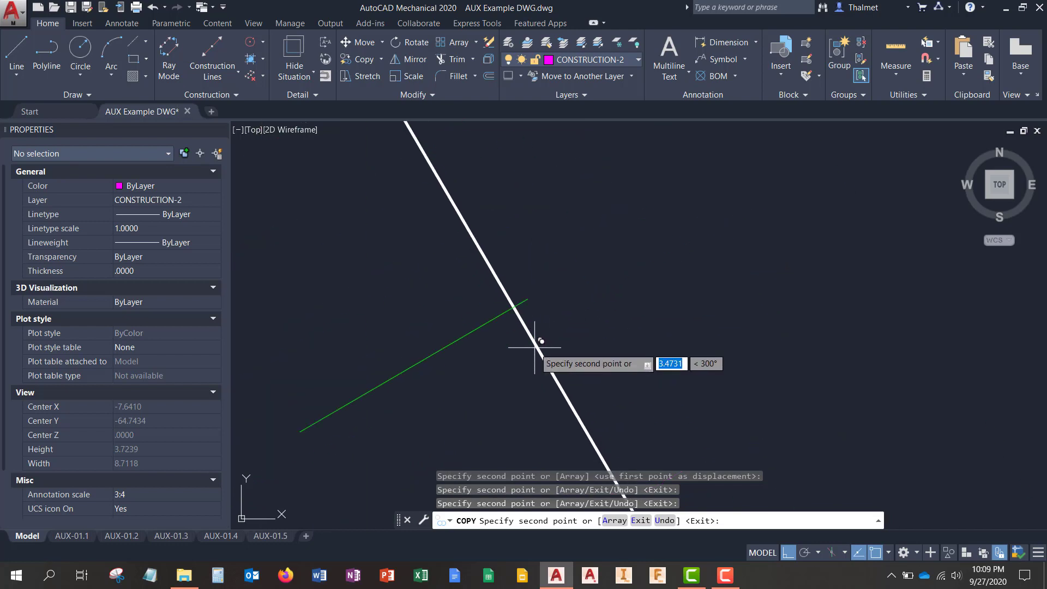
pyautogui.scroll(-6, 544, 351)
pyautogui.scroll(3, 472, 235)
pyautogui.scroll(-2, 470, 223)
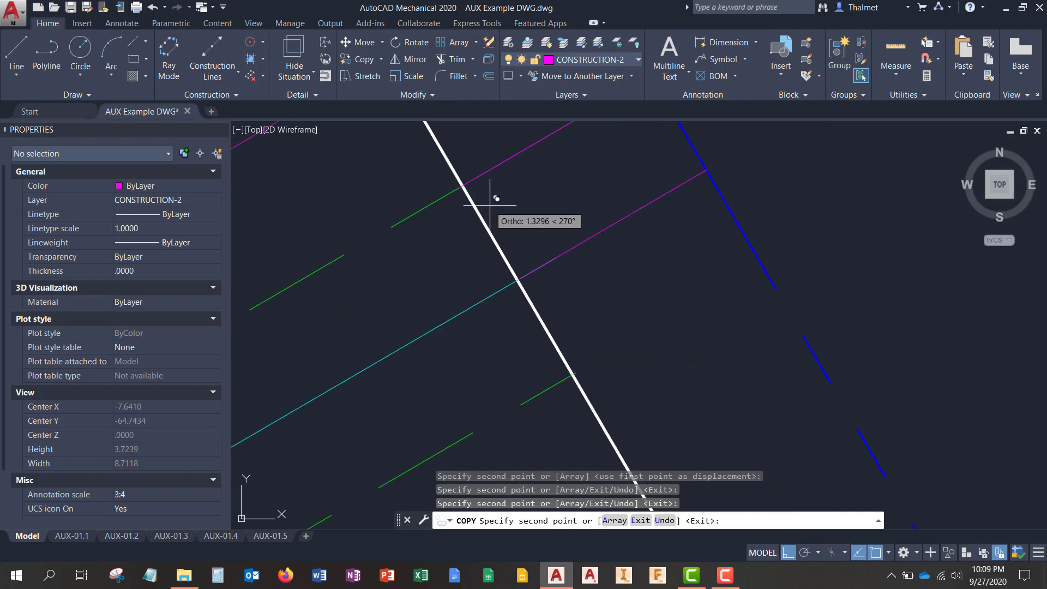
pyautogui.press('Escape')
pyautogui.press('Escape')
# Delete the projection line copied to the hole's upper hidden line
pyautogui.scroll(5, 643, 303)
pyautogui.click(649, 285)
pyautogui.click(627, 246)
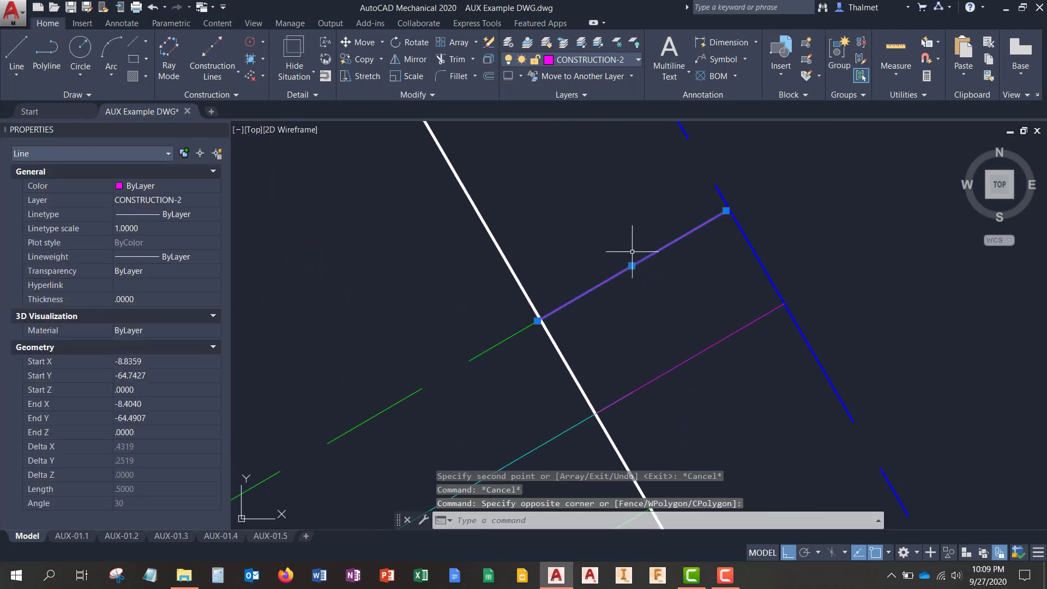
pyautogui.press('Delete')
pyautogui.scroll(4, 515, 350)
pyautogui.moveTo(515, 350)
pyautogui.mouseDown(button='middle')
pyautogui.moveTo(548, 330)
pyautogui.moveTo(541, 355)
pyautogui.mouseUp(button='middle')
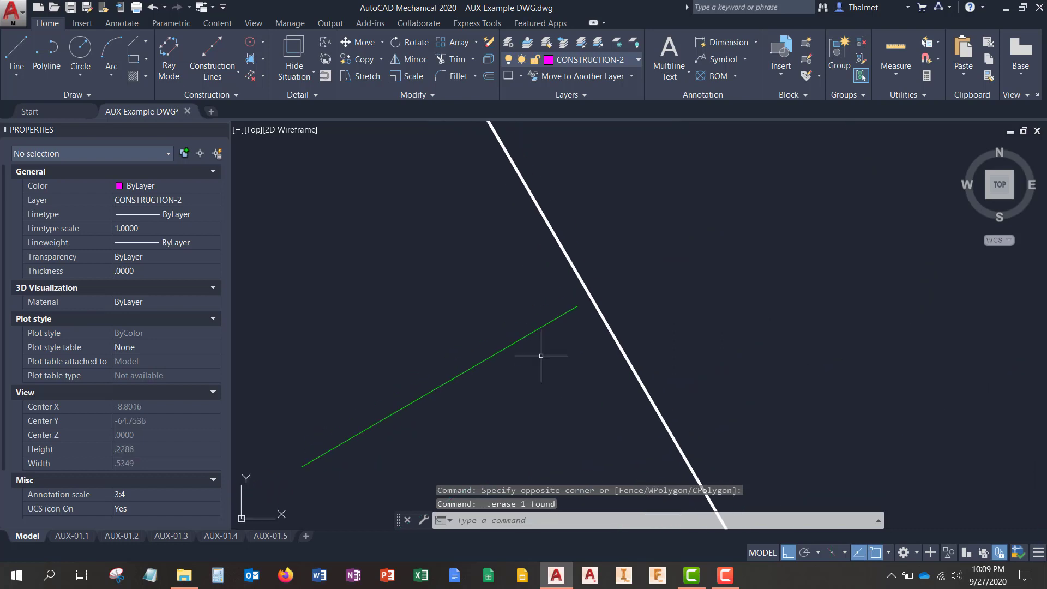
pyautogui.press('Return')
pyautogui.click(573, 312)
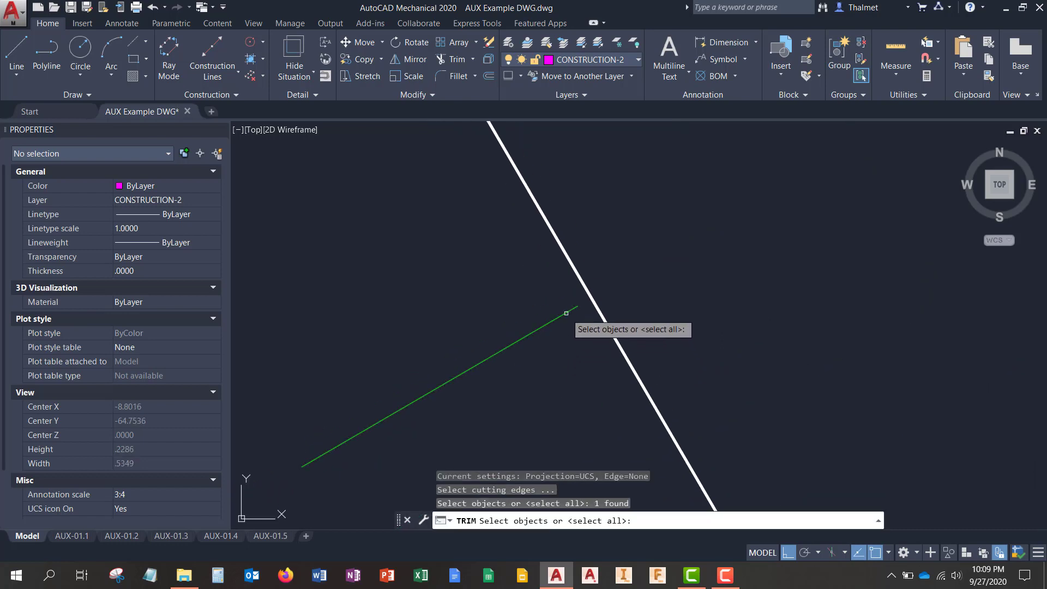
pyautogui.press('Escape')
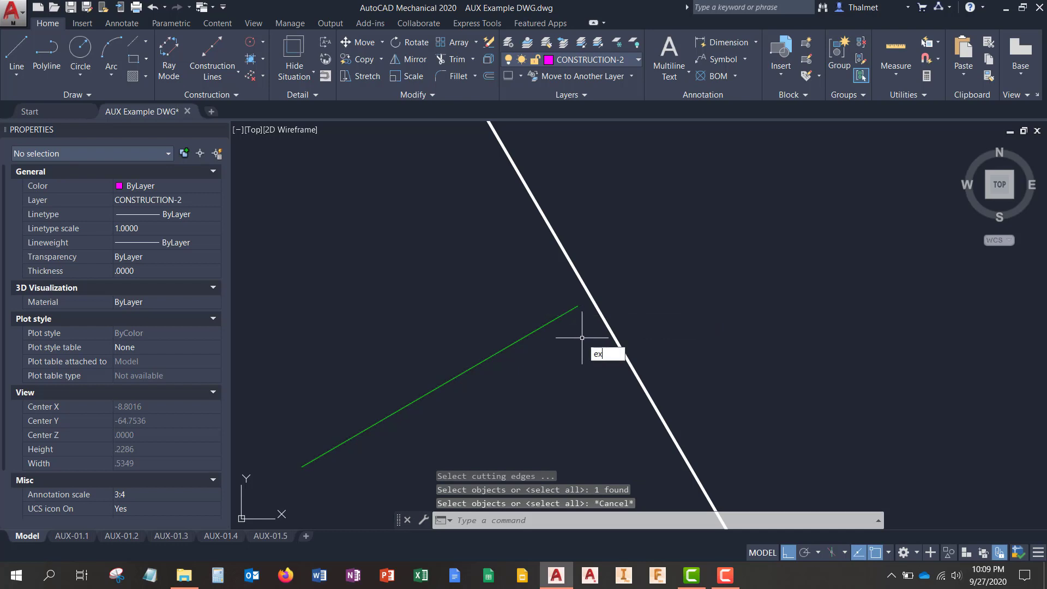
# Extend the hole's upper hidden line to the triangle's sloped edge
pyautogui.write('ex')
pyautogui.press('Return')
pyautogui.click(594, 305)
pyautogui.press('Return')
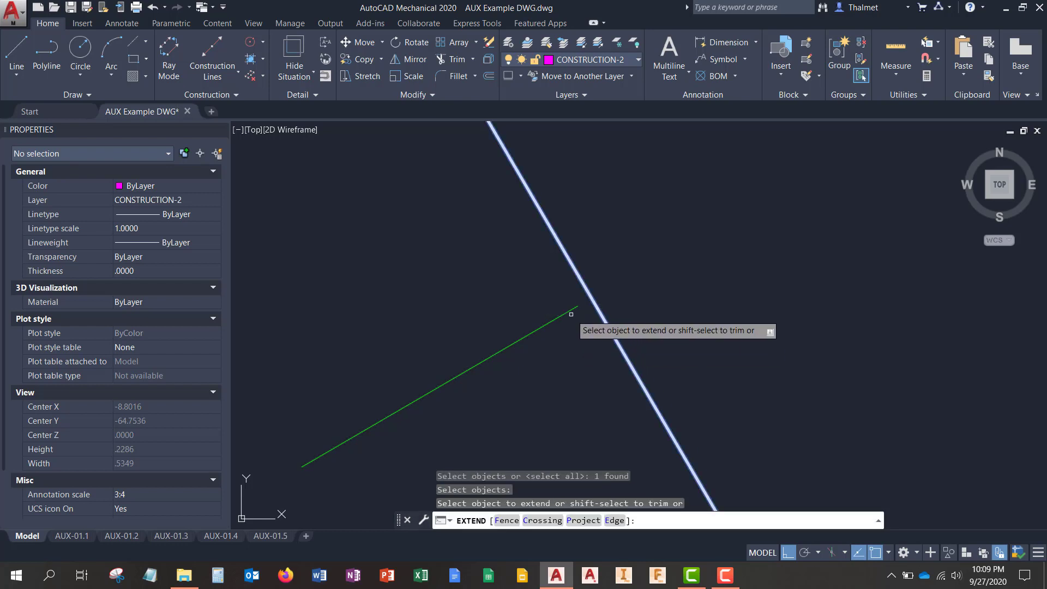
pyautogui.click(571, 310)
# Trim the hole's lower hidden line back to the triangle's sloped edge
pyautogui.scroll(-5, 564, 241)
pyautogui.scroll(5, 612, 375)
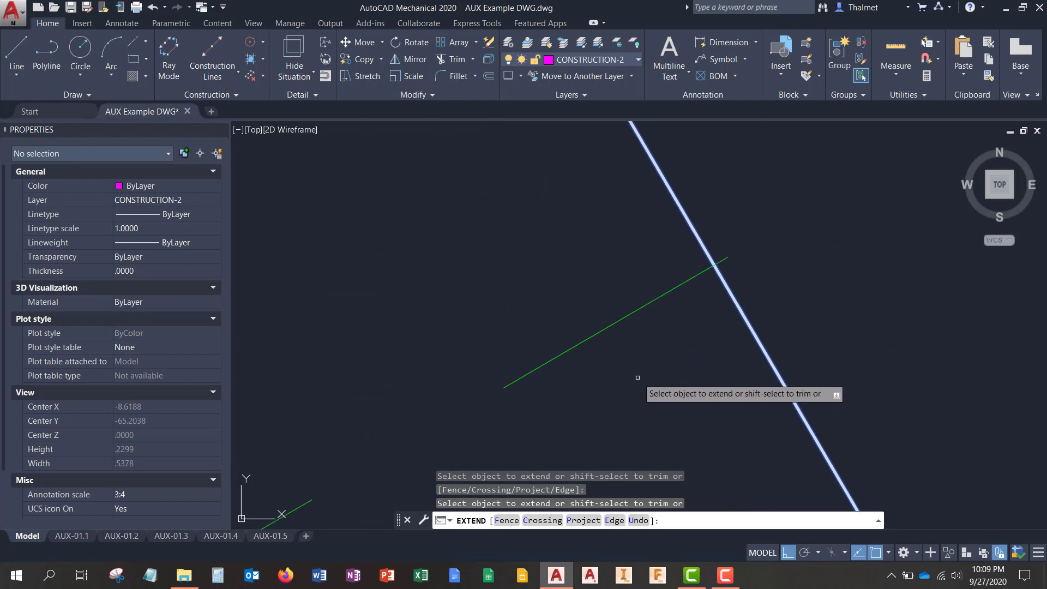
pyautogui.moveTo(676, 320); pyautogui.dragTo(658, 336, button='middle')
pyautogui.keyDown('shift'); pyautogui.click(708, 273); pyautogui.keyUp('shift')
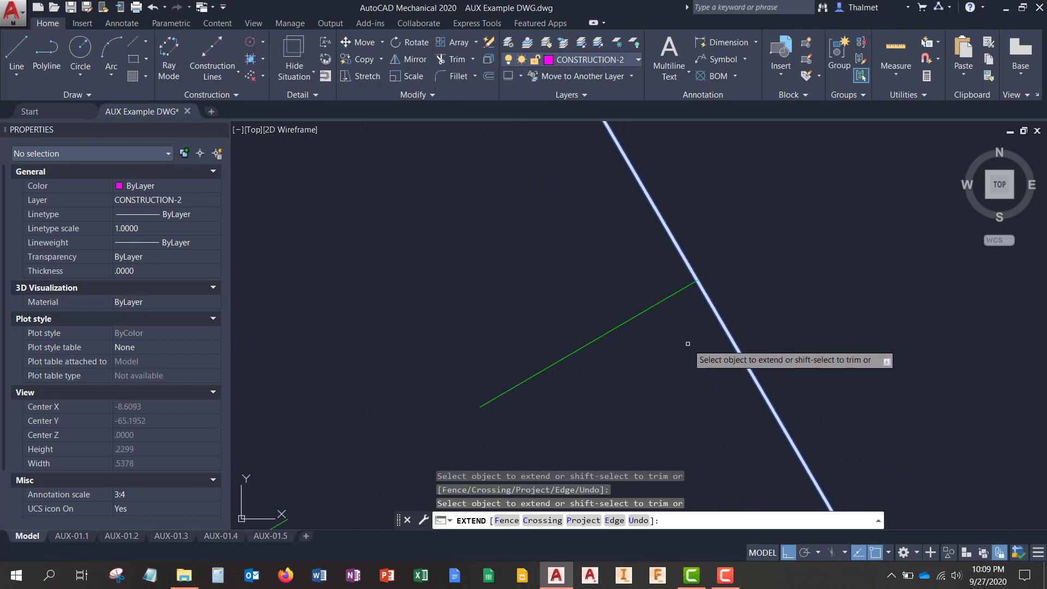
pyautogui.scroll(-8, 682, 340)
pyautogui.press('Return')
# Copy the hole's central projection line from its sloped-edge endpoint to the ends of both hidden lines, then end the copying
pyautogui.scroll(-4, 477, 287)
pyautogui.moveTo(623, 301); pyautogui.dragTo(563, 336, button='middle')
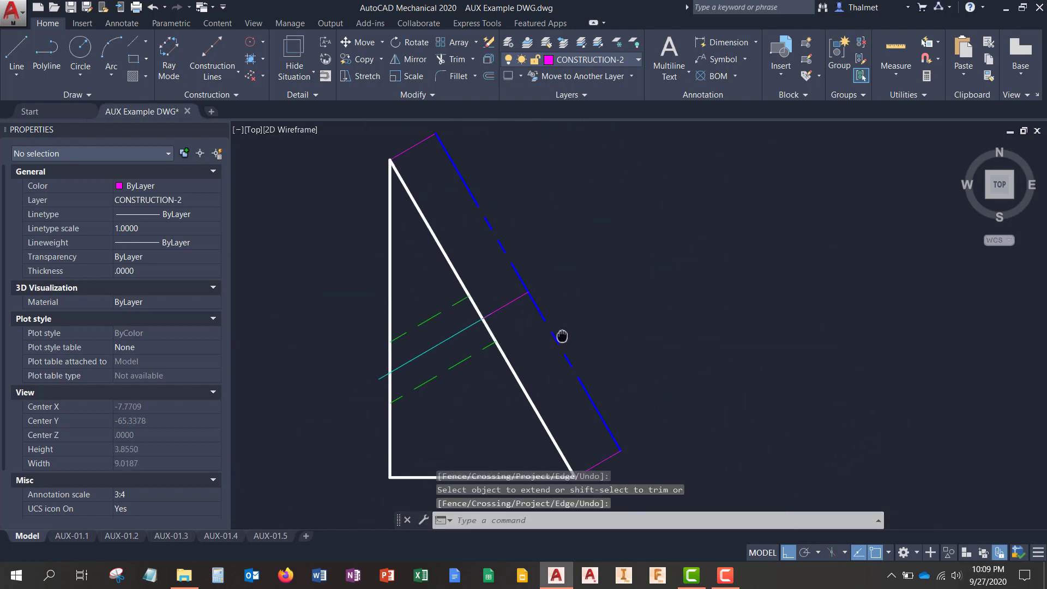
pyautogui.scroll(4, 505, 304)
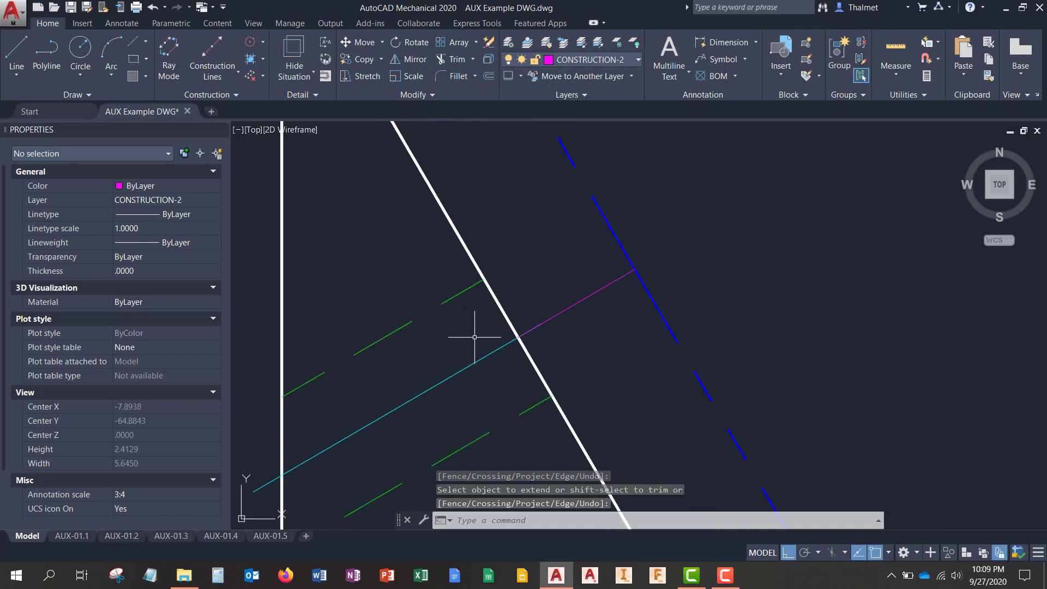
pyautogui.scroll(12, 518, 335)
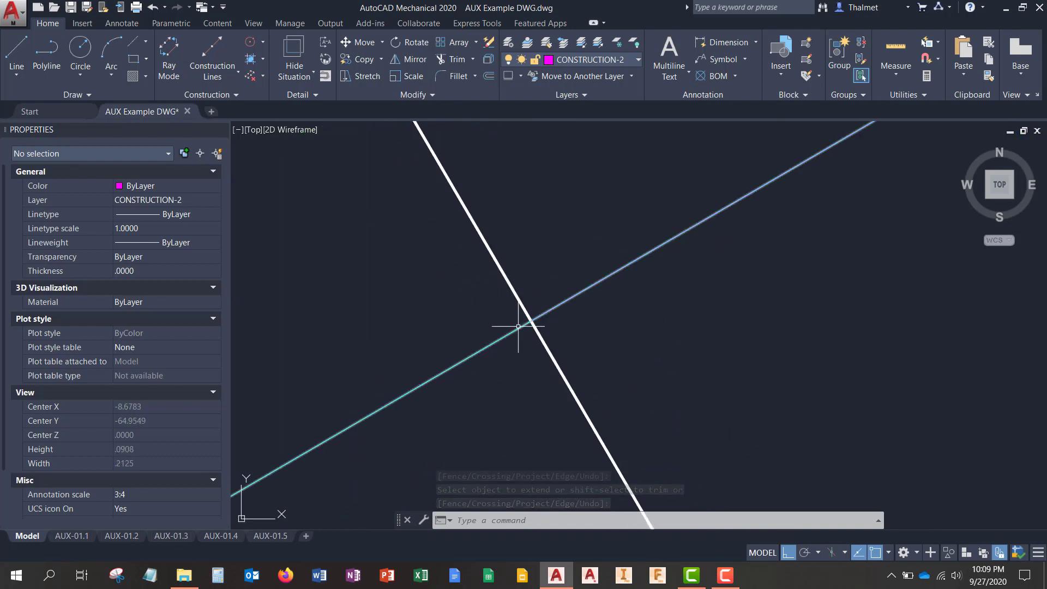
pyautogui.scroll(-12, 518, 327)
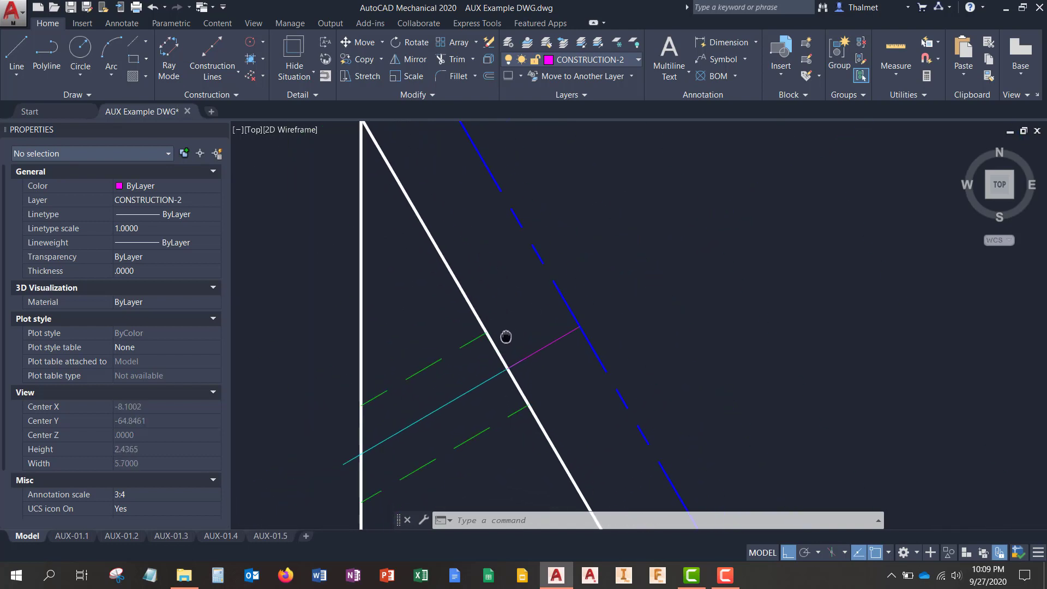
pyautogui.moveTo(506, 337); pyautogui.dragTo(500, 344, button='middle')
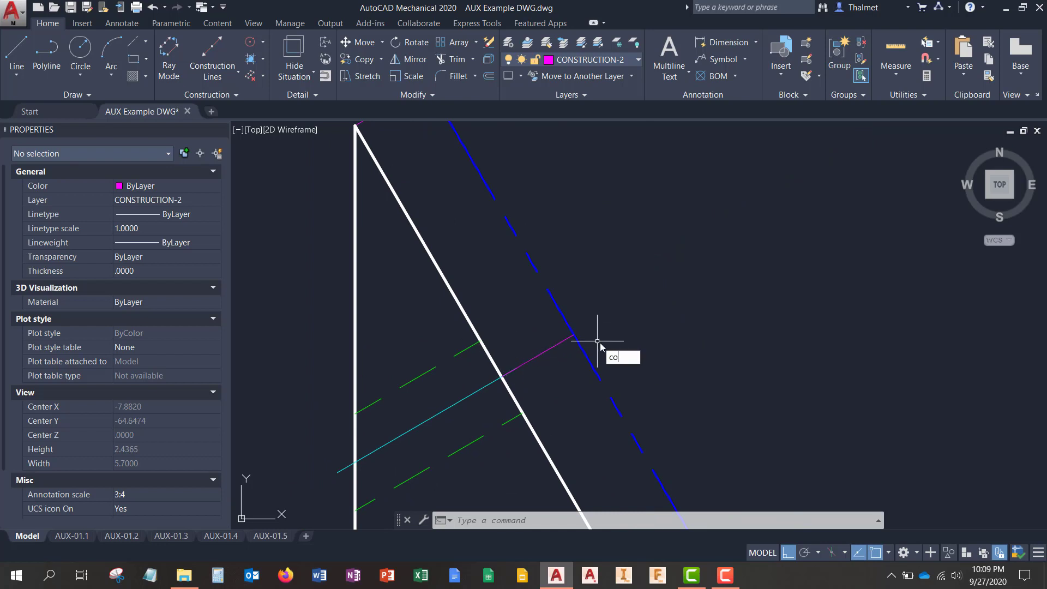
pyautogui.press('Return')
pyautogui.click(553, 346)
pyautogui.press('Return')
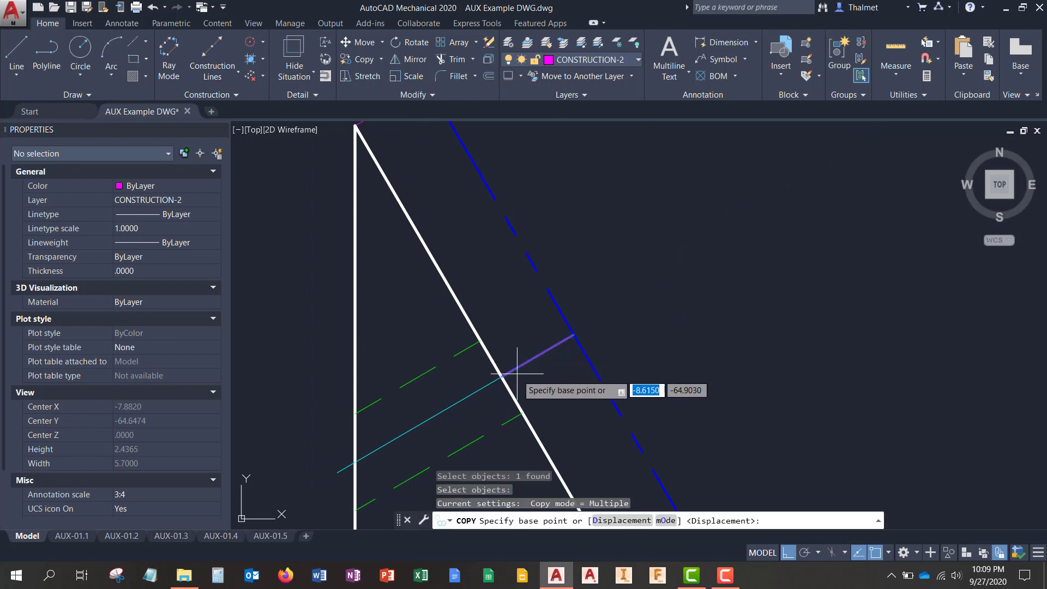
pyautogui.scroll(4, 517, 374)
pyautogui.click(482, 380)
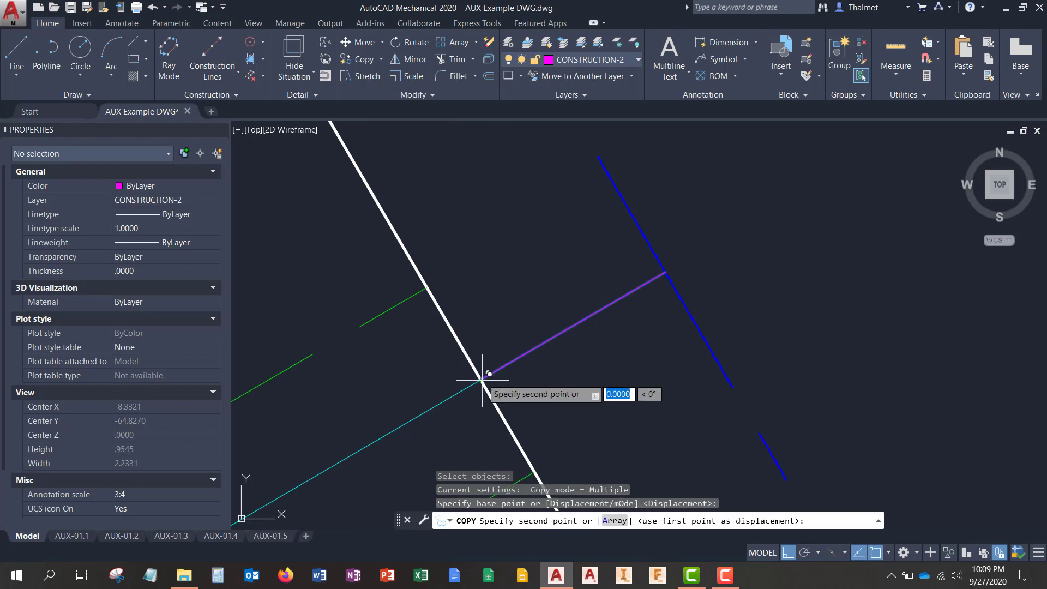
pyautogui.moveTo(470, 356); pyautogui.dragTo(473, 170, button='middle')
pyautogui.click(527, 305)
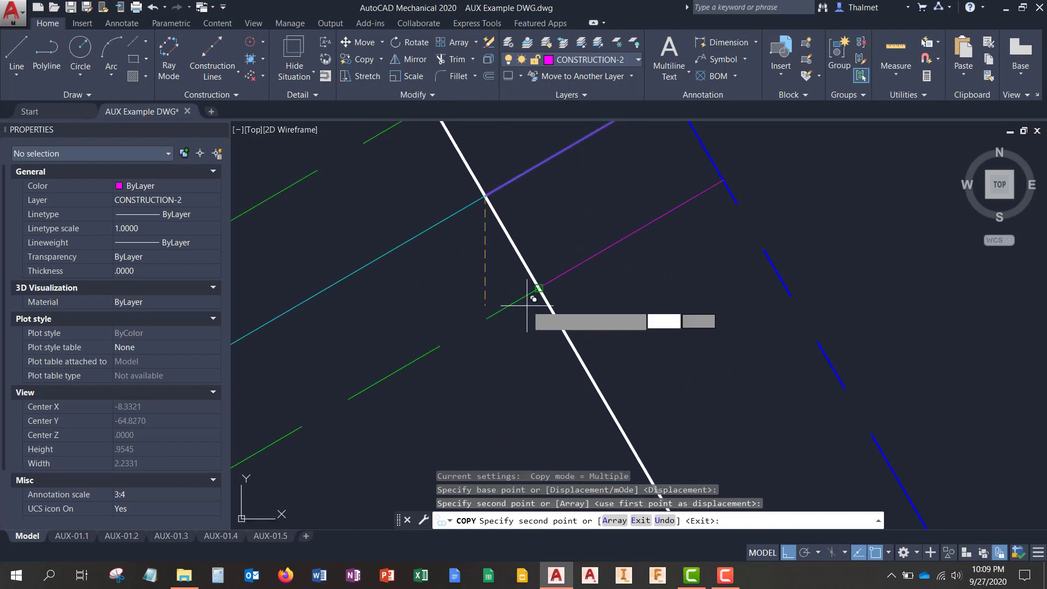
pyautogui.click(526, 300)
pyautogui.scroll(-5, 566, 311)
pyautogui.moveTo(570, 304); pyautogui.dragTo(596, 349, button='middle')
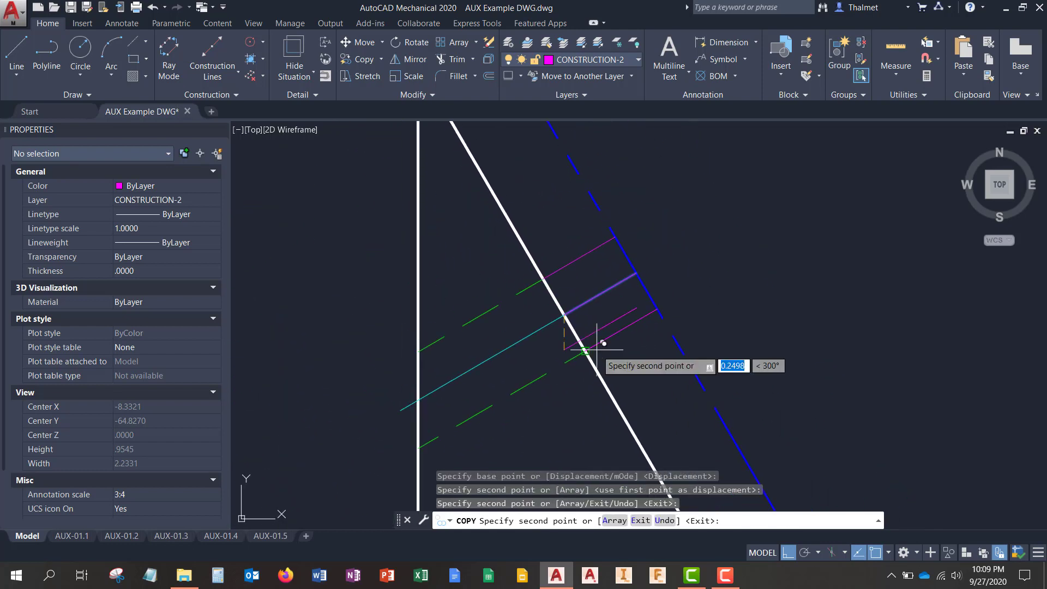
pyautogui.press('Escape')
# Inspect where the copied hole projection lines meet the inclined fold line
pyautogui.scroll(-1, 618, 290)
pyautogui.moveTo(629, 289); pyautogui.dragTo(610, 283, button='middle')
pyautogui.scroll(5, 606, 255)
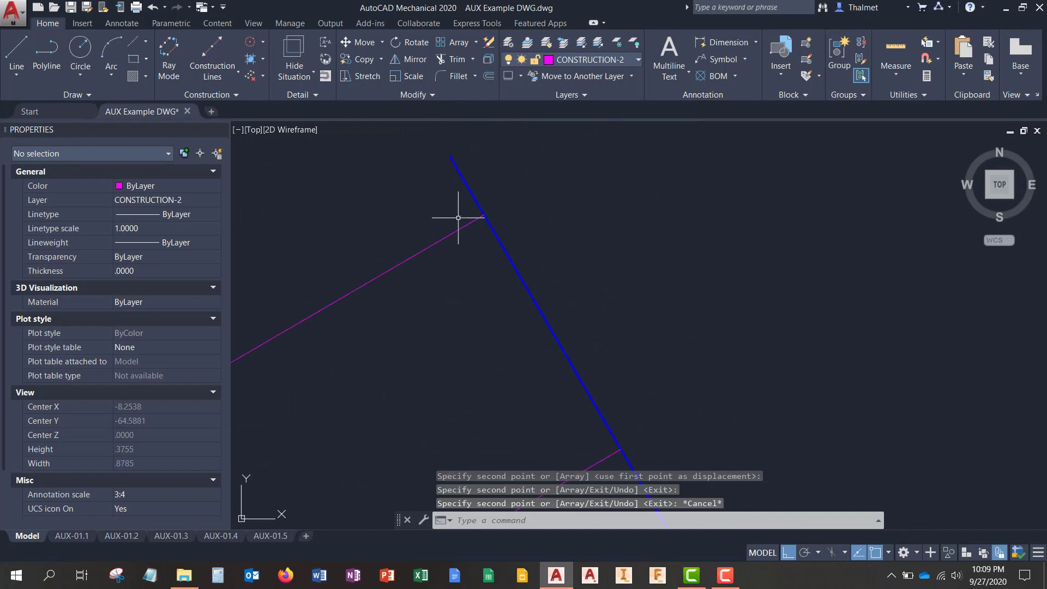
pyautogui.moveTo(458, 218); pyautogui.dragTo(544, 217, button='middle')
pyautogui.scroll(-2, 556, 203)
pyautogui.scroll(10, 655, 229)
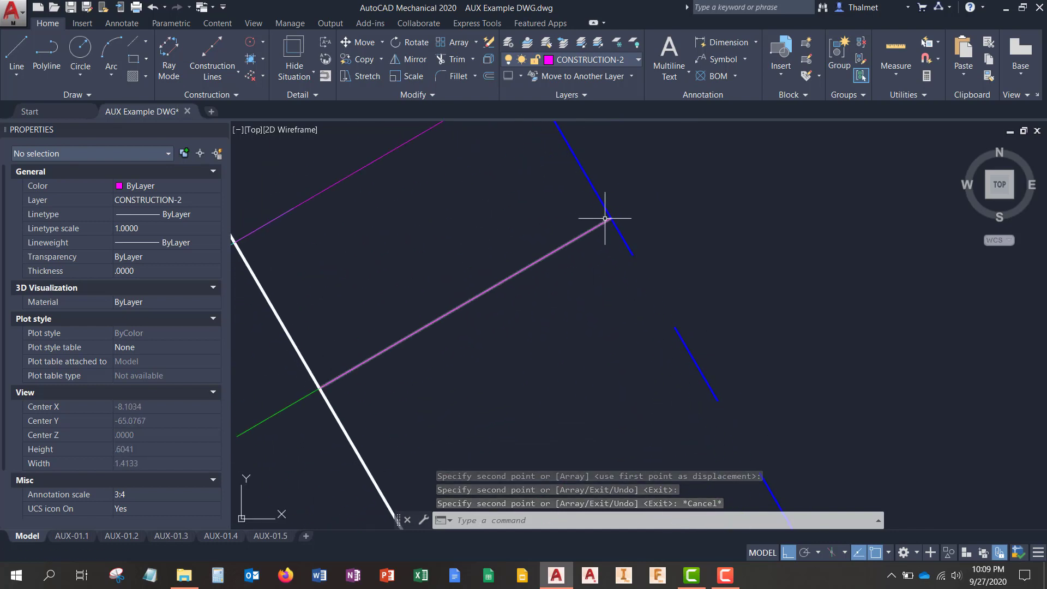
pyautogui.scroll(-20, 696, 273)
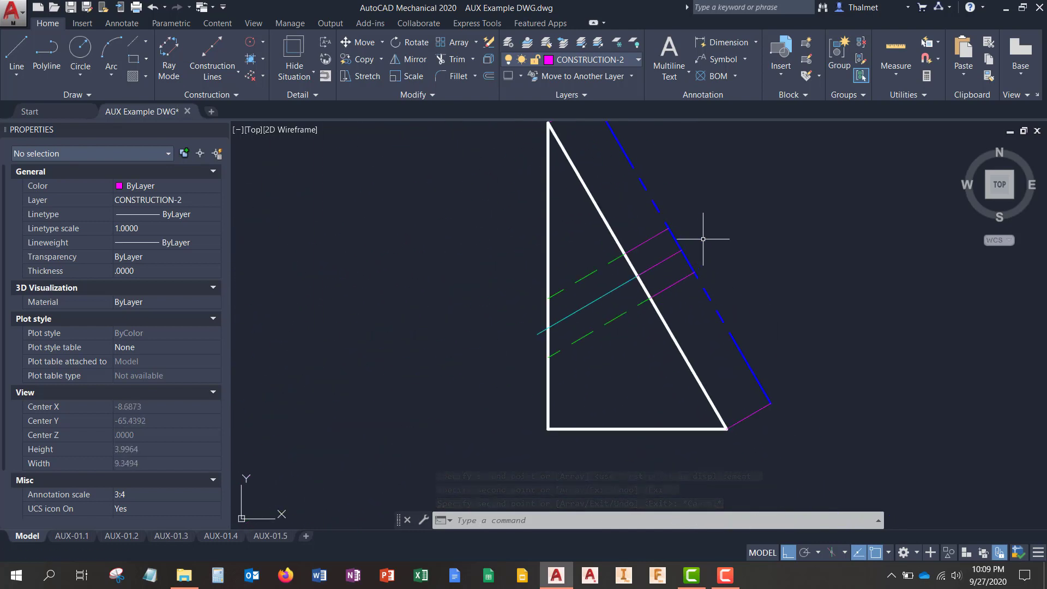
# Compare the upper rectangular view with the triangular view below it, and examine the elliptical hole outline closely
pyautogui.moveTo(608, 299); pyautogui.dragTo(525, 377, button='middle')
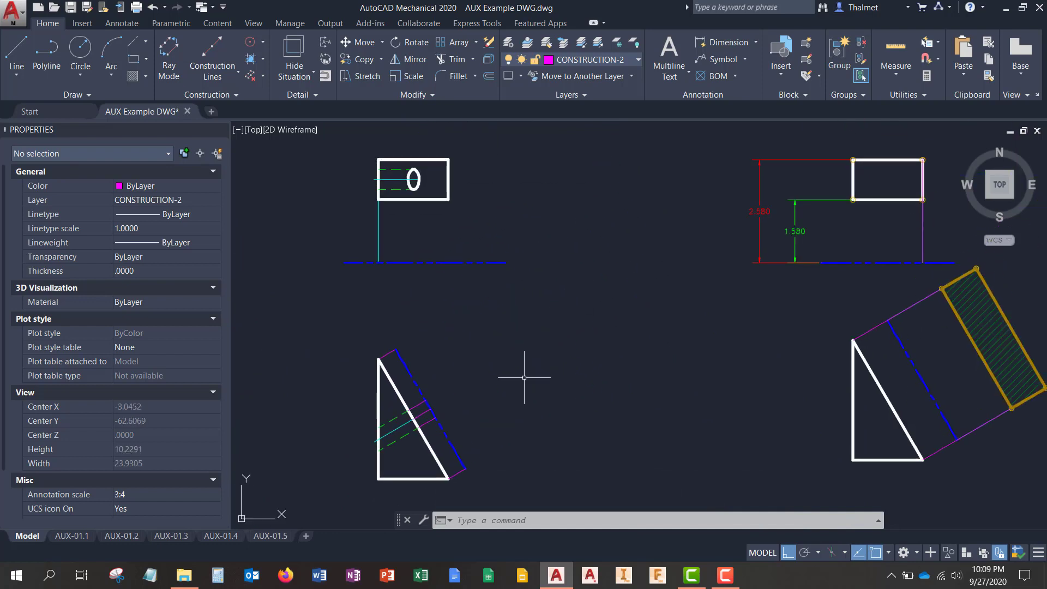
pyautogui.moveTo(427, 266); pyautogui.dragTo(546, 289, button='middle')
pyautogui.scroll(2, 544, 265)
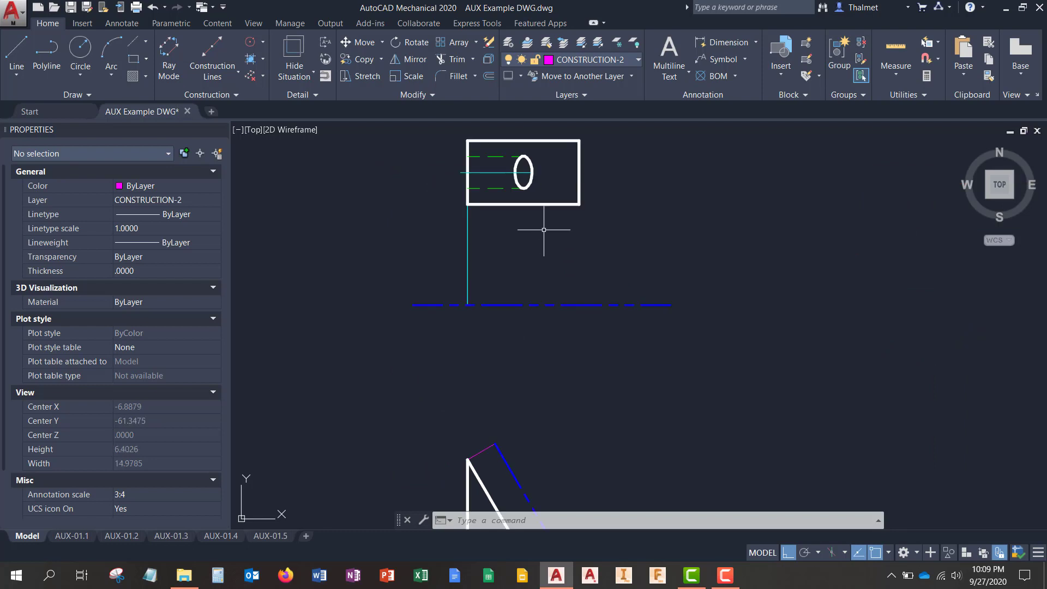
pyautogui.moveTo(544, 228); pyautogui.dragTo(558, 269, button='middle')
pyautogui.scroll(-2, 678, 211)
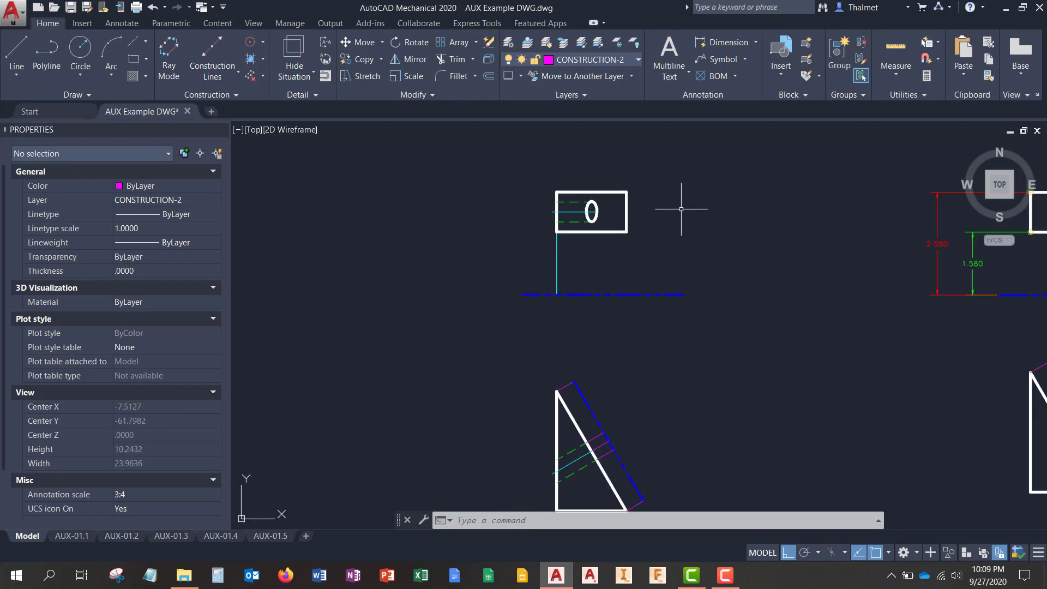
pyautogui.moveTo(678, 211); pyautogui.dragTo(620, 148, button='middle')
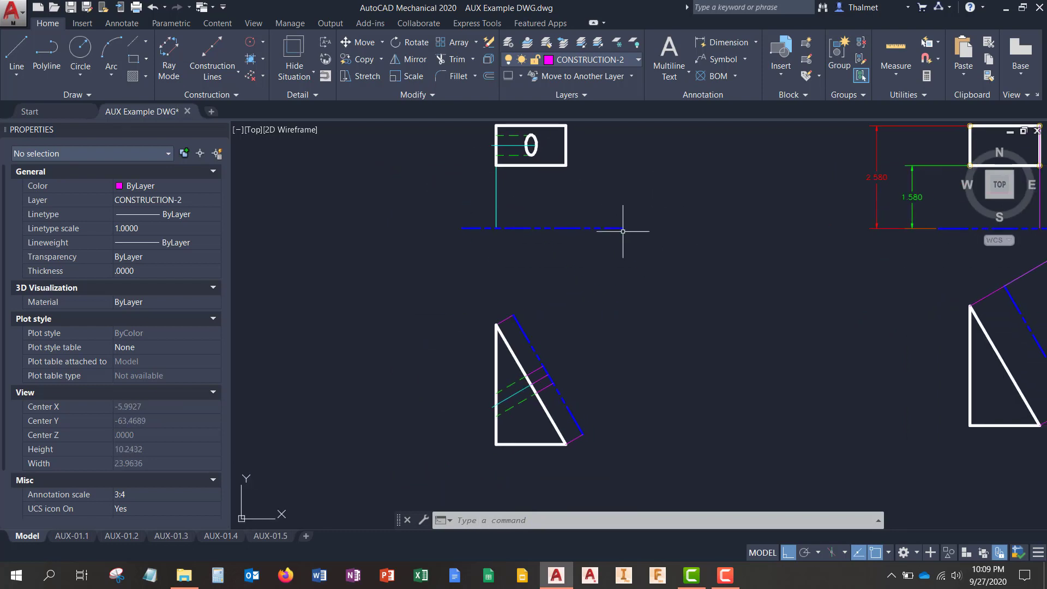
pyautogui.moveTo(631, 442)
pyautogui.mouseDown(button='middle')
pyautogui.moveTo(563, 407)
pyautogui.moveTo(447, 438)
pyautogui.mouseUp(button='middle')
pyautogui.scroll(4, 475, 431)
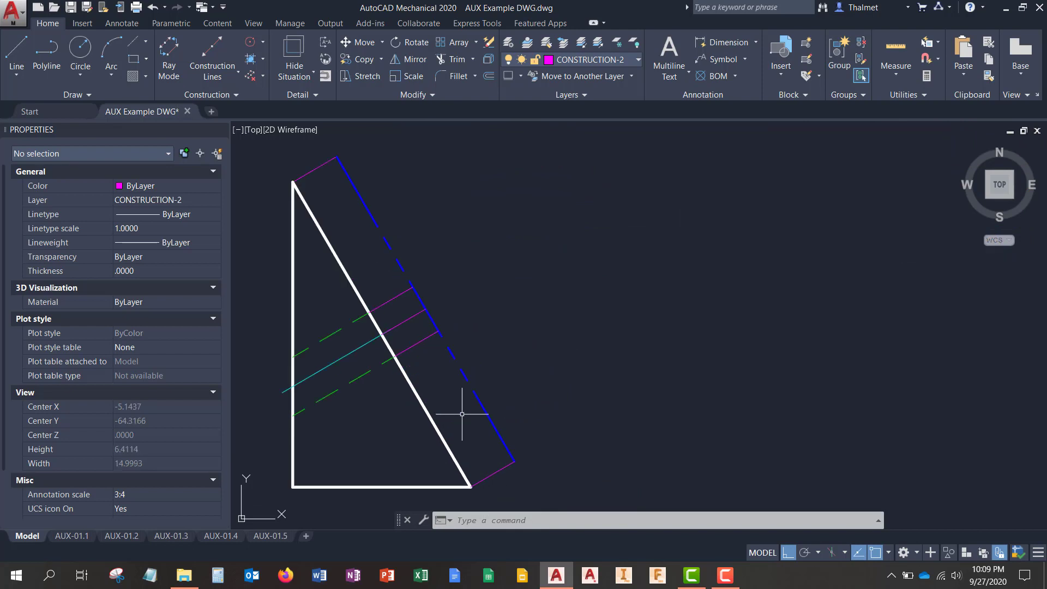
pyautogui.moveTo(437, 360); pyautogui.dragTo(489, 415, button='middle')
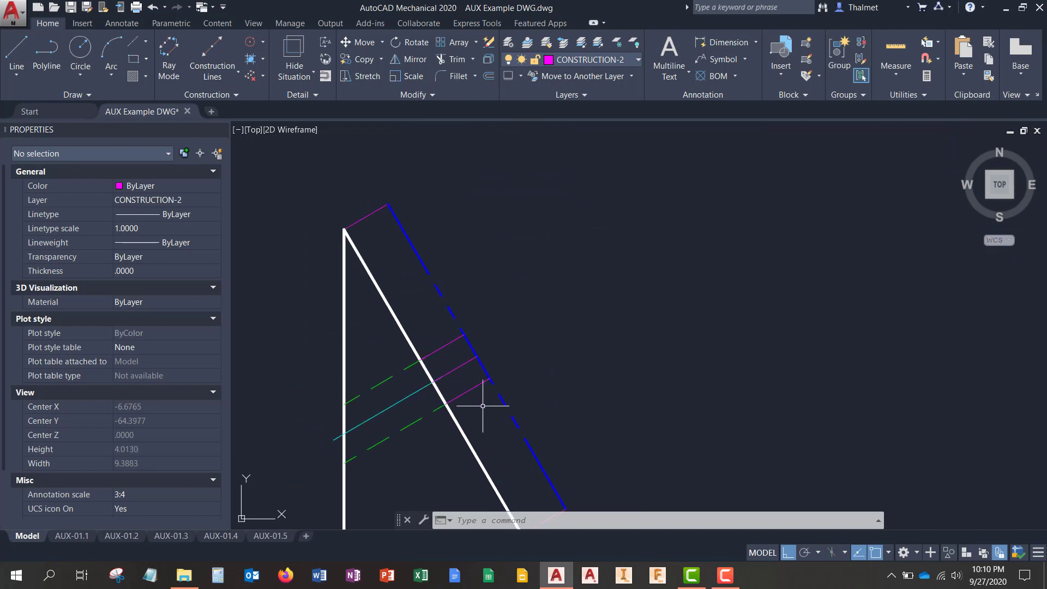
pyautogui.scroll(-4, 555, 315)
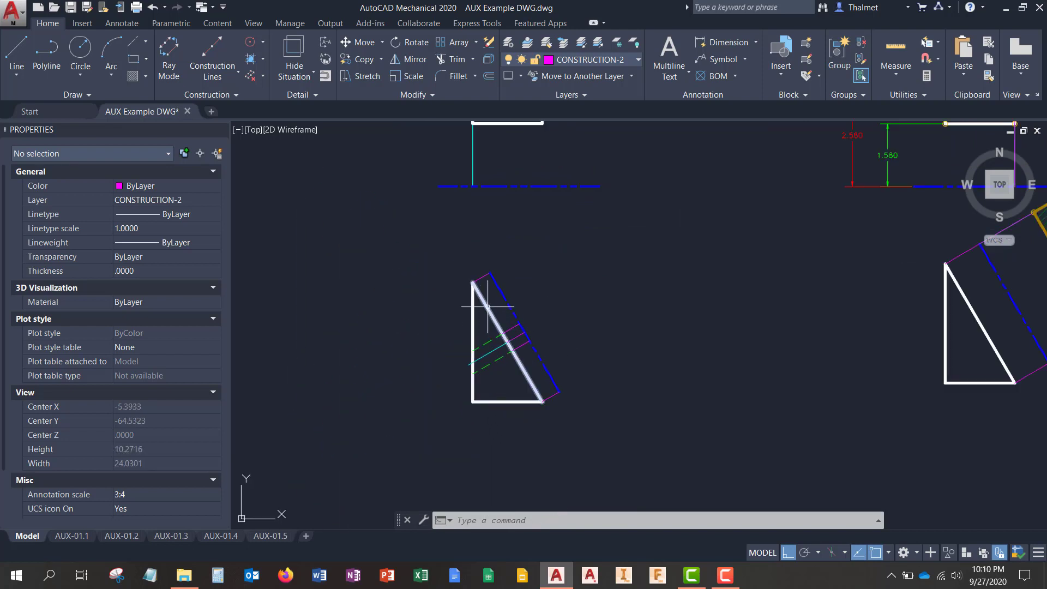
pyautogui.moveTo(537, 259); pyautogui.dragTo(537, 314, button='middle')
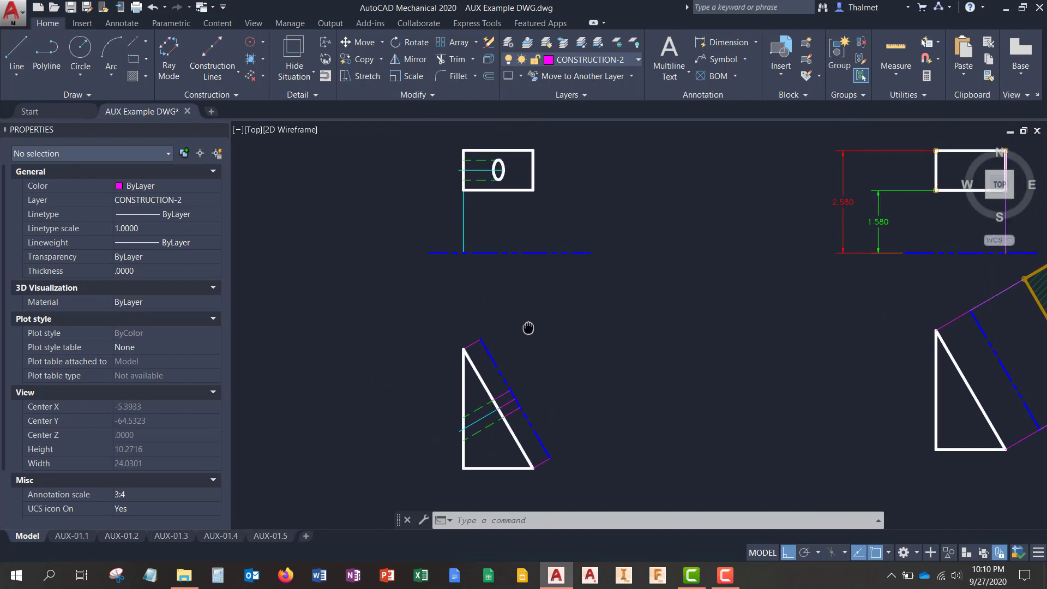
pyautogui.scroll(2, 472, 210)
pyautogui.moveTo(526, 182); pyautogui.dragTo(524, 215, button='middle')
pyautogui.scroll(6, 523, 215)
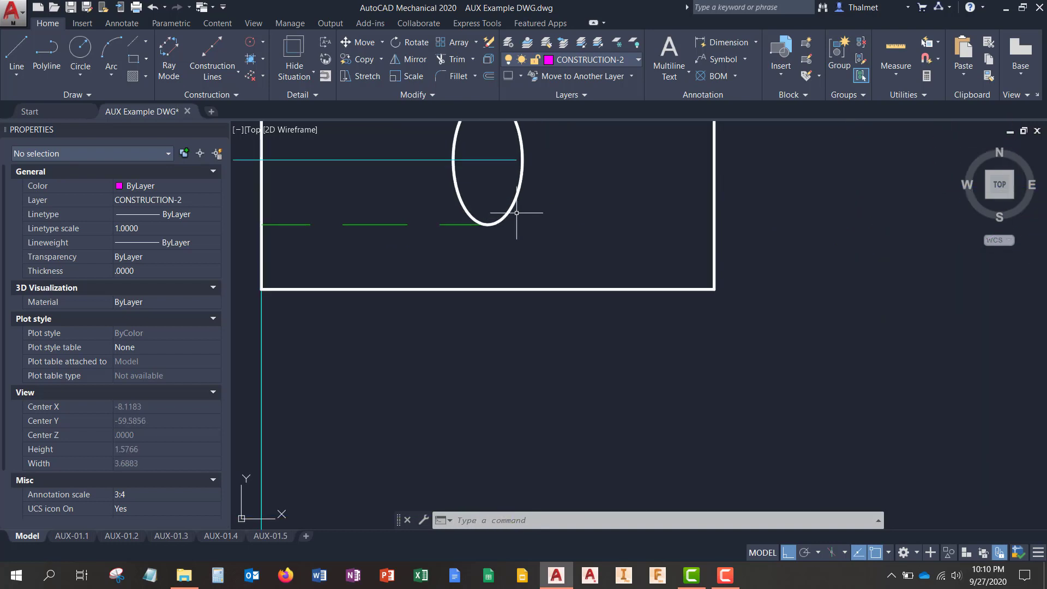
pyautogui.moveTo(515, 251)
pyautogui.mouseDown(button='middle')
pyautogui.moveTo(545, 275)
pyautogui.moveTo(556, 263)
pyautogui.mouseUp(button='middle')
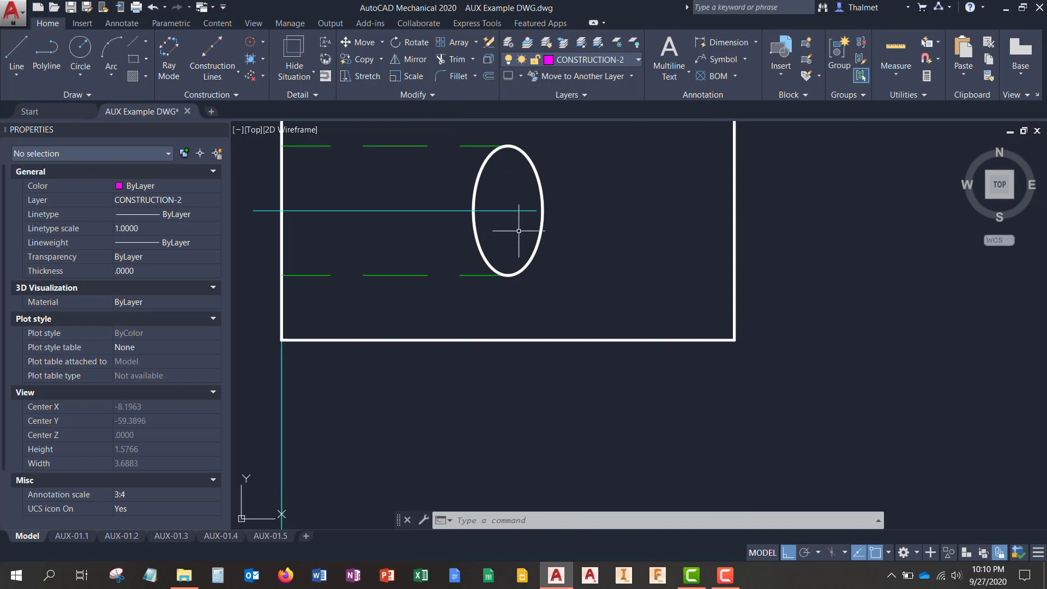
pyautogui.press('Return')
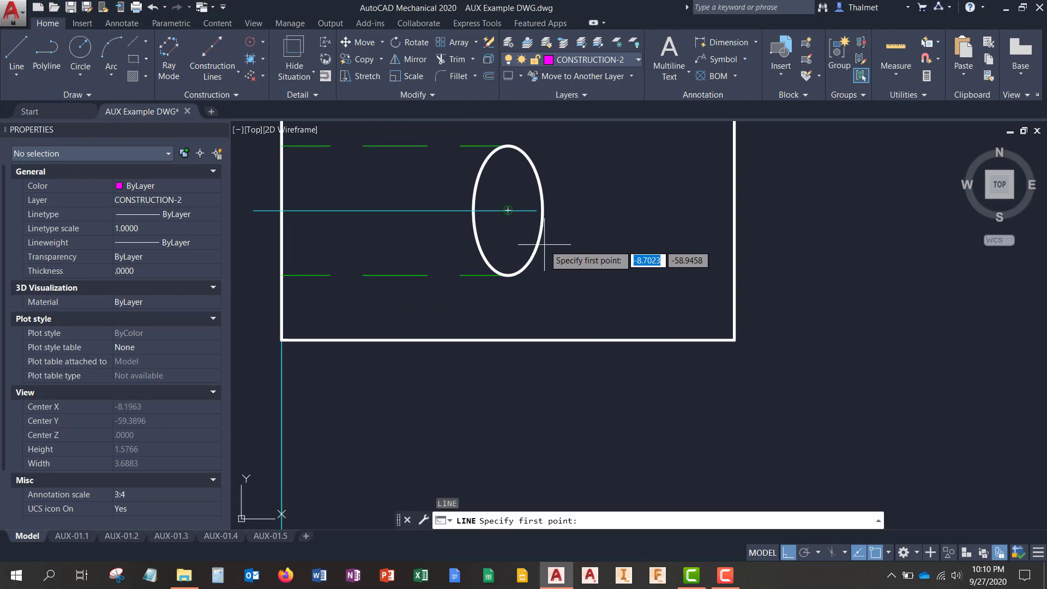
pyautogui.scroll(-2, 535, 234)
pyautogui.scroll(2, 528, 236)
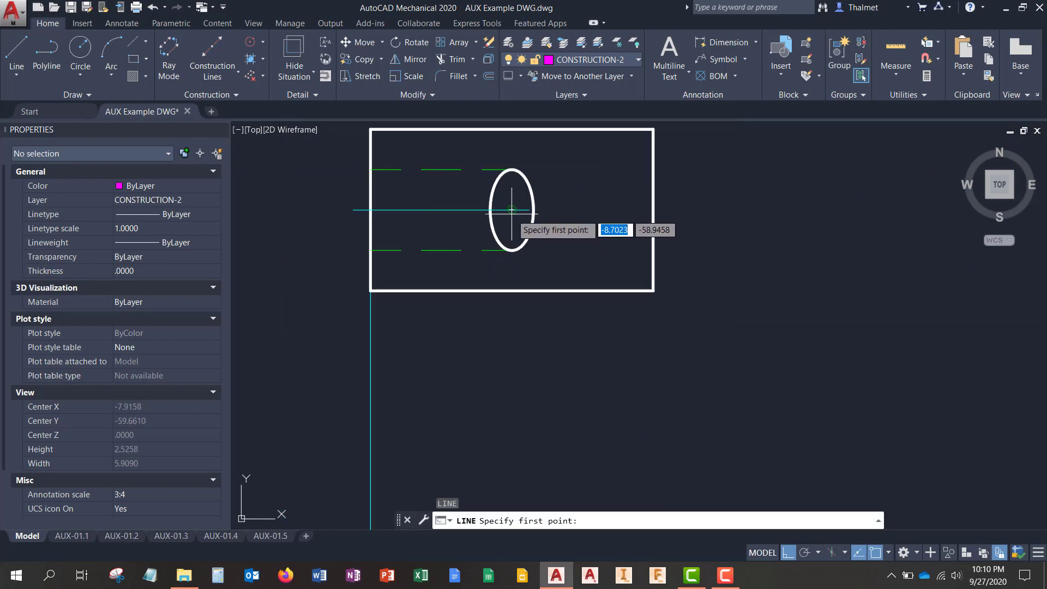
pyautogui.click(528, 225)
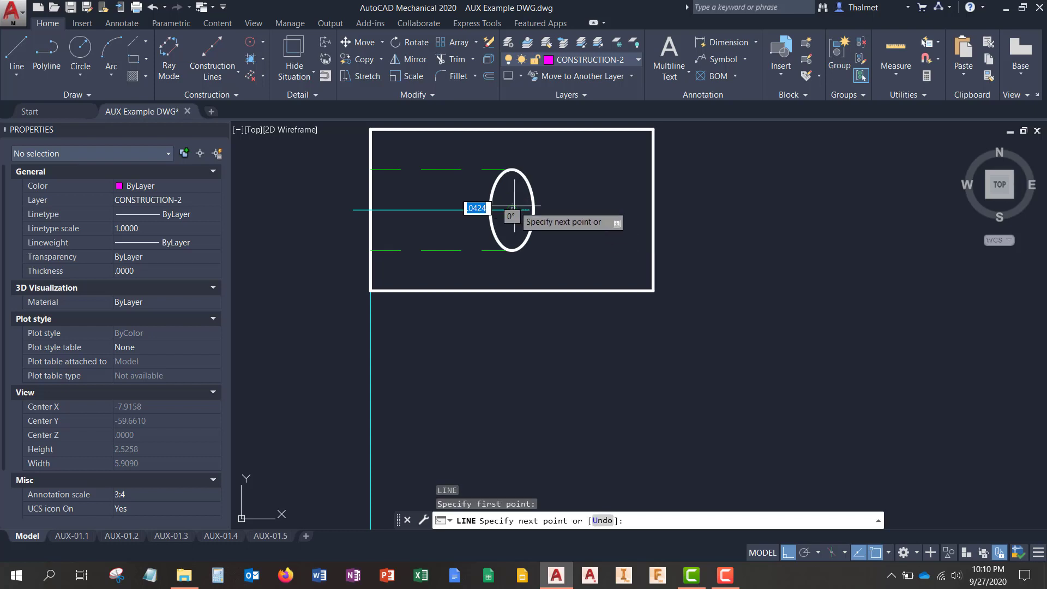
pyautogui.scroll(-3, 491, 219)
pyautogui.scroll(3, 516, 263)
pyautogui.scroll(-8, 516, 262)
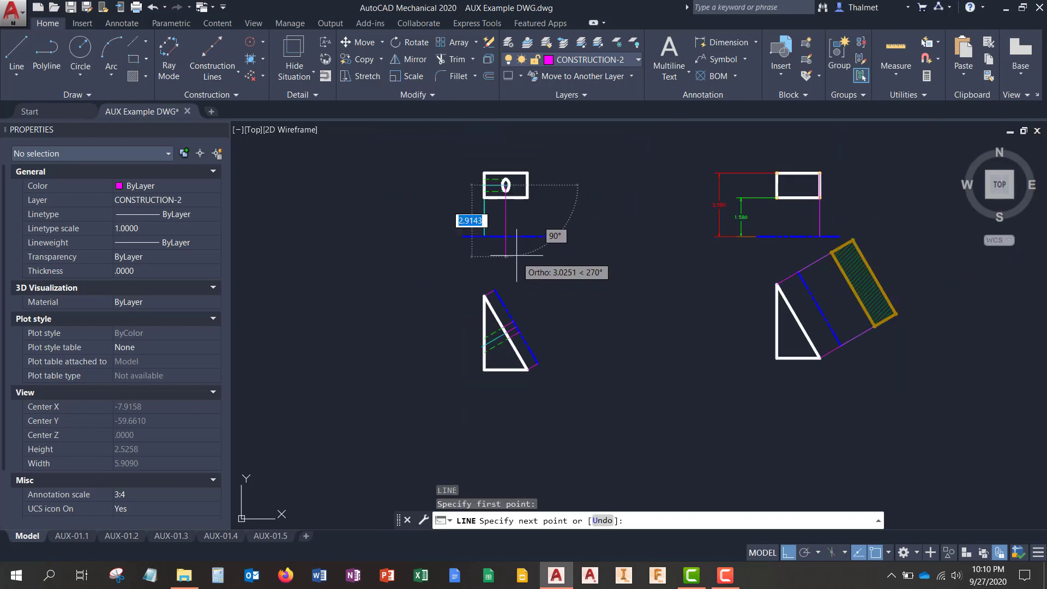
pyautogui.press('Escape')
# Make CONSTRUCTION-1 the current layer and draw a vertical projection line from the ellipse's centre down past the horizontal fold line
pyautogui.click(631, 62)
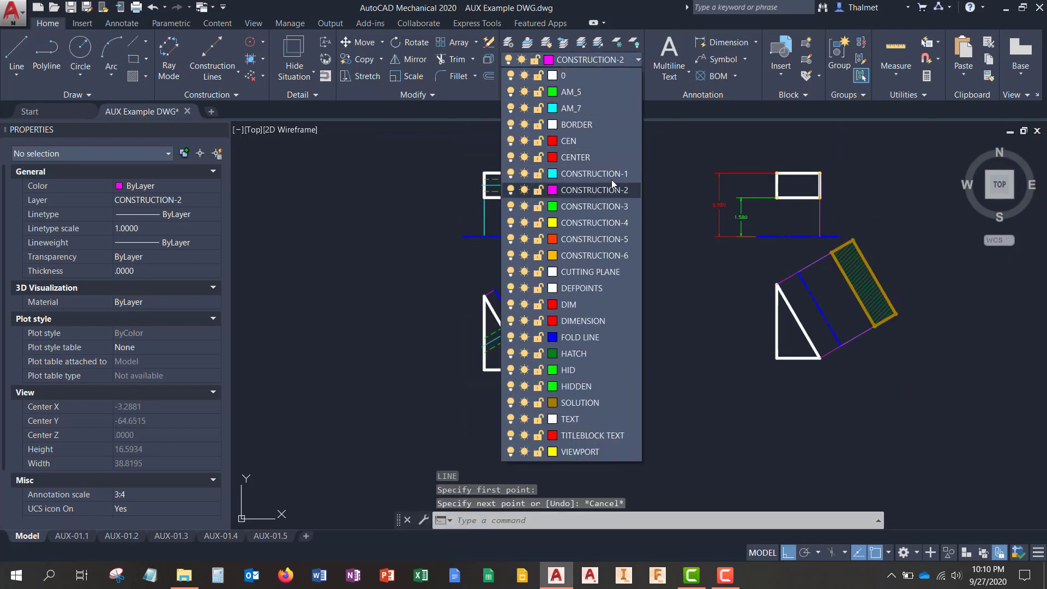
pyautogui.click(572, 178)
pyautogui.moveTo(514, 195); pyautogui.dragTo(543, 246, button='middle')
pyautogui.scroll(6, 543, 246)
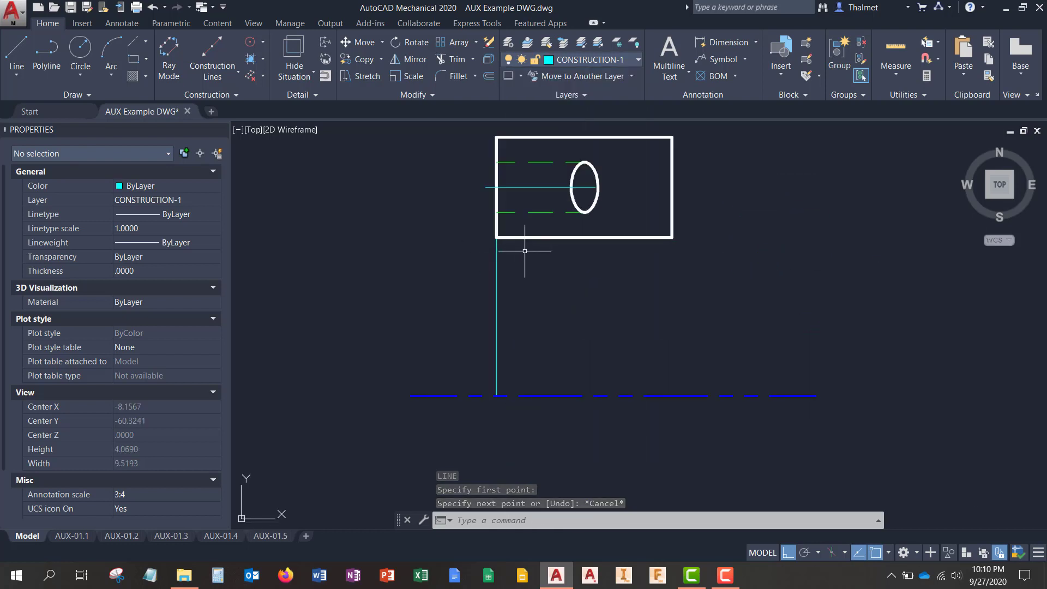
pyautogui.write('l')
pyautogui.press('Return')
pyautogui.scroll(4, 573, 184)
pyautogui.click(603, 192)
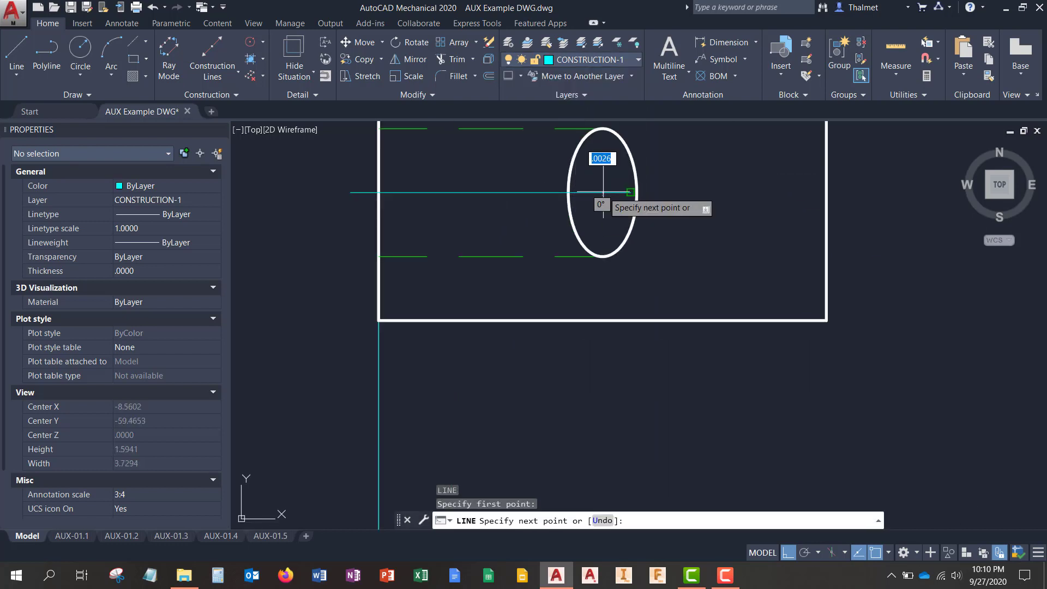
pyautogui.scroll(-6, 630, 192)
pyautogui.click(568, 367)
pyautogui.press('Return')
# Draw a vertical projection line from the ellipse's lowest point down past the horizontal fold line
pyautogui.scroll(4, 620, 204)
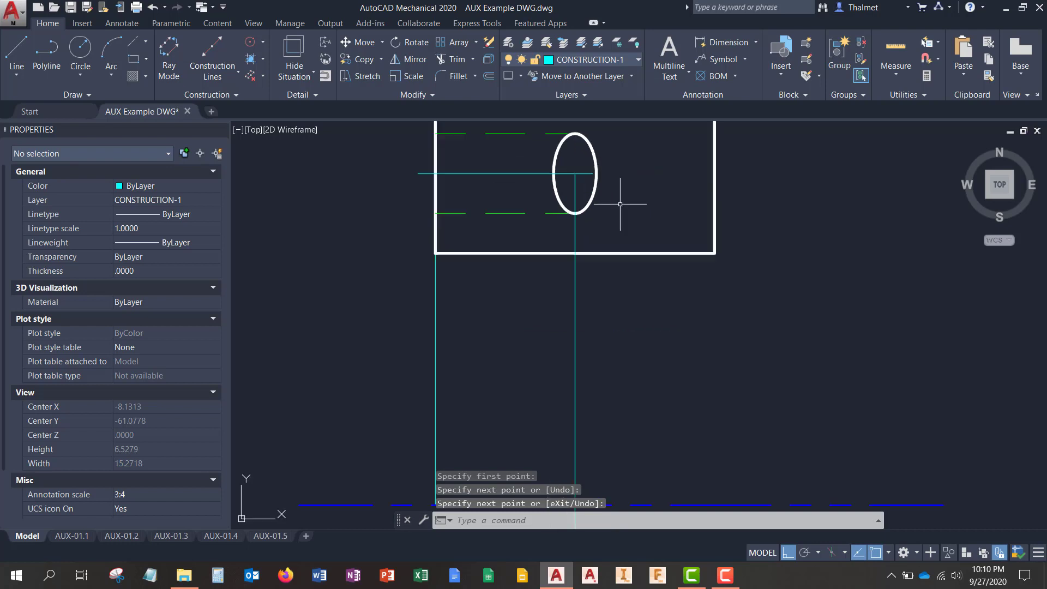
pyautogui.scroll(2, 620, 204)
pyautogui.press('Return')
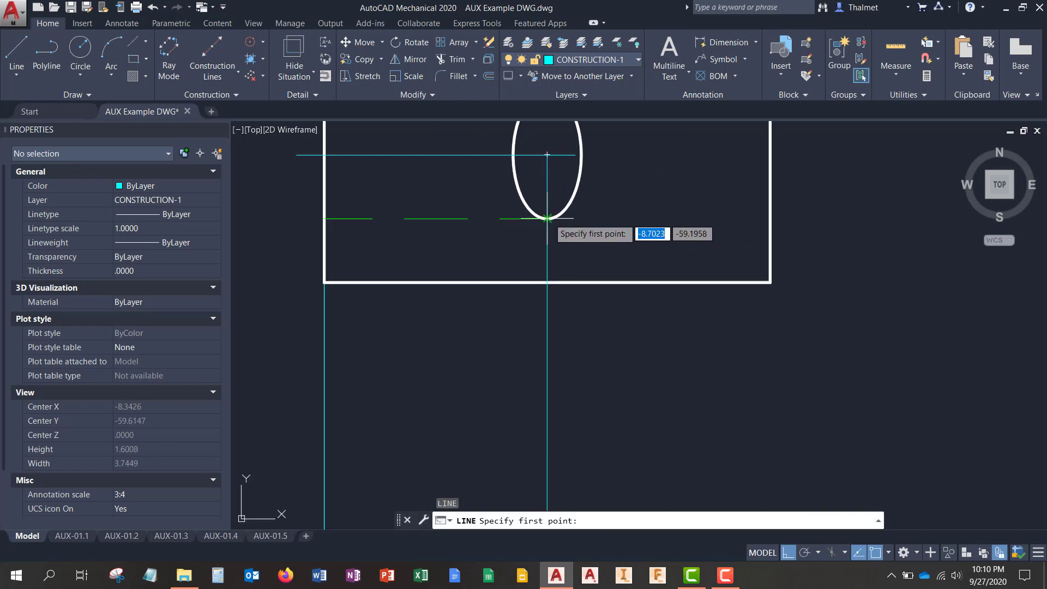
pyautogui.click(547, 218)
pyautogui.scroll(-5, 562, 183)
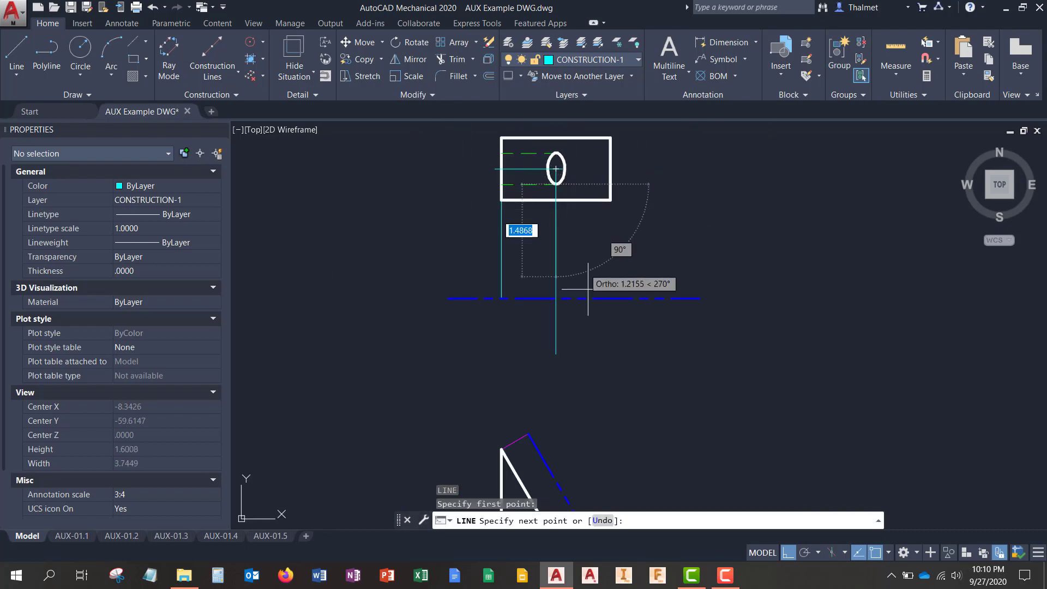
pyautogui.click(586, 357)
pyautogui.press('Return')
# Draw a vertical projection line from the ellipse's leftmost point down past the horizontal fold line
pyautogui.scroll(5, 599, 263)
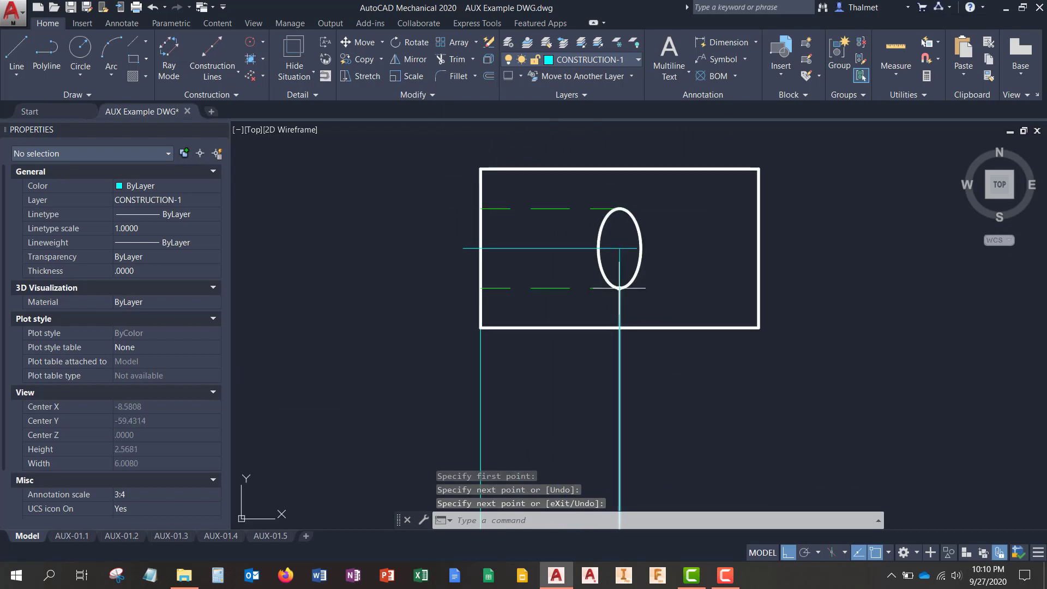
pyautogui.press('Return')
pyautogui.scroll(4, 594, 267)
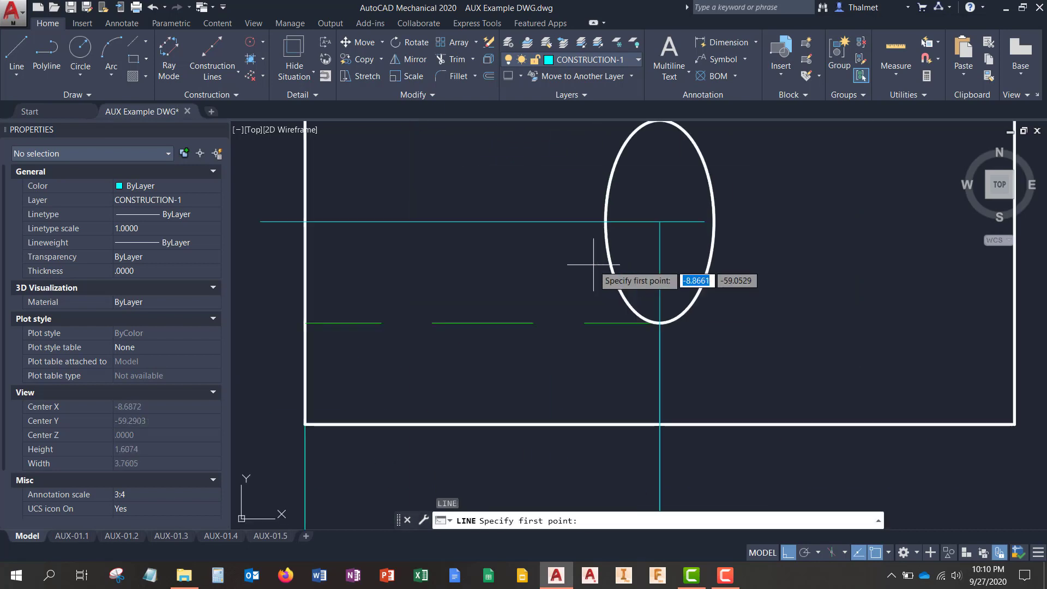
pyautogui.click(605, 220)
pyautogui.scroll(-9, 609, 201)
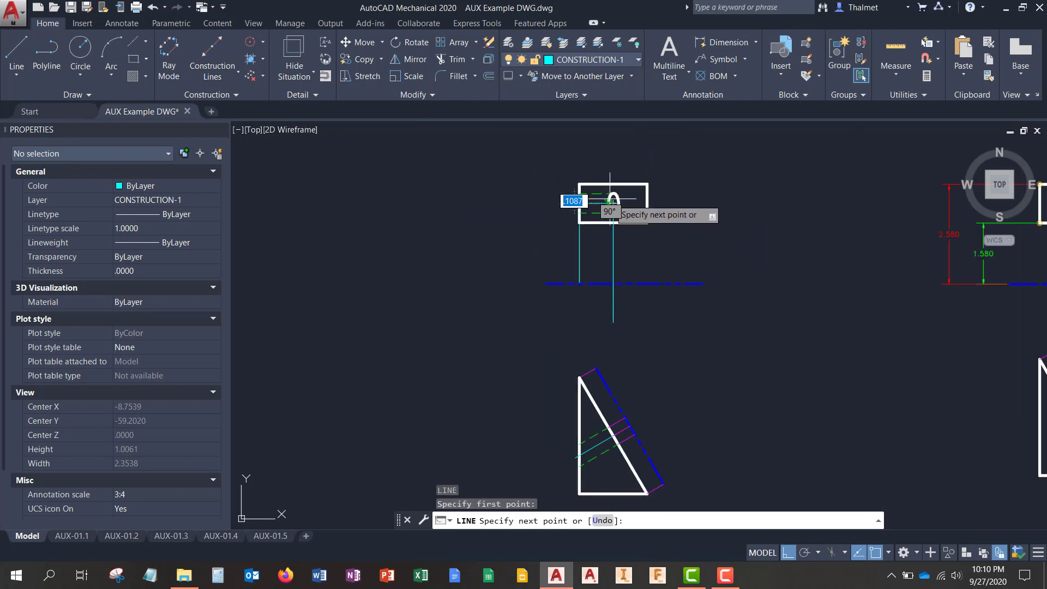
pyautogui.scroll(5, 601, 315)
pyautogui.click(616, 326)
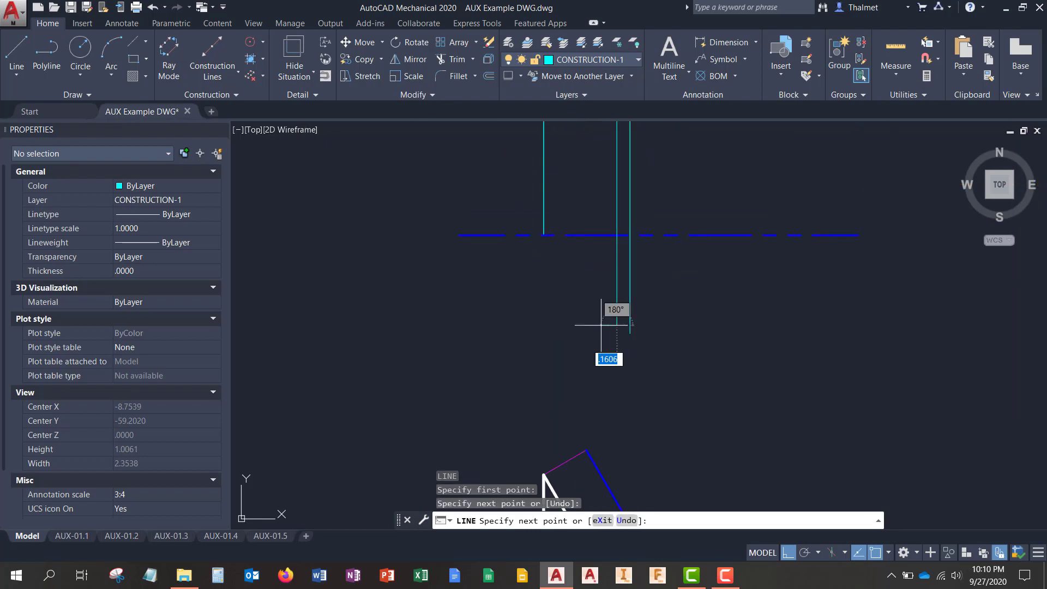
pyautogui.press('Return')
# Trim the portions of the ellipse's vertical projection lines that extend below the horizontal fold line
pyautogui.write('tr')
pyautogui.press('Return')
pyautogui.press('Return')
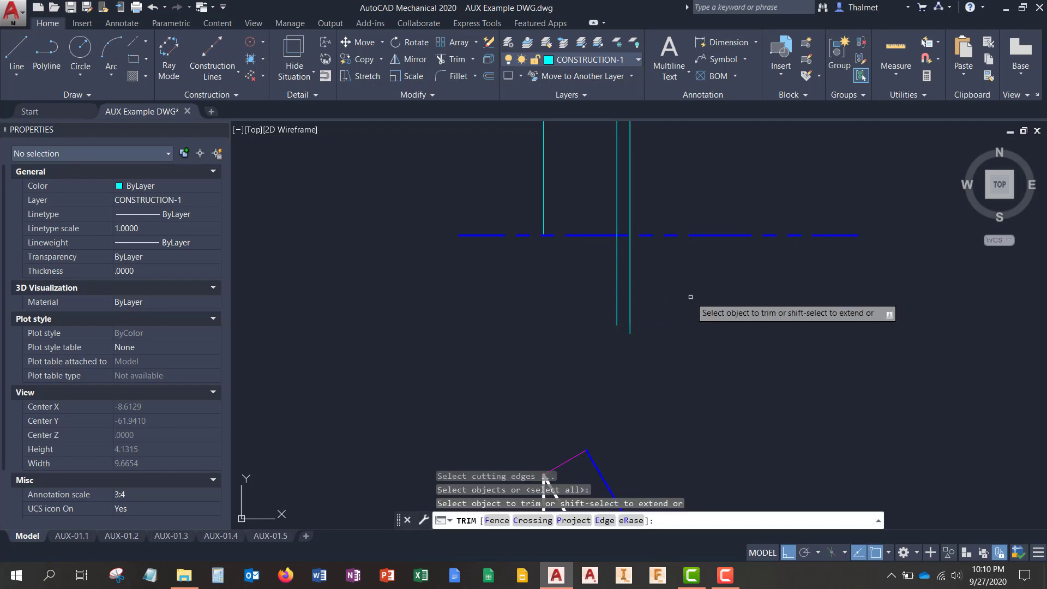
pyautogui.click(657, 283)
pyautogui.click(556, 274)
pyautogui.press('Return')
# Examine the projection lines at the ellipse and follow them down to the horizontal fold line and the triangular view
pyautogui.scroll(-5, 567, 281)
pyautogui.moveTo(623, 222); pyautogui.dragTo(602, 235, button='middle')
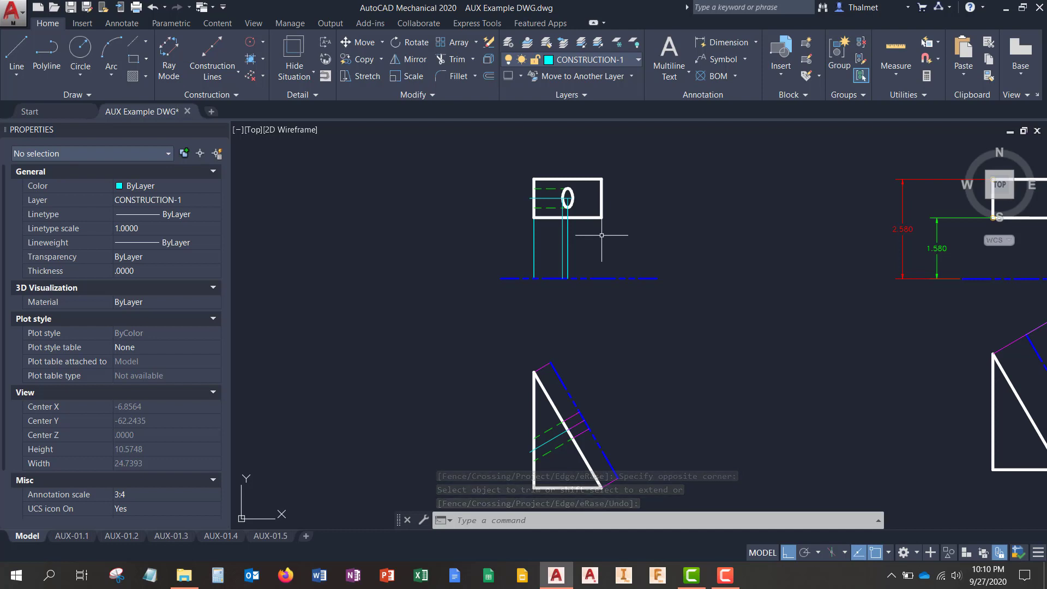
pyautogui.scroll(5, 601, 235)
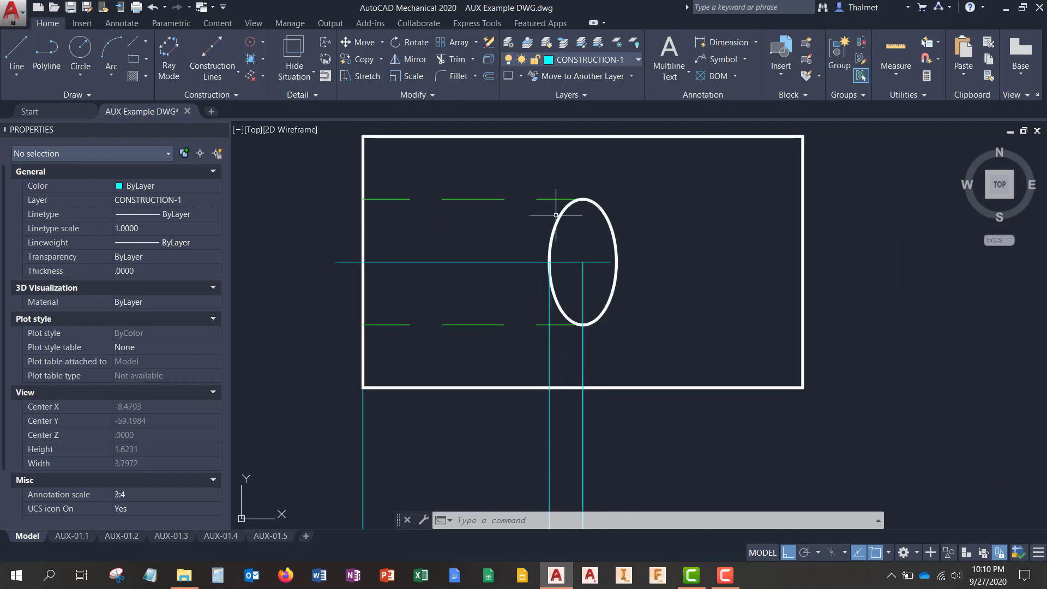
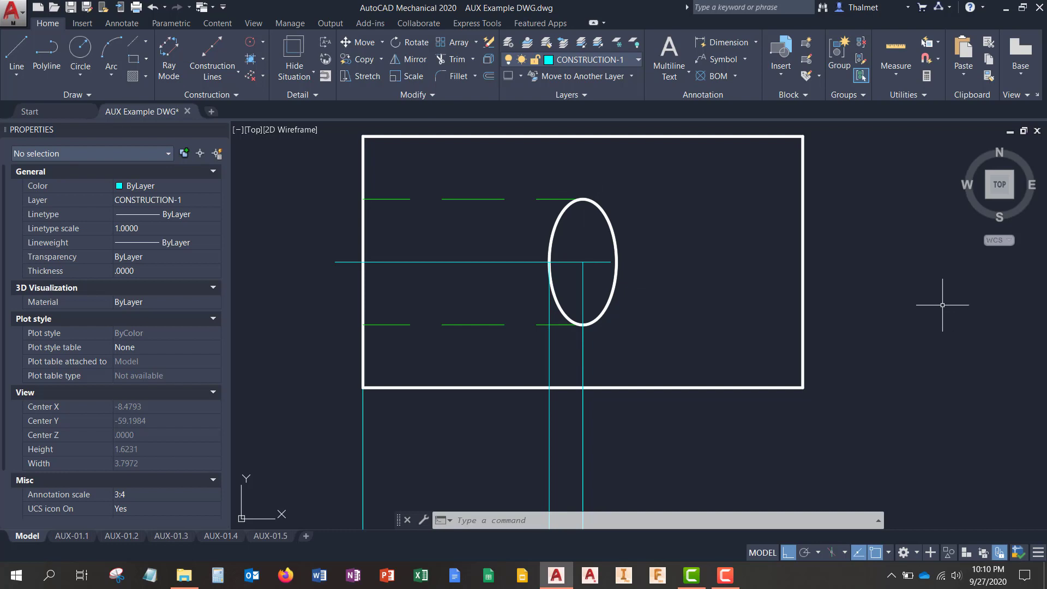
pyautogui.scroll(3, 542, 183)
pyautogui.scroll(-6, 541, 194)
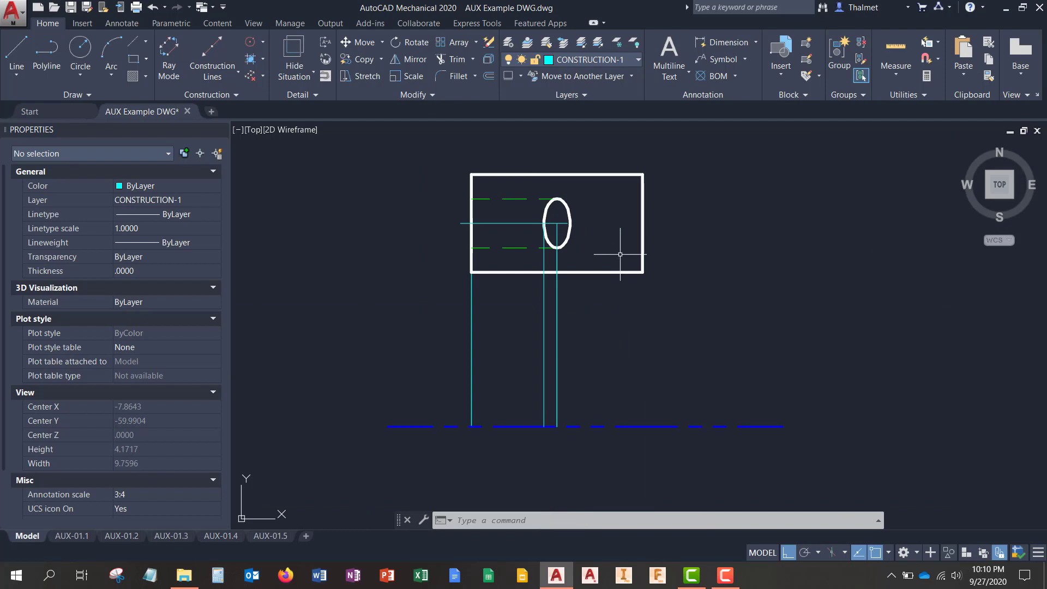
pyautogui.scroll(-2, 521, 208)
pyautogui.moveTo(554, 358); pyautogui.dragTo(560, 201, button='middle')
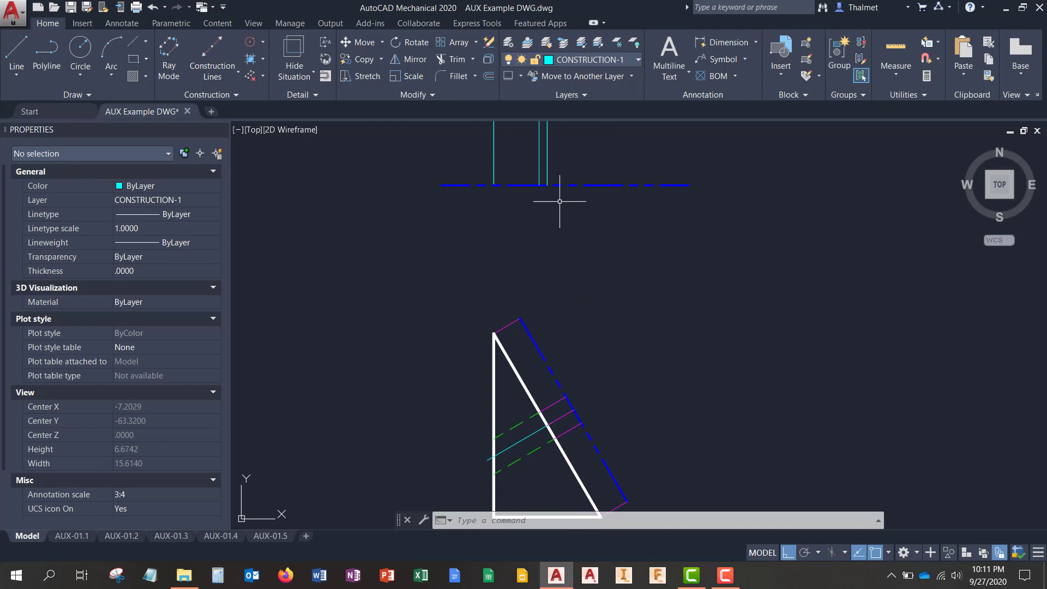
pyautogui.moveTo(615, 298); pyautogui.dragTo(560, 274, button='middle')
pyautogui.moveTo(531, 369); pyautogui.dragTo(584, 378, button='middle')
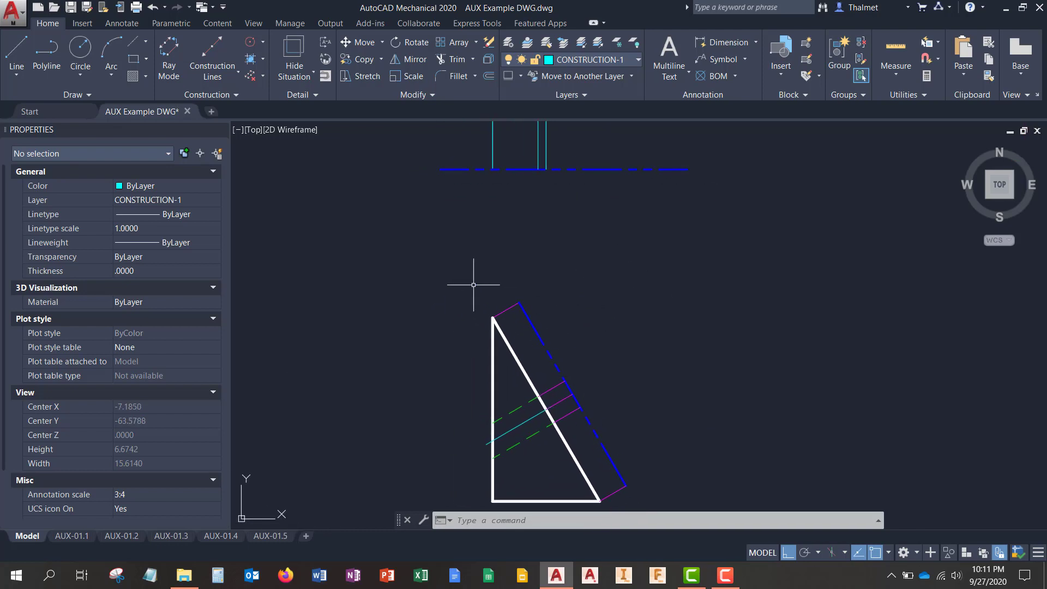
# Copy the rectangle's left edge and its vertical projection line from the horizontal fold line to the inclined fold line's upper end
pyautogui.moveTo(536, 239); pyautogui.dragTo(574, 354, button='middle')
pyautogui.click(541, 245)
pyautogui.click(514, 261)
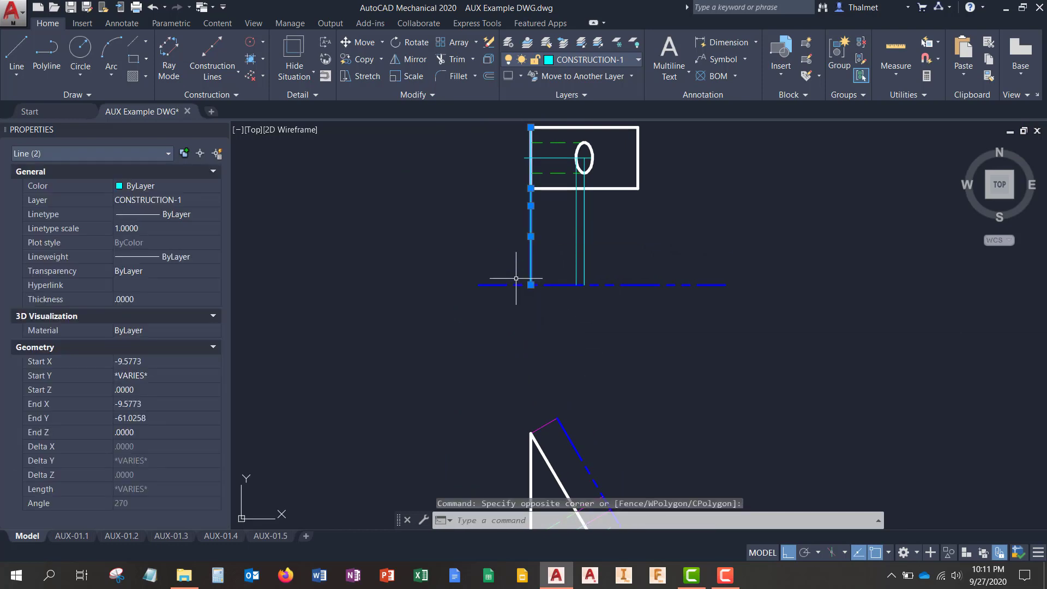
pyautogui.press('Return')
pyautogui.scroll(2, 529, 320)
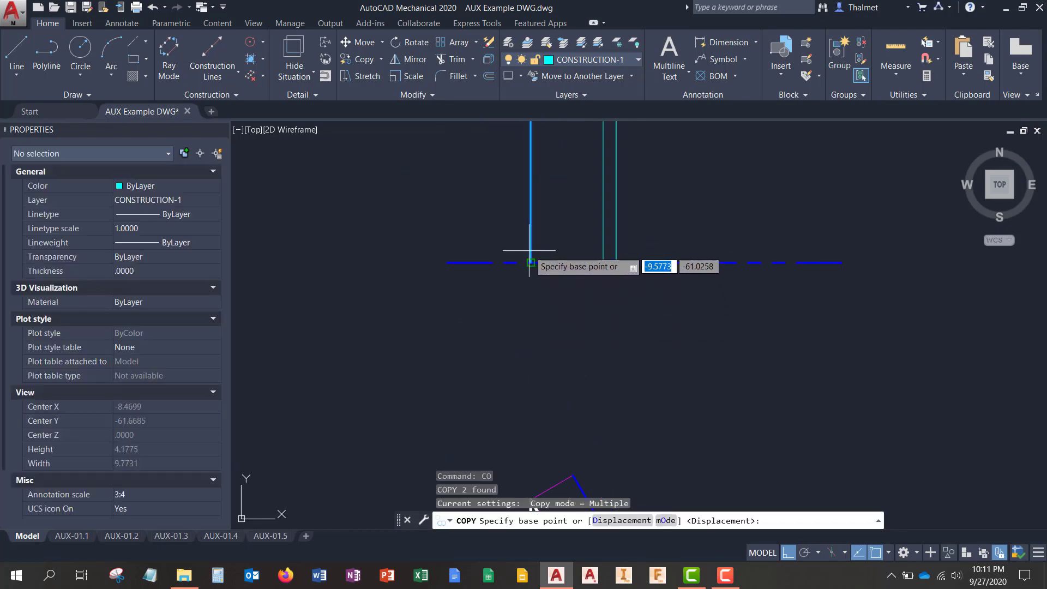
pyautogui.click(530, 262)
pyautogui.scroll(-4, 485, 221)
pyautogui.scroll(3, 543, 353)
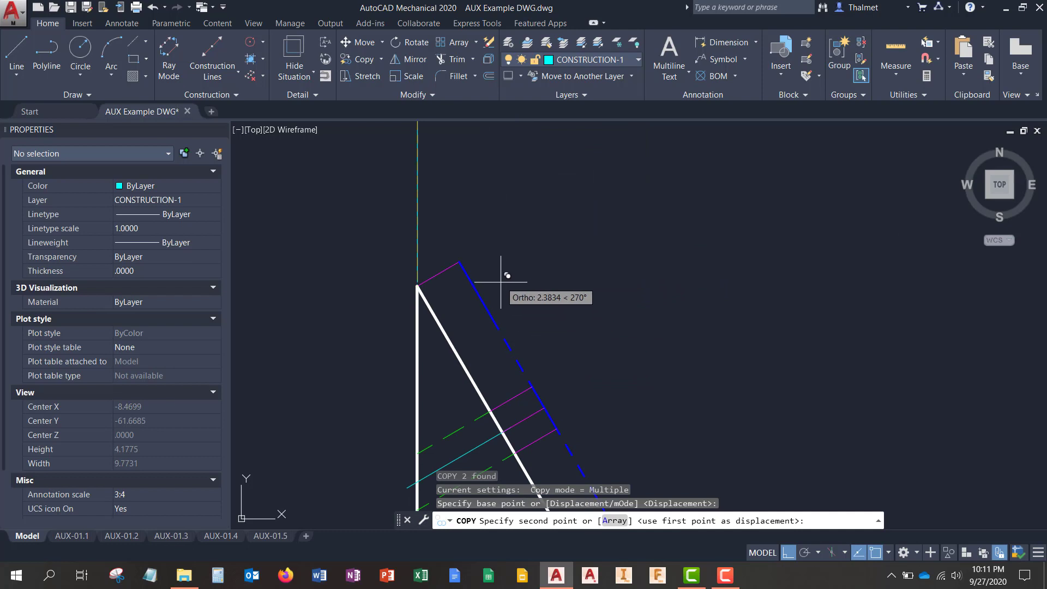
pyautogui.moveTo(535, 299); pyautogui.dragTo(588, 353, button='middle')
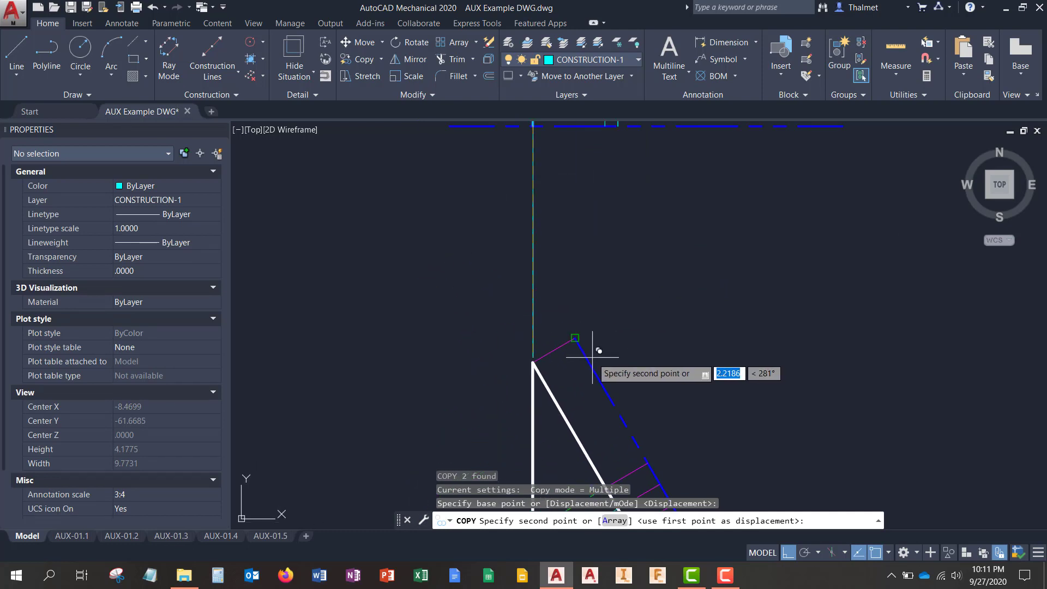
pyautogui.scroll(-4, 588, 360)
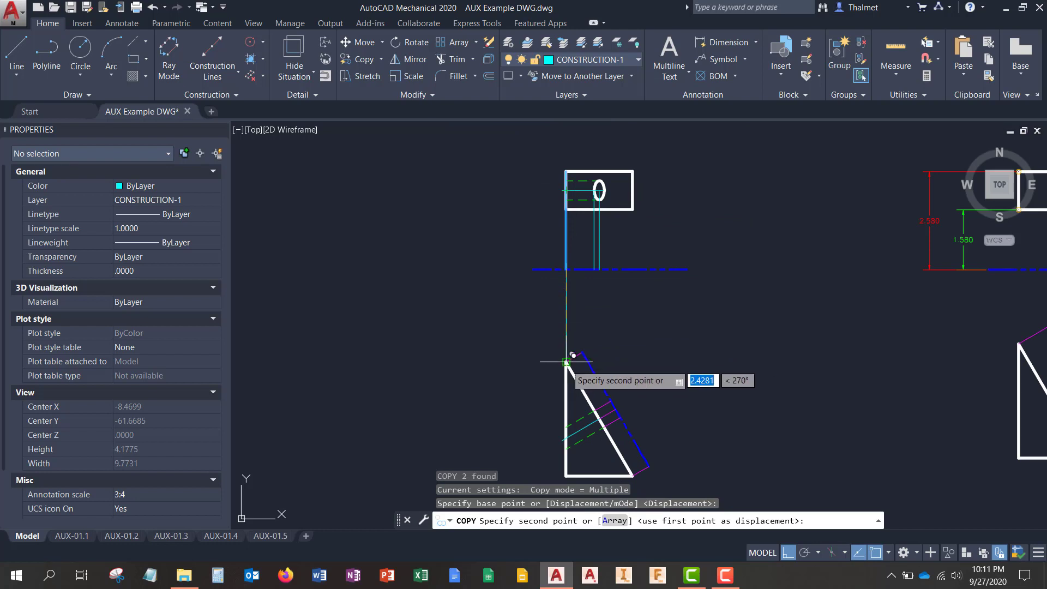
pyautogui.scroll(4, 572, 361)
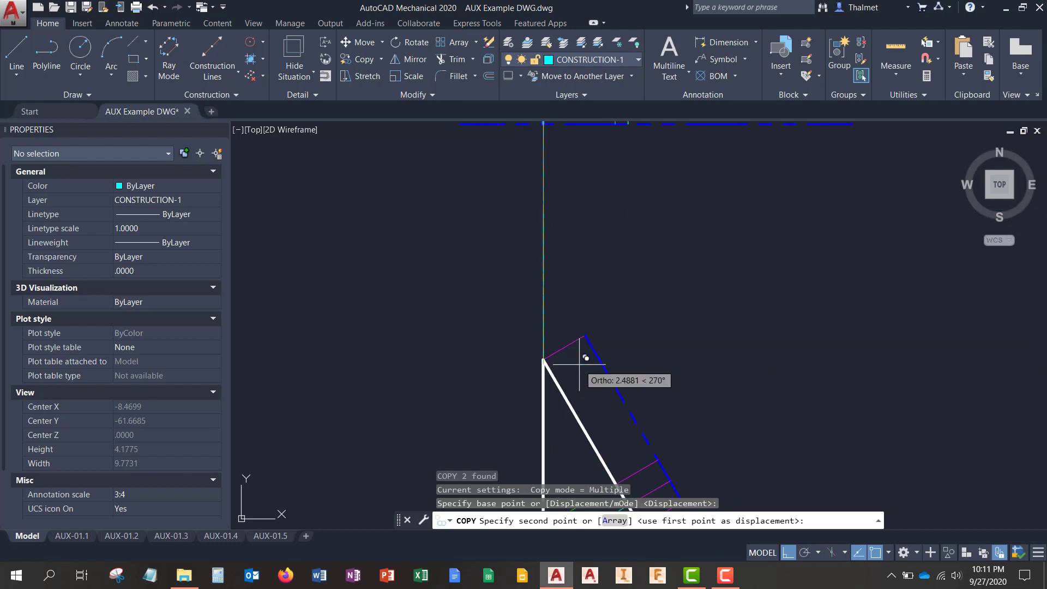
pyautogui.click(584, 337)
pyautogui.press('Return')
pyautogui.scroll(-2, 615, 329)
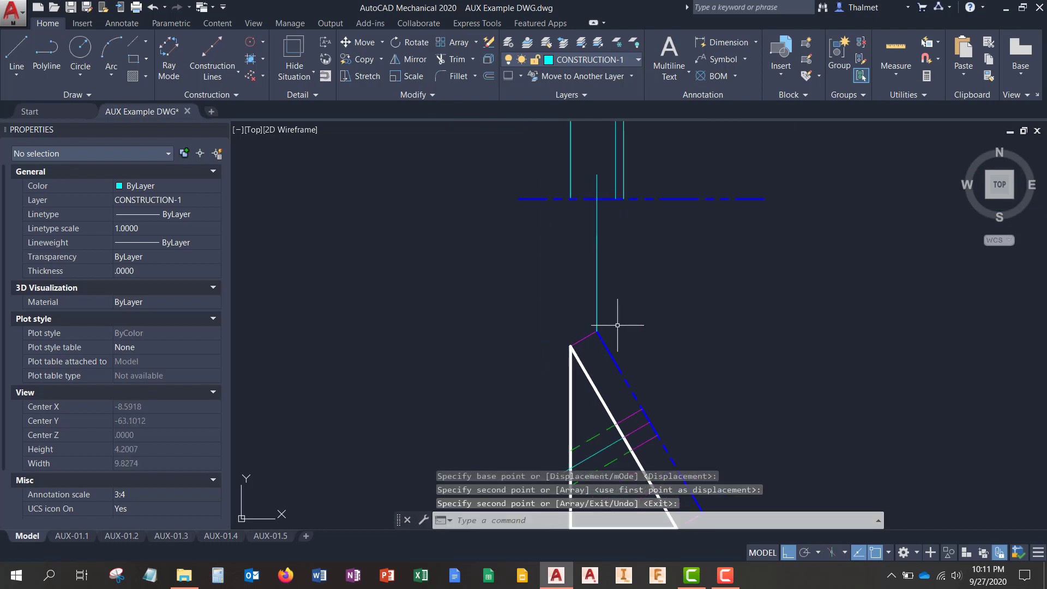
# Rotate the two copied lines by reference about the inclined fold line's upper end, aligning them with the short magenta projection line
pyautogui.scroll(-1, 614, 323)
pyautogui.scroll(5, 612, 320)
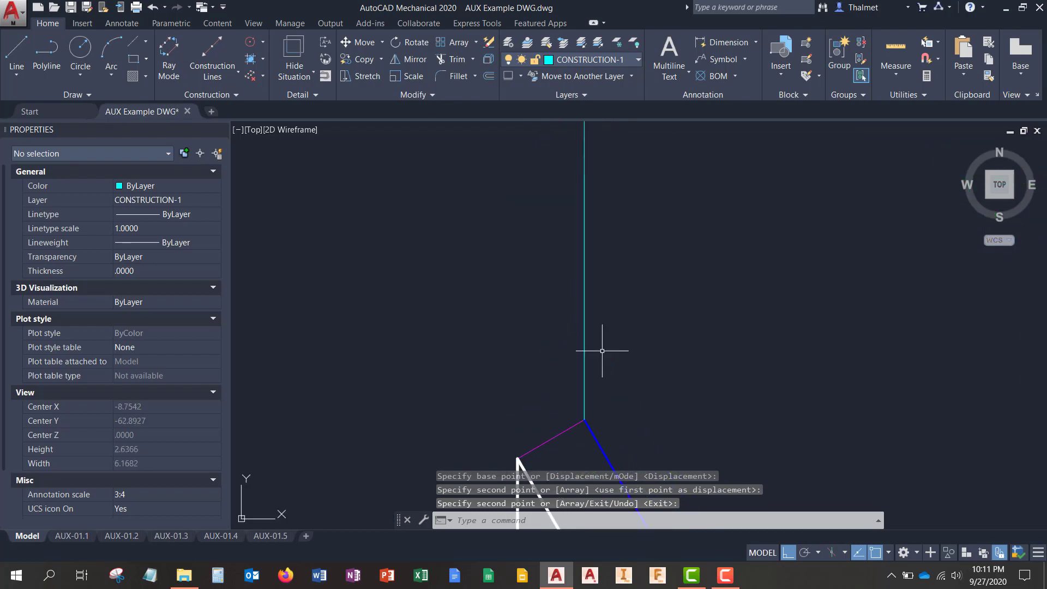
pyautogui.write('ro')
pyautogui.press('Return')
pyautogui.click(600, 355)
pyautogui.click(569, 325)
pyautogui.press('Return')
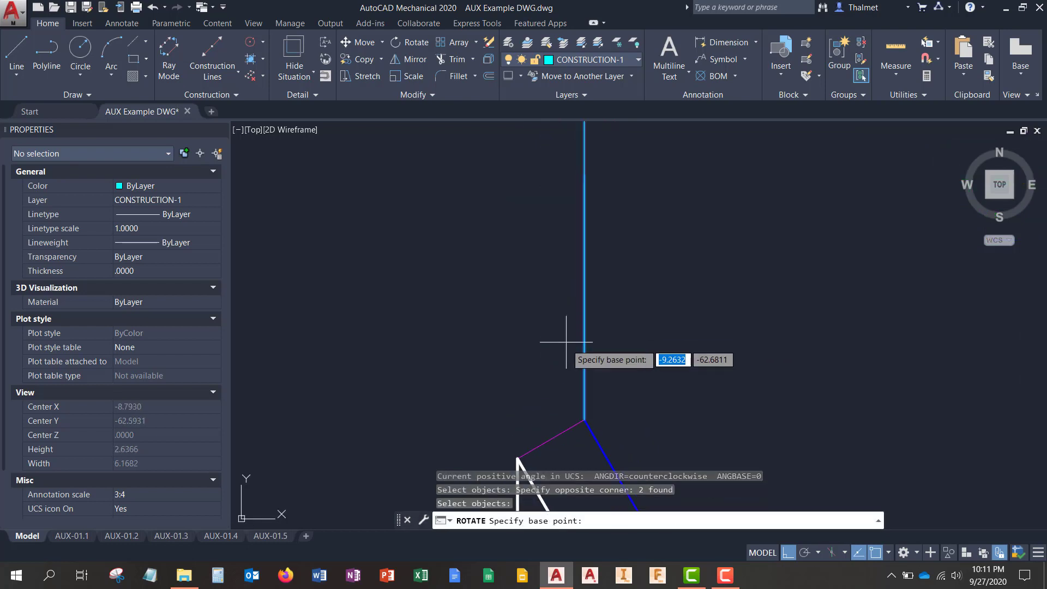
pyautogui.click(589, 390)
pyautogui.scroll(-4, 559, 306)
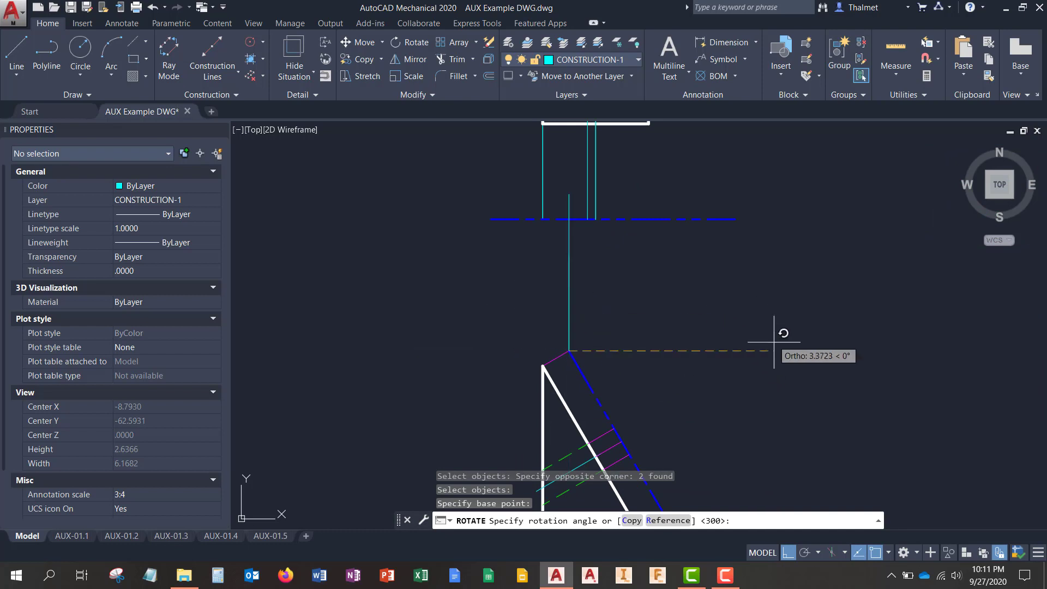
pyautogui.write('r')
pyautogui.press('Return')
pyautogui.scroll(2, 655, 358)
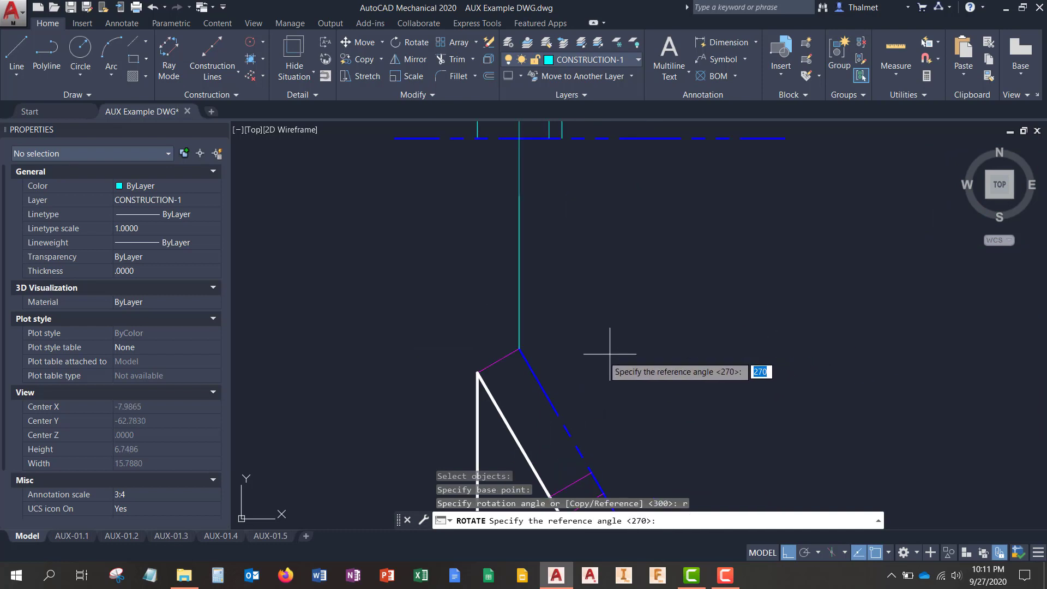
pyautogui.click(519, 350)
pyautogui.click(524, 385)
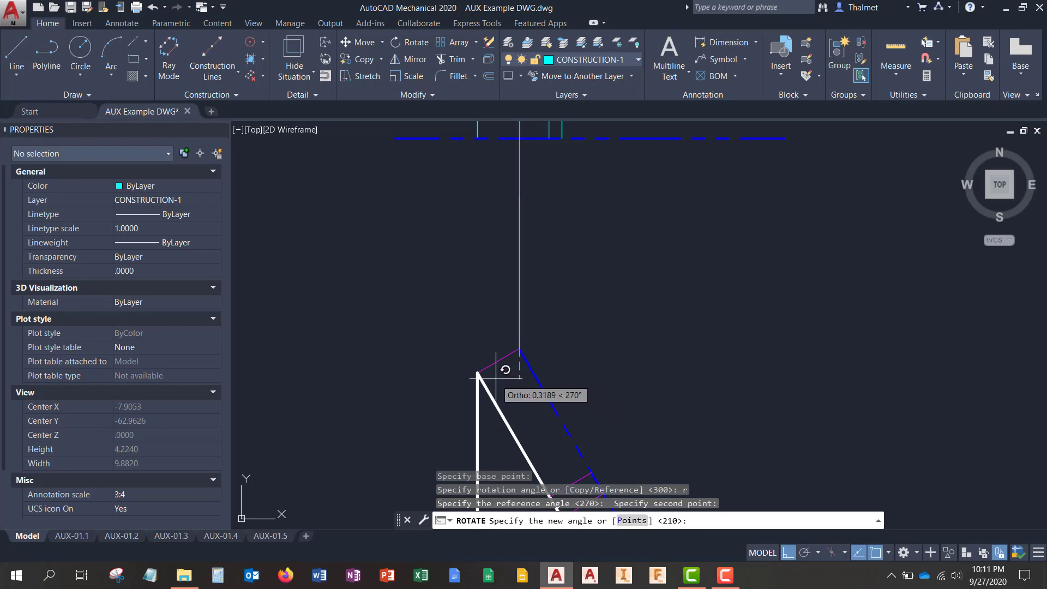
pyautogui.scroll(-2, 492, 363)
pyautogui.scroll(-3, 492, 363)
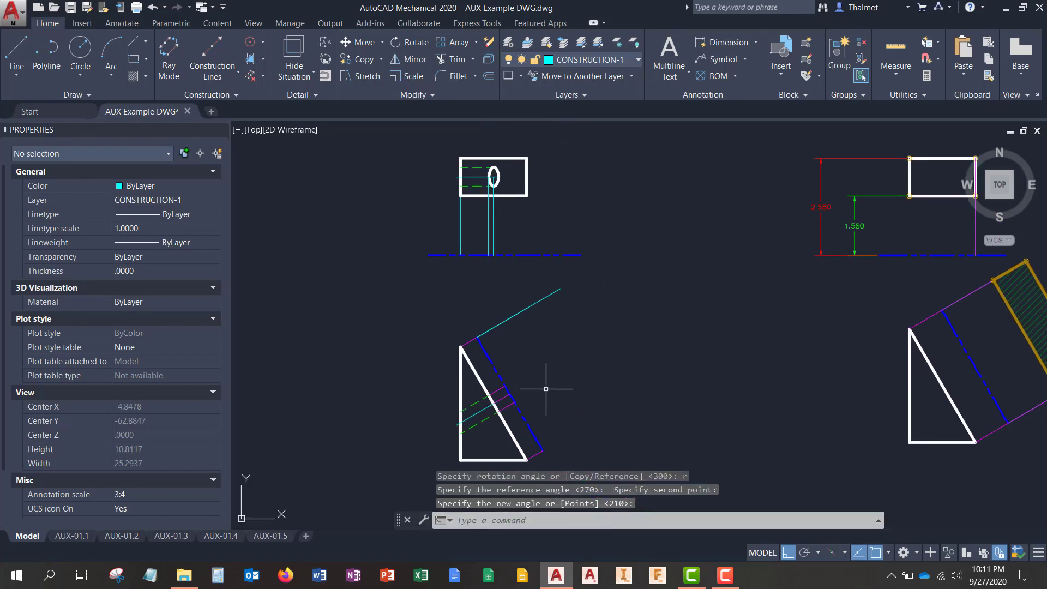
pyautogui.write('co')
pyautogui.press('Return')
pyautogui.scroll(4, 499, 318)
pyautogui.click(508, 340)
pyautogui.click(488, 323)
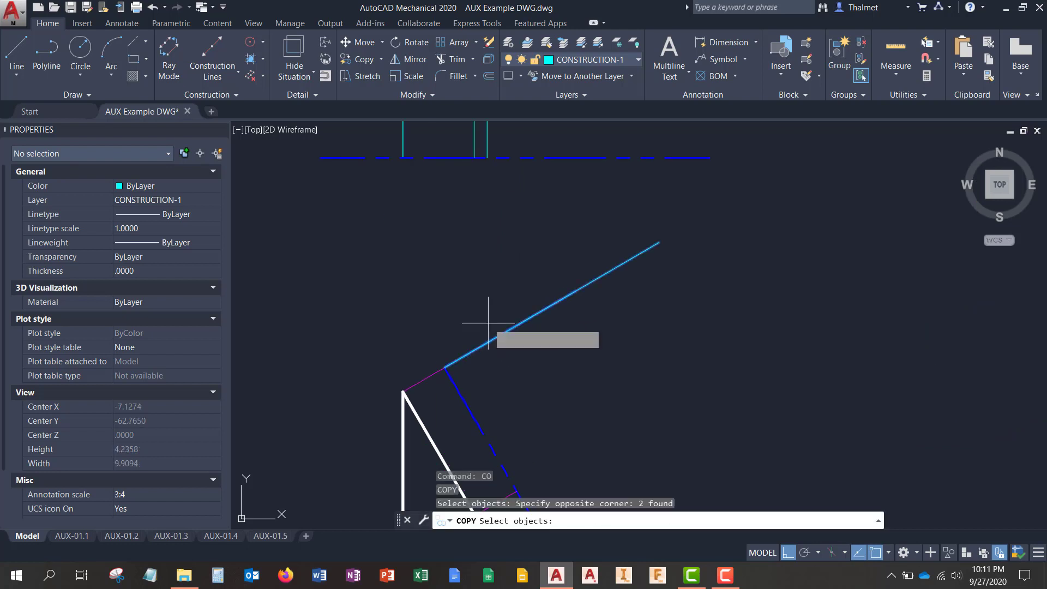
pyautogui.press('Return')
pyautogui.click(468, 352)
pyautogui.press('Escape')
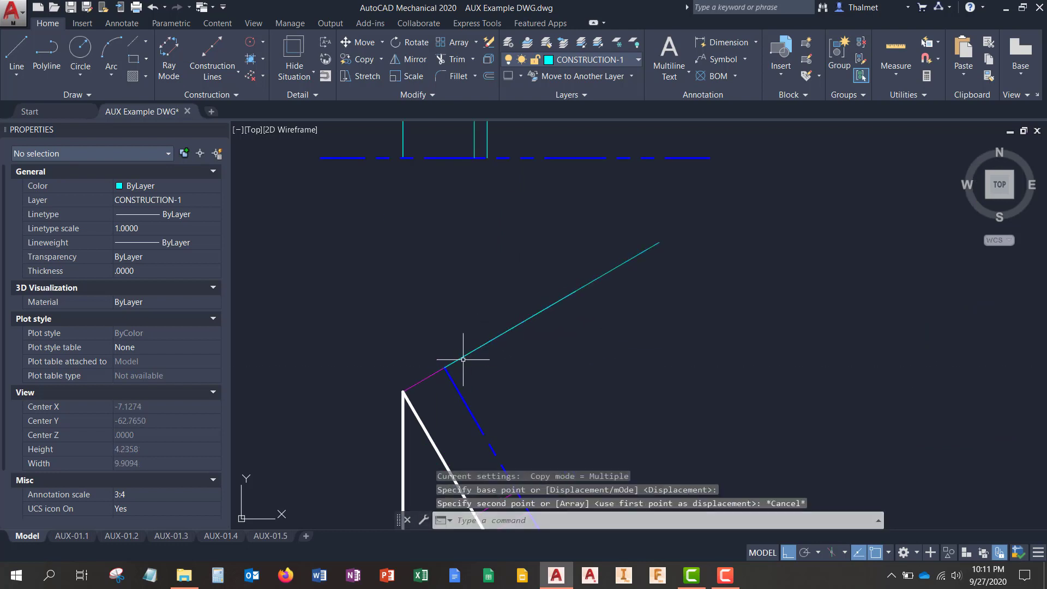
# Copy the two rotated lines from the inclined fold line's upper end to its lower end
pyautogui.write('ct o')
pyautogui.press('Return')
pyautogui.click(467, 351)
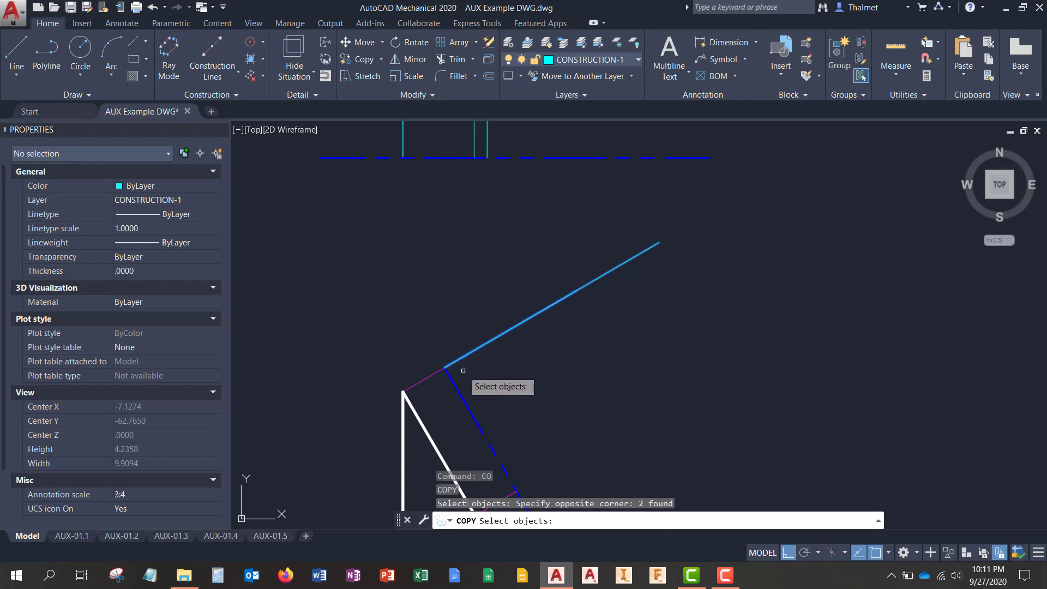
pyautogui.press('Return')
pyautogui.click(452, 361)
pyautogui.scroll(-3, 467, 393)
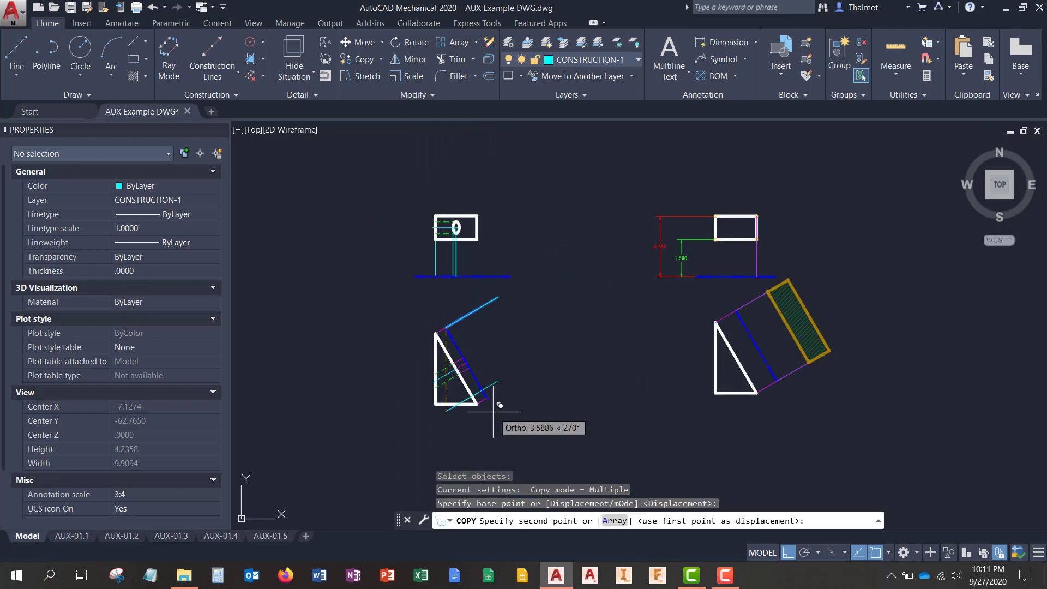
pyautogui.scroll(6, 470, 349)
pyautogui.click(464, 321)
pyautogui.scroll(-4, 485, 322)
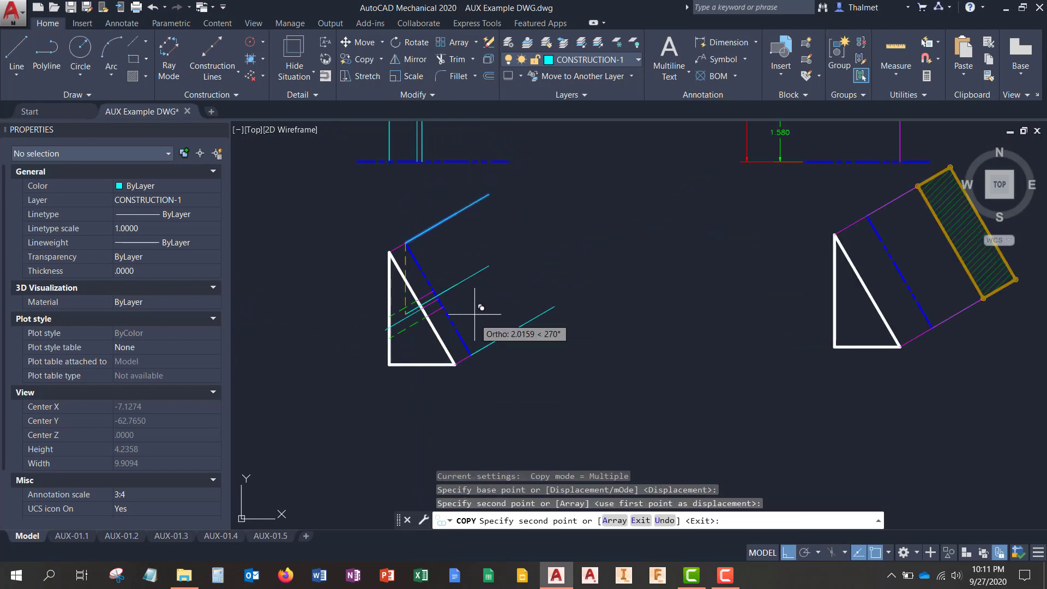
pyautogui.press('Escape')
# Copy the circle marker from the finished auxiliary view's upper corner to the outer ends and intermediate endpoints of both inclined cyan lines
pyautogui.moveTo(750, 220); pyautogui.dragTo(670, 278, button='middle')
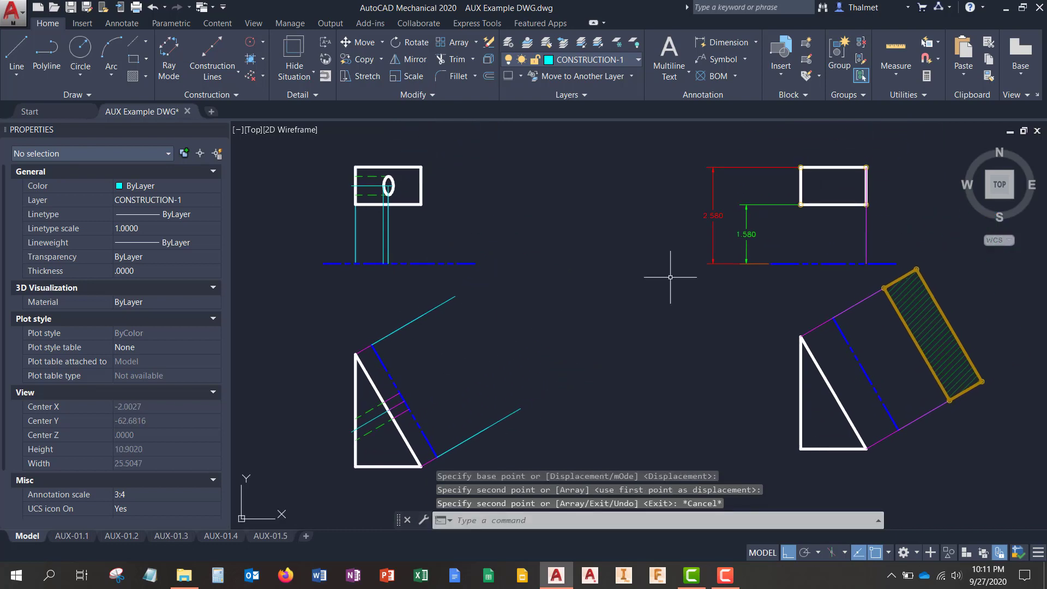
pyautogui.scroll(10, 918, 269)
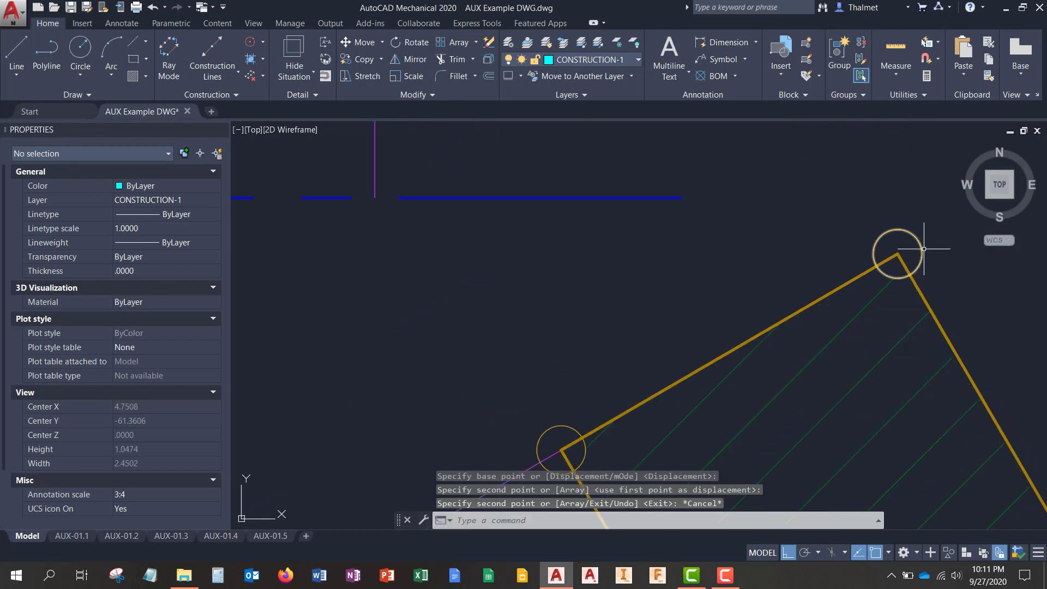
pyautogui.click(923, 250)
pyautogui.write('co')
pyautogui.press('Return')
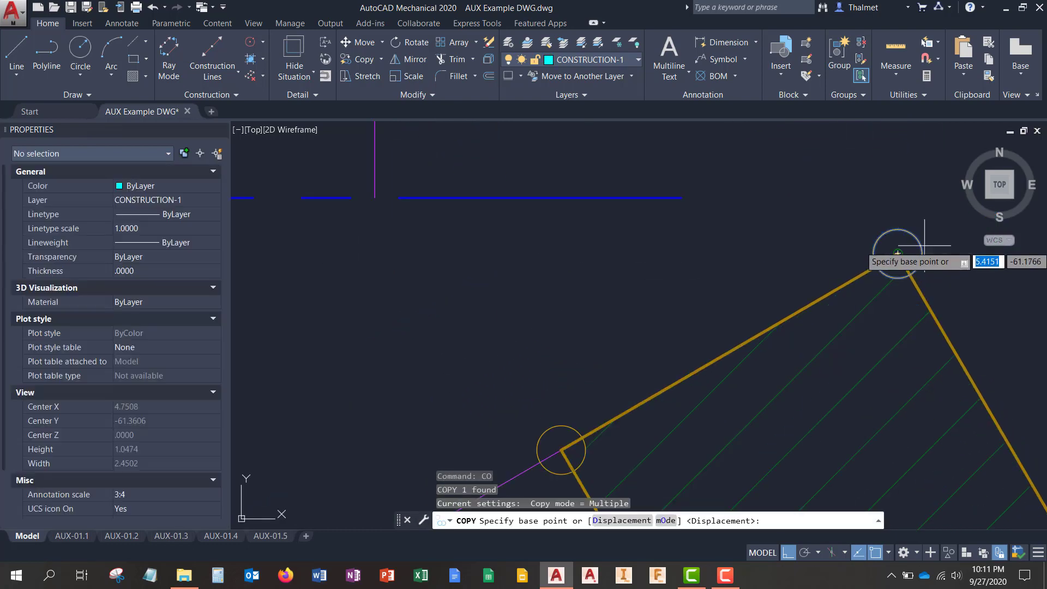
pyautogui.click(895, 254)
pyautogui.scroll(-10, 899, 254)
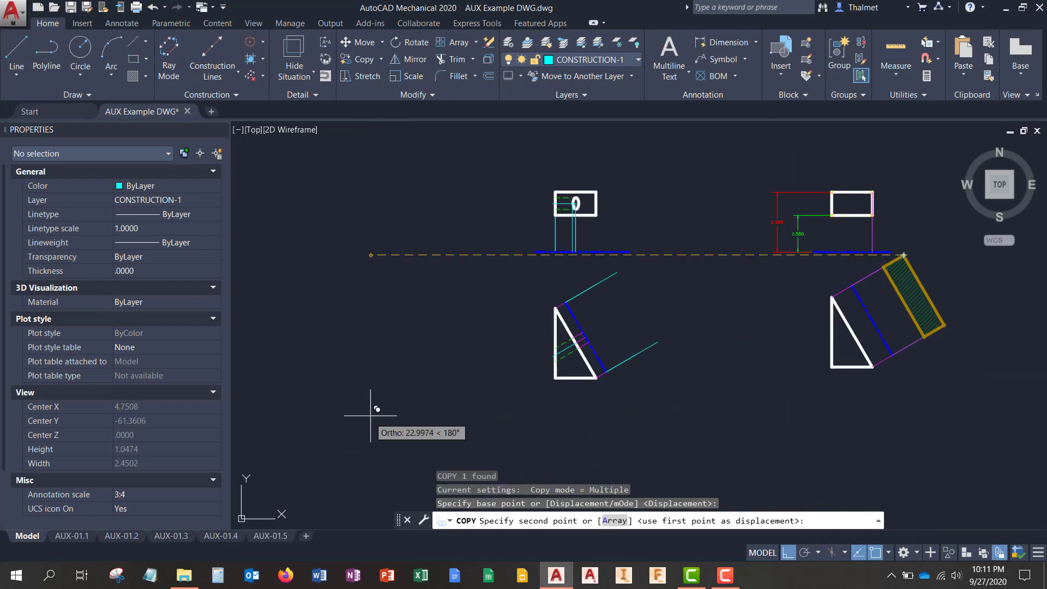
pyautogui.scroll(9, 605, 277)
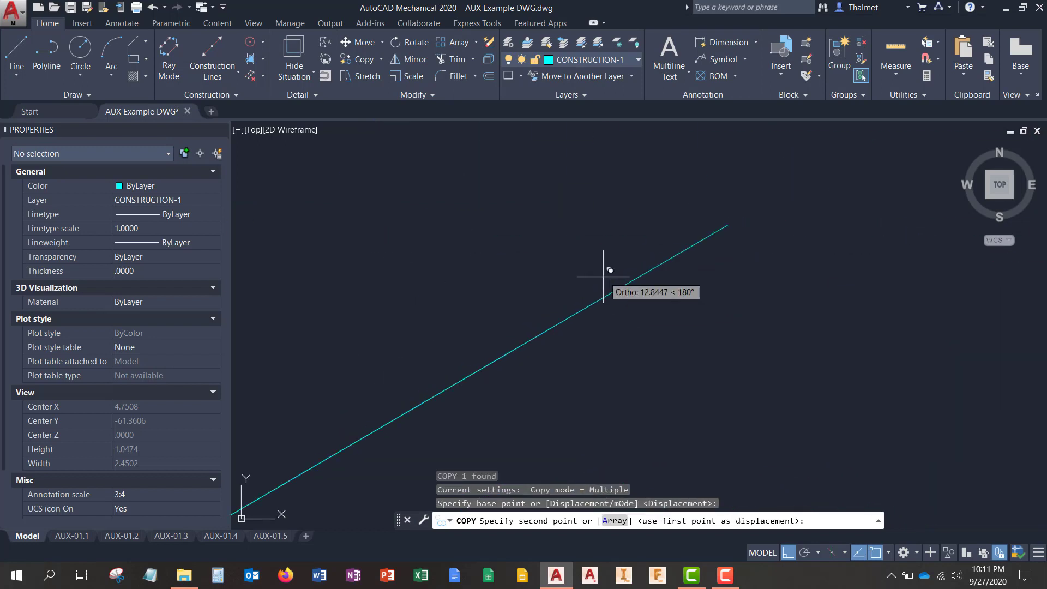
pyautogui.click(508, 354)
pyautogui.click(729, 224)
pyautogui.scroll(-8, 683, 182)
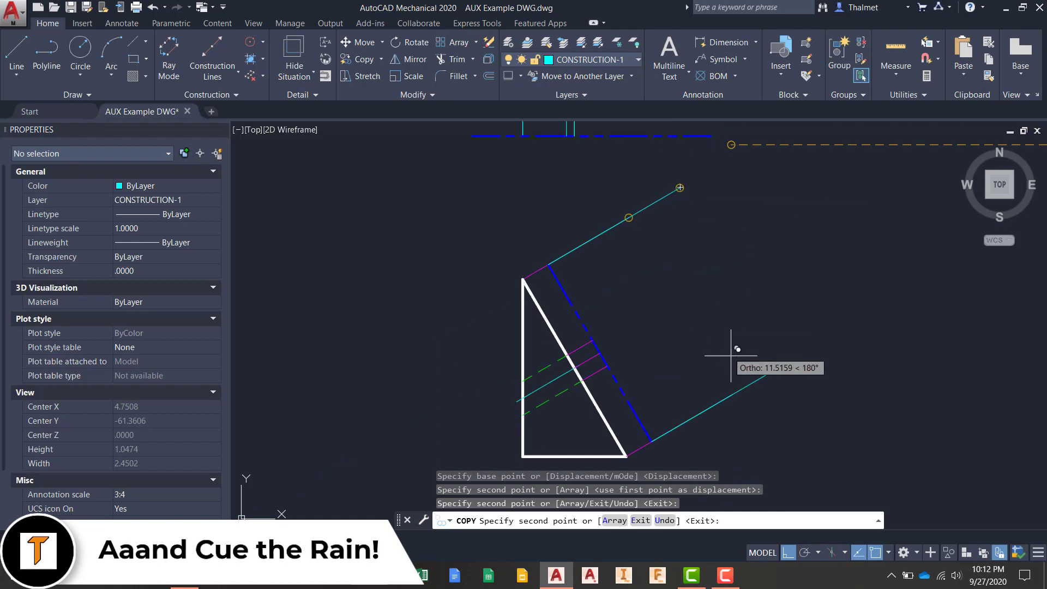
pyautogui.click(784, 364)
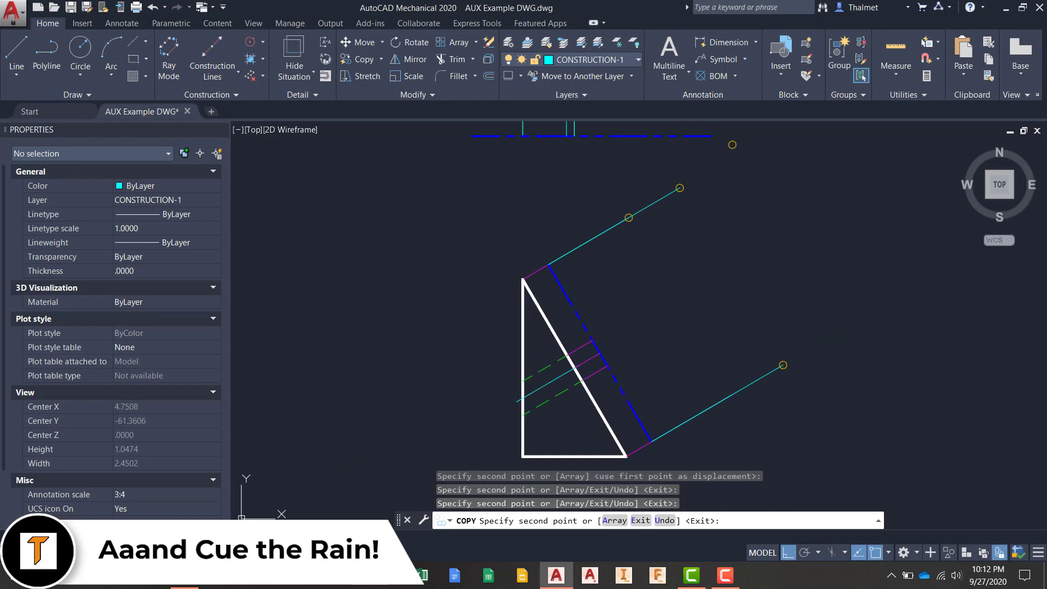
pyautogui.scroll(-4, 680, 309)
pyautogui.press('Escape')
pyautogui.scroll(6, 665, 319)
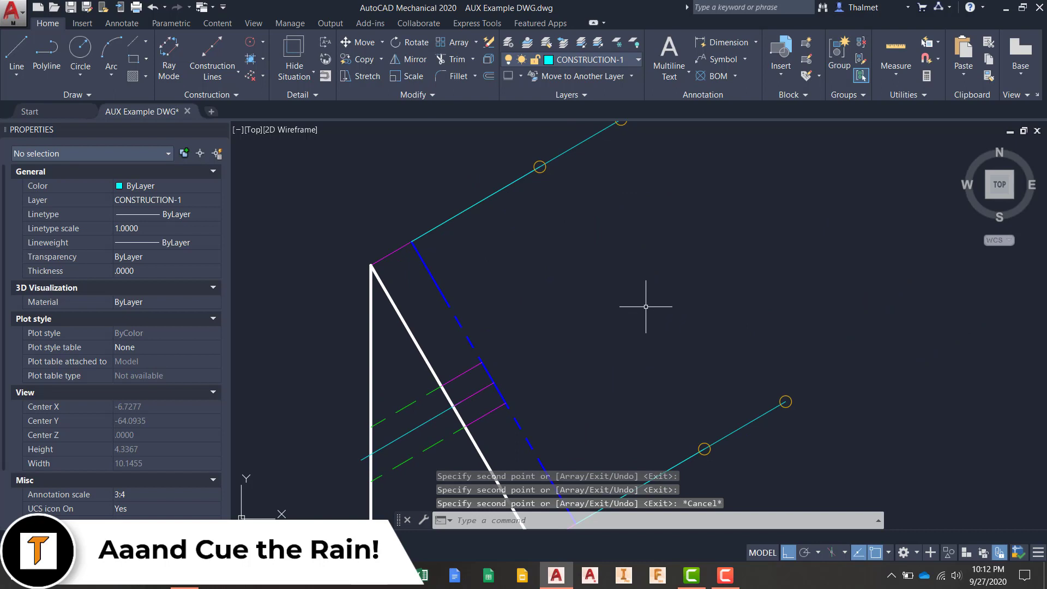
# Copy the ellipse's three vertical projection lines from the horizontal fold line to the middle magenta line's endpoint on the inclined fold line
pyautogui.scroll(-2, 632, 305)
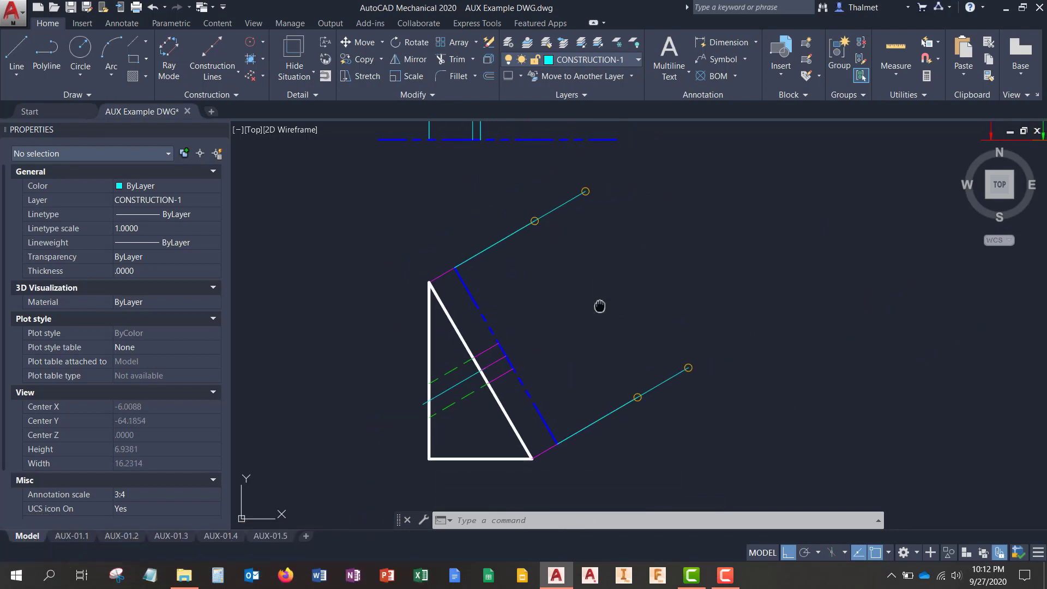
pyautogui.moveTo(599, 306)
pyautogui.mouseDown(button='middle')
pyautogui.moveTo(498, 311)
pyautogui.moveTo(600, 457)
pyautogui.mouseUp(button='middle')
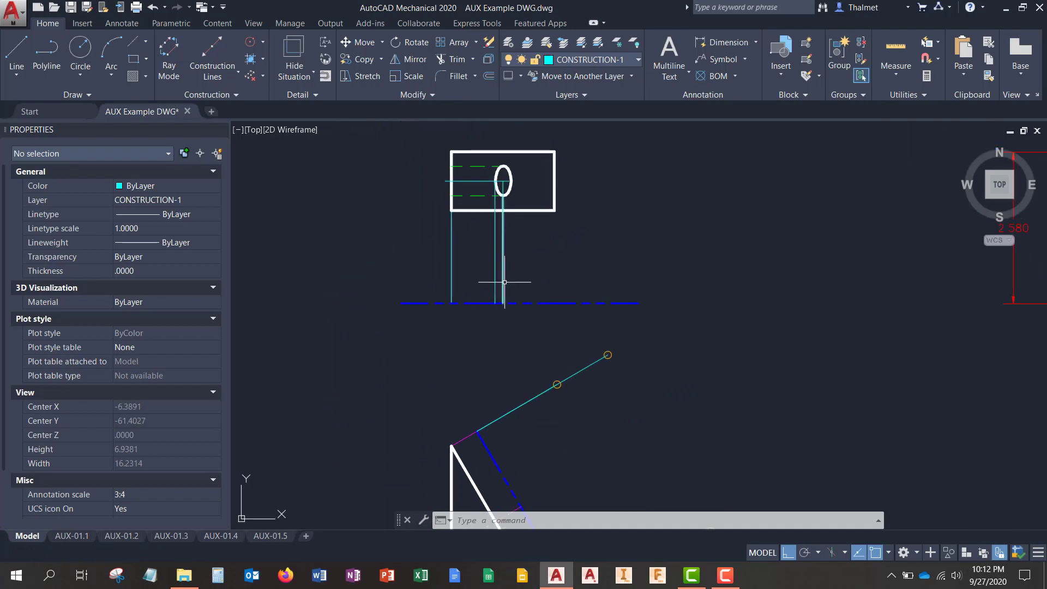
pyautogui.click(517, 295)
pyautogui.click(482, 273)
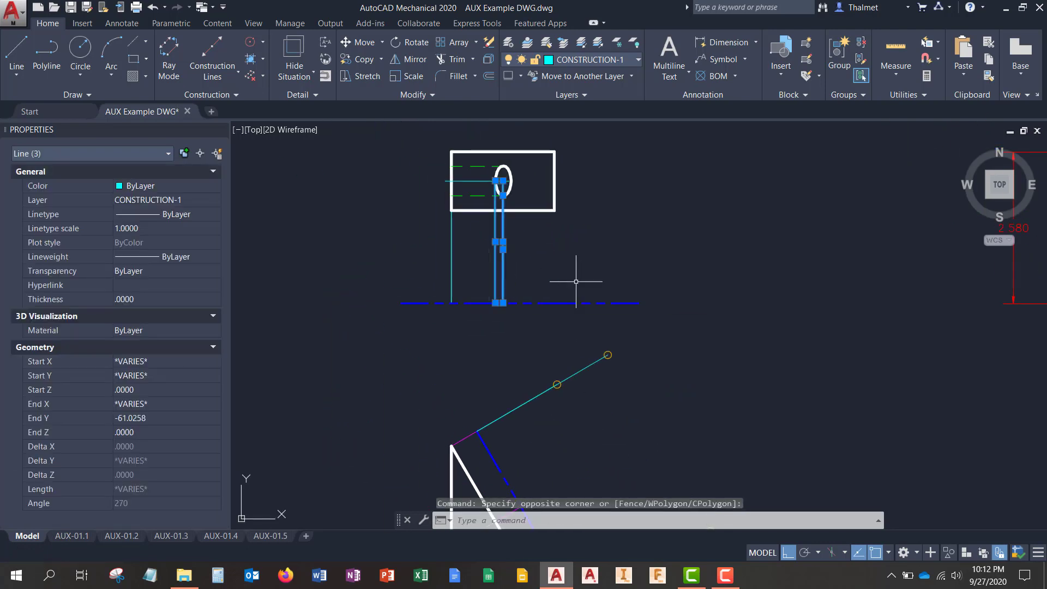
pyautogui.write('co')
pyautogui.press('Return')
pyautogui.scroll(4, 547, 324)
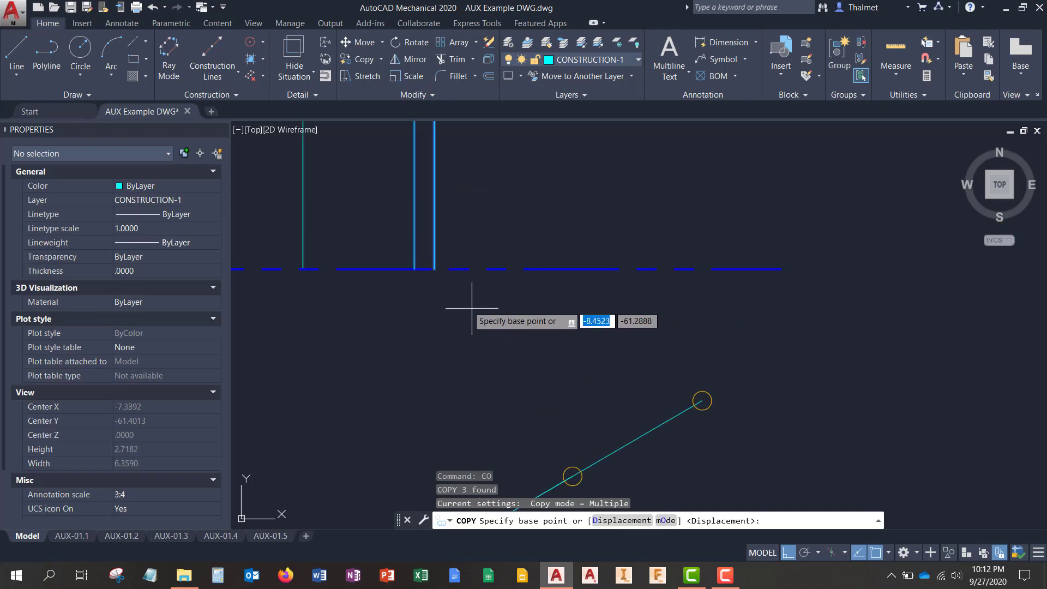
pyautogui.click(436, 258)
pyautogui.scroll(-5, 441, 236)
pyautogui.scroll(5, 476, 399)
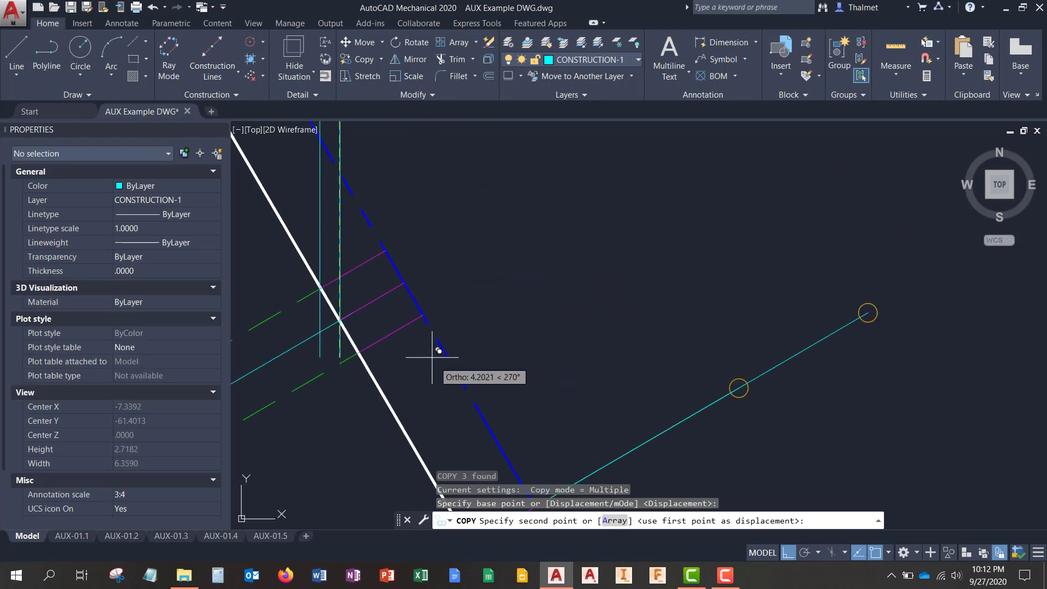
pyautogui.moveTo(413, 328); pyautogui.dragTo(621, 450, button='middle')
pyautogui.scroll(-2, 545, 333)
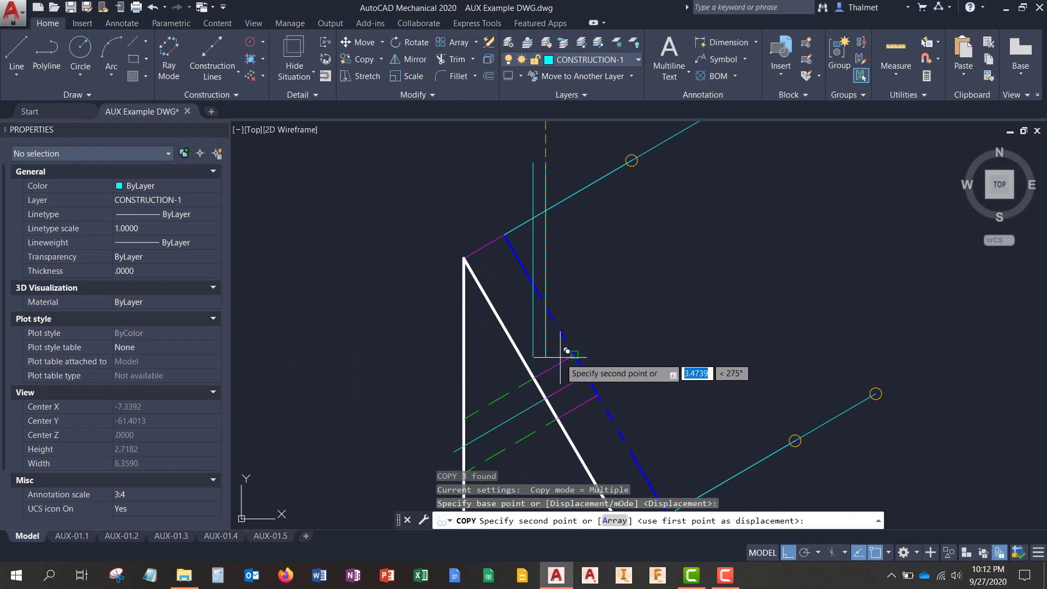
pyautogui.scroll(-2, 556, 357)
pyautogui.scroll(4, 571, 371)
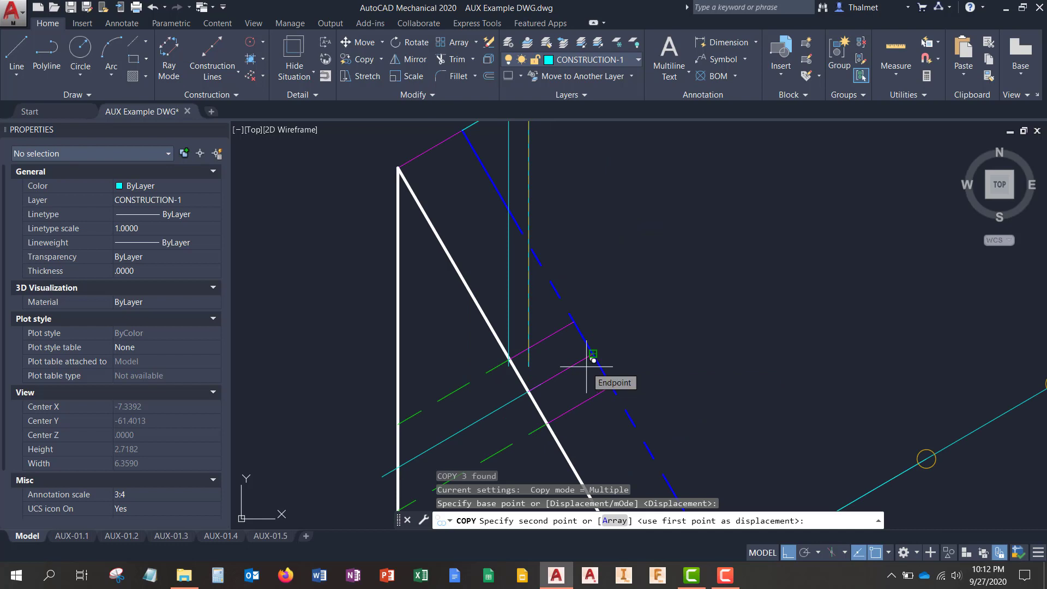
pyautogui.scroll(2, 586, 367)
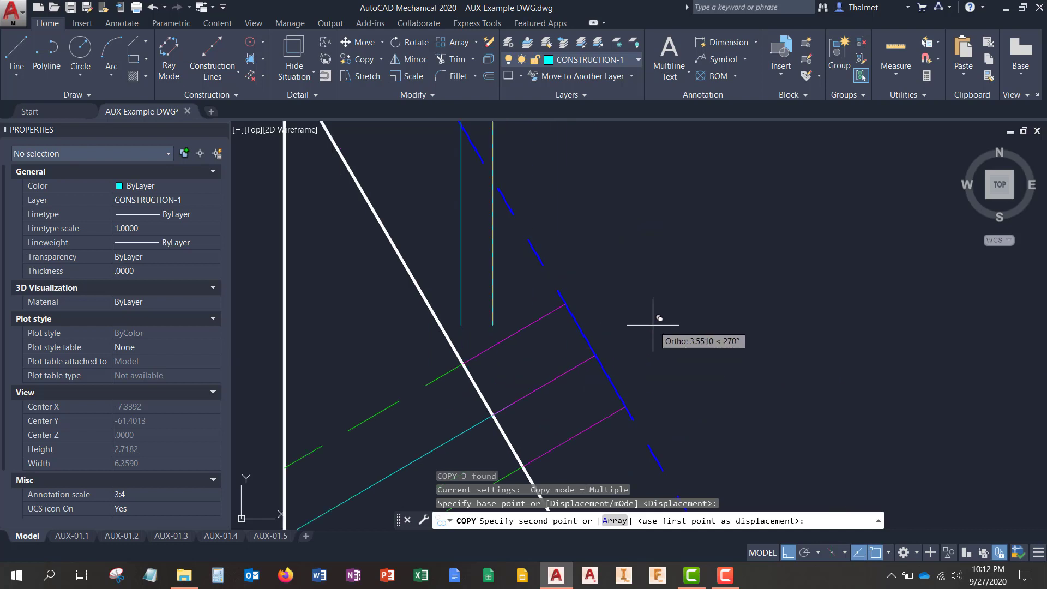
pyautogui.click(581, 370)
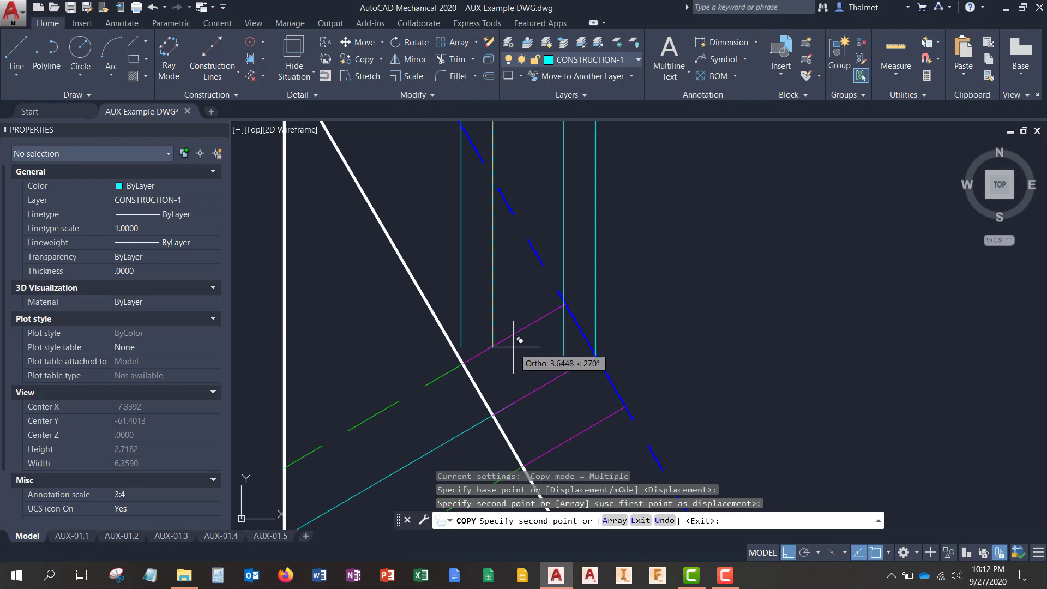
pyautogui.scroll(-3, 518, 354)
pyautogui.press('Escape')
# Compare the copied vertical lines at the inclined fold line with the ellipse's original projection lines above the horizontal fold line
pyautogui.moveTo(511, 153); pyautogui.dragTo(555, 283, button='middle')
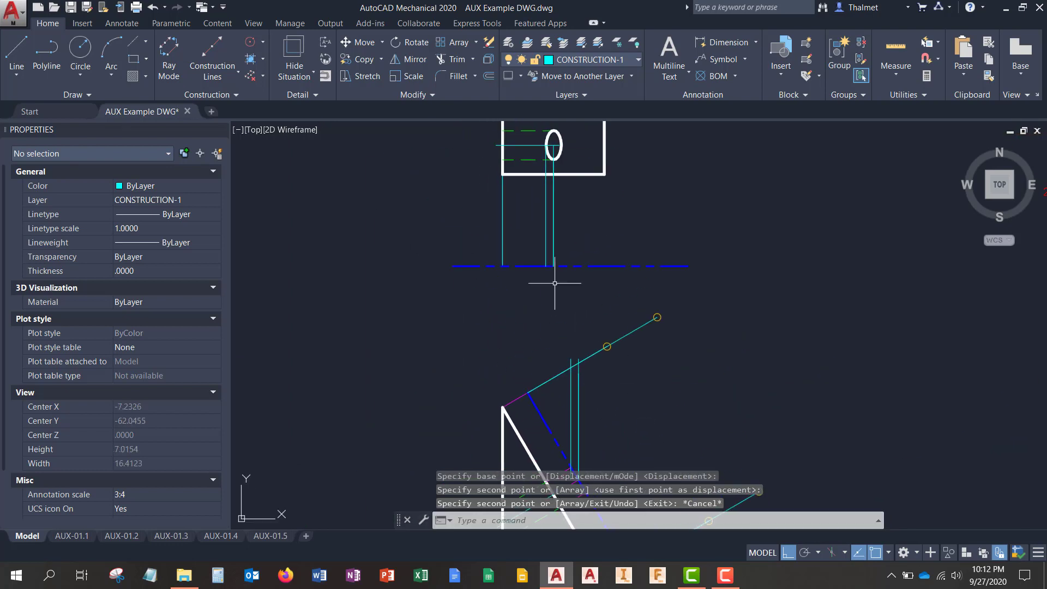
pyautogui.scroll(2, 521, 177)
pyautogui.moveTo(521, 178); pyautogui.dragTo(526, 230, button='middle')
pyautogui.moveTo(250, 527); pyautogui.dragTo(239, 220, button='middle')
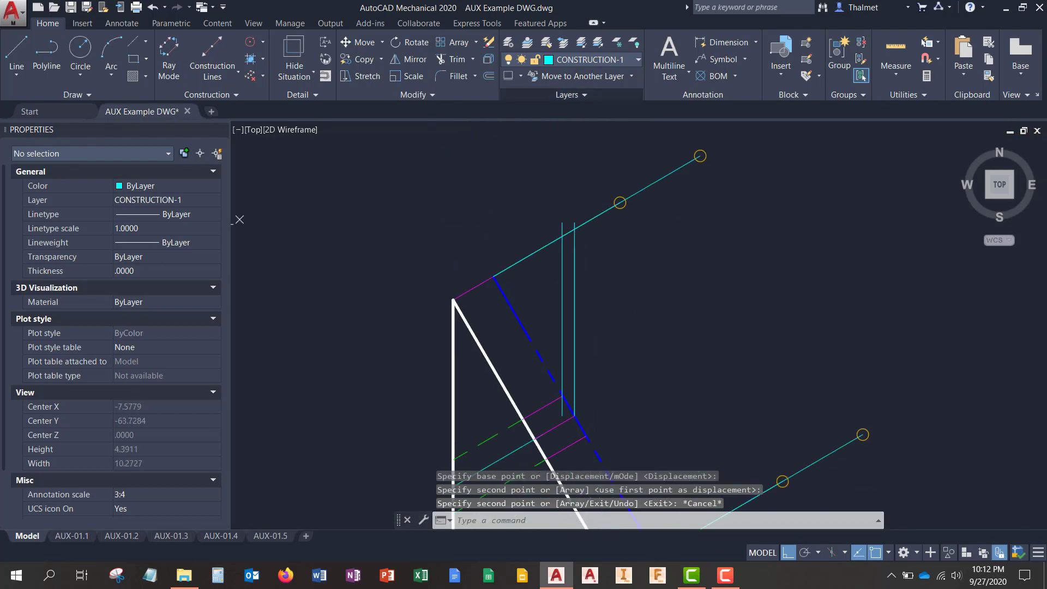
pyautogui.moveTo(589, 193); pyautogui.dragTo(678, 353, button='middle')
pyautogui.moveTo(632, 407); pyautogui.dragTo(627, 99, button='middle')
pyautogui.moveTo(672, 258); pyautogui.dragTo(629, 316, button='middle')
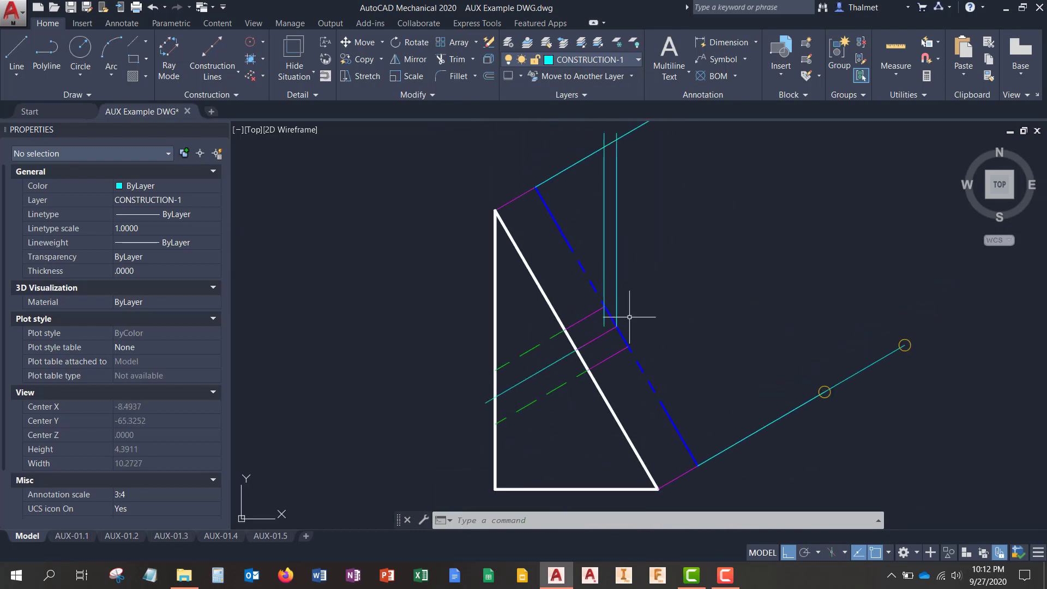
# Rotate the three copied lines by reference about the middle magenta line's endpoint on the fold line, aligning them with that magenta line
pyautogui.scroll(4, 570, 272)
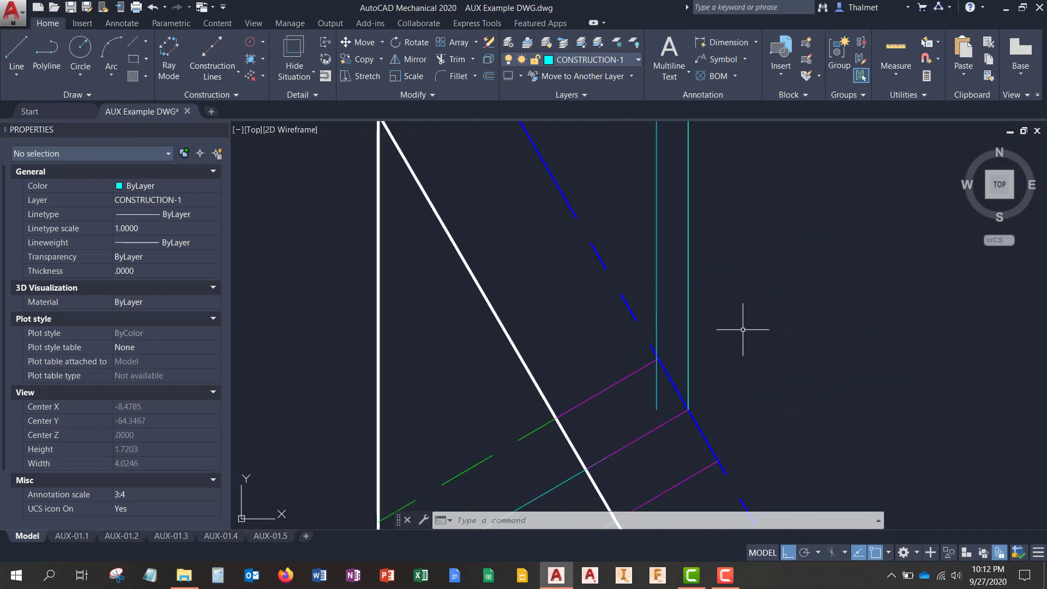
pyautogui.click(709, 293)
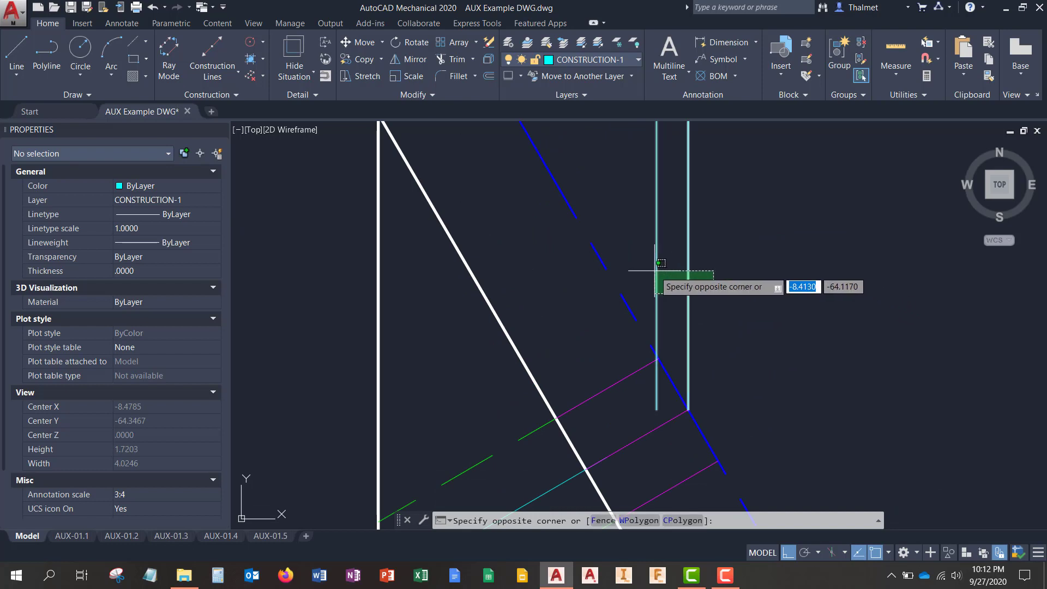
pyautogui.click(634, 276)
pyautogui.scroll(-2, 602, 206)
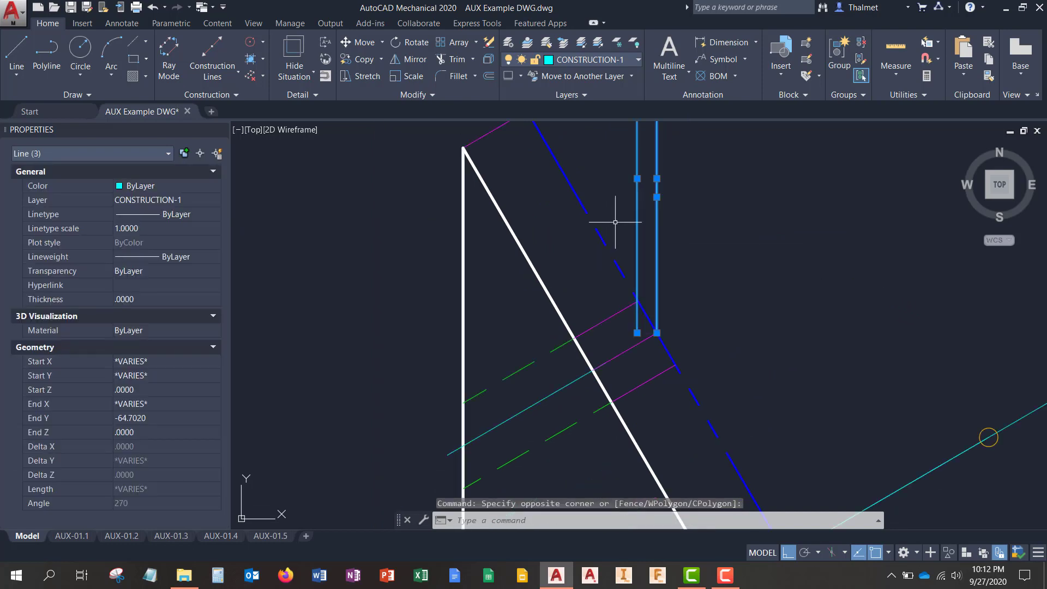
pyautogui.write('ro')
pyautogui.press('Return')
pyautogui.scroll(4, 657, 328)
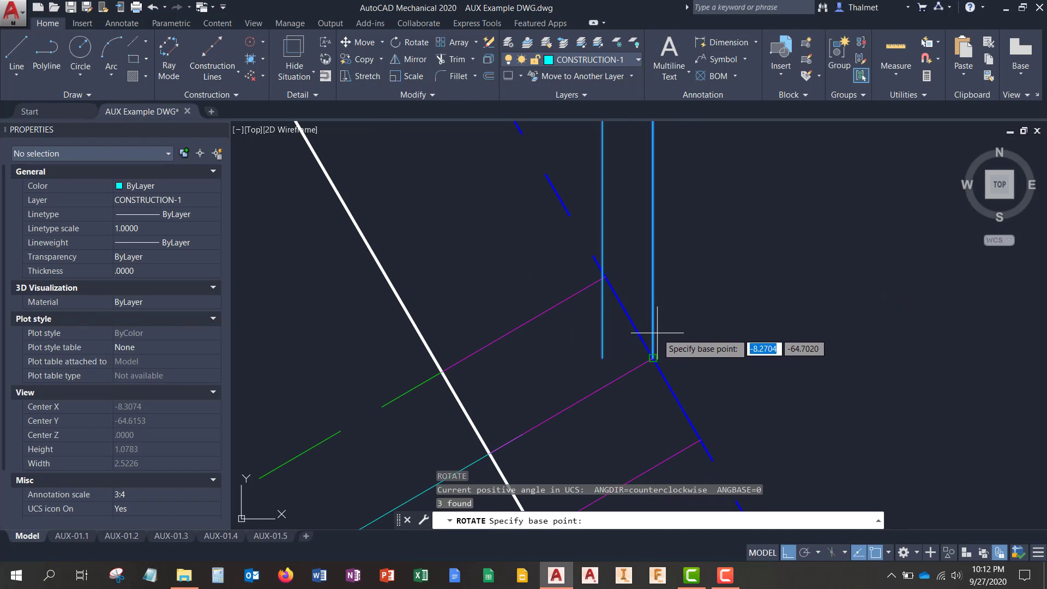
pyautogui.click(657, 332)
pyautogui.scroll(-5, 727, 300)
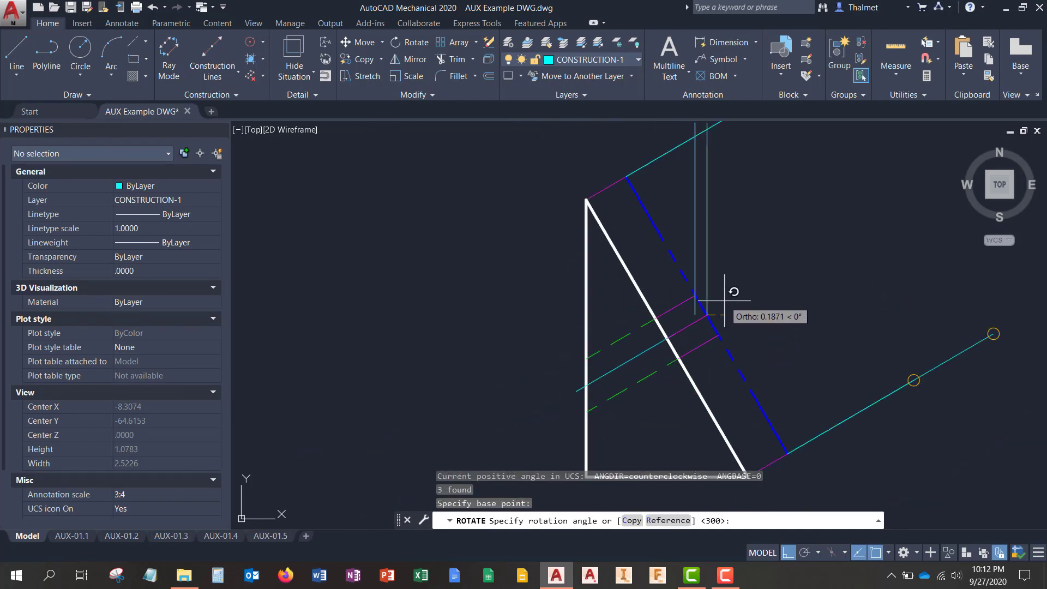
pyautogui.write('r')
pyautogui.press('Return')
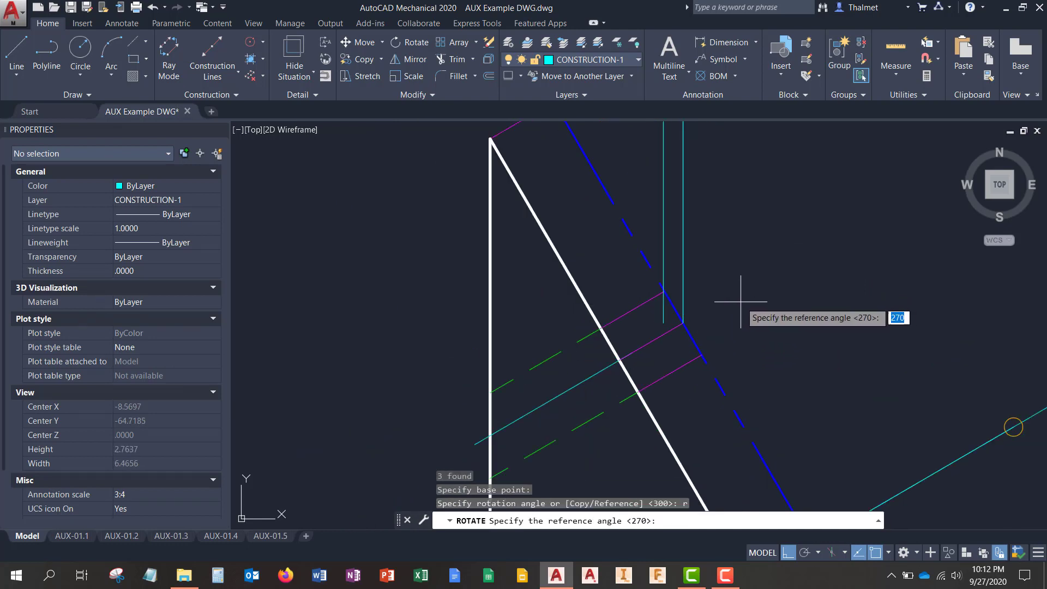
pyautogui.scroll(4, 685, 301)
pyautogui.click(679, 310)
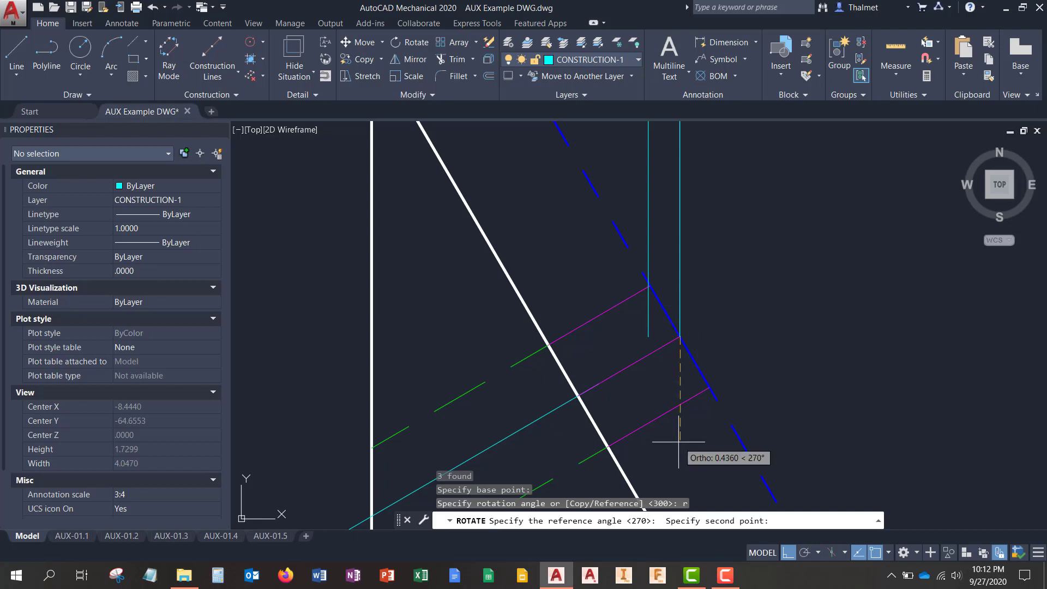
pyautogui.click(689, 440)
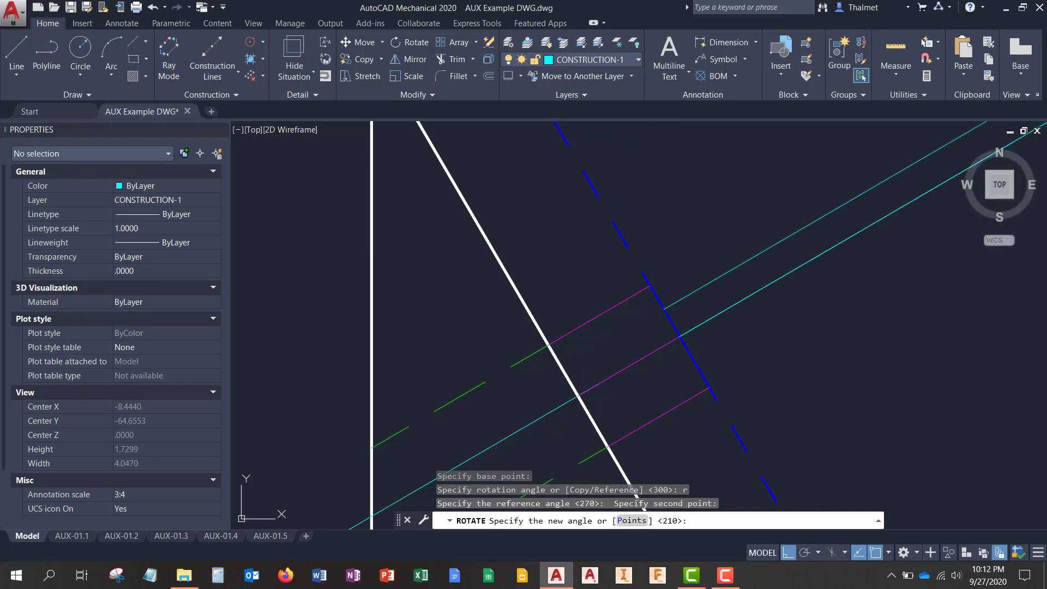
pyautogui.scroll(-2, 669, 275)
pyautogui.scroll(-2, 696, 287)
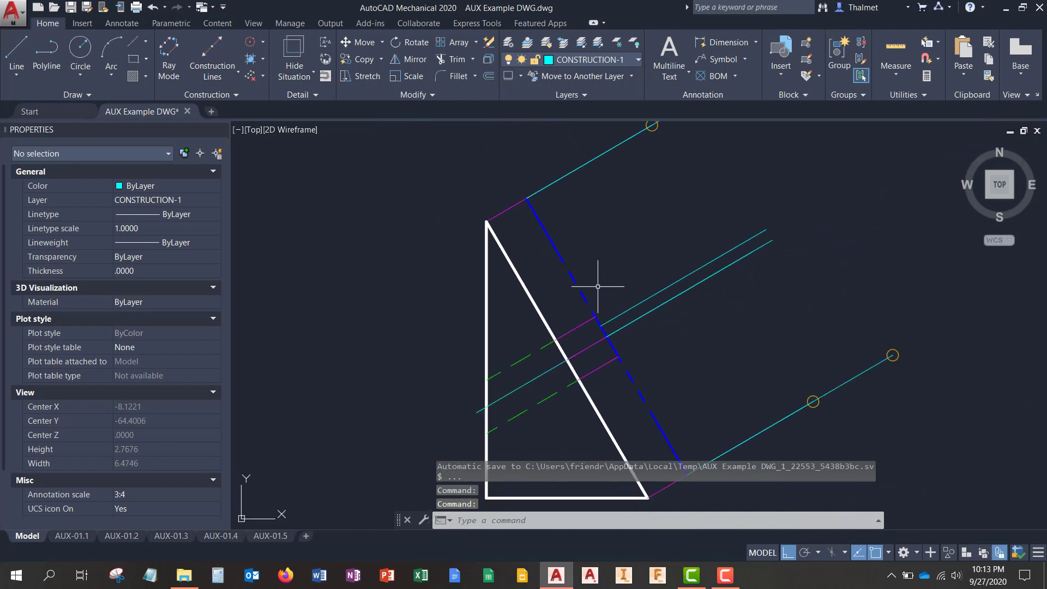
# Examine the ellipse's projection lines in the rectangular view and the rotated lines where they meet the inclined fold line
pyautogui.moveTo(619, 237); pyautogui.dragTo(682, 421, button='middle')
pyautogui.moveTo(643, 187); pyautogui.dragTo(689, 418, button='middle')
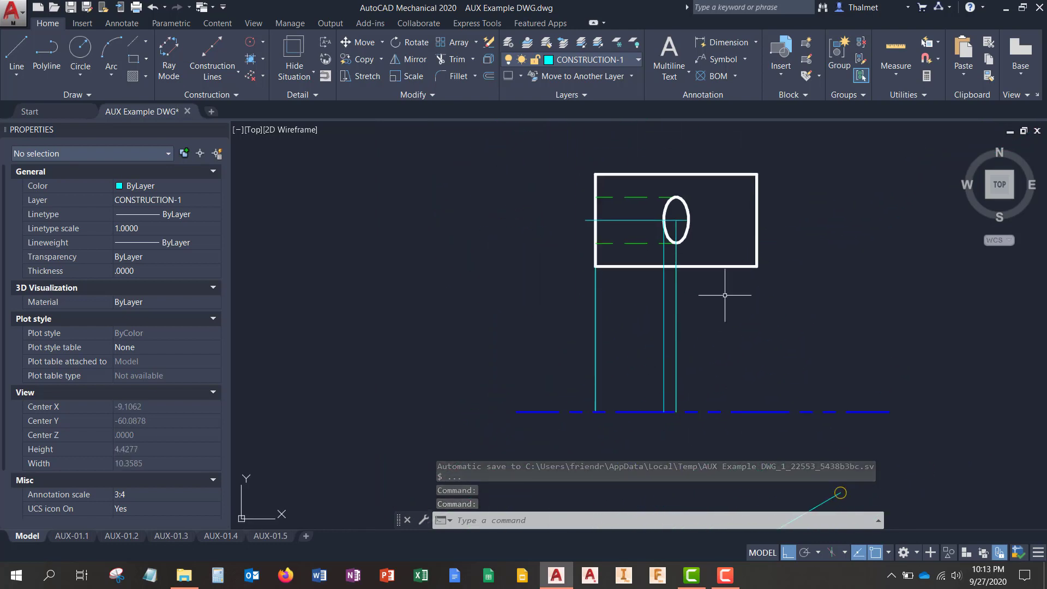
pyautogui.moveTo(727, 372); pyautogui.dragTo(708, 266, button='middle')
pyautogui.moveTo(736, 425); pyautogui.dragTo(682, 193, button='middle')
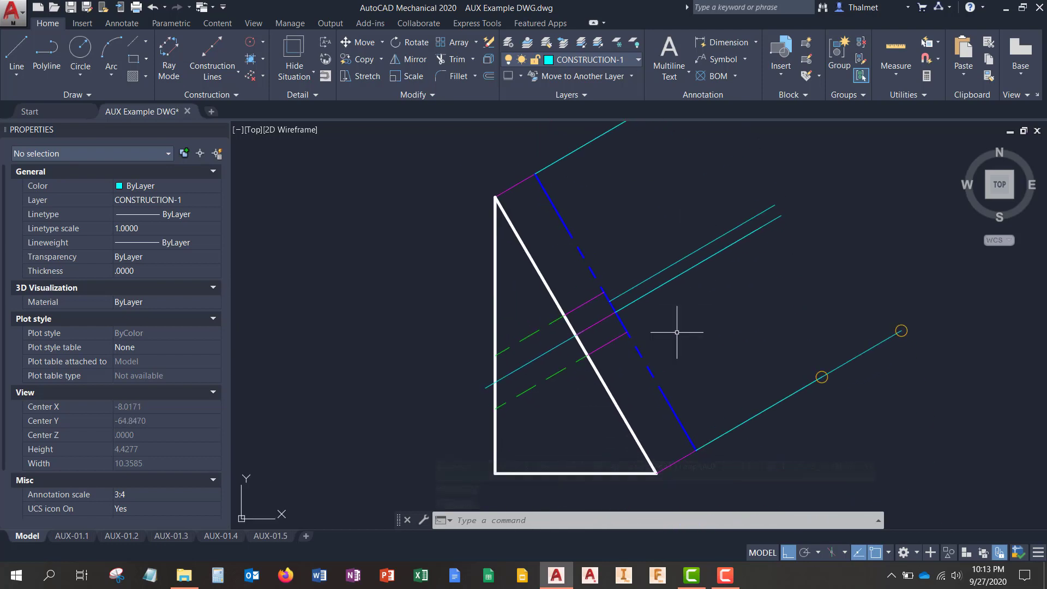
pyautogui.scroll(4, 646, 330)
pyautogui.moveTo(636, 321); pyautogui.dragTo(687, 358, button='middle')
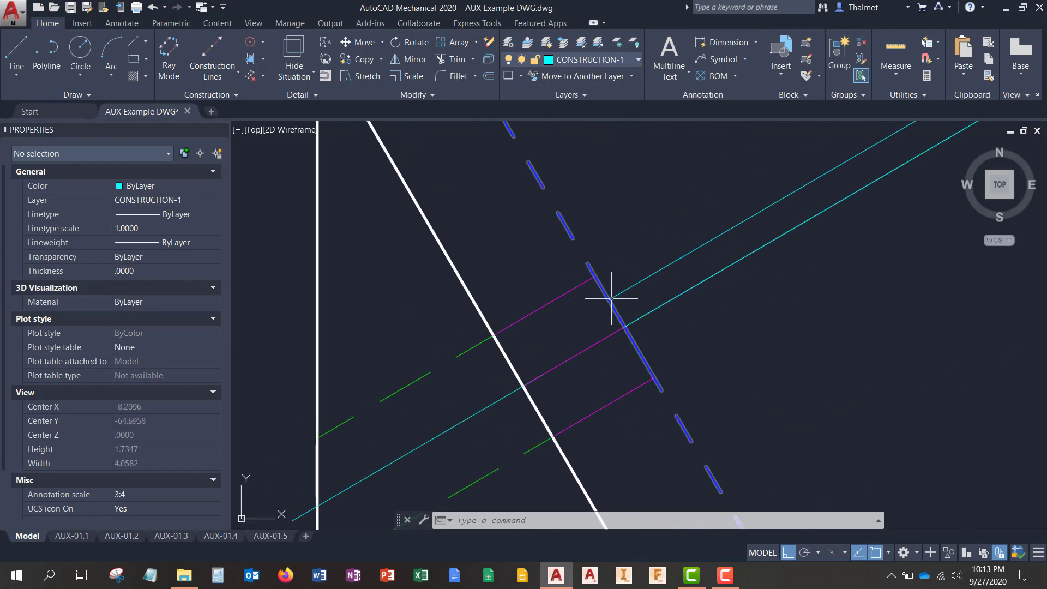
pyautogui.scroll(-6, 619, 352)
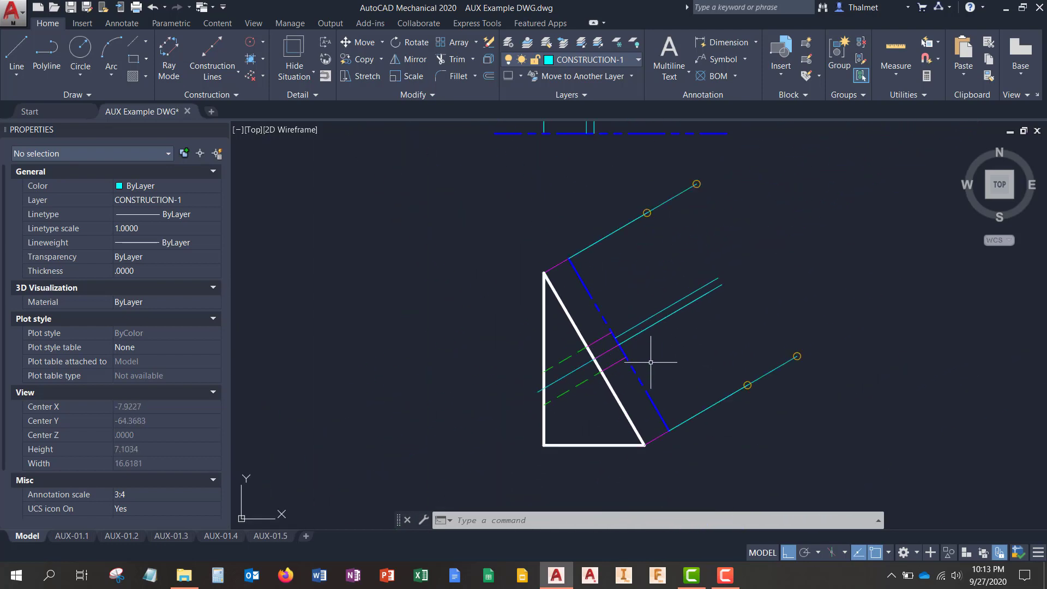
pyautogui.scroll(2, 647, 359)
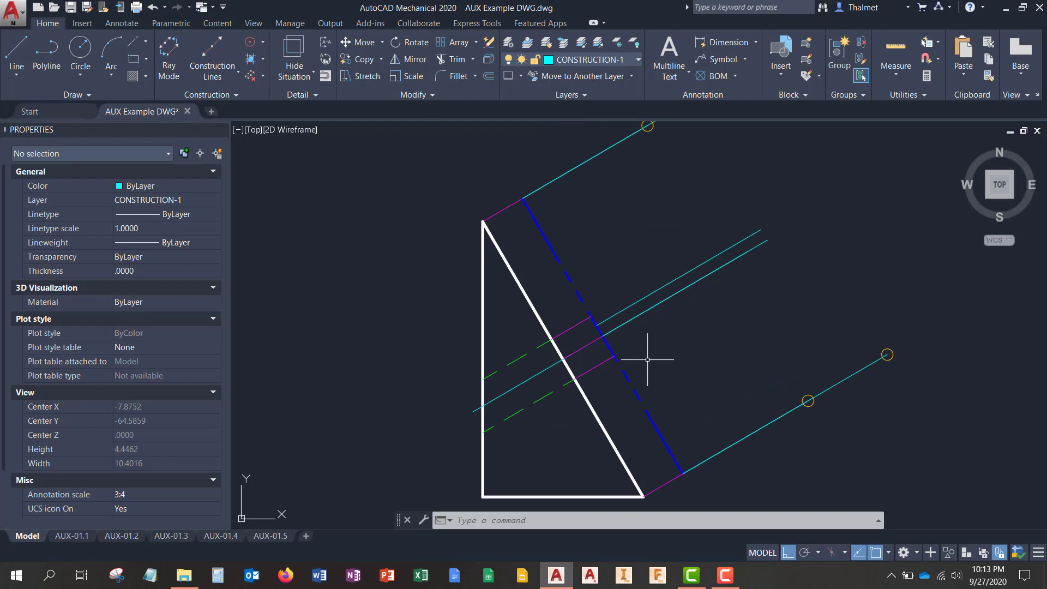
pyautogui.scroll(4, 591, 321)
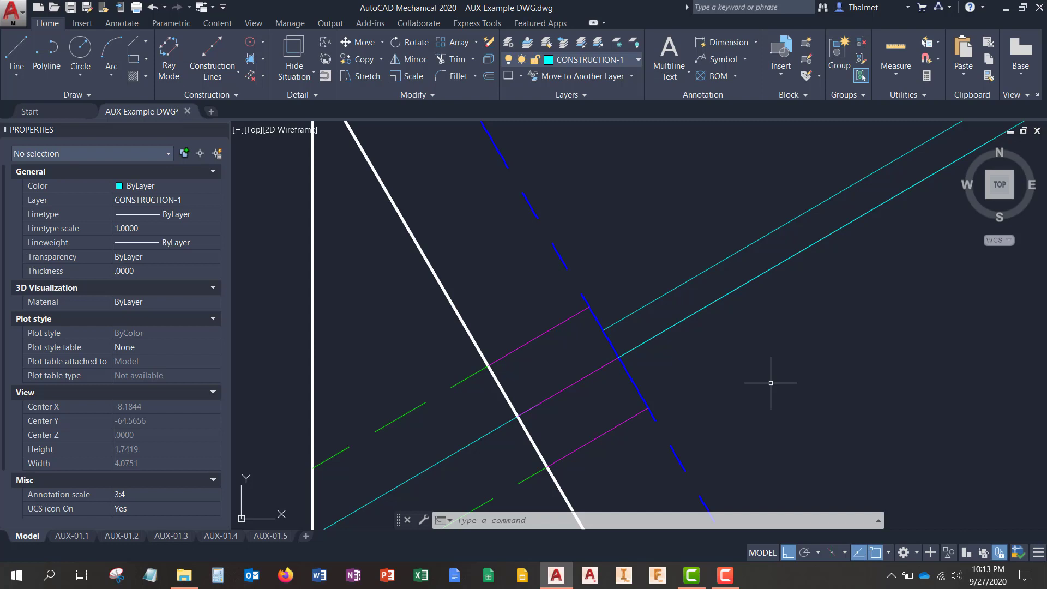
# Move the upper rotated hole projection line from its fold-line endpoint to the upper magenta line's endpoint on the inclined fold line
pyautogui.scroll(-4, 686, 357)
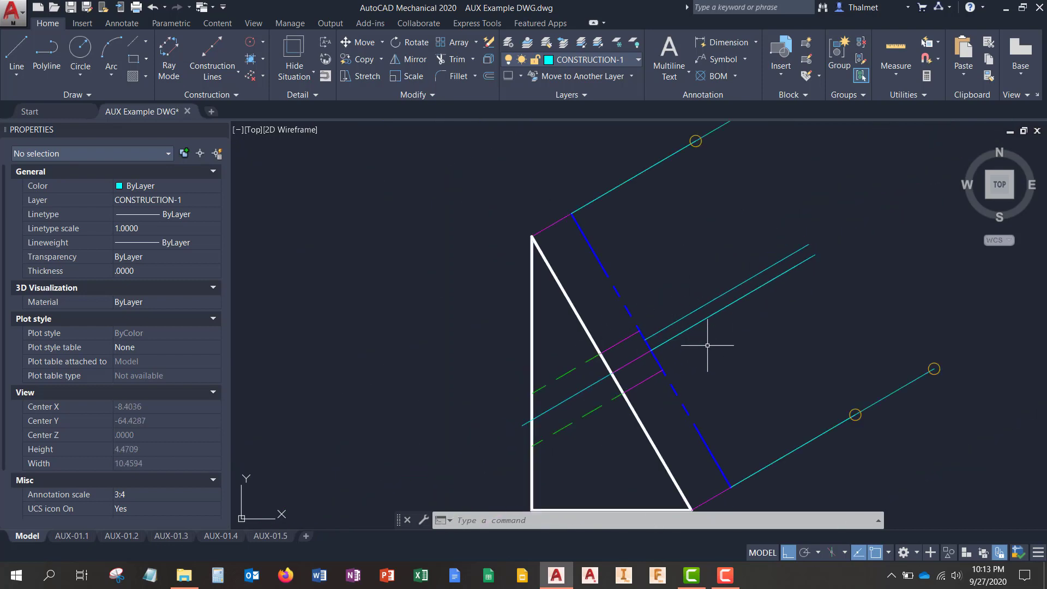
pyautogui.scroll(4, 707, 345)
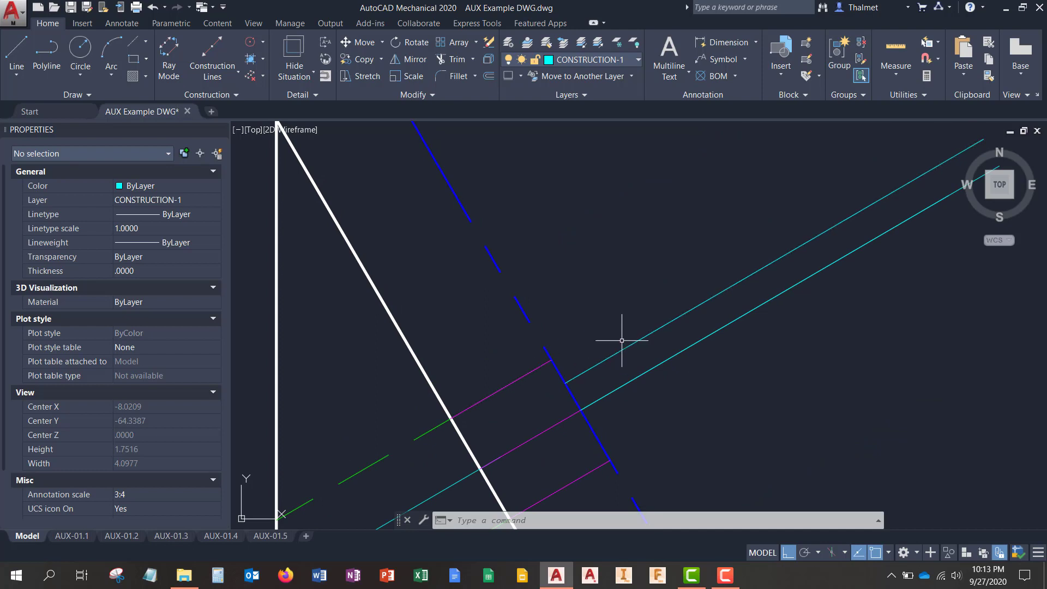
pyautogui.write('m')
pyautogui.press('Return')
pyautogui.scroll(2, 617, 347)
pyautogui.click(595, 373)
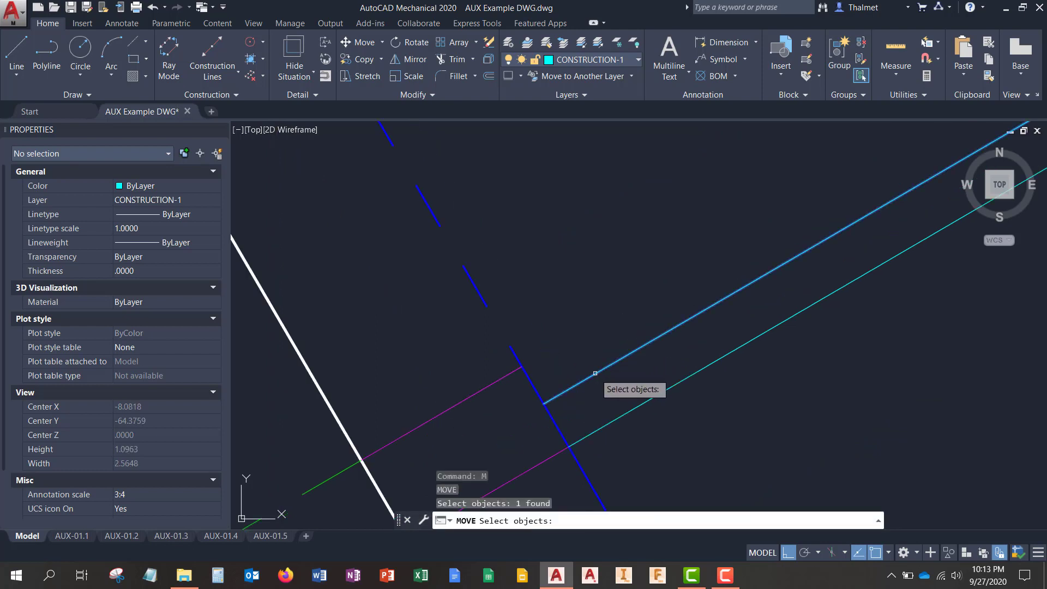
pyautogui.press('Return')
pyautogui.click(545, 403)
pyautogui.click(522, 367)
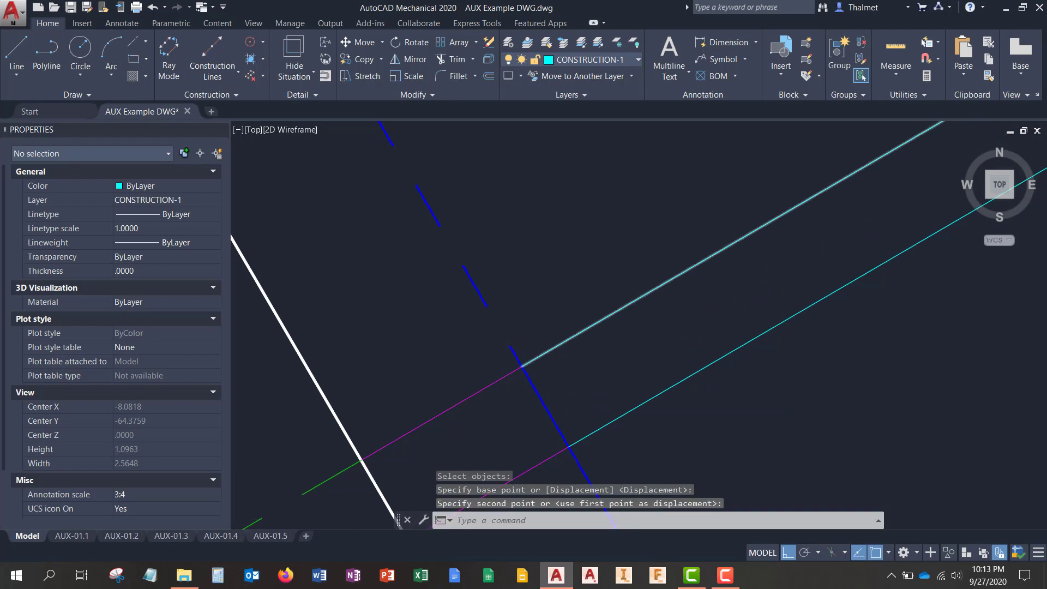
# Copy the marker circle from the upper corner projection's outer end to the outer endpoints of the hole's three projection lines
pyautogui.scroll(-4, 621, 320)
pyautogui.scroll(-2, 662, 299)
pyautogui.moveTo(711, 288)
pyautogui.mouseDown(button='middle')
pyautogui.moveTo(692, 292)
pyautogui.moveTo(662, 354)
pyautogui.mouseUp(button='middle')
pyautogui.scroll(-2, 605, 272)
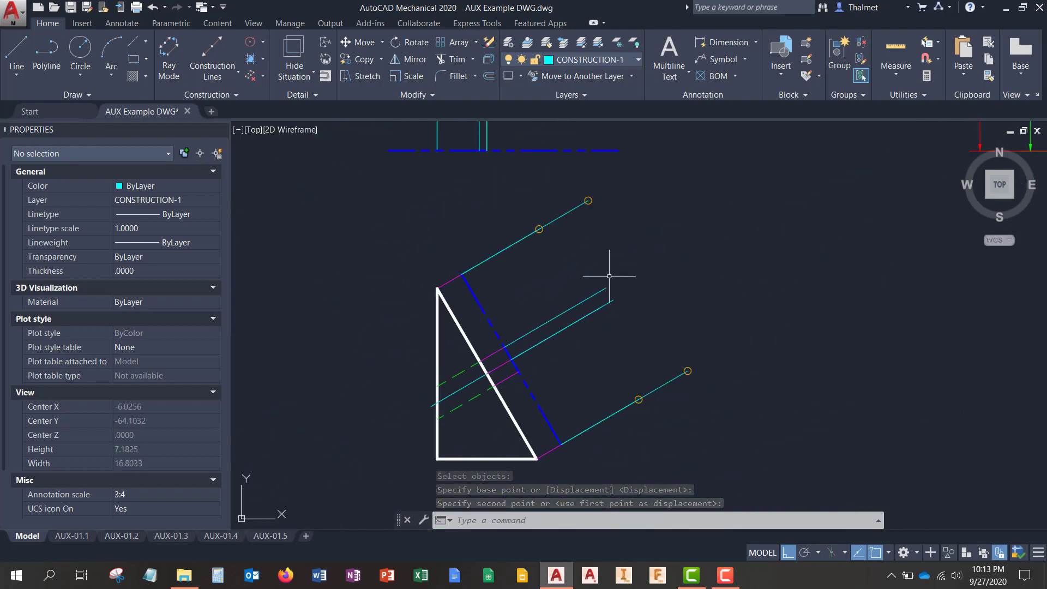
pyautogui.scroll(6, 612, 275)
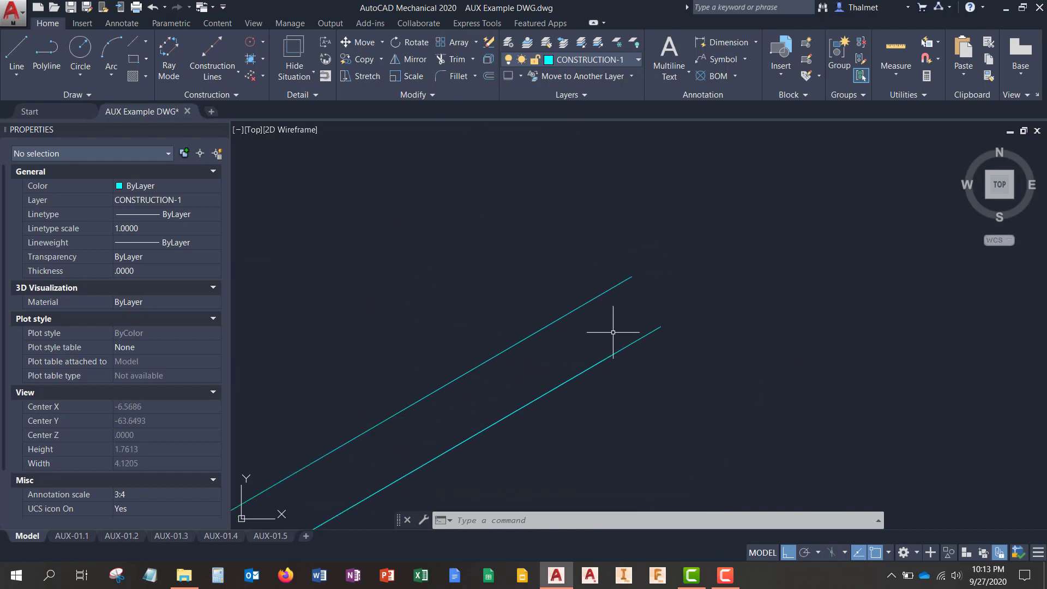
pyautogui.scroll(-4, 613, 332)
pyautogui.write('co')
pyautogui.press('Return')
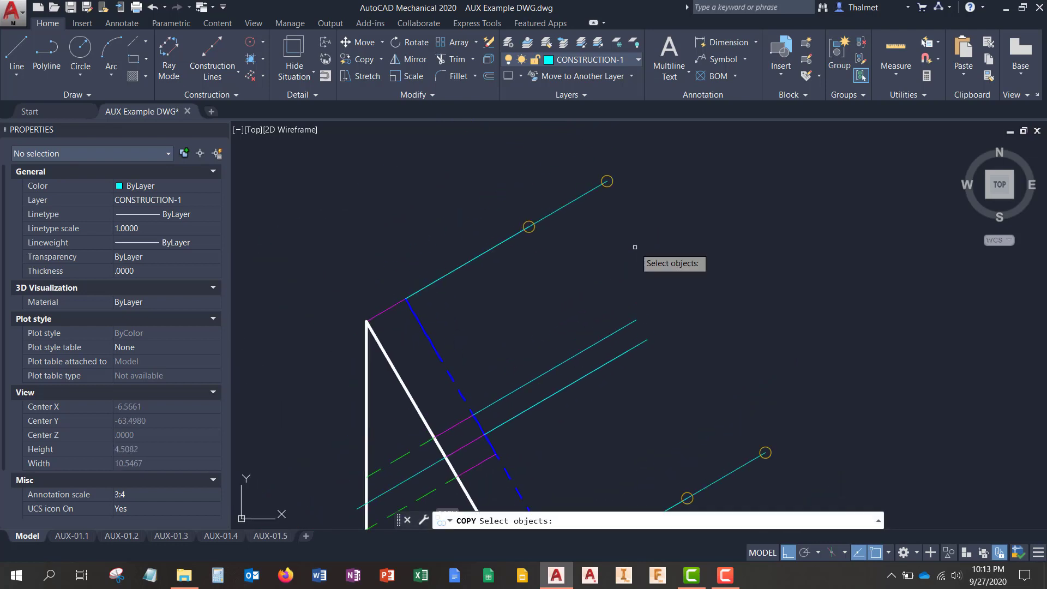
pyautogui.scroll(4, 600, 164)
pyautogui.click(620, 214)
pyautogui.press('Return')
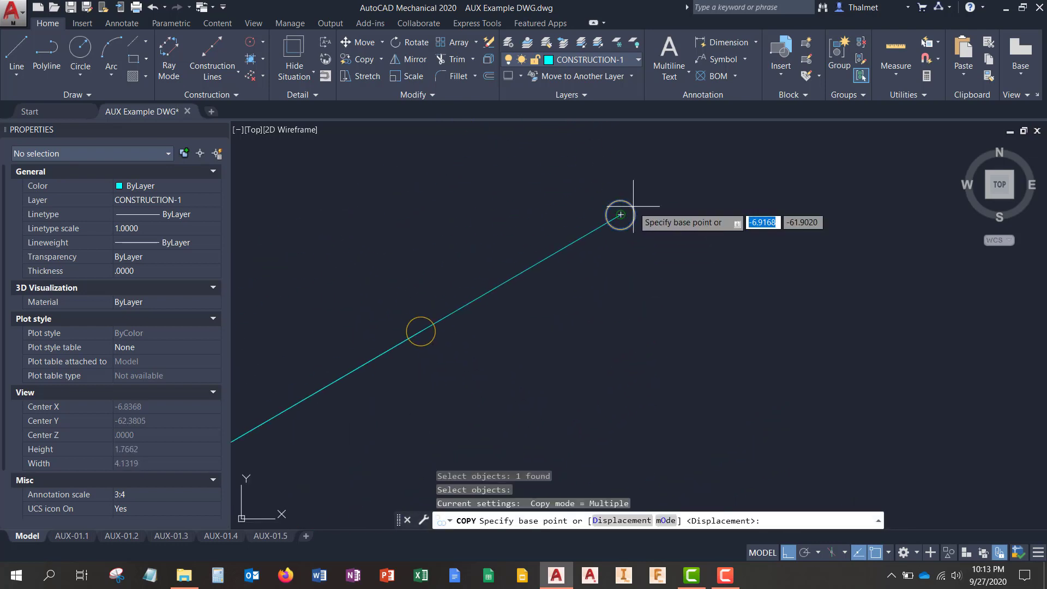
pyautogui.click(621, 215)
pyautogui.scroll(-4, 627, 212)
pyautogui.scroll(4, 709, 355)
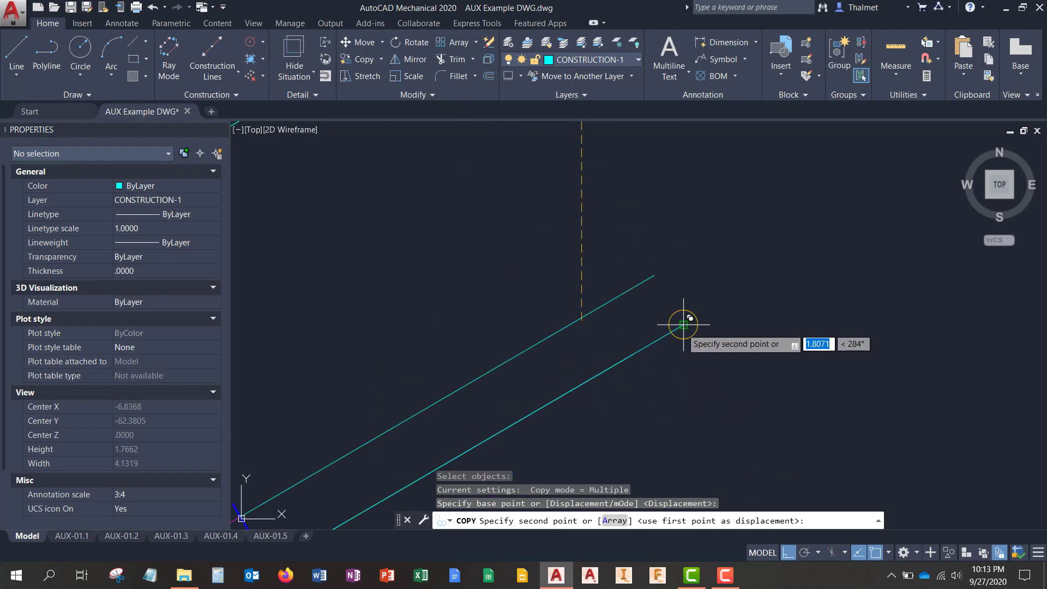
pyautogui.click(683, 324)
pyautogui.click(633, 354)
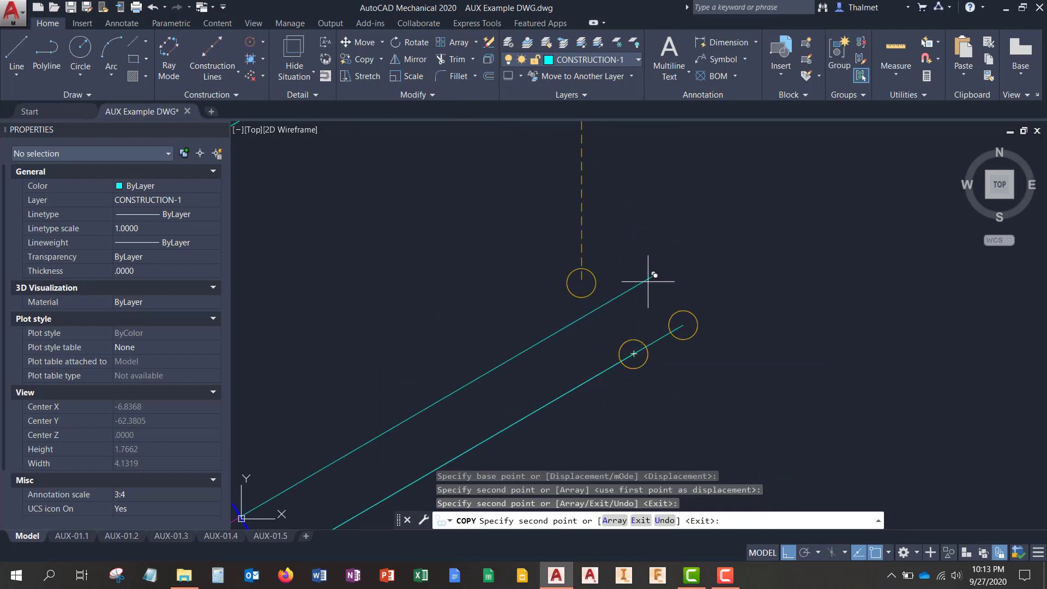
pyautogui.click(654, 275)
pyautogui.press('Return')
pyautogui.scroll(-4, 633, 248)
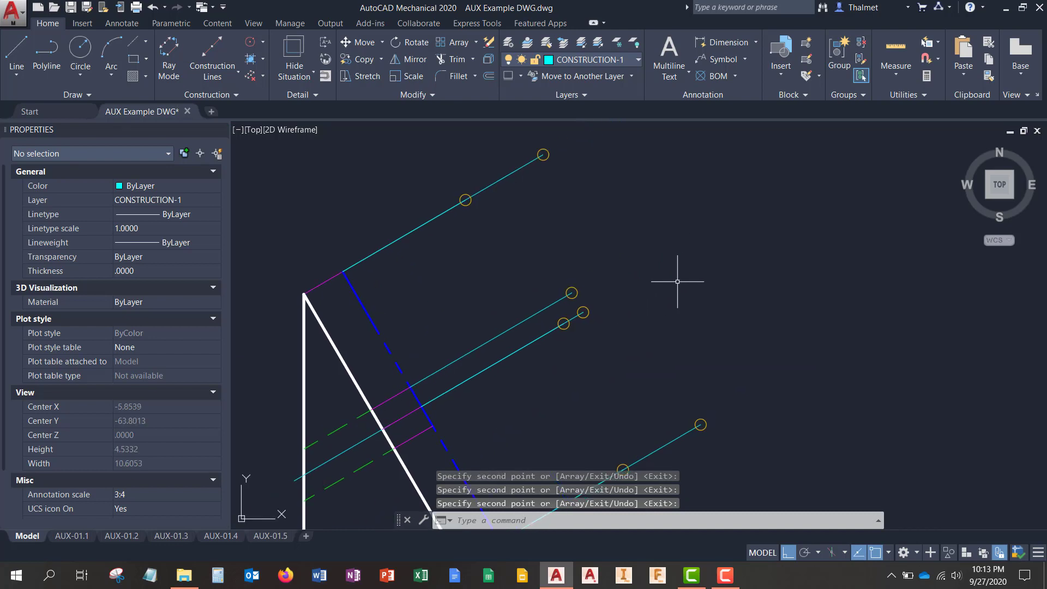
# Make SOLUTION the current layer for the auxiliary view's object lines
pyautogui.scroll(-2, 621, 240)
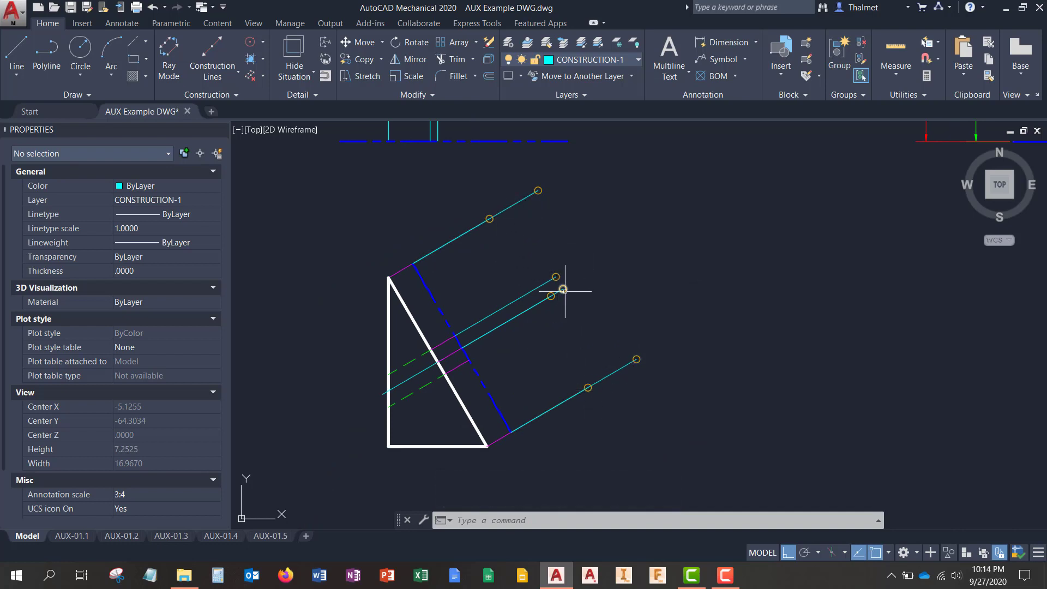
pyautogui.scroll(2, 566, 292)
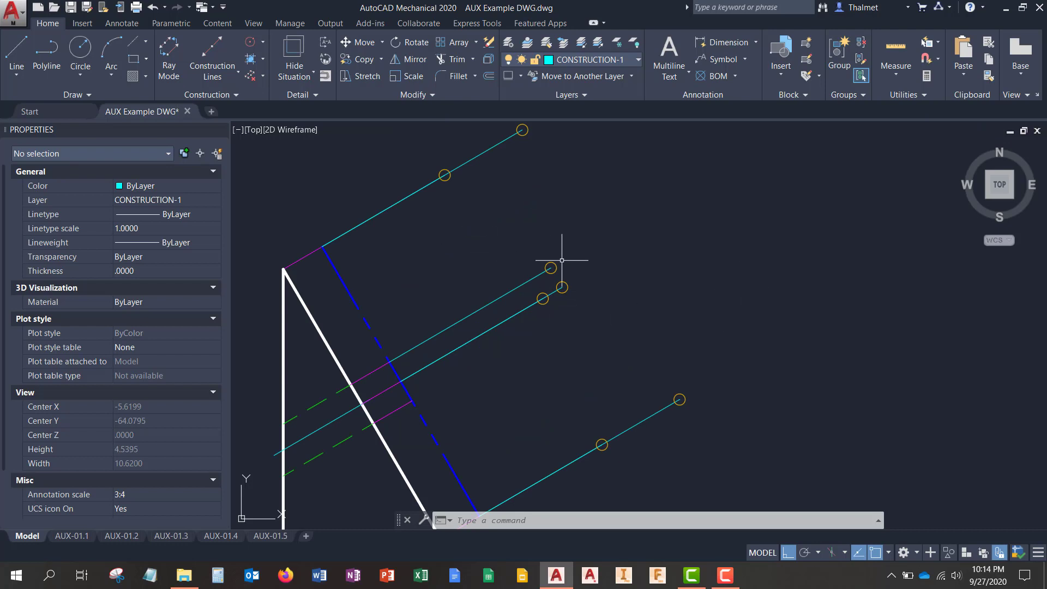
pyautogui.moveTo(578, 249); pyautogui.dragTo(629, 281, button='middle')
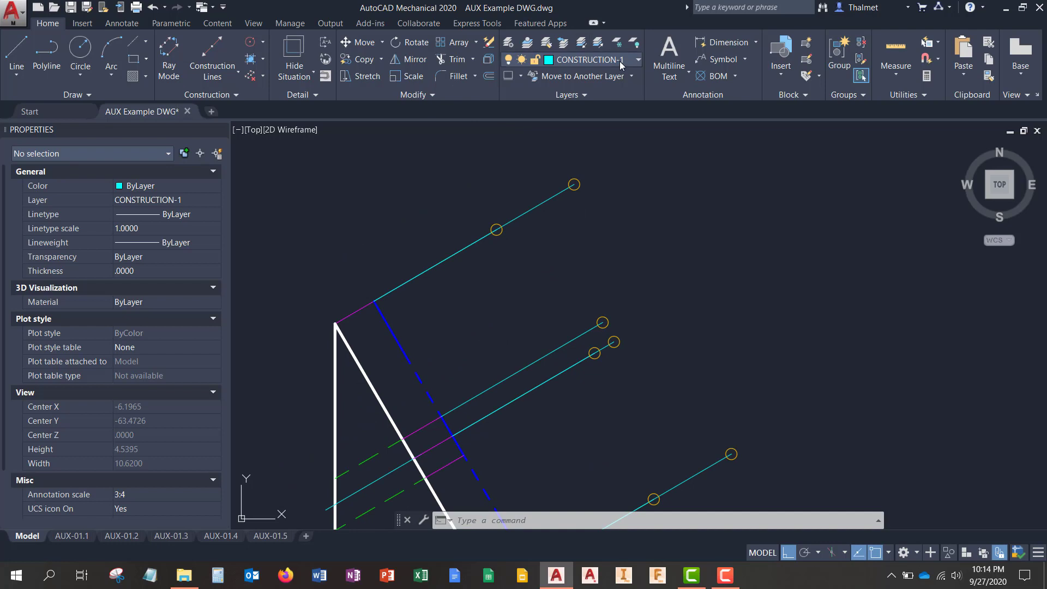
pyautogui.click(621, 61)
pyautogui.click(596, 405)
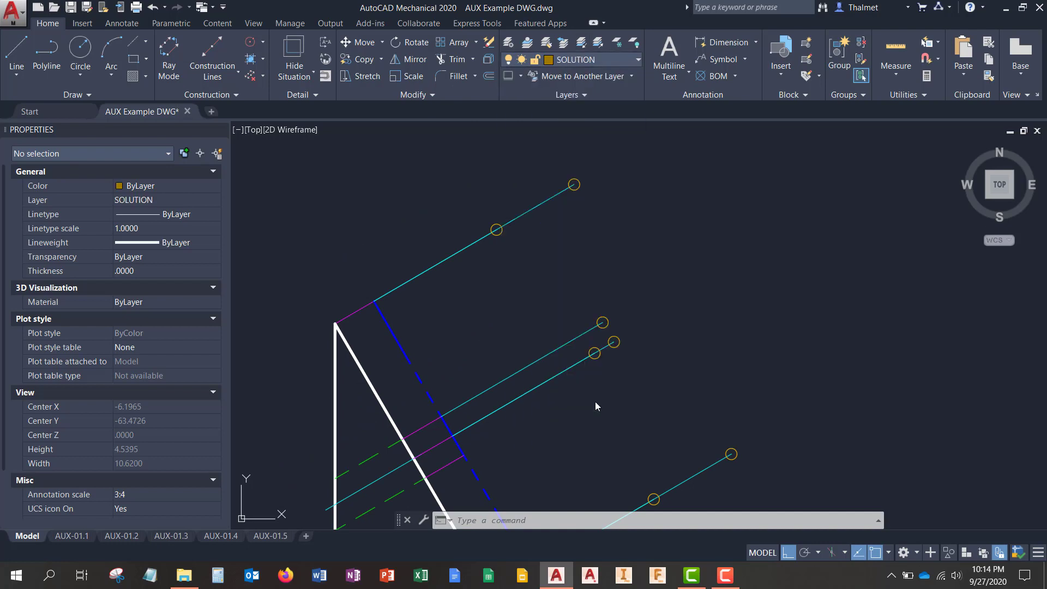
# Draw the outer long edge between the two outermost corner markers and continue it toward the lower inner corner marker
pyautogui.press('Return')
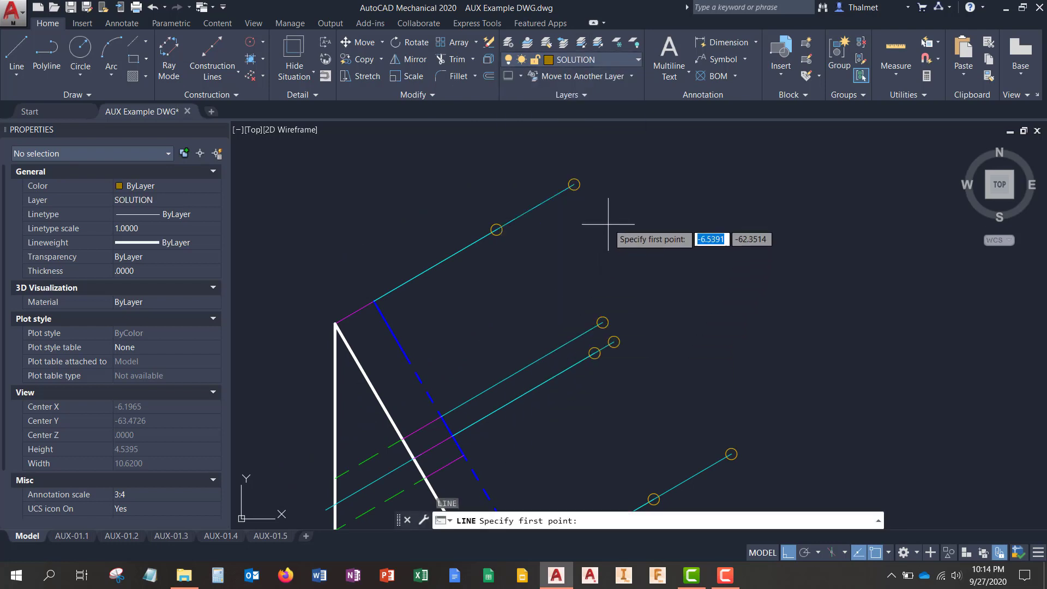
pyautogui.click(574, 184)
pyautogui.moveTo(574, 184); pyautogui.dragTo(564, 97, button='middle')
pyautogui.moveTo(695, 305); pyautogui.dragTo(673, 240, button='middle')
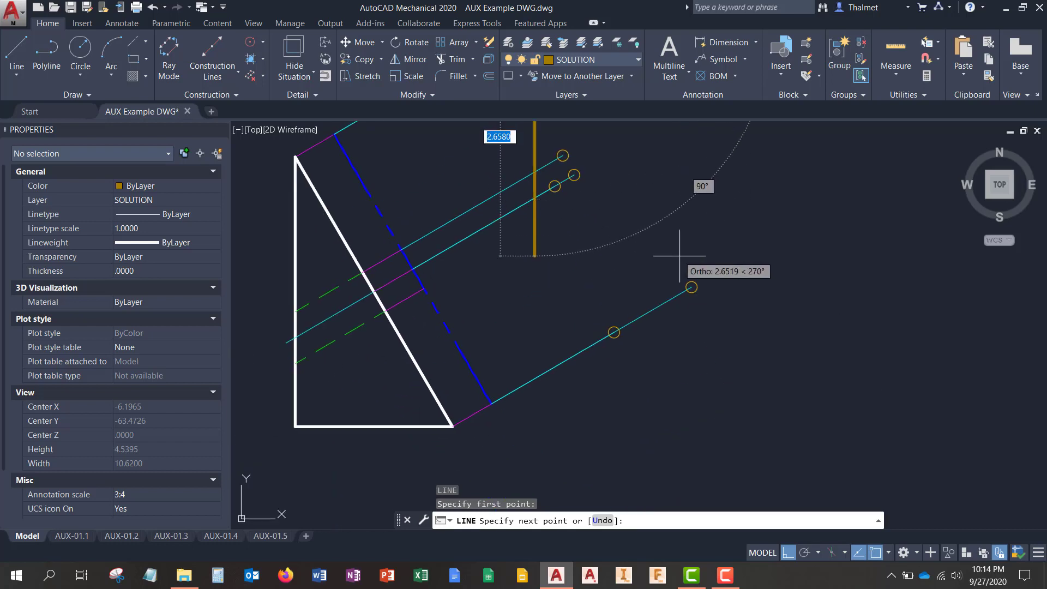
pyautogui.click(691, 286)
pyautogui.click(613, 332)
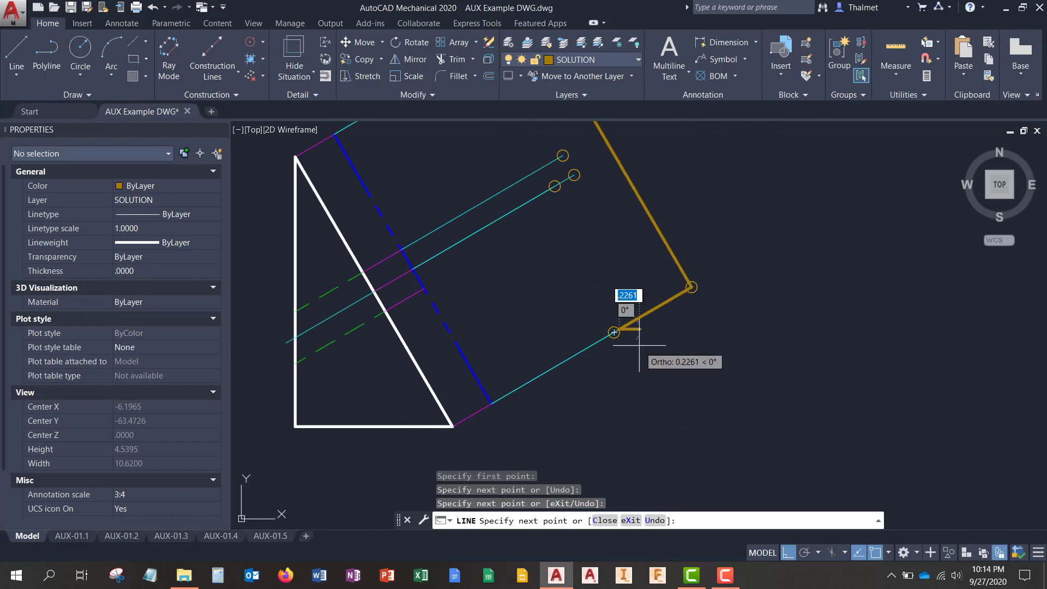
pyautogui.press('Escape')
# Erase the short edge segment beside the lower inner corner marker
pyautogui.scroll(4, 623, 321)
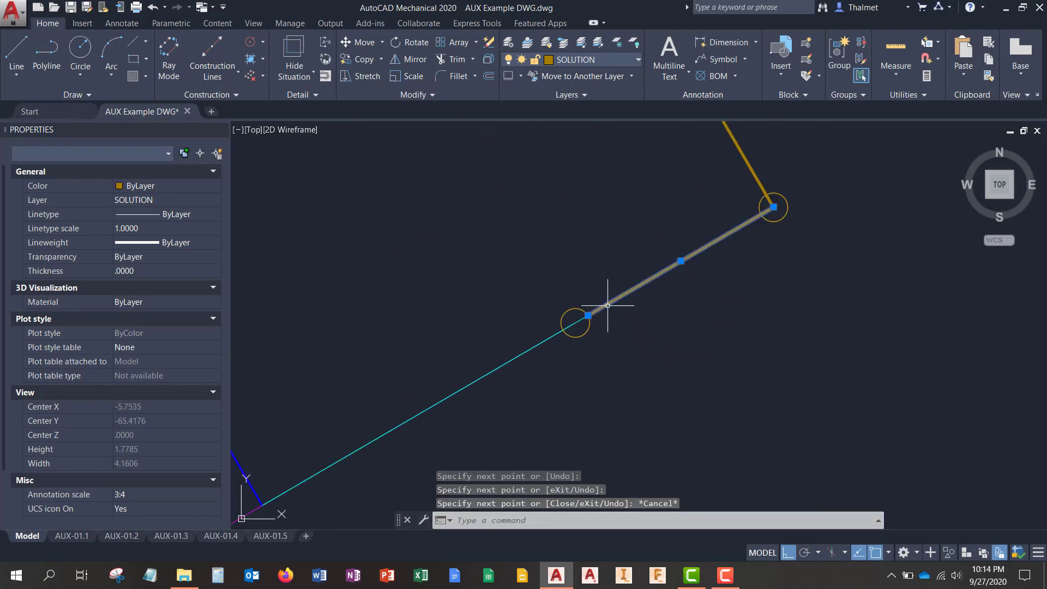
pyautogui.click(609, 306)
pyautogui.press('Delete')
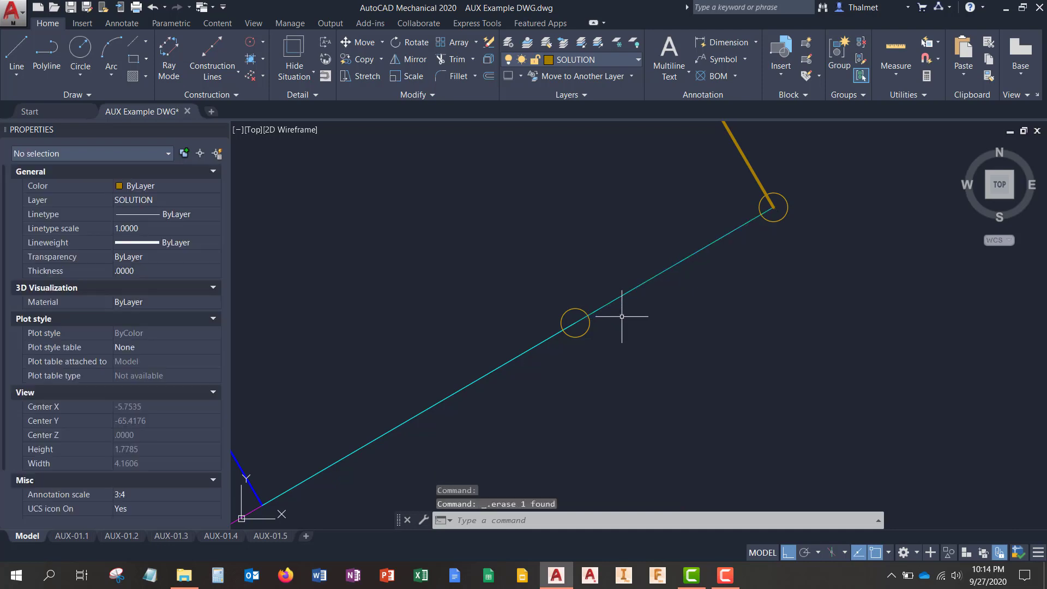
# Draw the remaining three edges from the lower outer corner through both inner marker centers to the upper outer corner, closing the rectangle
pyautogui.write('l')
pyautogui.press('Return')
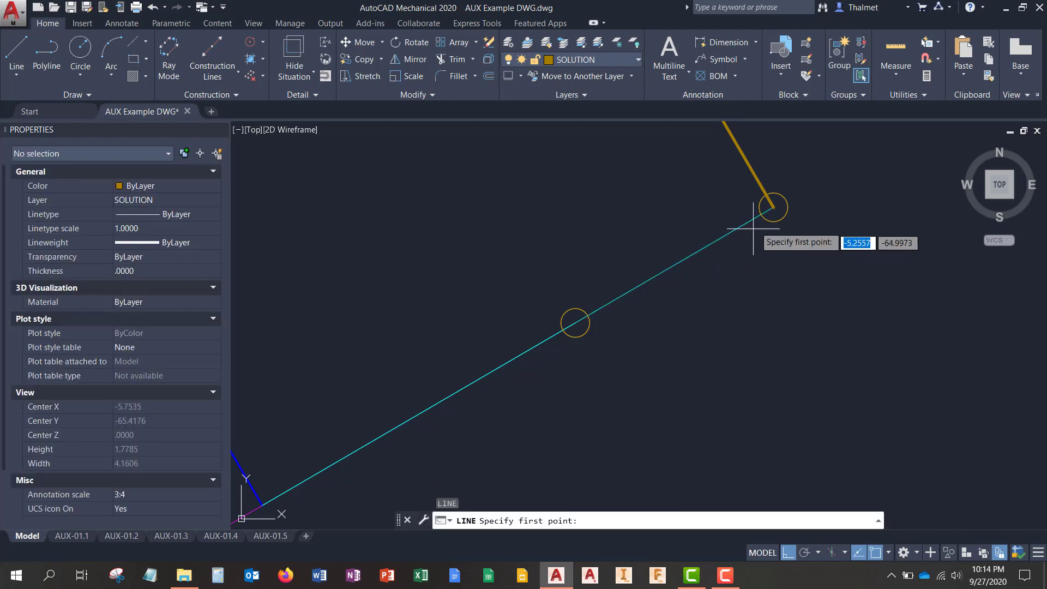
pyautogui.click(772, 207)
pyautogui.click(579, 329)
pyautogui.moveTo(521, 208); pyautogui.dragTo(802, 551, button='middle')
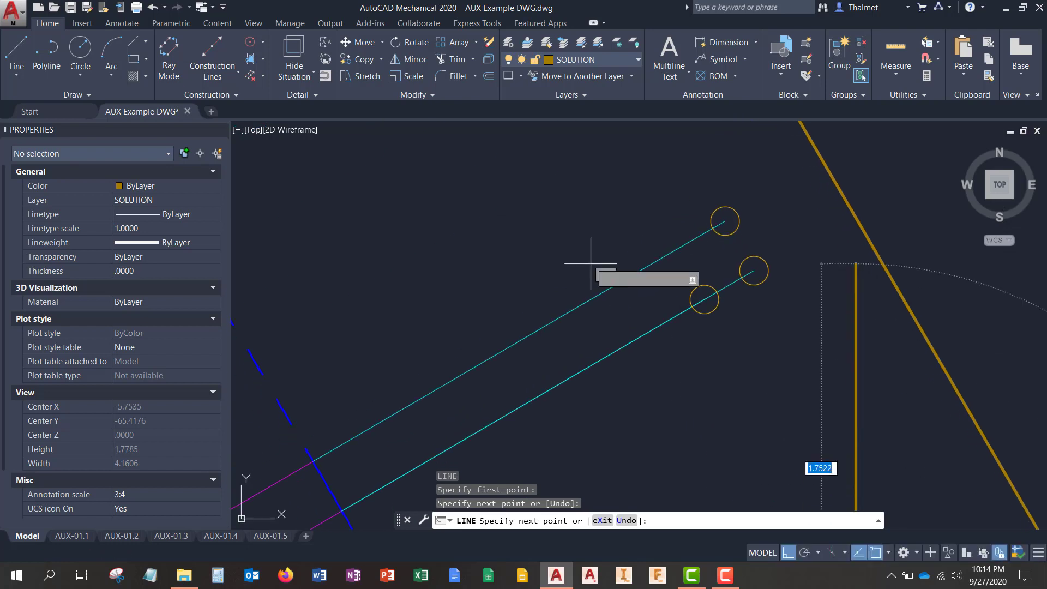
pyautogui.moveTo(554, 177); pyautogui.dragTo(890, 445, button='middle')
pyautogui.click(814, 289)
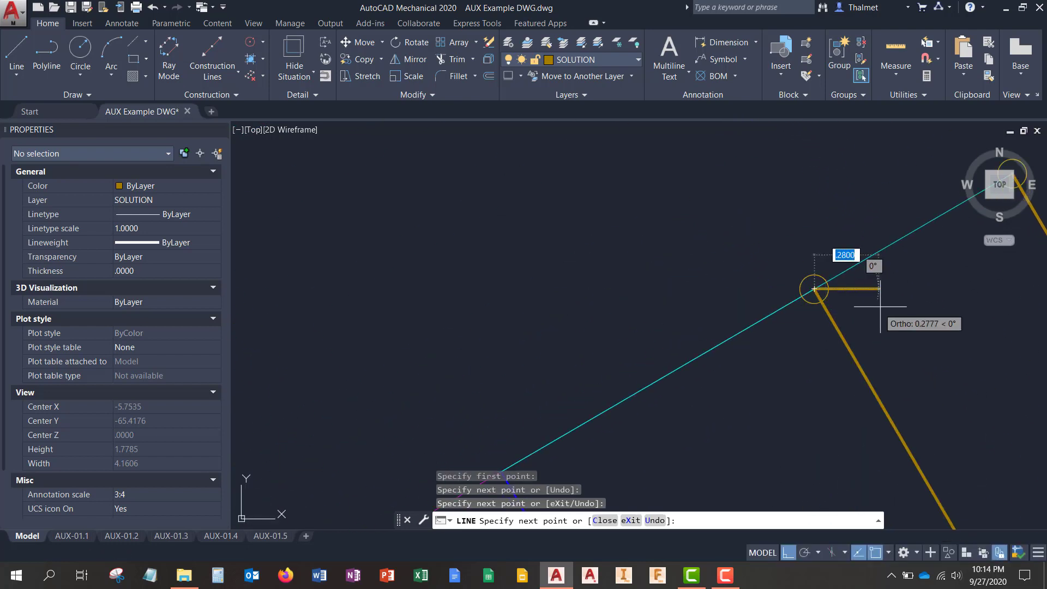
pyautogui.moveTo(816, 295); pyautogui.dragTo(450, 333, button='middle')
pyautogui.click(646, 212)
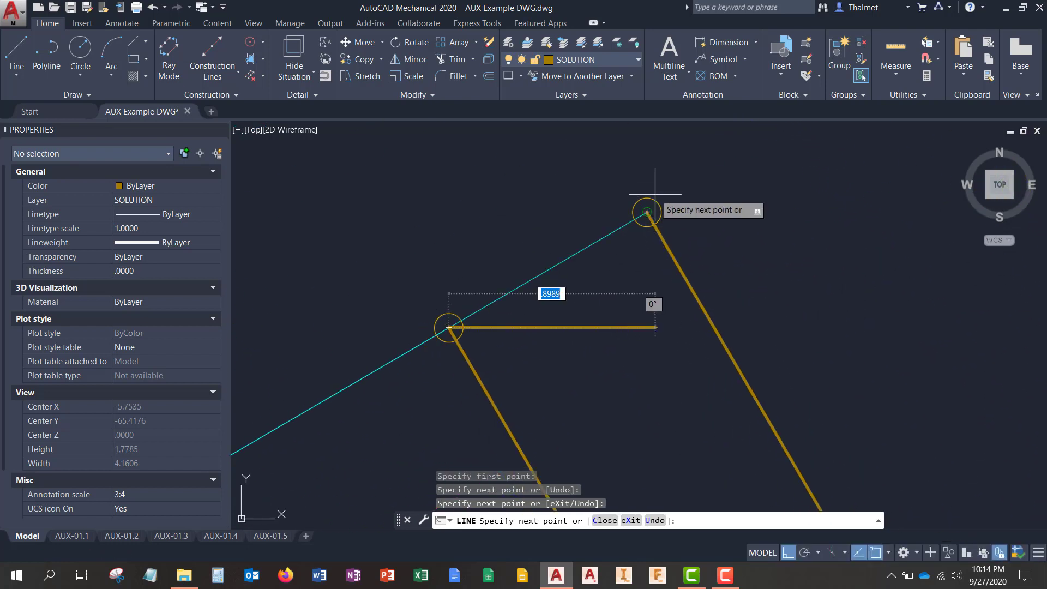
pyautogui.press('Return')
pyautogui.scroll(-5, 505, 186)
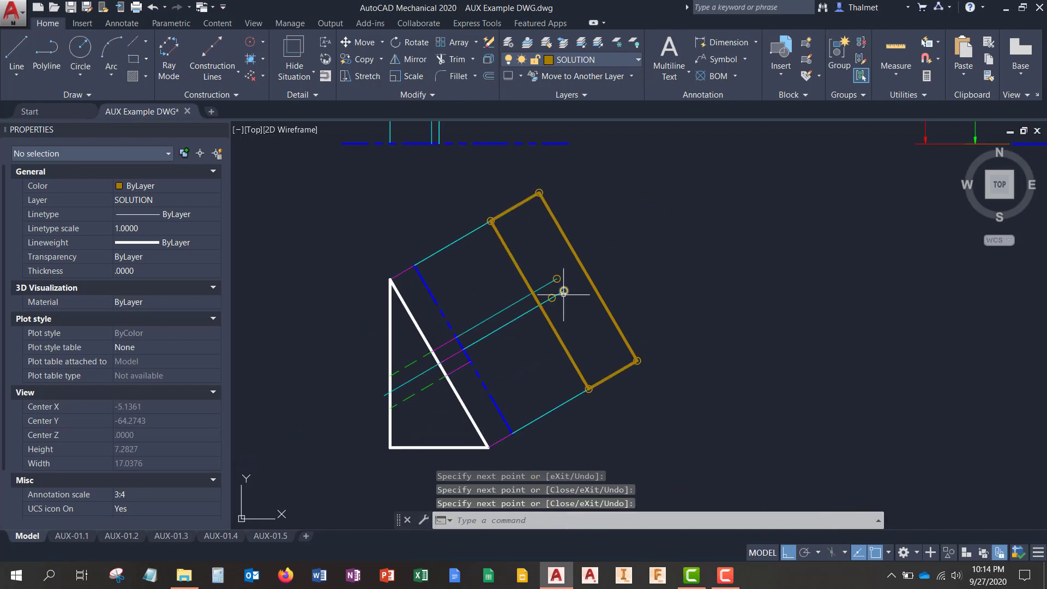
# Compare the ellipse's center, side and vertical extremes in the rectangular view with the three hole markers in the auxiliary view
pyautogui.scroll(6, 563, 291)
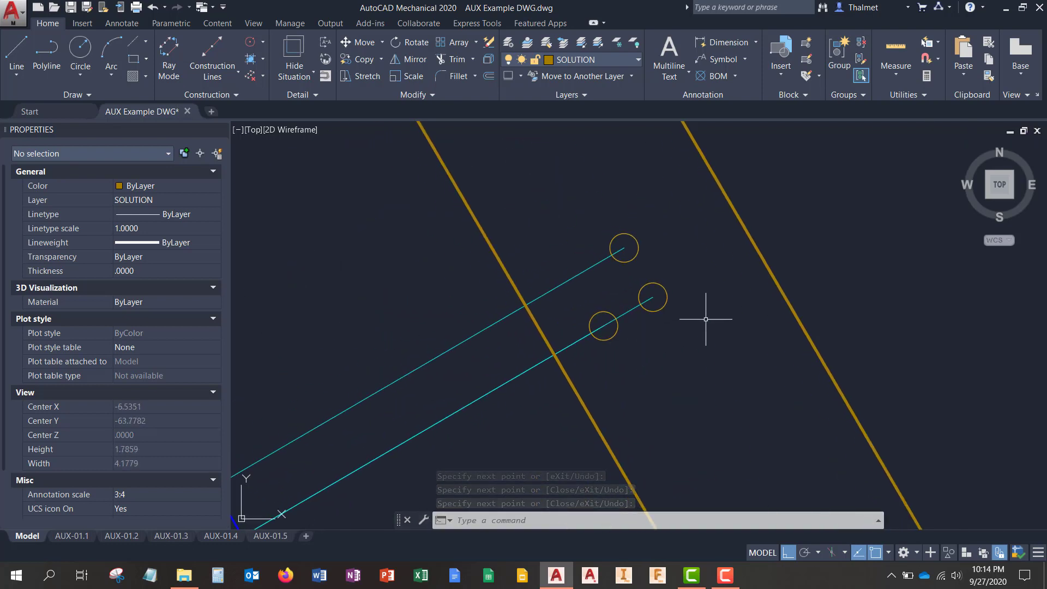
pyautogui.scroll(-4, 705, 319)
pyautogui.moveTo(528, 280); pyautogui.dragTo(674, 577, button='middle')
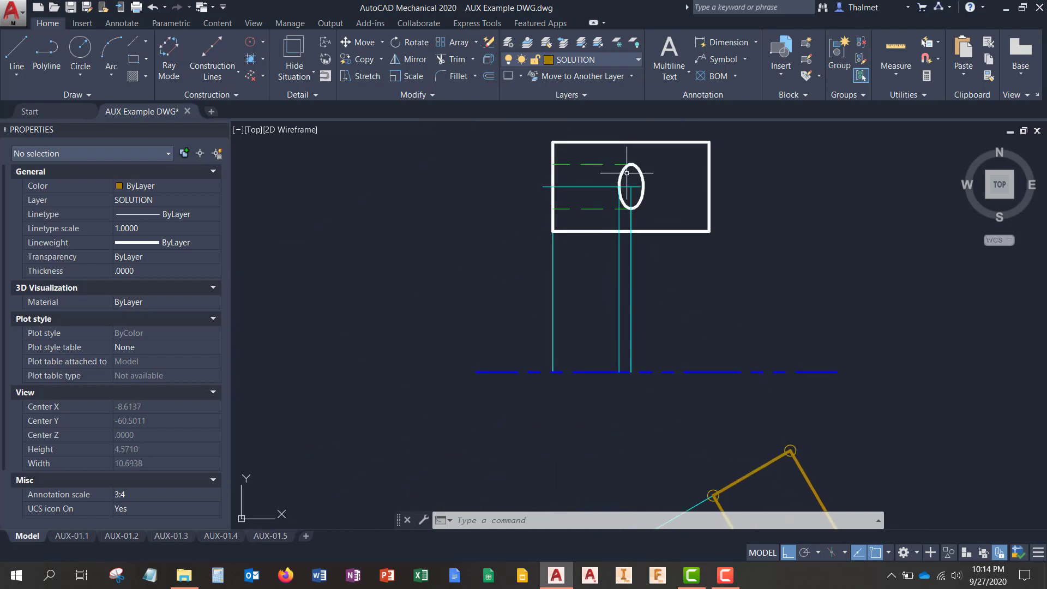
pyautogui.scroll(2, 626, 173)
pyautogui.scroll(-4, 626, 173)
pyautogui.scroll(4, 743, 380)
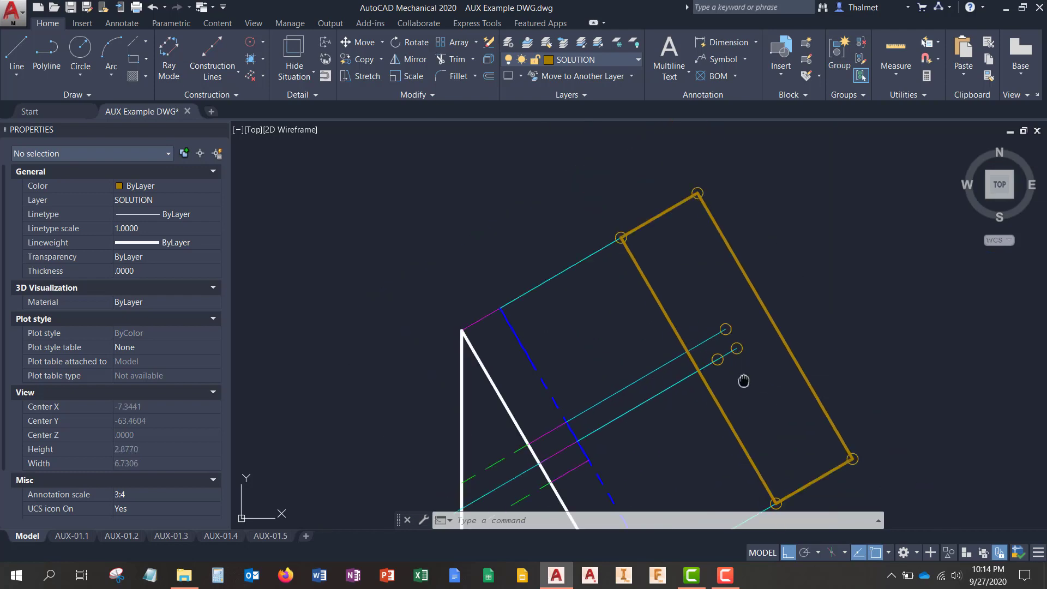
pyautogui.moveTo(744, 381); pyautogui.dragTo(672, 295, button='middle')
pyautogui.scroll(4, 661, 276)
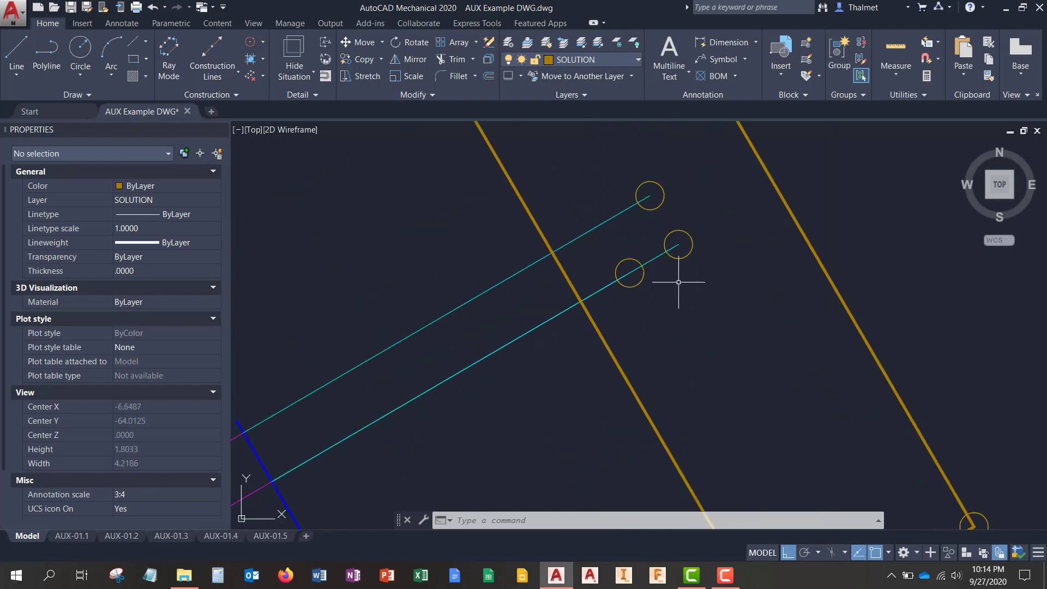
pyautogui.scroll(-6, 678, 282)
pyautogui.moveTo(617, 190); pyautogui.dragTo(664, 318, button='middle')
pyautogui.scroll(6, 597, 158)
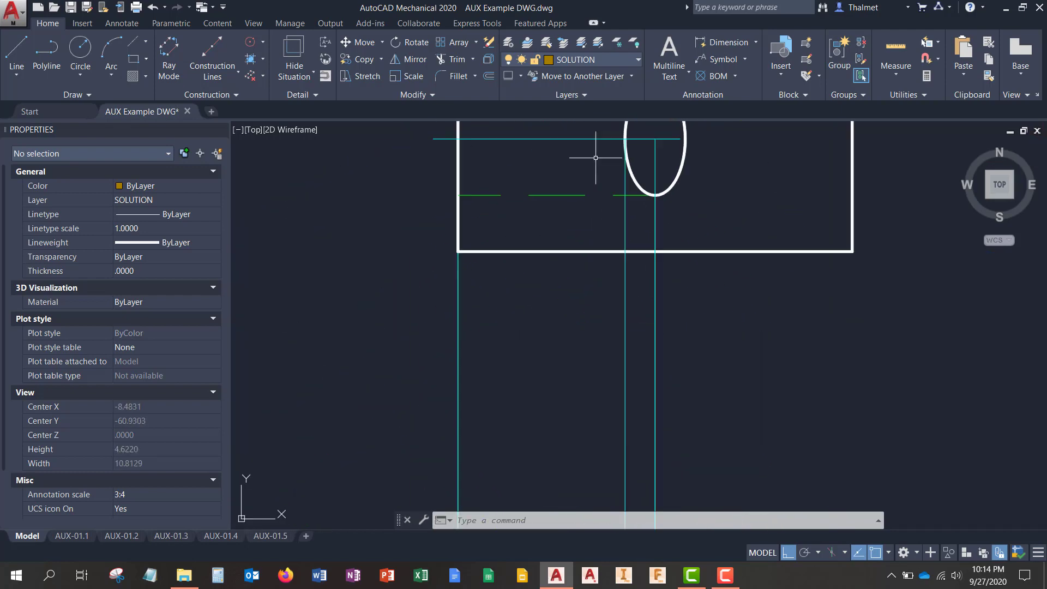
pyautogui.moveTo(610, 149); pyautogui.dragTo(614, 200, button='middle')
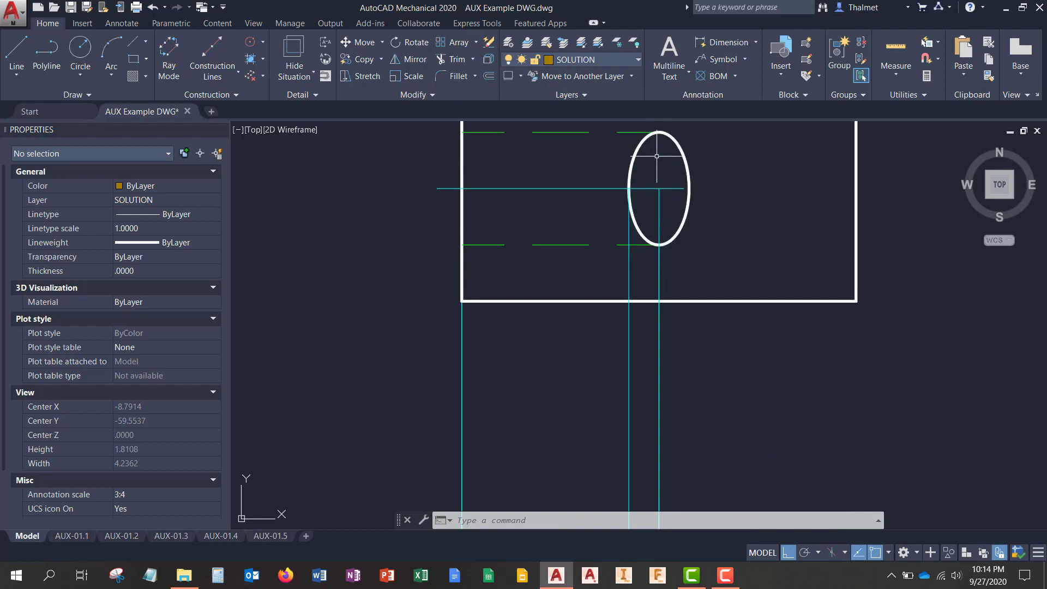
pyautogui.scroll(-3, 649, 158)
pyautogui.scroll(-2, 648, 158)
pyautogui.scroll(6, 562, 222)
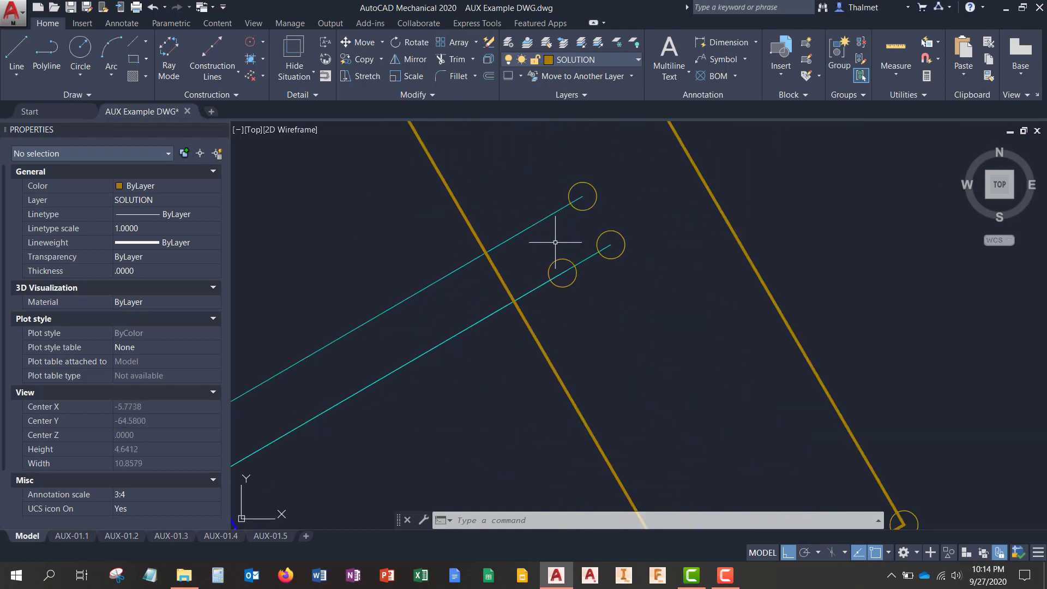
pyautogui.moveTo(555, 234); pyautogui.dragTo(646, 287, button='middle')
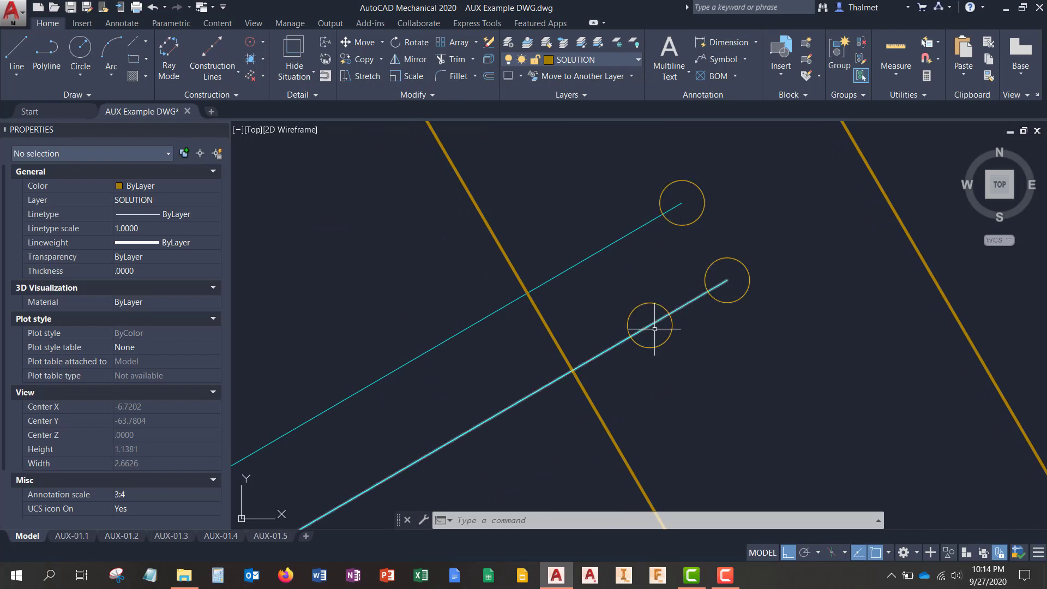
# Draw the hole's circle from the center of the middle hole marker out to the center of the upper hole marker
pyautogui.scroll(-6, 702, 219)
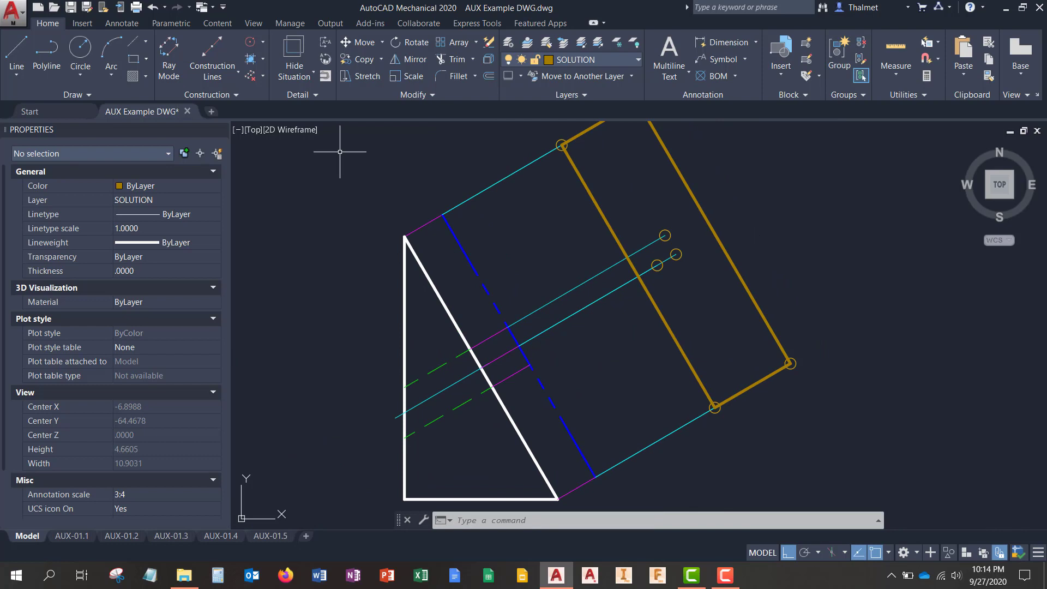
pyautogui.click(93, 52)
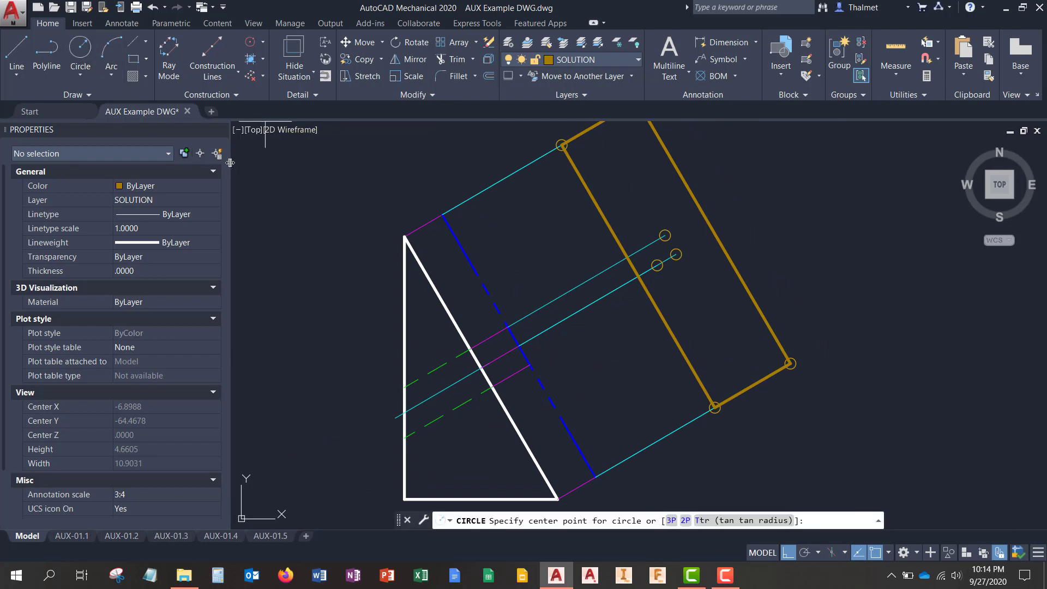
pyautogui.scroll(6, 675, 262)
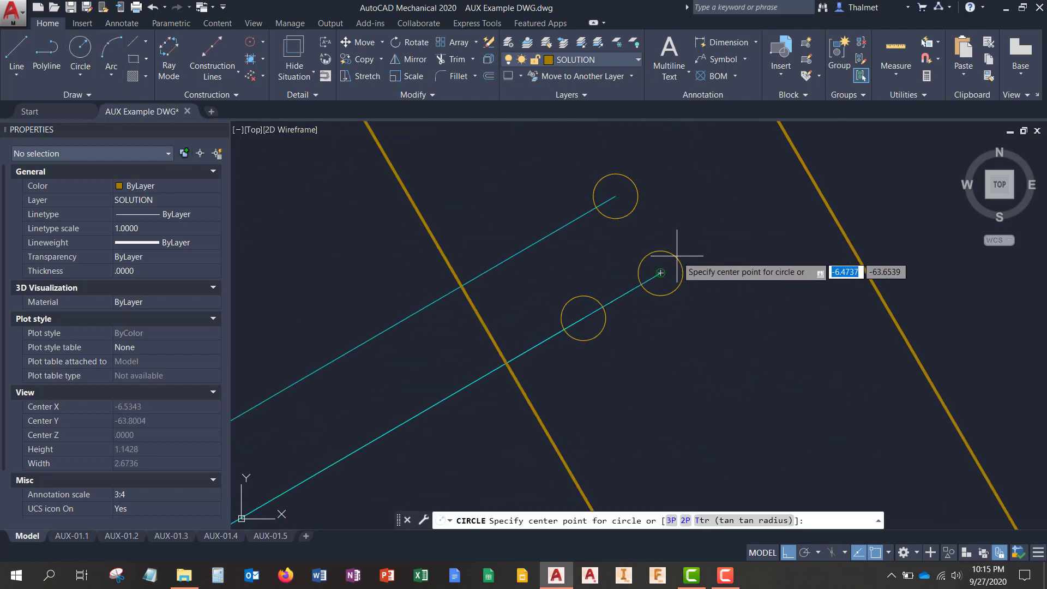
pyautogui.click(677, 256)
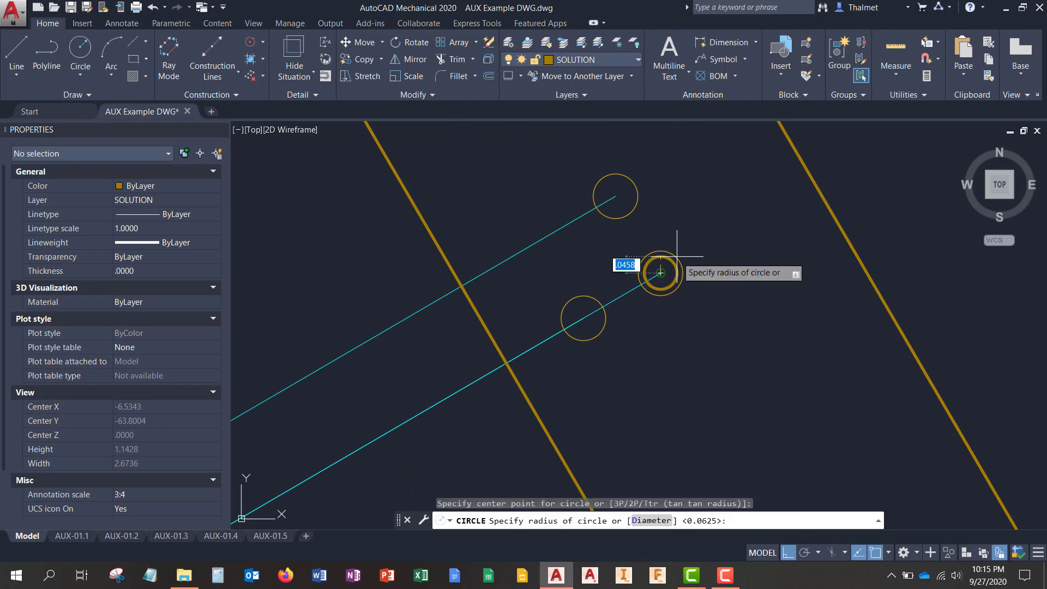
pyautogui.click(616, 195)
# Check whether the hole's circle passes through the centers of the two outer hole markers
pyautogui.scroll(3, 579, 321)
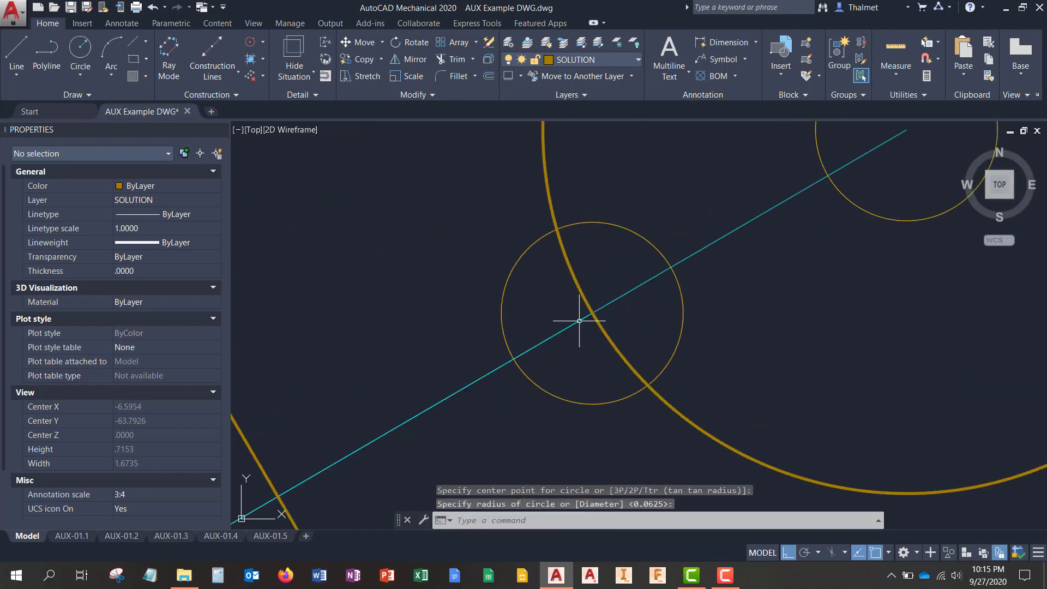
pyautogui.click(639, 234)
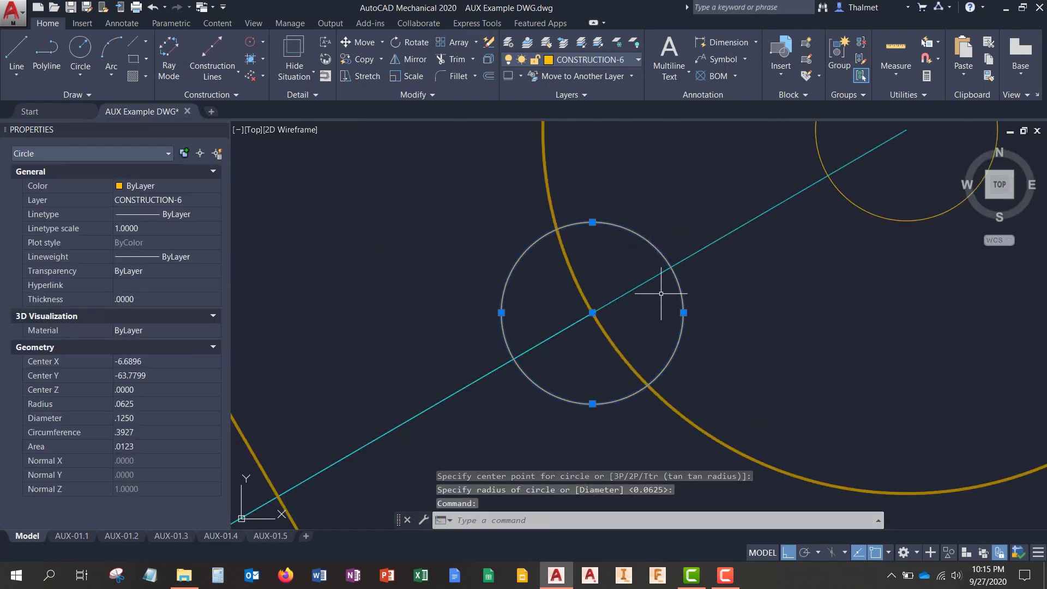
pyautogui.scroll(-2, 605, 345)
pyautogui.scroll(-3, 605, 344)
pyautogui.click(634, 192)
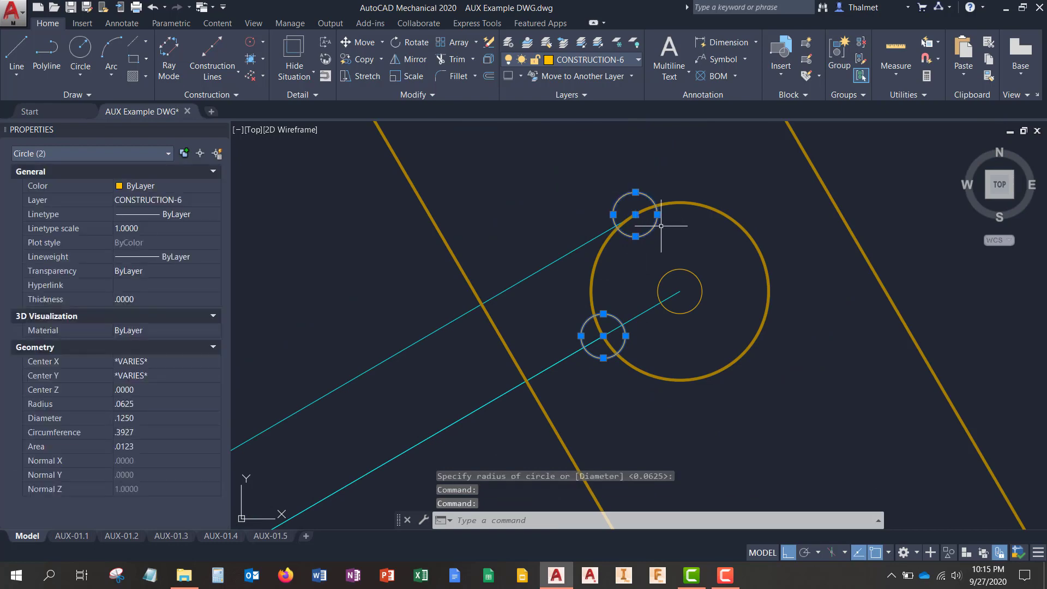
pyautogui.scroll(3, 657, 227)
pyautogui.scroll(2, 625, 237)
pyautogui.scroll(-4, 619, 217)
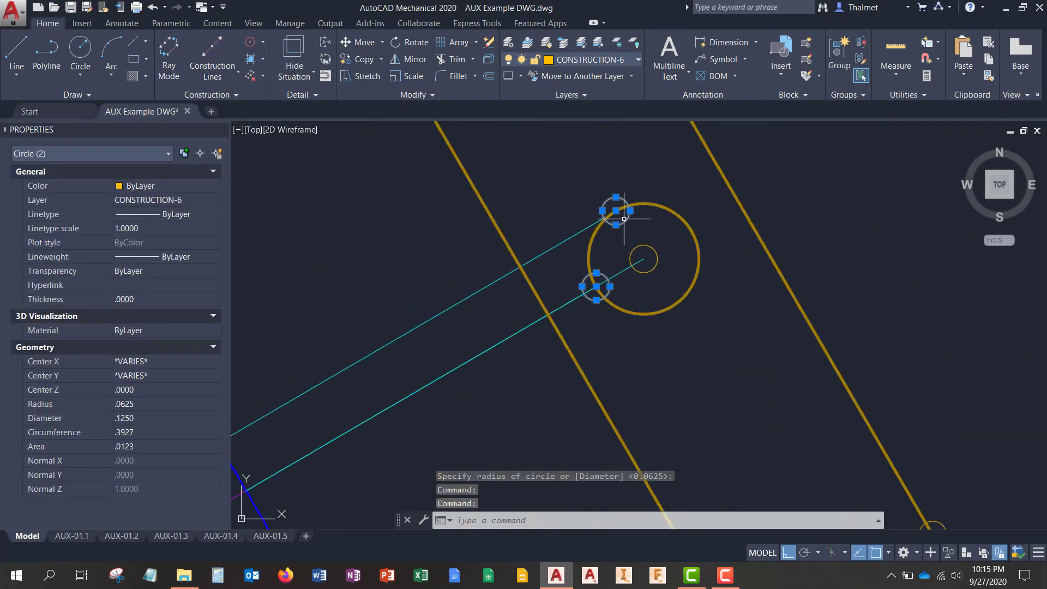
pyautogui.press('Escape')
pyautogui.scroll(-4, 630, 237)
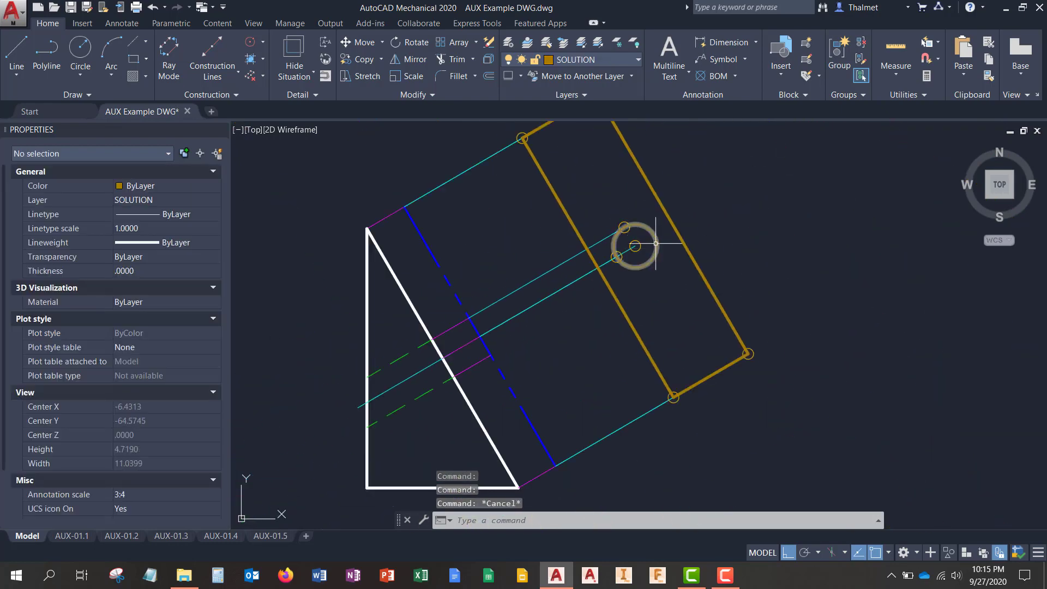
# Examine the finished auxiliary outline and its hole against the projection lines coming from the wedge
pyautogui.moveTo(670, 218); pyautogui.dragTo(560, 299, button='middle')
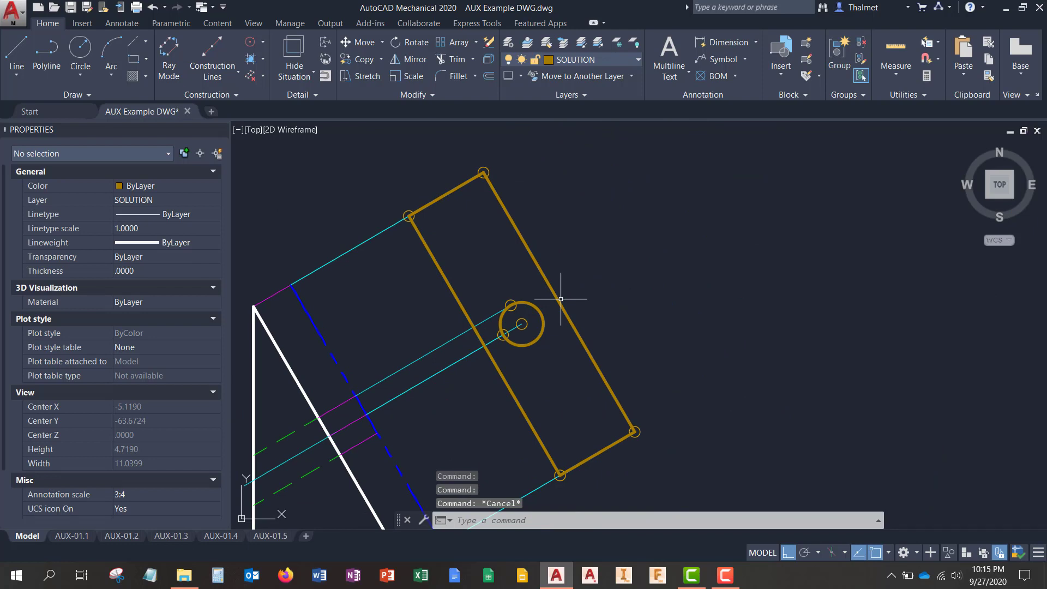
pyautogui.scroll(-2, 558, 298)
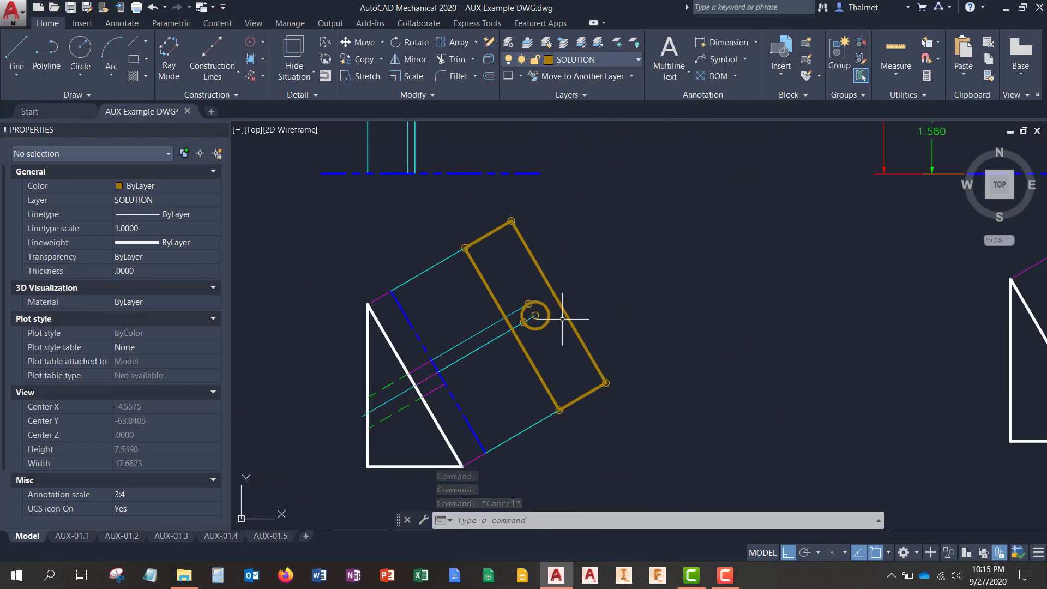
pyautogui.scroll(1, 578, 338)
pyautogui.scroll(1, 567, 327)
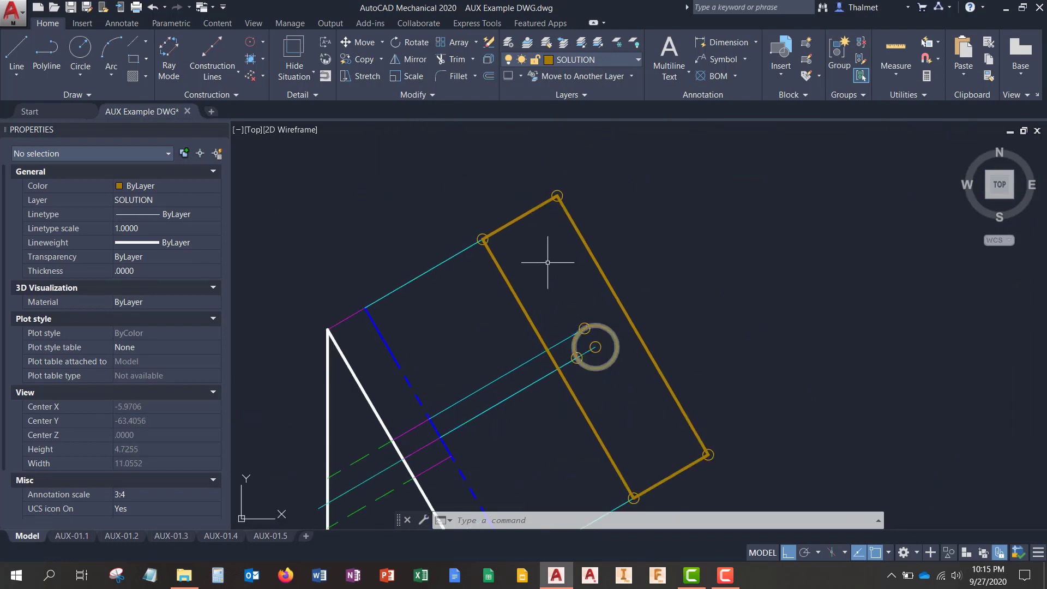
pyautogui.scroll(-2, 560, 310)
pyautogui.moveTo(605, 337)
pyautogui.mouseDown(button='middle')
pyautogui.moveTo(691, 385)
pyautogui.moveTo(627, 305)
pyautogui.mouseUp(button='middle')
pyautogui.scroll(2, 635, 318)
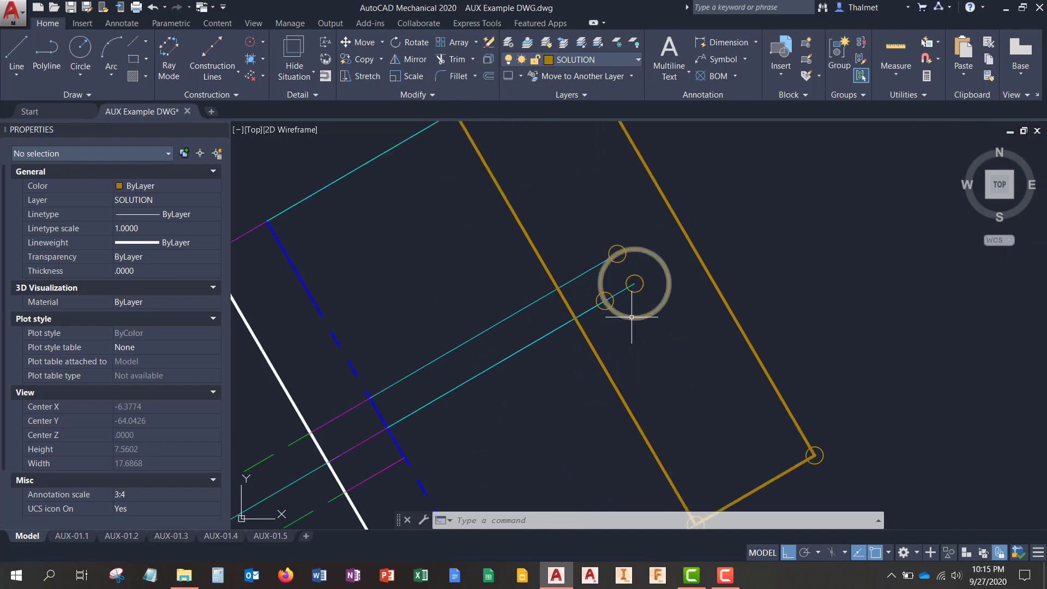
pyautogui.scroll(2, 532, 233)
pyautogui.scroll(-3, 580, 267)
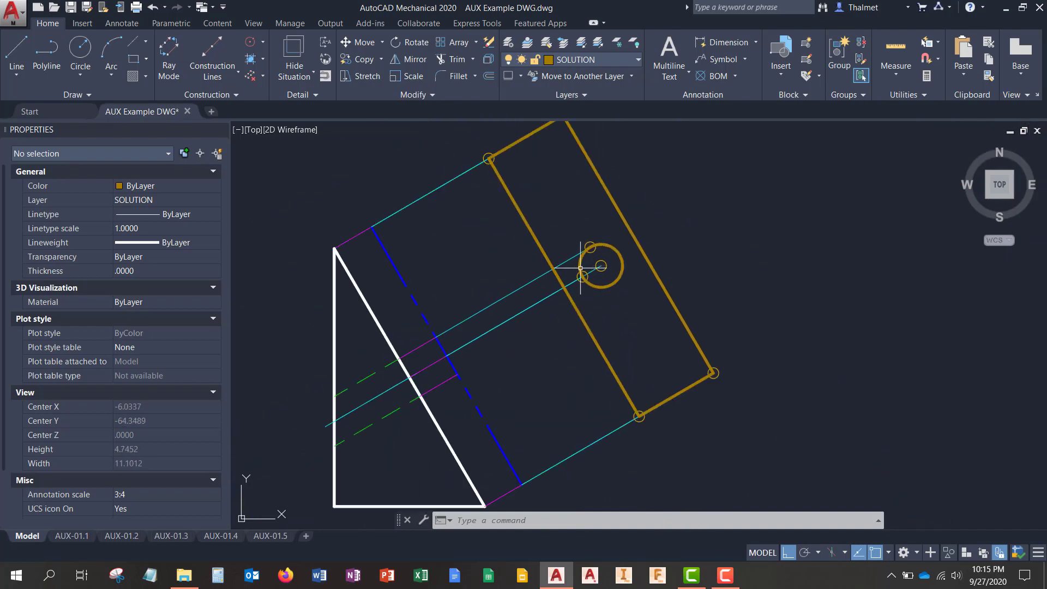
# Copy the four outline edges and the hole circle, based at the hole's center, horizontally to the empty area left of the wedge
pyautogui.click(631, 237)
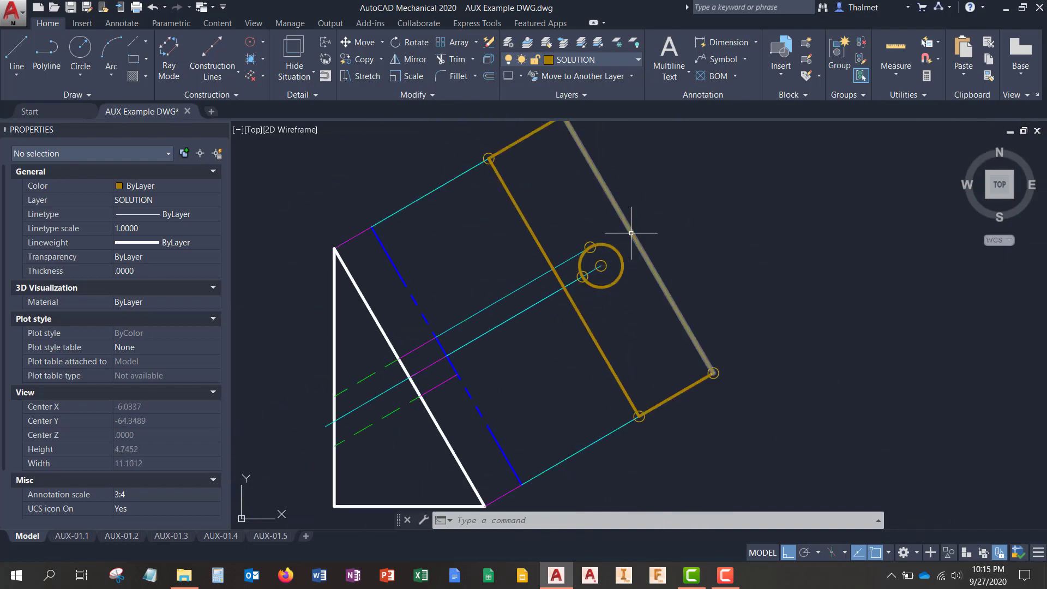
pyautogui.click(530, 140)
pyautogui.click(508, 186)
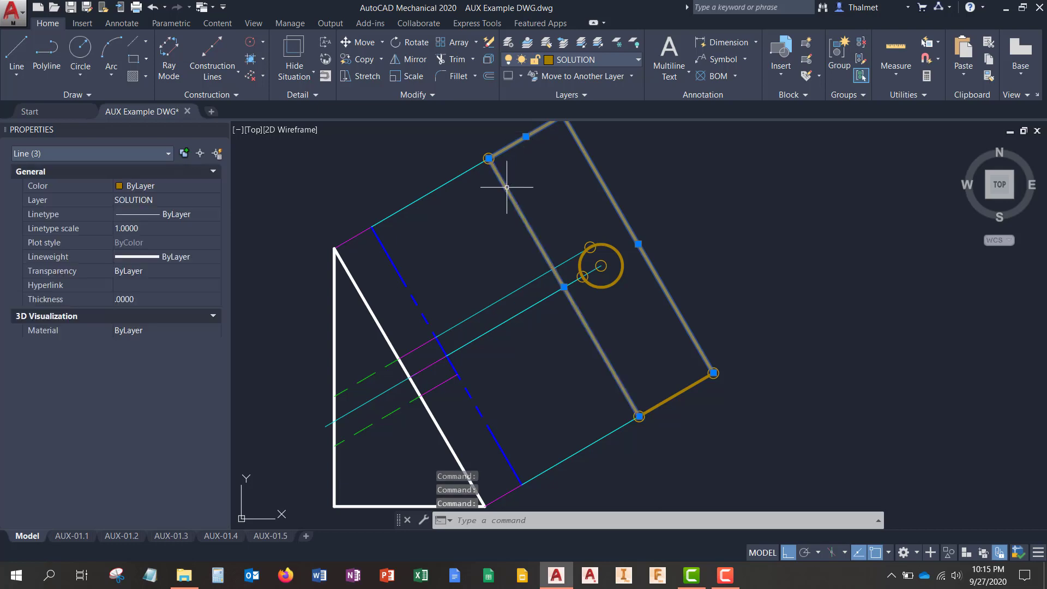
pyautogui.click(615, 279)
pyautogui.write('co')
pyautogui.press('Return')
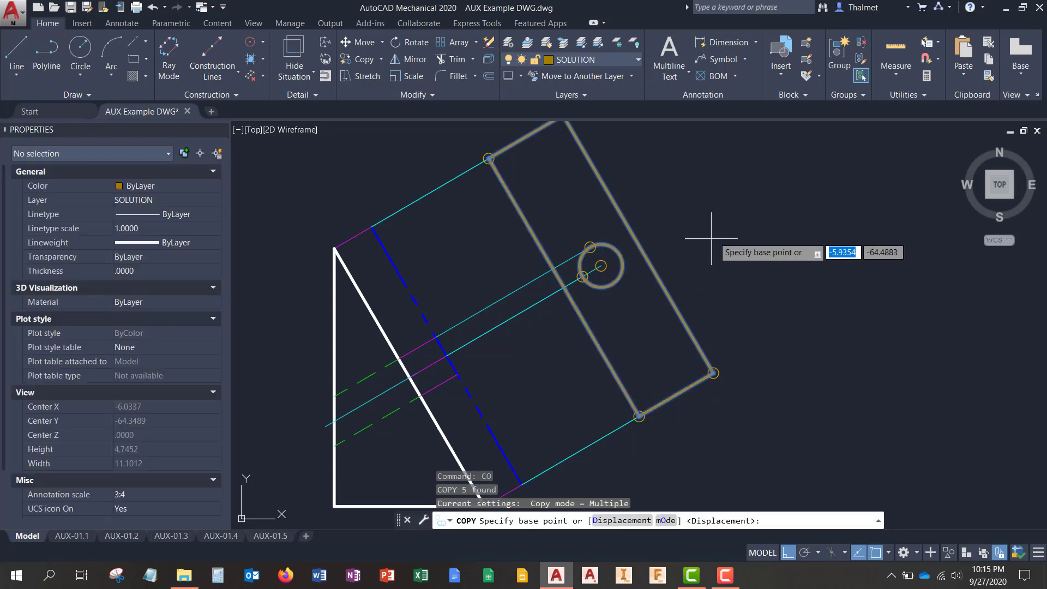
pyautogui.click(601, 265)
pyautogui.scroll(-4, 744, 234)
pyautogui.click(526, 295)
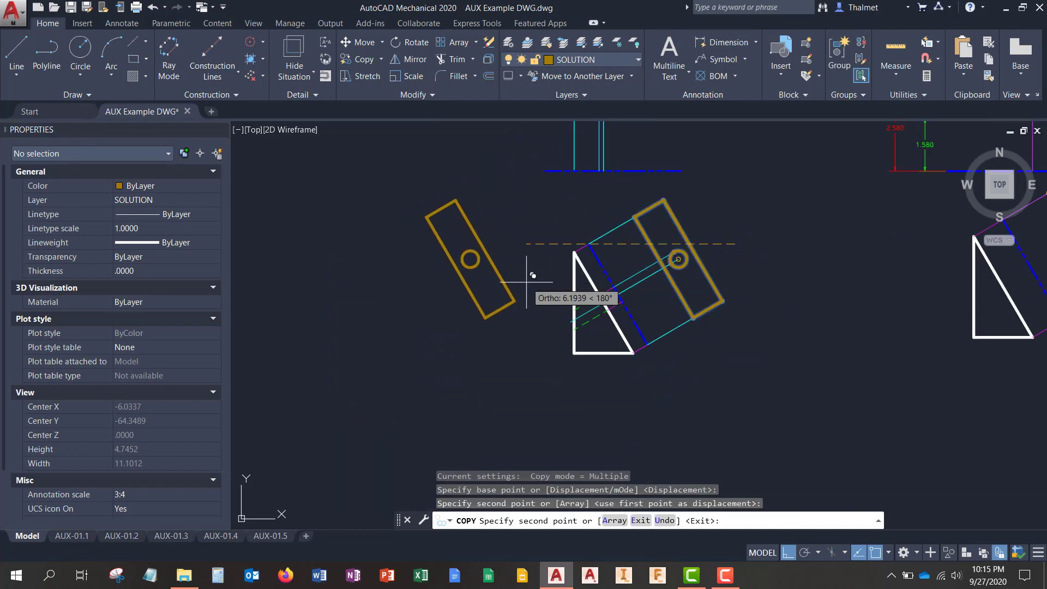
pyautogui.press('Escape')
# Make HATCH the current layer and hatch the copied rectangle around its hole with the ANSI31 pattern
pyautogui.click(629, 61)
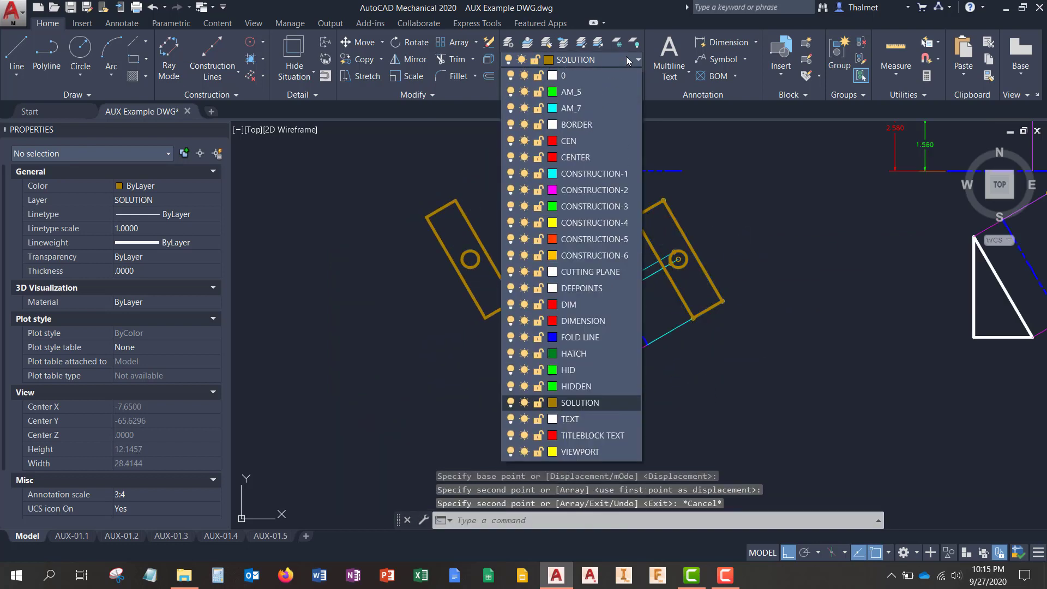
pyautogui.click(582, 355)
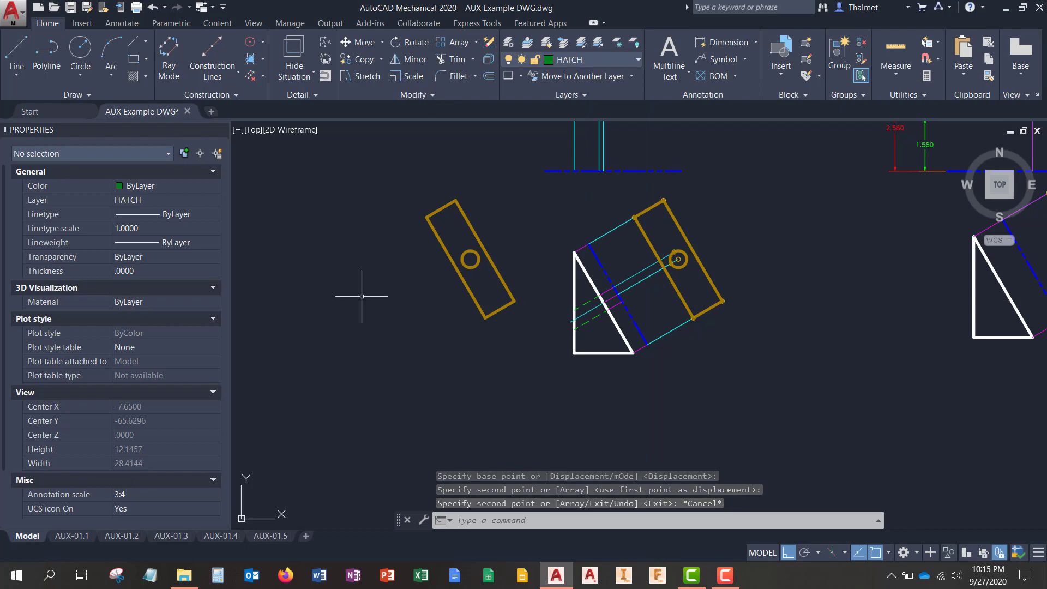
pyautogui.write('ha')
pyautogui.click(409, 337)
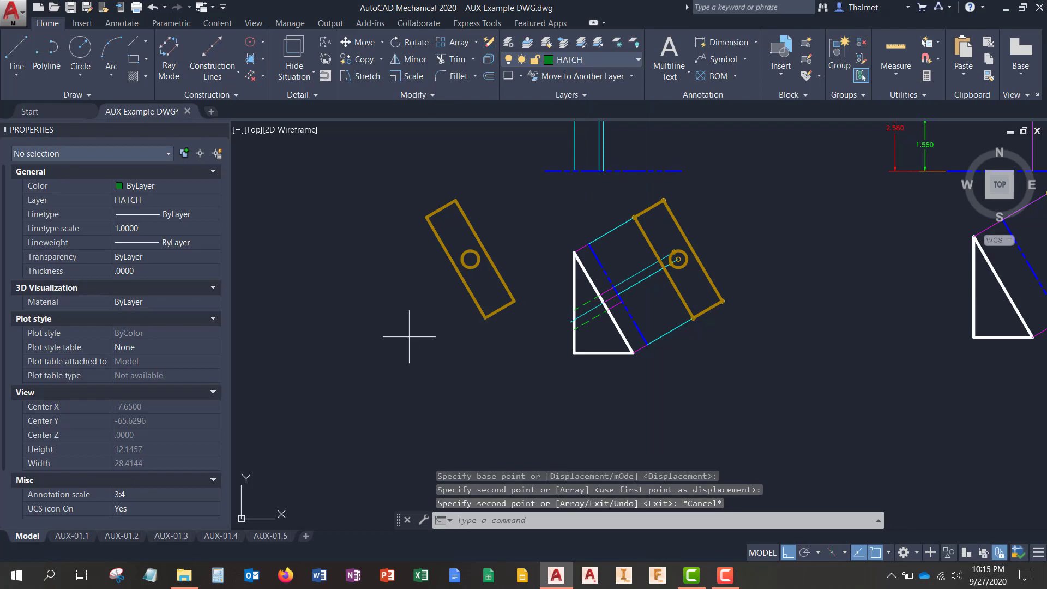
pyautogui.click(460, 237)
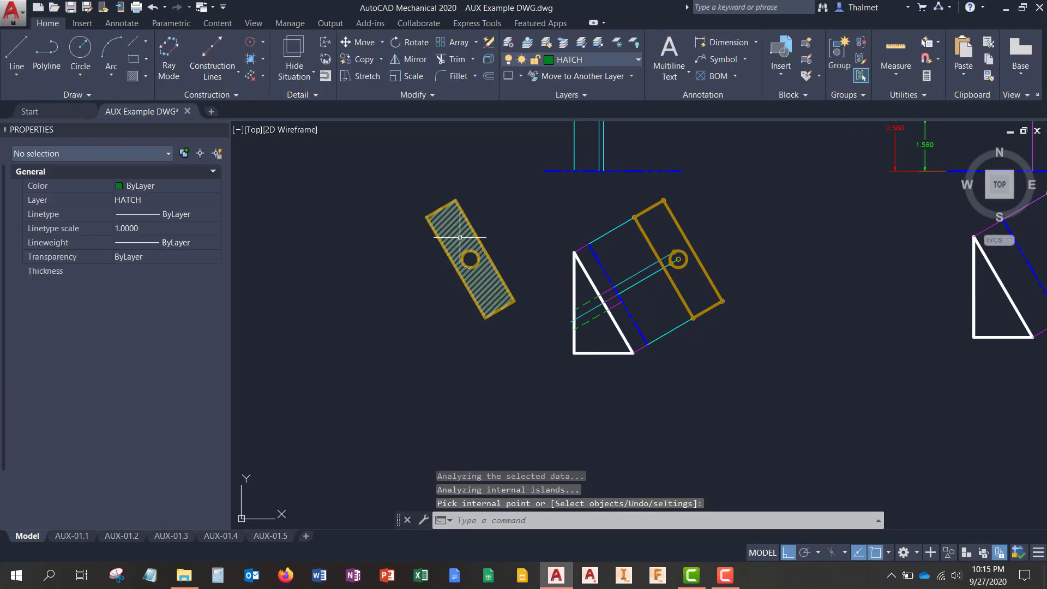
pyautogui.press('Return')
# Check the hatch's area in its properties
pyautogui.click(460, 237)
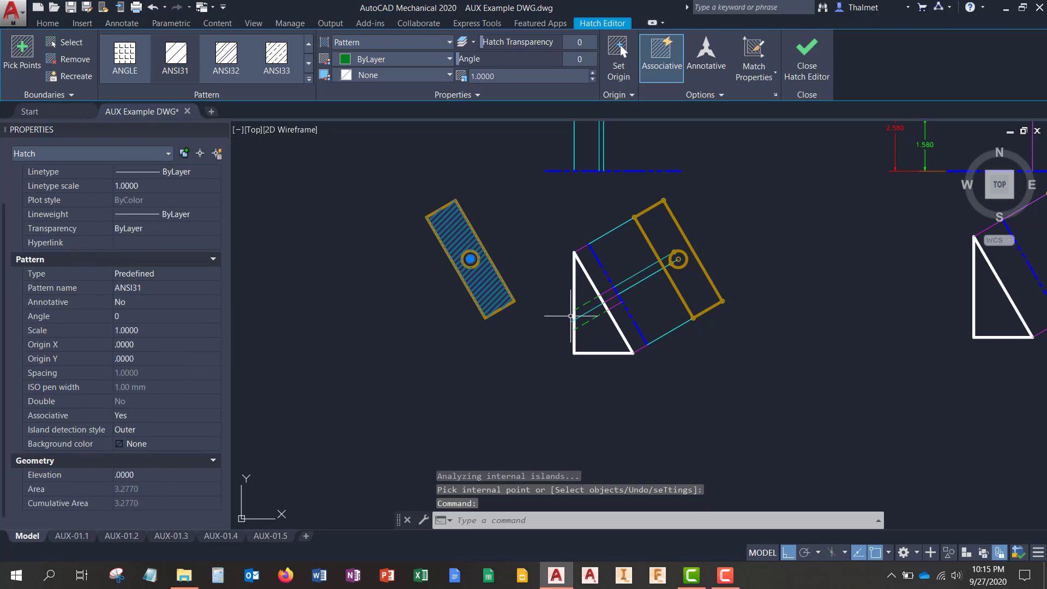
pyautogui.scroll(4, 478, 322)
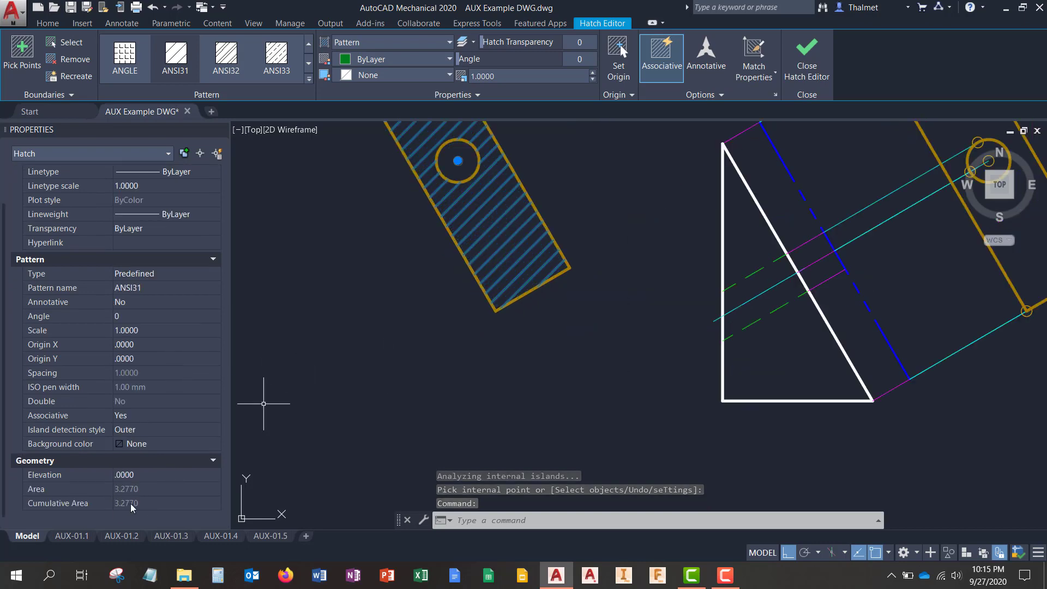
pyautogui.moveTo(415, 259); pyautogui.dragTo(458, 333, button='middle')
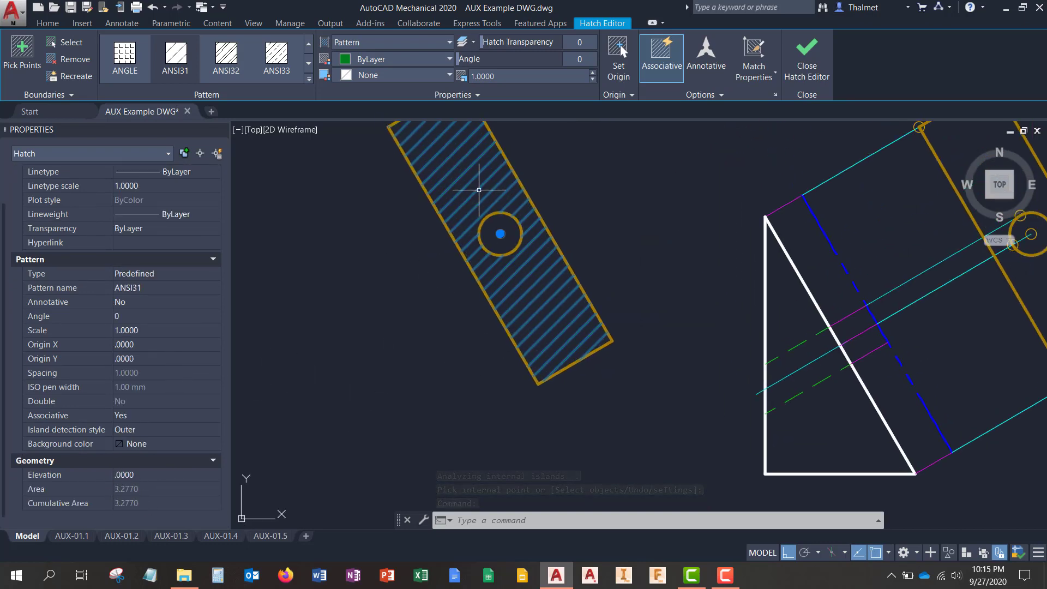
pyautogui.moveTo(414, 210); pyautogui.dragTo(436, 290, button='middle')
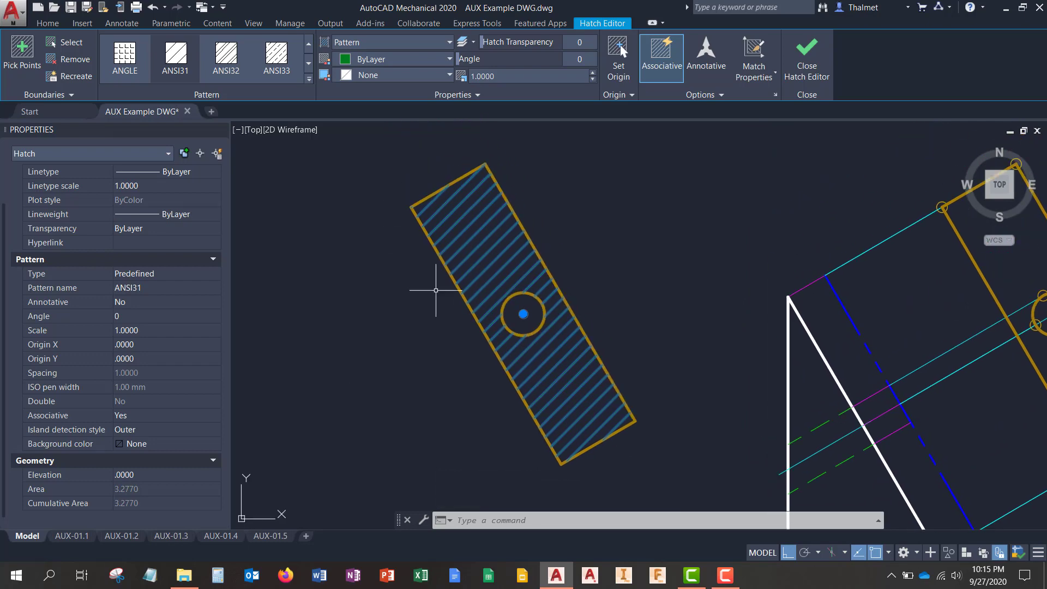
pyautogui.press('Escape')
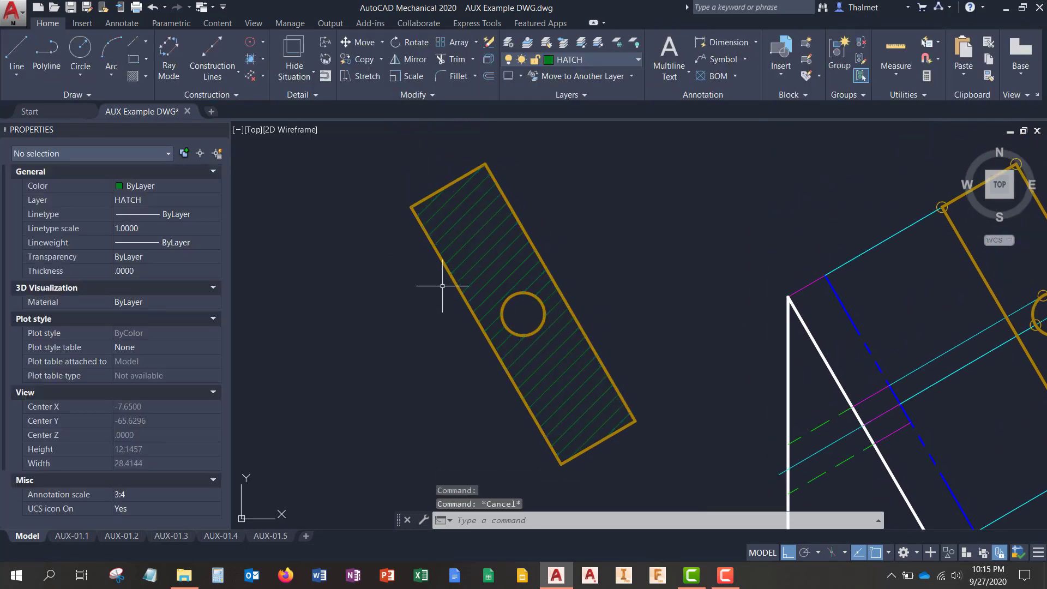
pyautogui.scroll(-4, 440, 287)
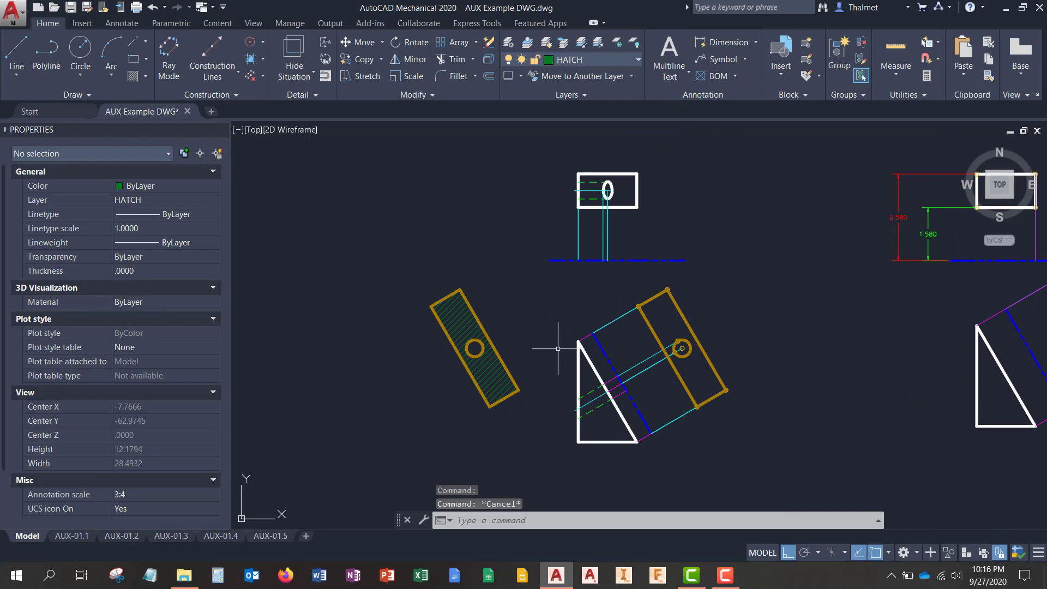
pyautogui.scroll(5, 606, 188)
pyautogui.scroll(-5, 625, 163)
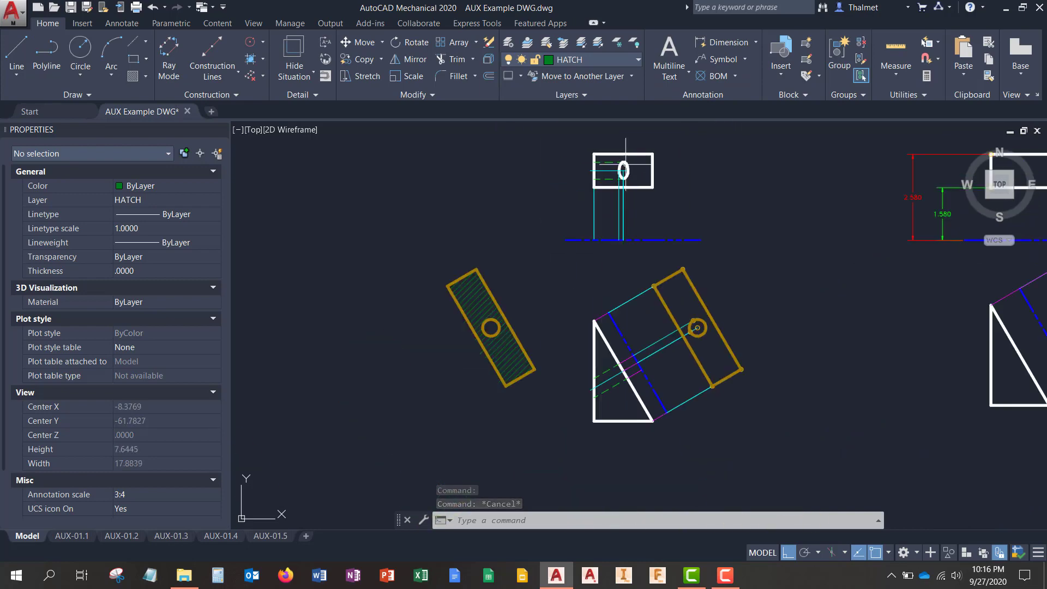
pyautogui.scroll(4, 473, 377)
pyautogui.write('di')
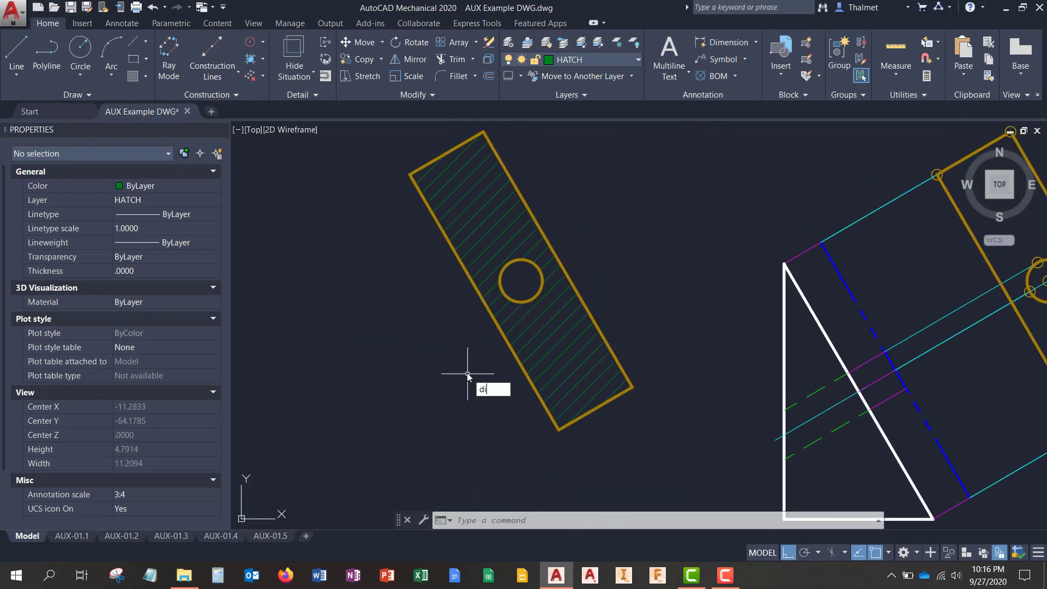
pyautogui.press('Escape')
pyautogui.press('Escape')
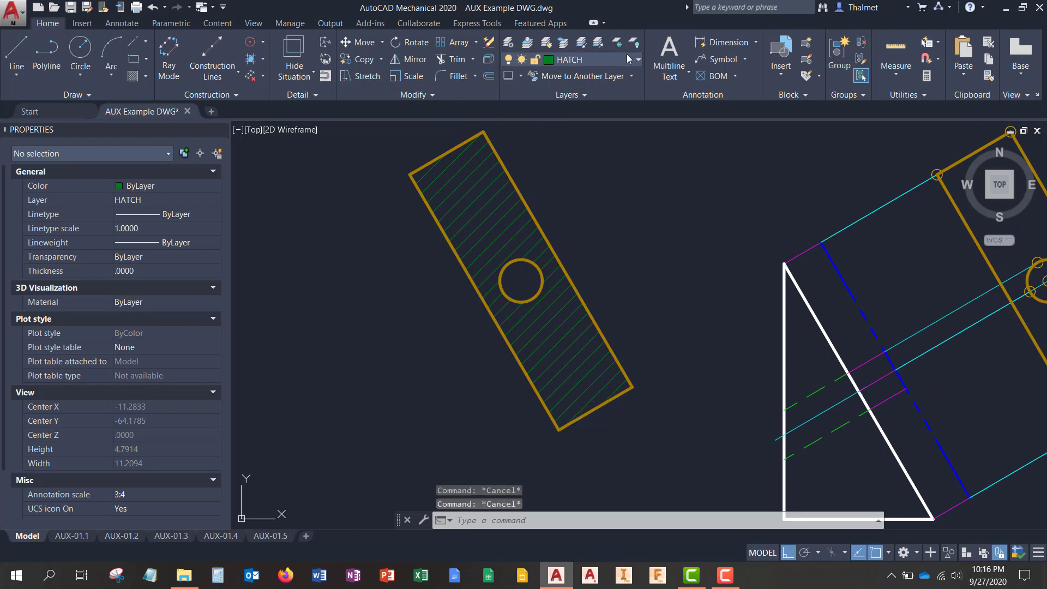
# Make DIMENSION the current layer
pyautogui.click(628, 59)
pyautogui.click(593, 323)
pyautogui.write('dim')
pyautogui.press('Return')
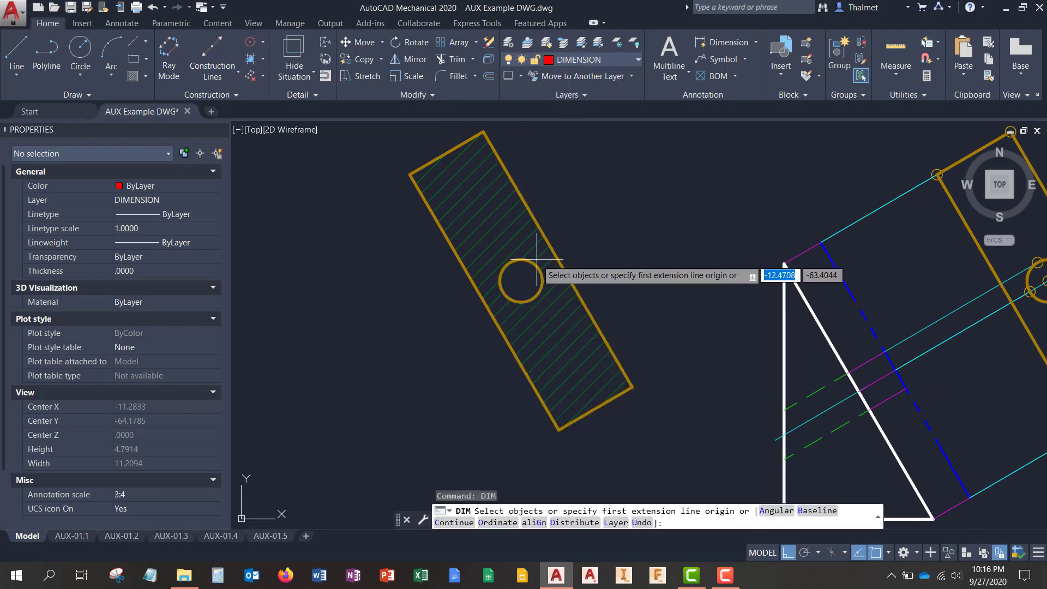
pyautogui.click(535, 267)
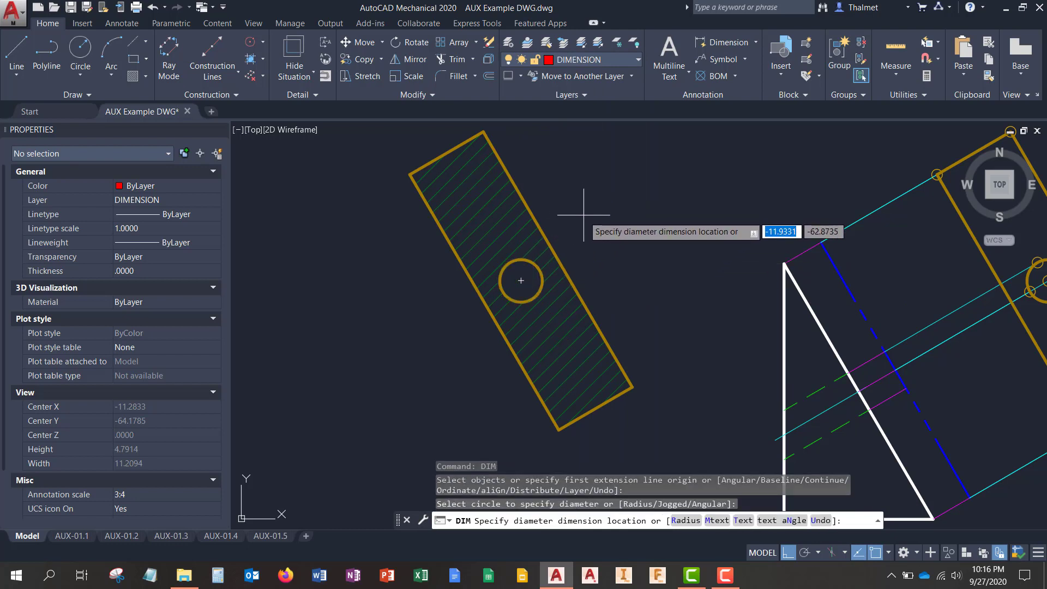
pyautogui.press('Escape')
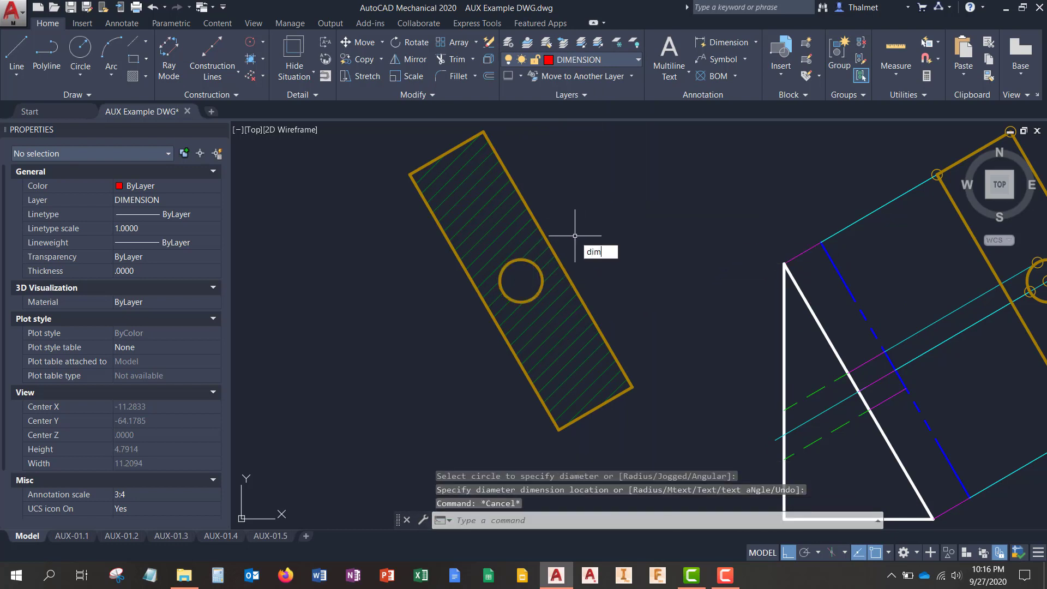
pyautogui.press('Return')
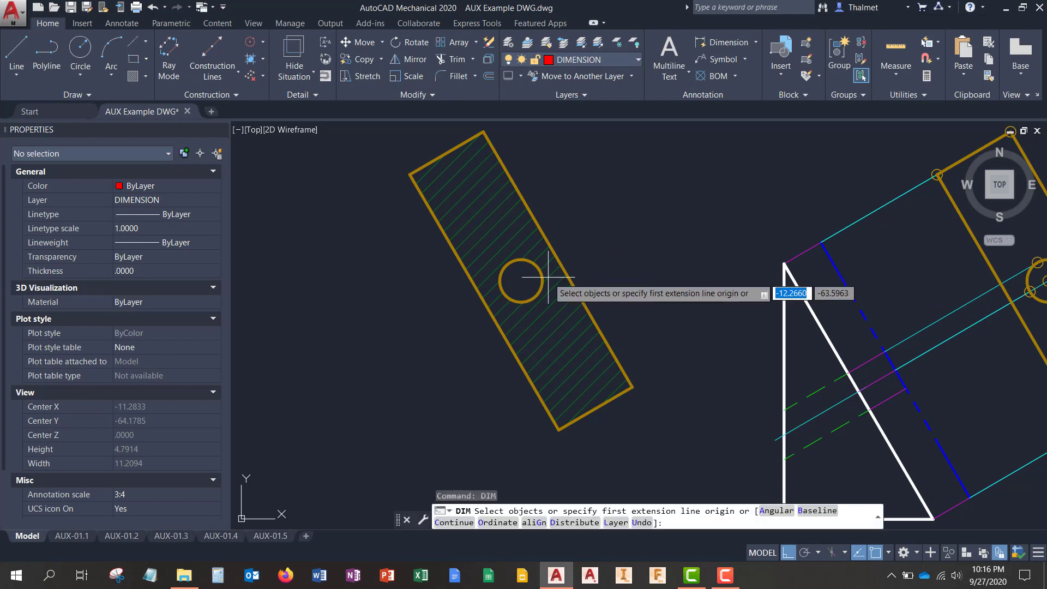
pyautogui.click(516, 276)
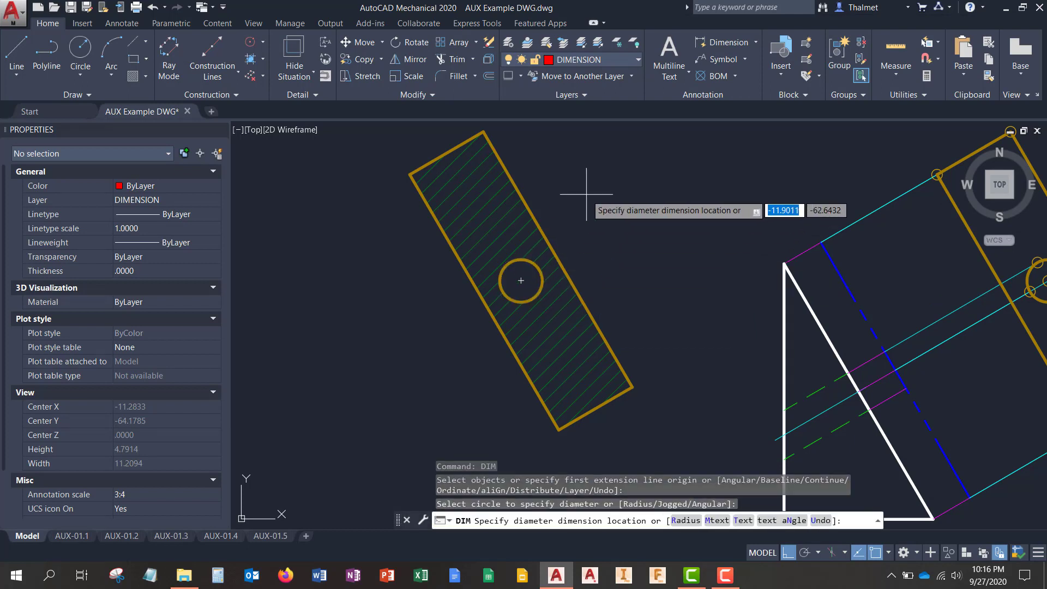
pyautogui.press('Escape')
# Add a Power Dimension diameter to the hole in the hatched copy, with its text outside the rectangle, above and right of the hole
pyautogui.click(122, 23)
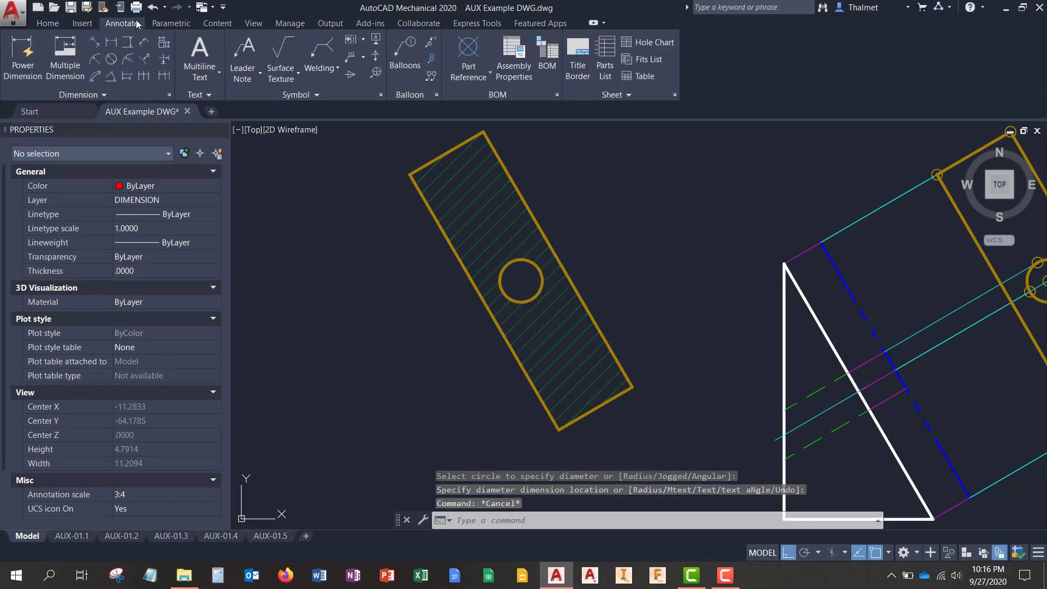
pyautogui.write('r')
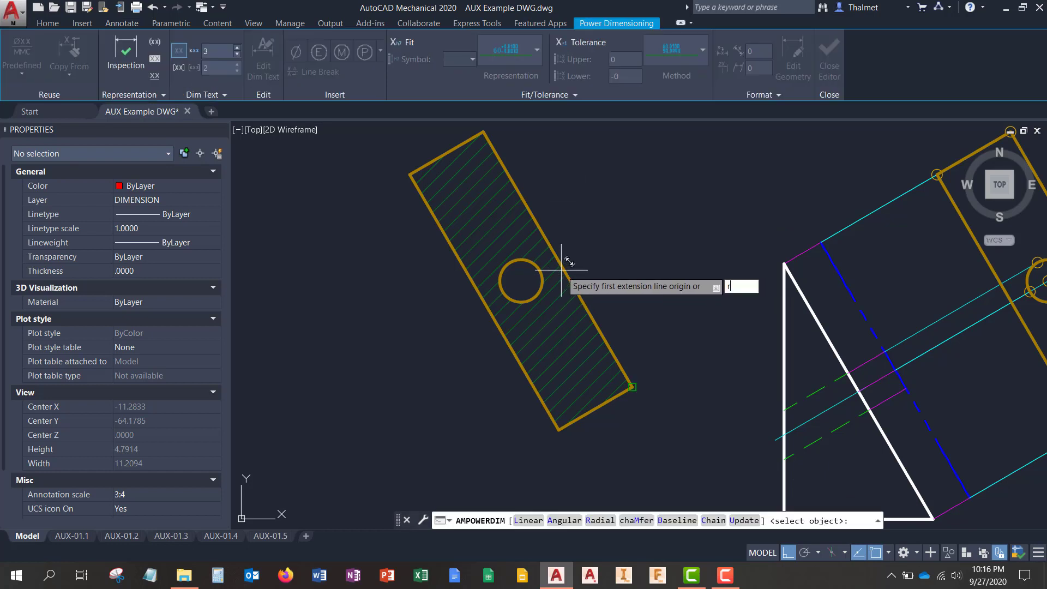
pyautogui.press('Return')
pyautogui.click(602, 318)
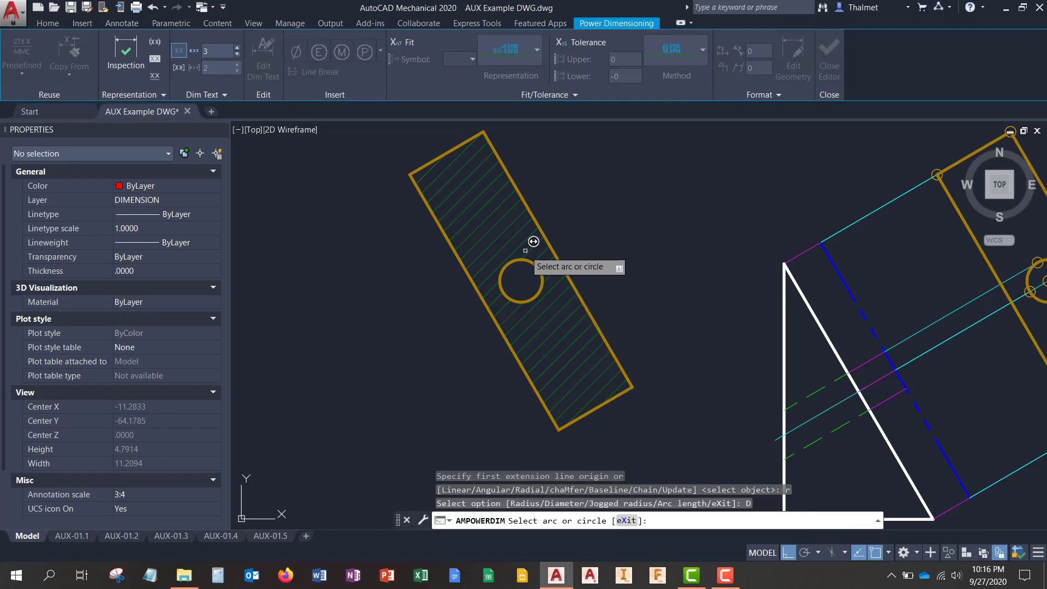
pyautogui.click(537, 263)
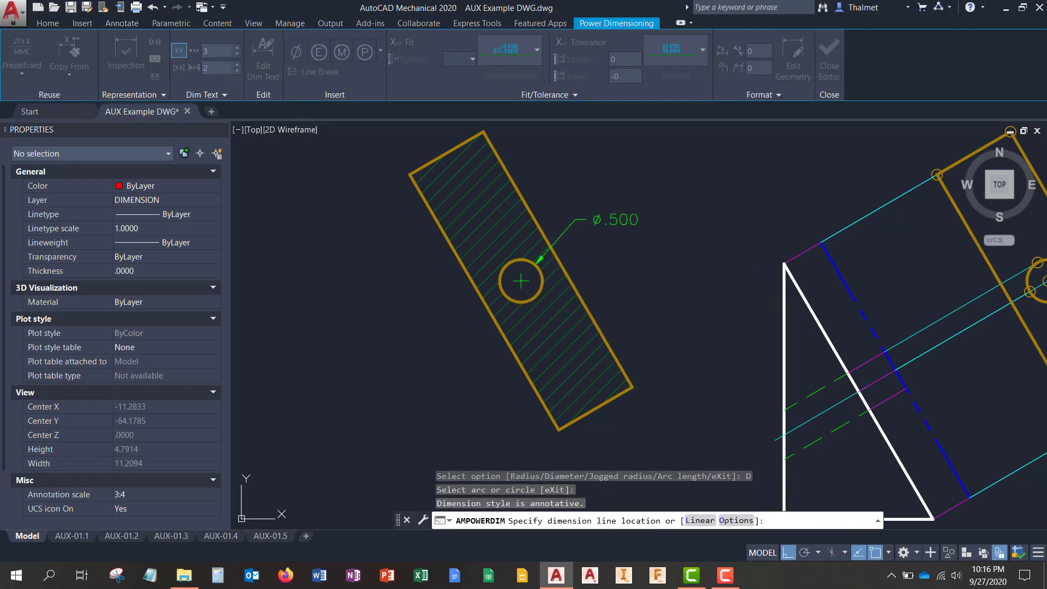
pyautogui.click(575, 219)
pyautogui.rightClick(576, 219)
pyautogui.click(660, 163)
pyautogui.click(660, 164)
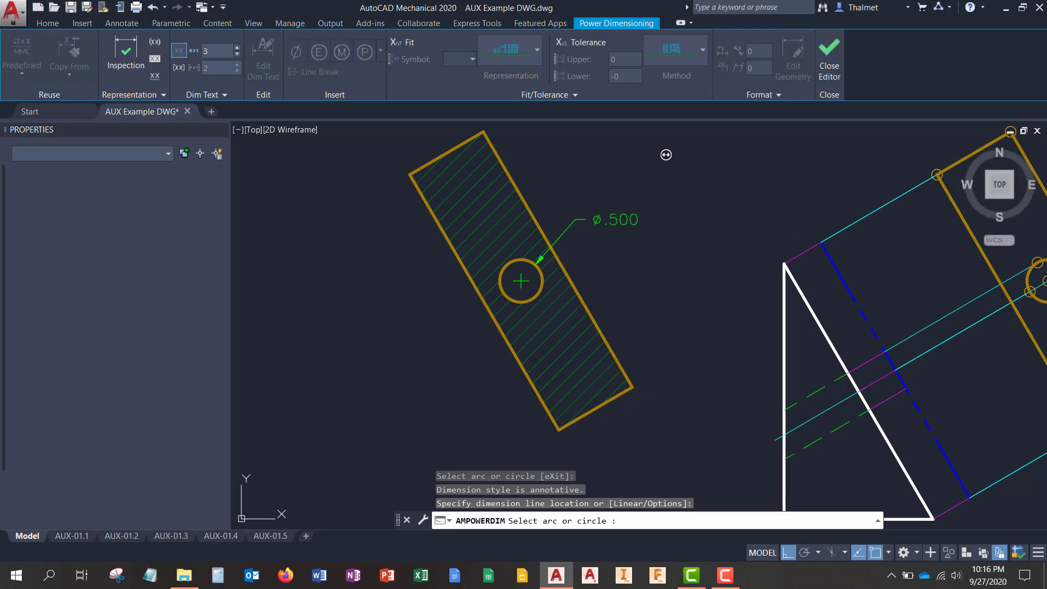
pyautogui.press('Escape')
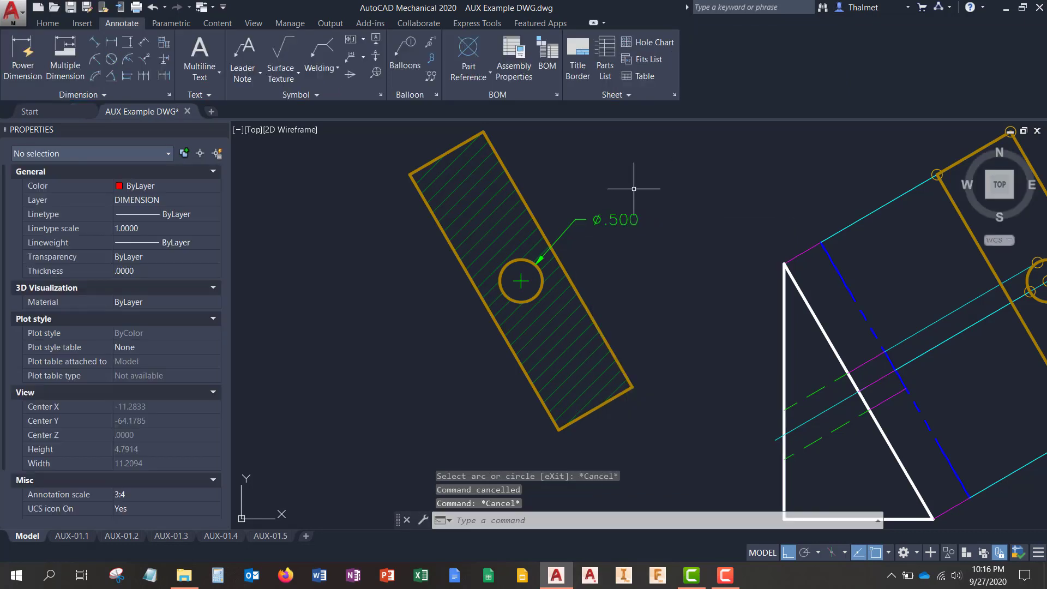
# Examine the dimensioned copy, the elliptical hole in the wedge's top view, and both wedges with their auxiliary views
pyautogui.scroll(-2, 540, 272)
pyautogui.moveTo(542, 269)
pyautogui.mouseDown(button='middle')
pyautogui.moveTo(311, 303)
pyautogui.moveTo(490, 338)
pyautogui.mouseUp(button='middle')
pyautogui.scroll(-2, 498, 296)
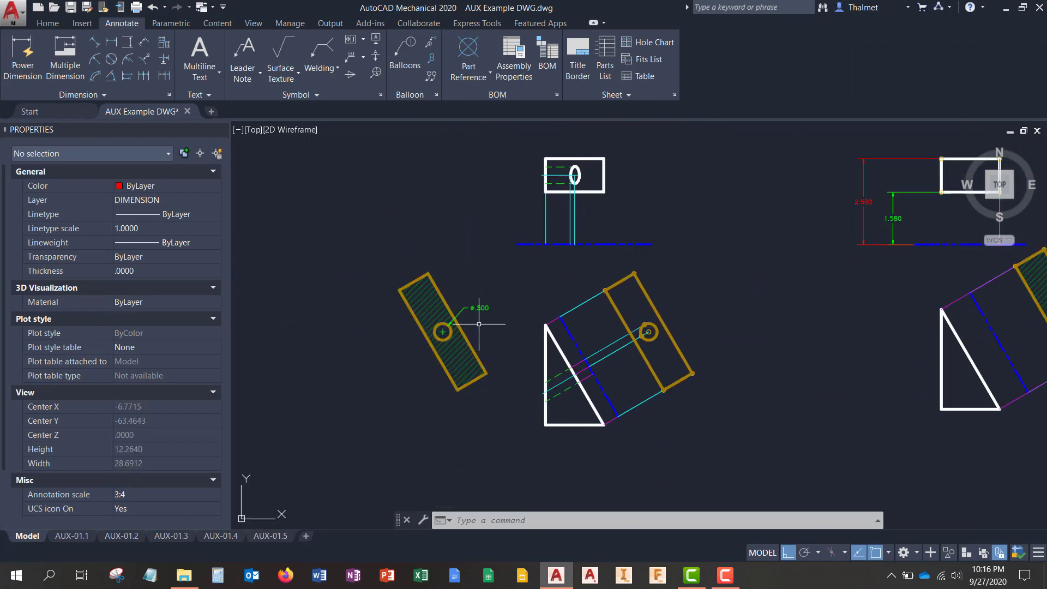
pyautogui.scroll(2, 448, 342)
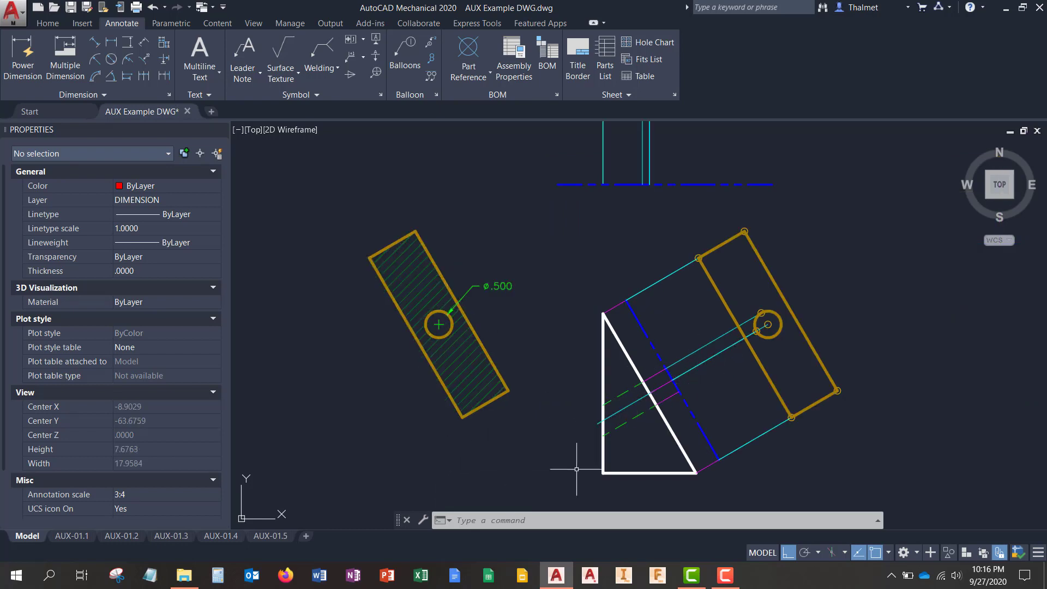
pyautogui.scroll(3, 620, 436)
pyautogui.scroll(6, 659, 221)
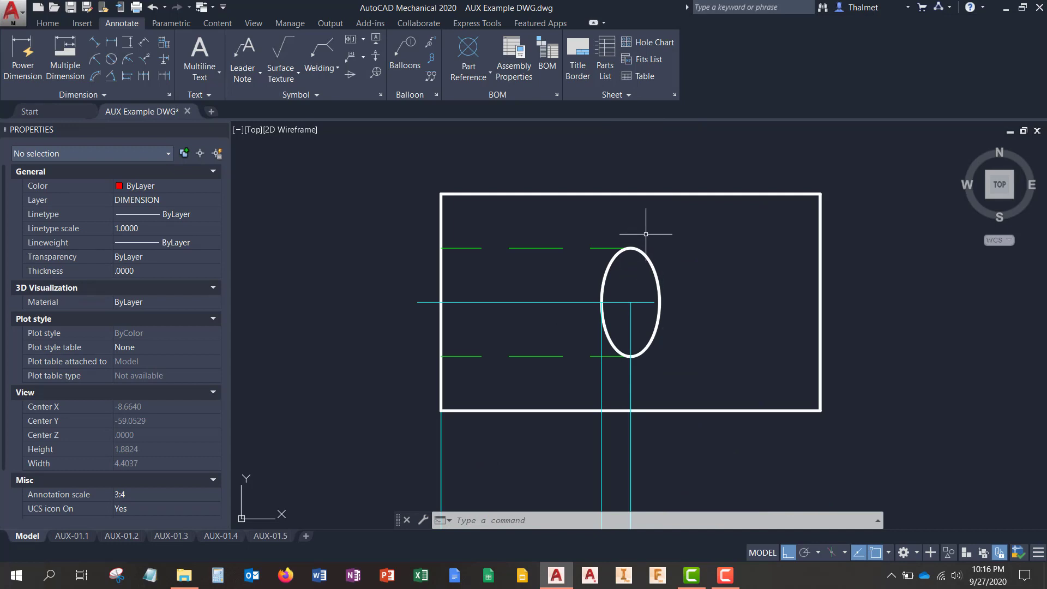
pyautogui.middleClick(613, 168)
pyautogui.middleClick(613, 168)
pyautogui.moveTo(590, 358); pyautogui.dragTo(644, 314, button='middle')
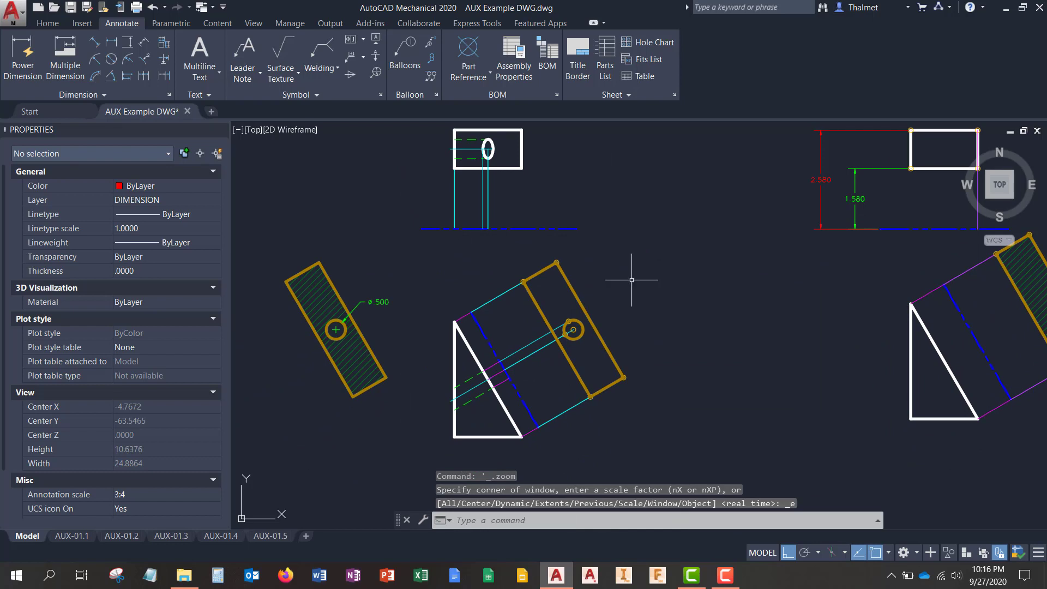
pyautogui.moveTo(638, 268); pyautogui.dragTo(585, 312, button='middle')
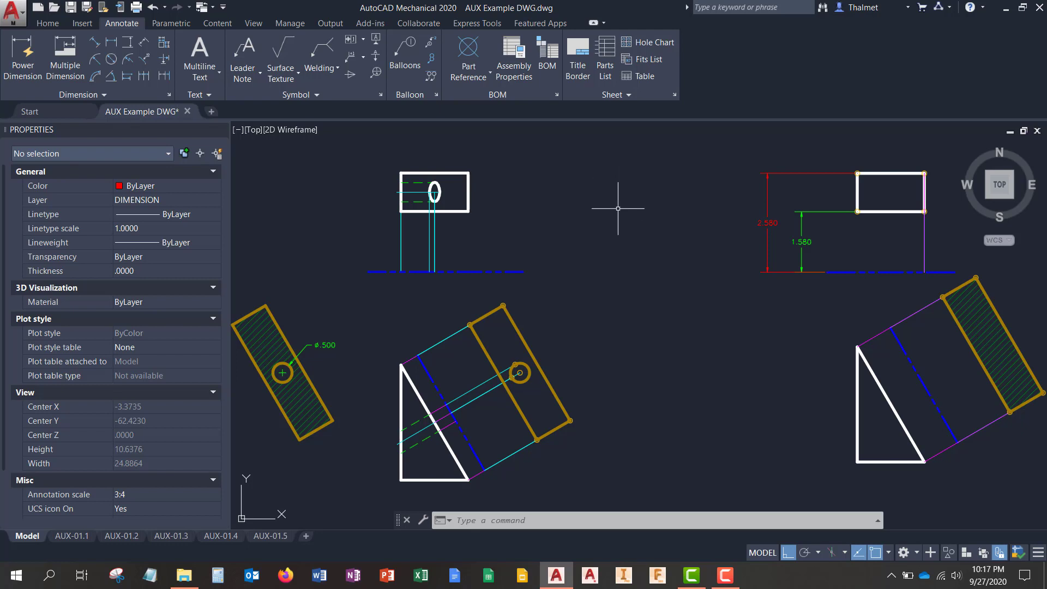
pyautogui.scroll(-4, 618, 208)
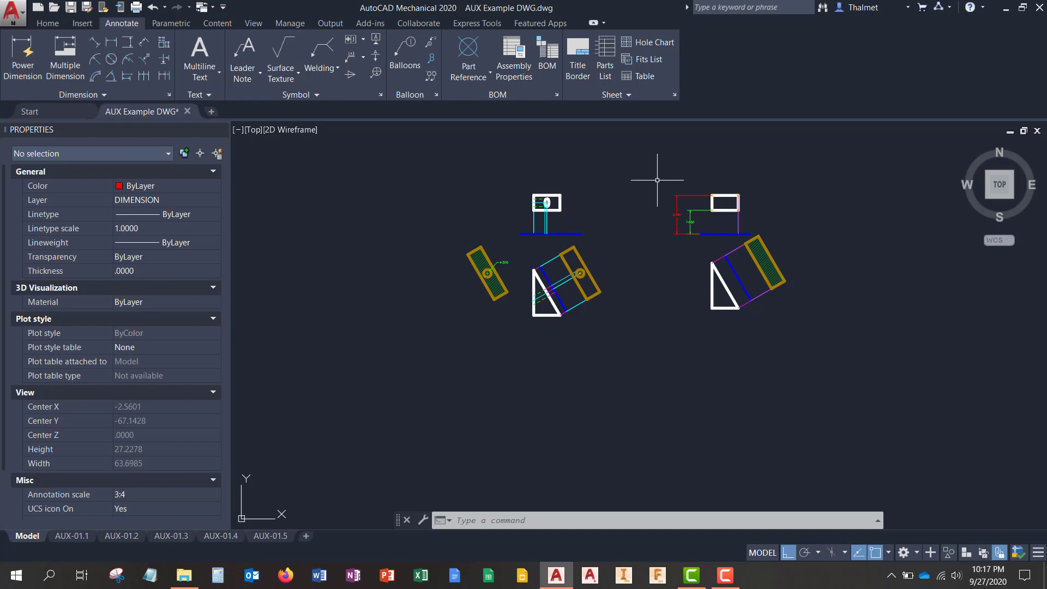
pyautogui.moveTo(655, 186); pyautogui.dragTo(619, 221, button='middle')
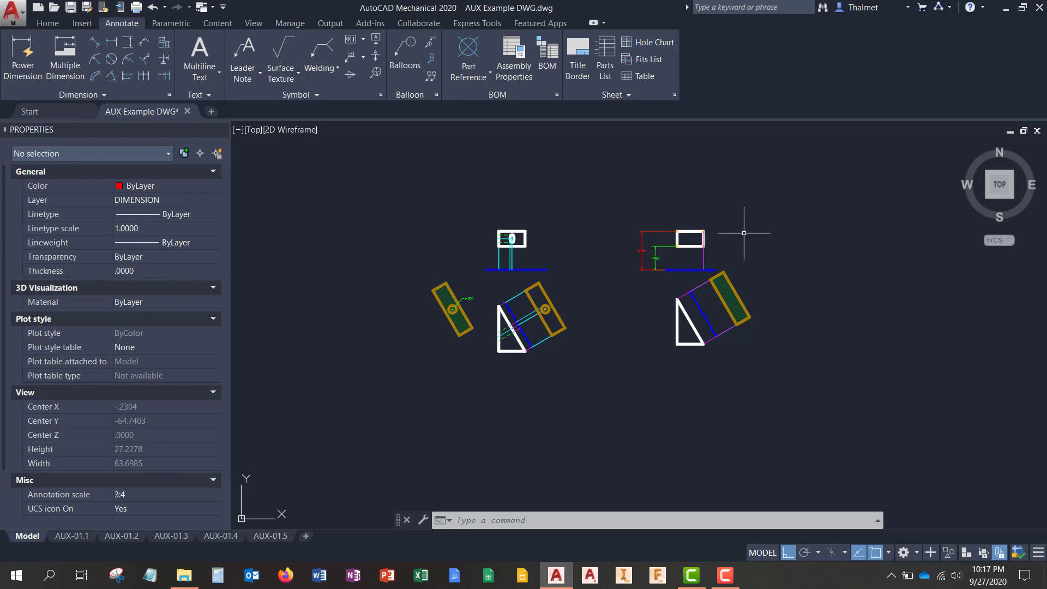
pyautogui.moveTo(747, 228); pyautogui.dragTo(741, 227, button='middle')
pyautogui.scroll(2, 613, 250)
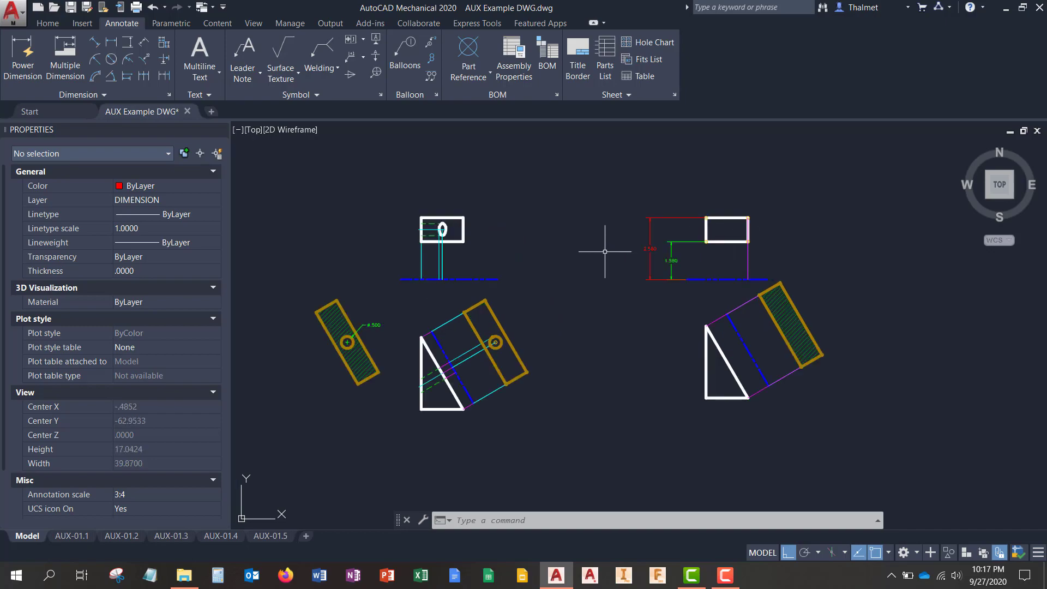